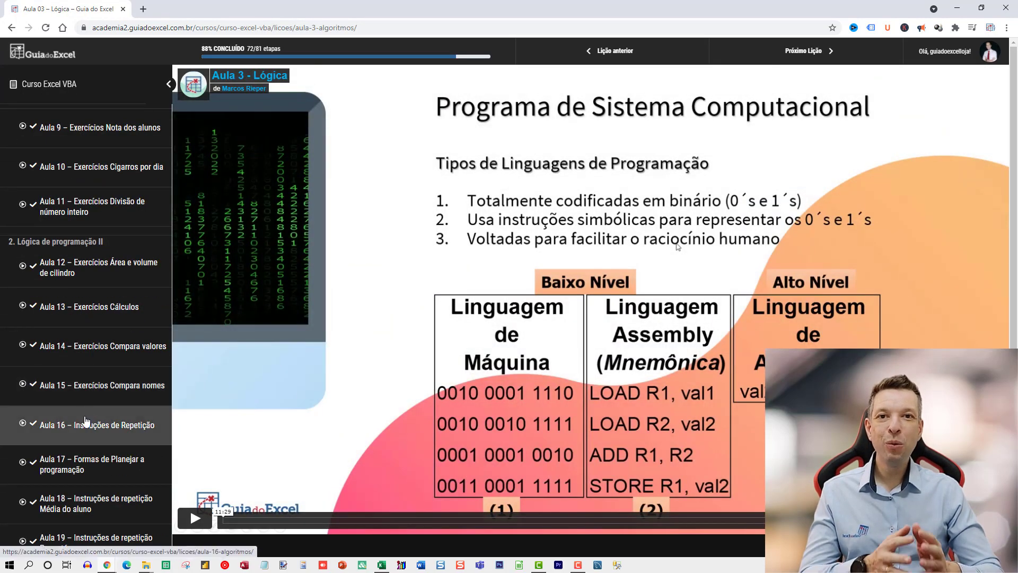
scroll(80, 409, "down", 9)
scroll(77, 405, "down", 6)
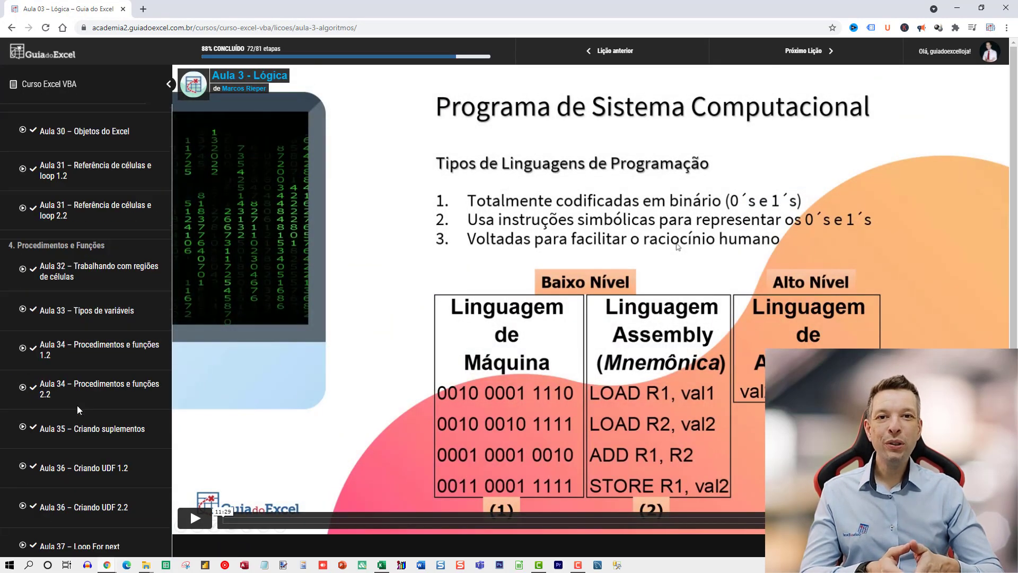
scroll(82, 432, "down", 8)
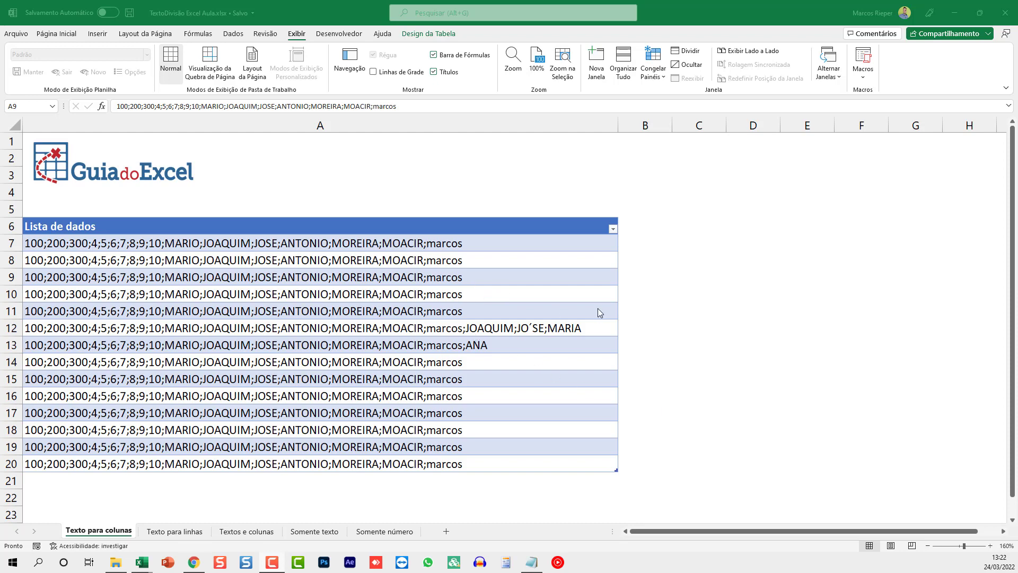
left_click(578, 269)
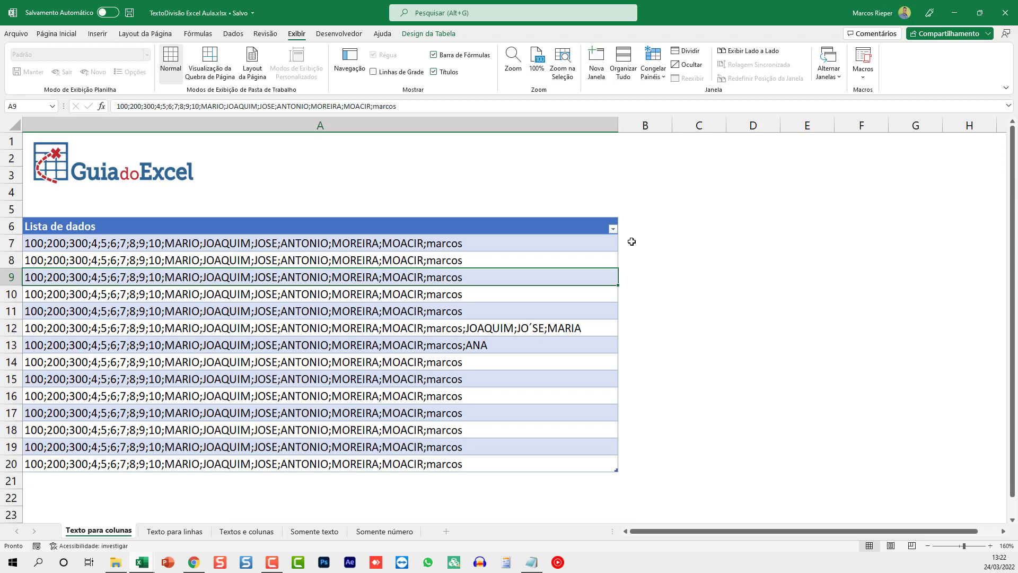
left_click(632, 240)
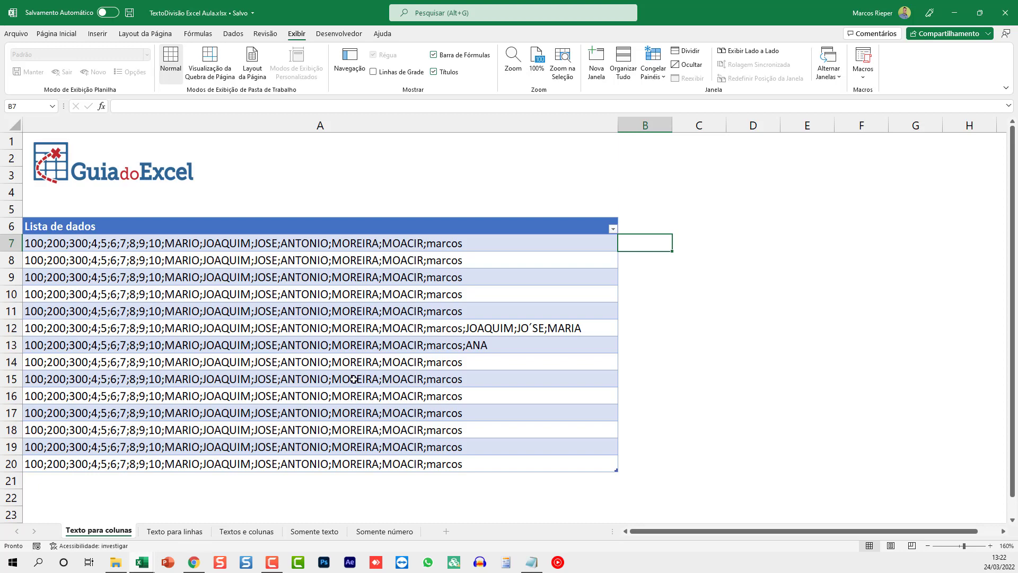
type("=")
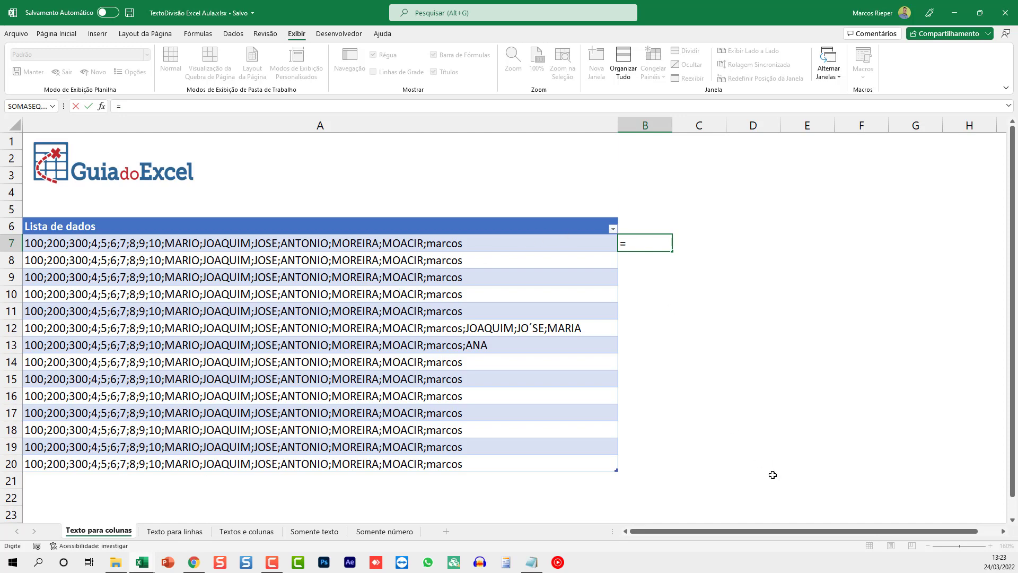
key("Escape")
type("=text")
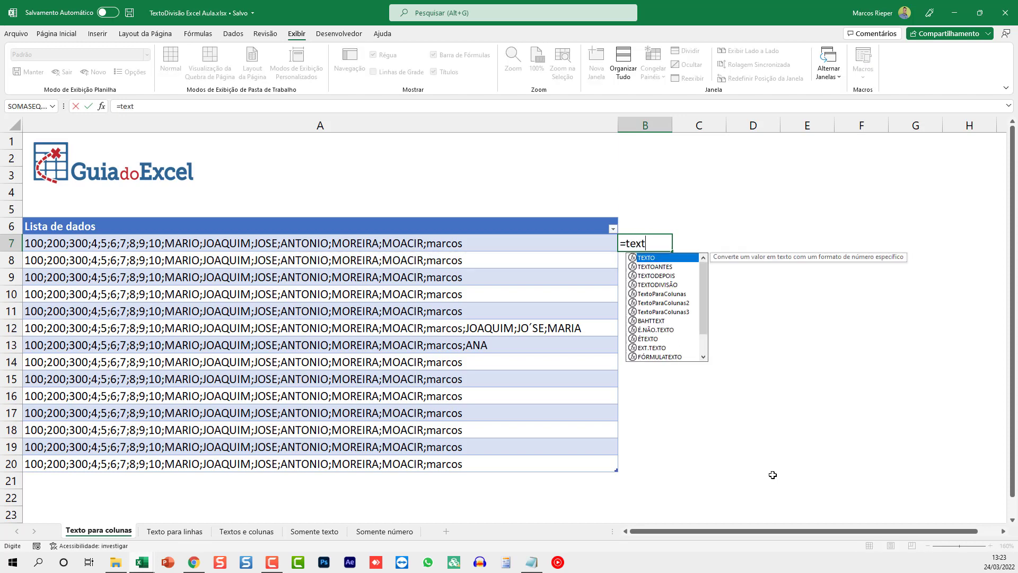
key("Escape")
Step: Start a TEXTODIVISÃO formula in cell C7 with the Lista de dados entry of row 7 as its text argument
key("Right")
type("=texto")
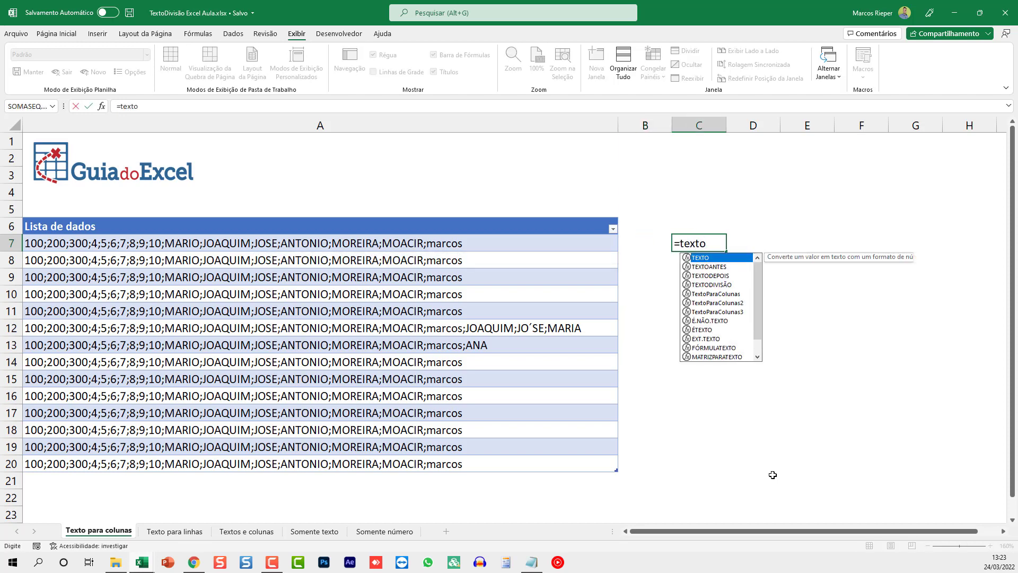
key("Down")
key("Down")
key("Down")
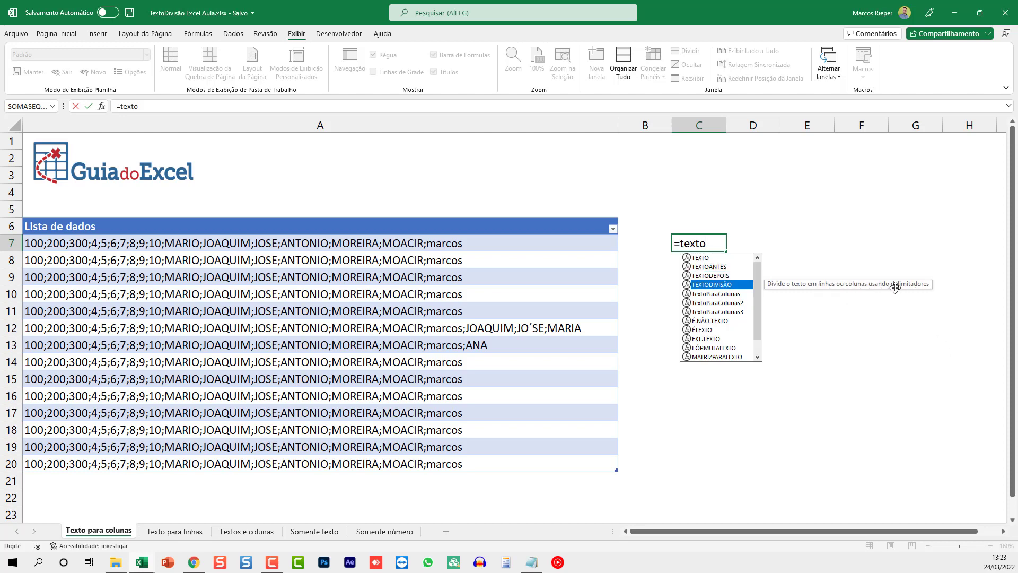
double_click(692, 287)
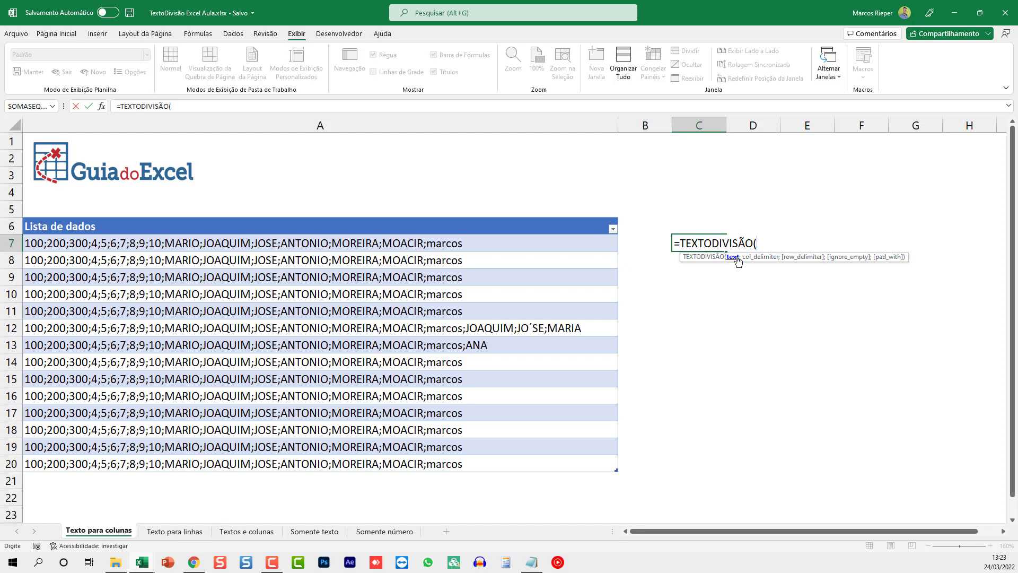
left_click(425, 243)
type(";")
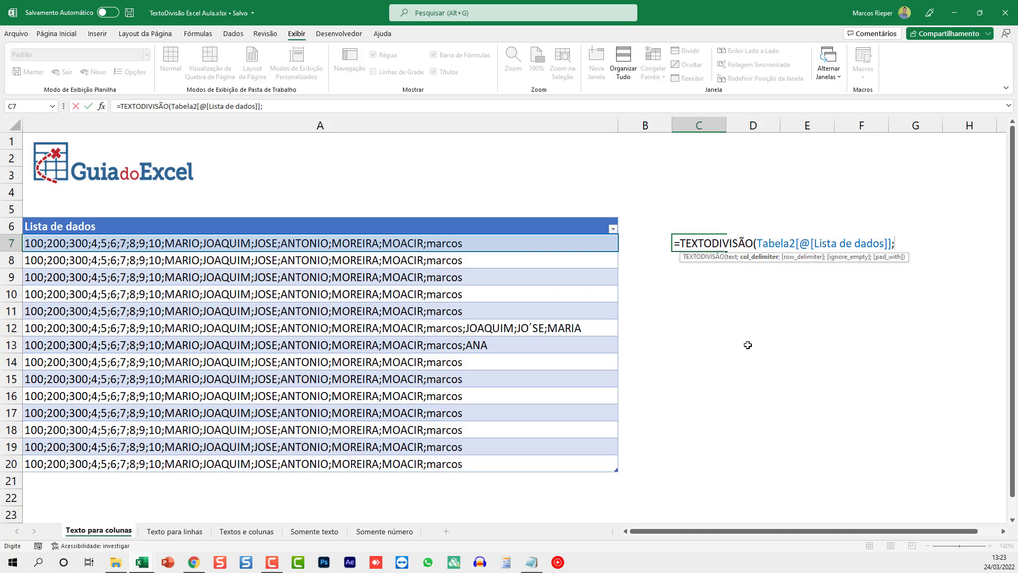
Step: Complete the C7 formula with ";" as the column delimiter on a second line, leaving out the optional arguments
key("alt+Return")
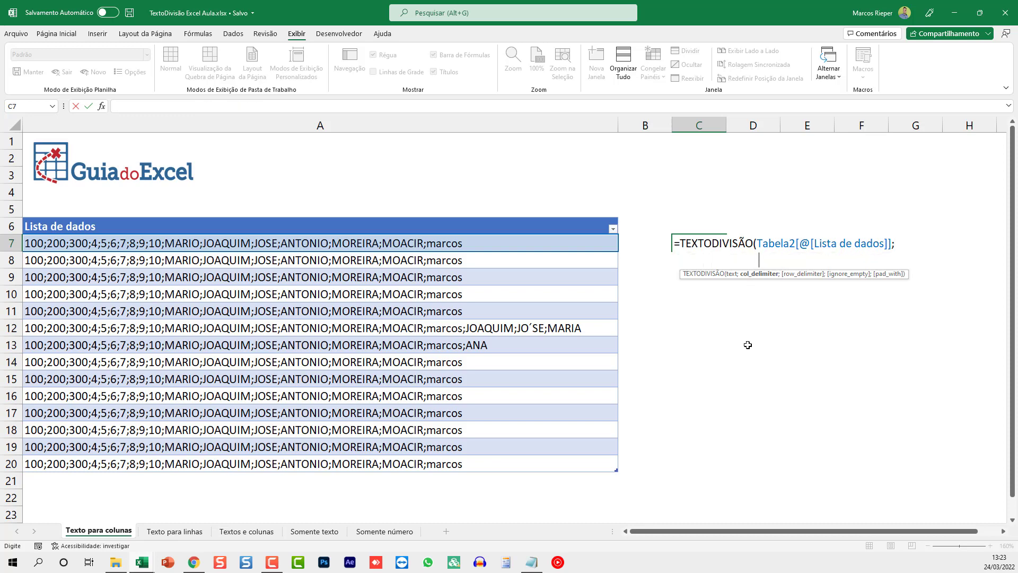
type("\";\"")
type(";")
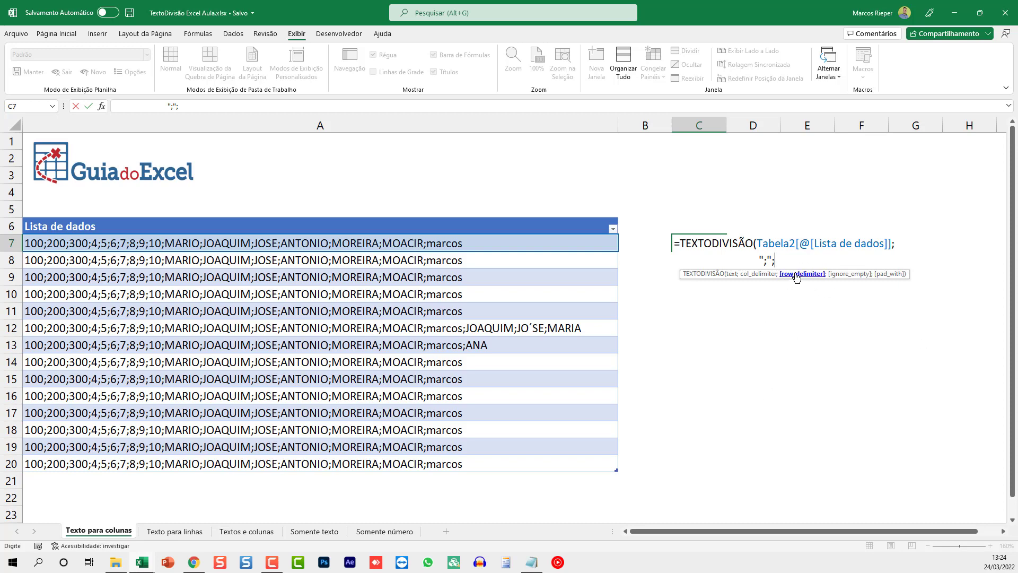
type(";")
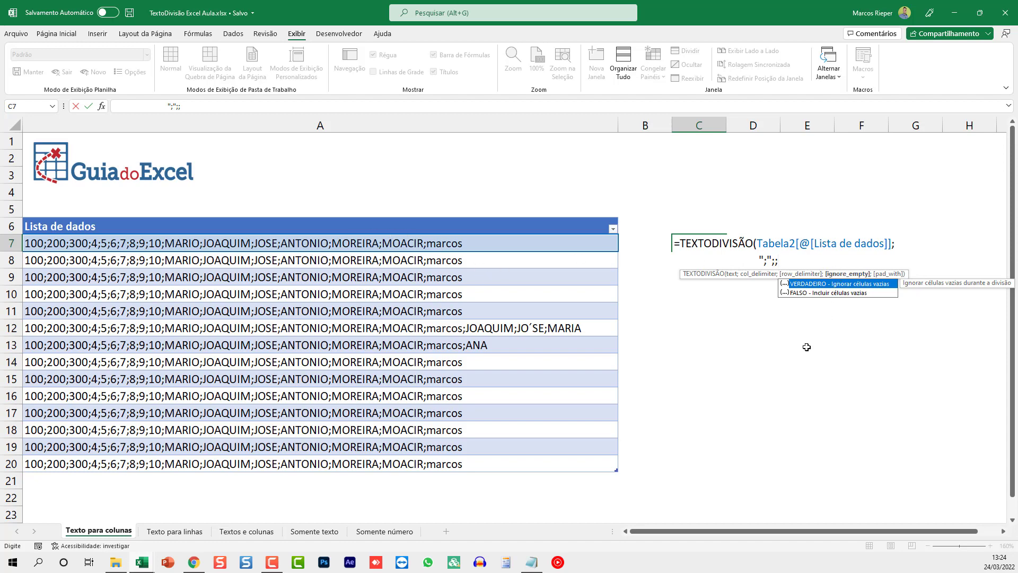
type(";")
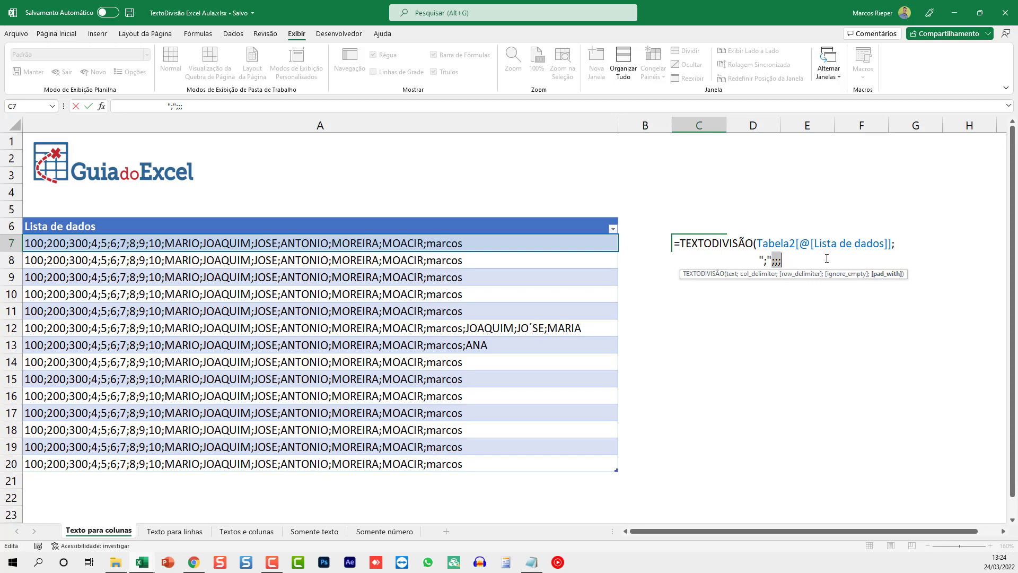
key("BackSpace")
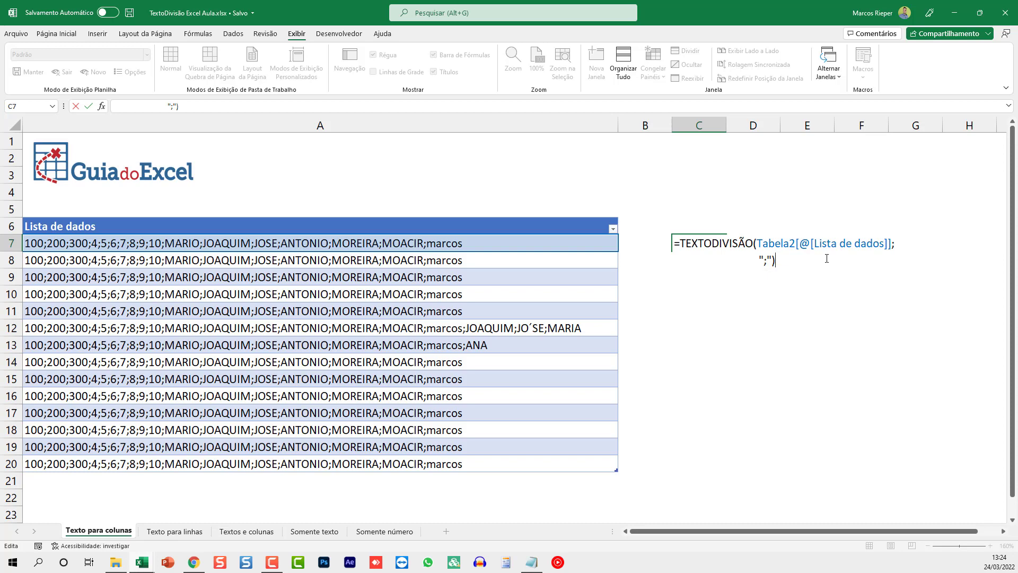
left_click(769, 245)
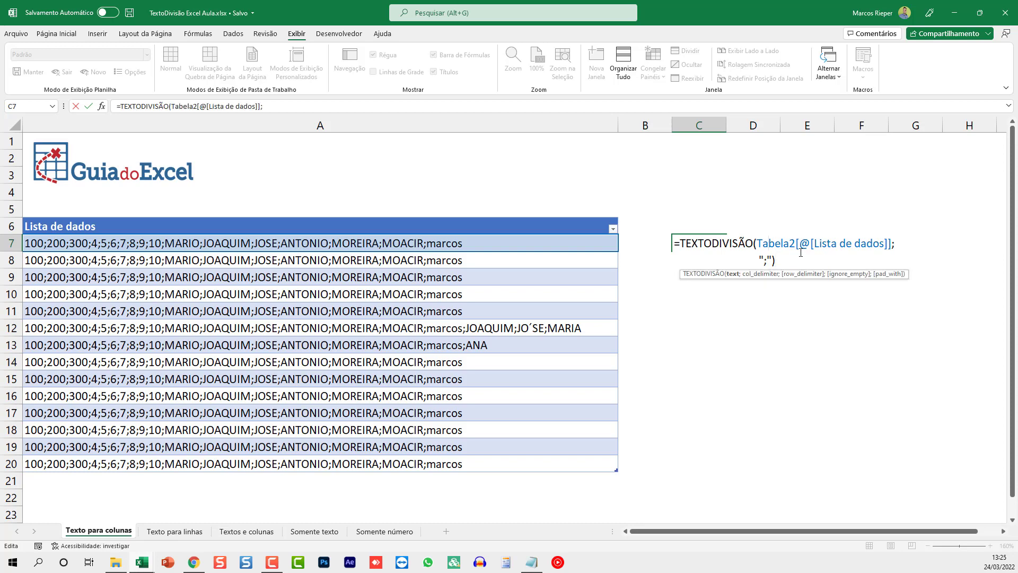
left_click(764, 260)
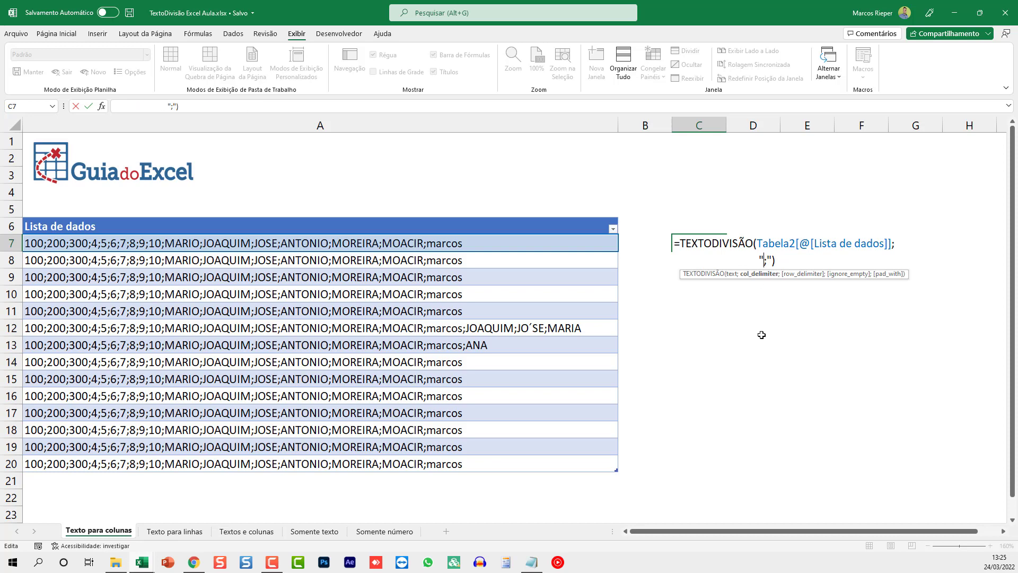
key("Return")
key("Up")
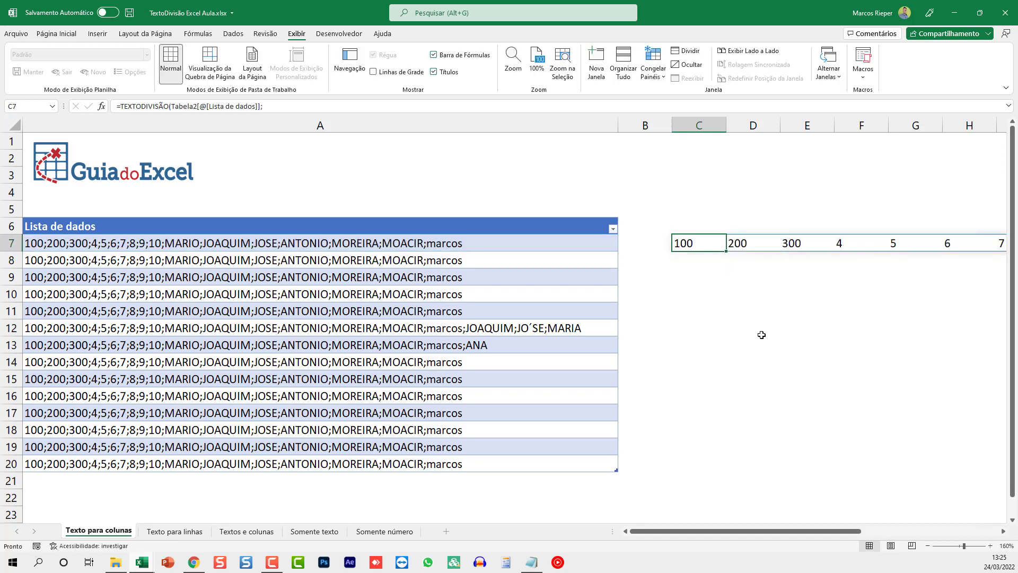
Step: Examine how the text of row 7 is split into separate cells from column C onward
key("Right")
key("Right")
key("Right")
key("Right")
key("Right")
key("Right")
key("Right")
key("Left")
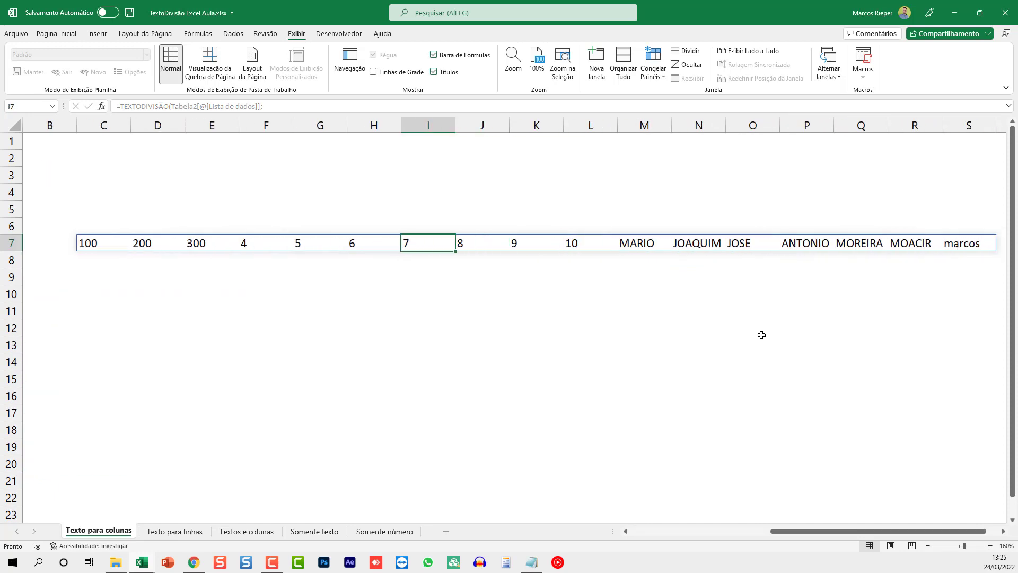
key("Left")
key("Left")
key("Left")
key("Left")
key("Left")
key("Left")
key("Right")
key("Right")
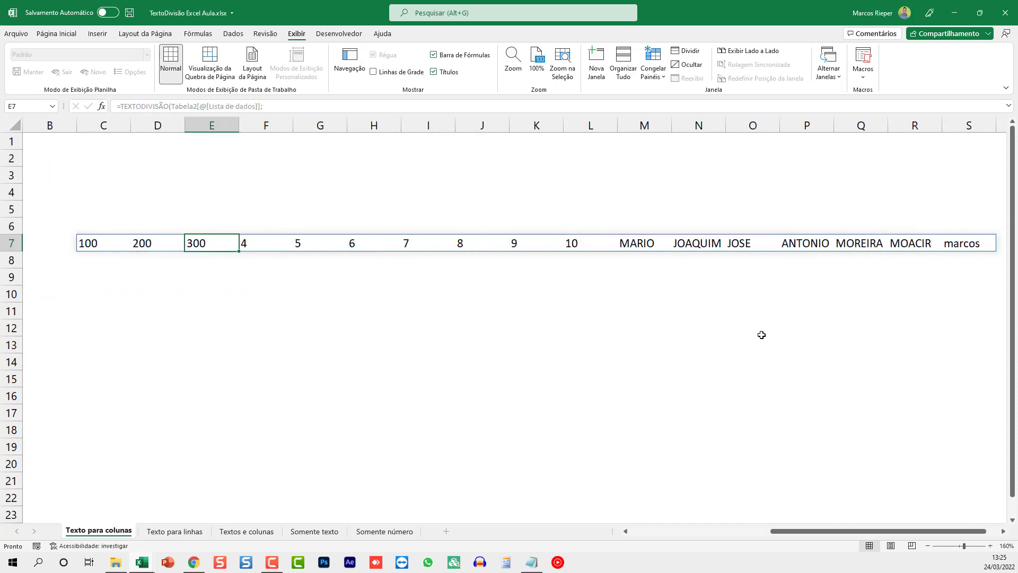
key("Right")
key("Right")
key("Right")
key("Right")
key("Right")
key("Right")
key("Right")
key("Right")
key("Right")
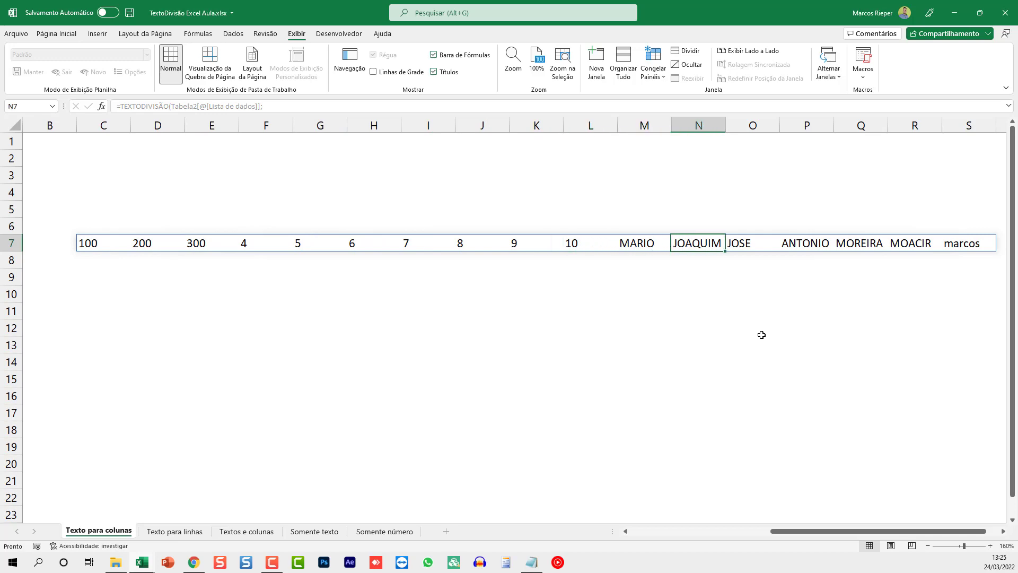
key("Right")
key("Right")
key("Right")
key("Right")
key("Right")
key("ctrl+Left")
Step: Append ";teste" to the end of the text in cell A7
key("Left")
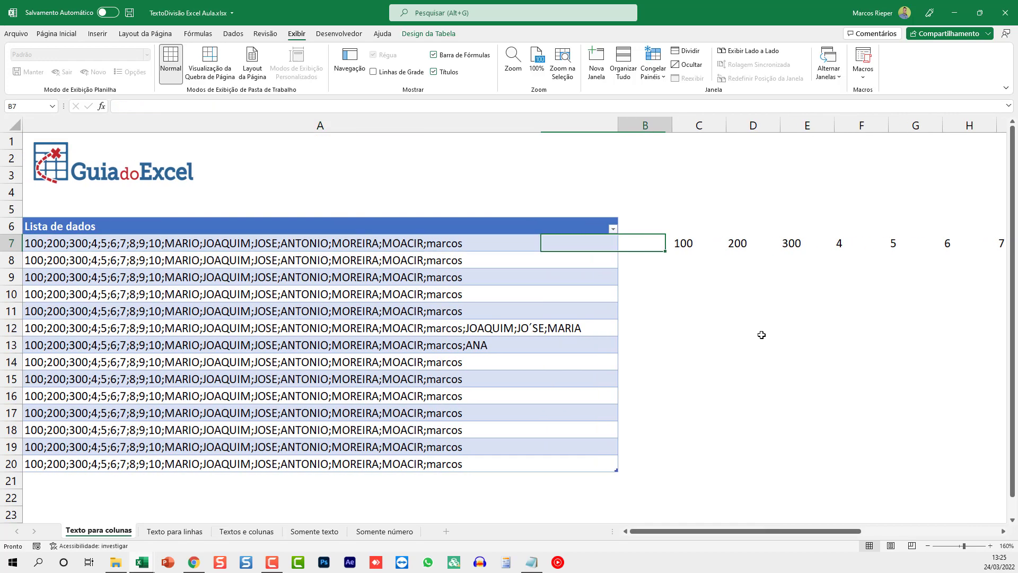
key("Left")
key("F2")
type(";")
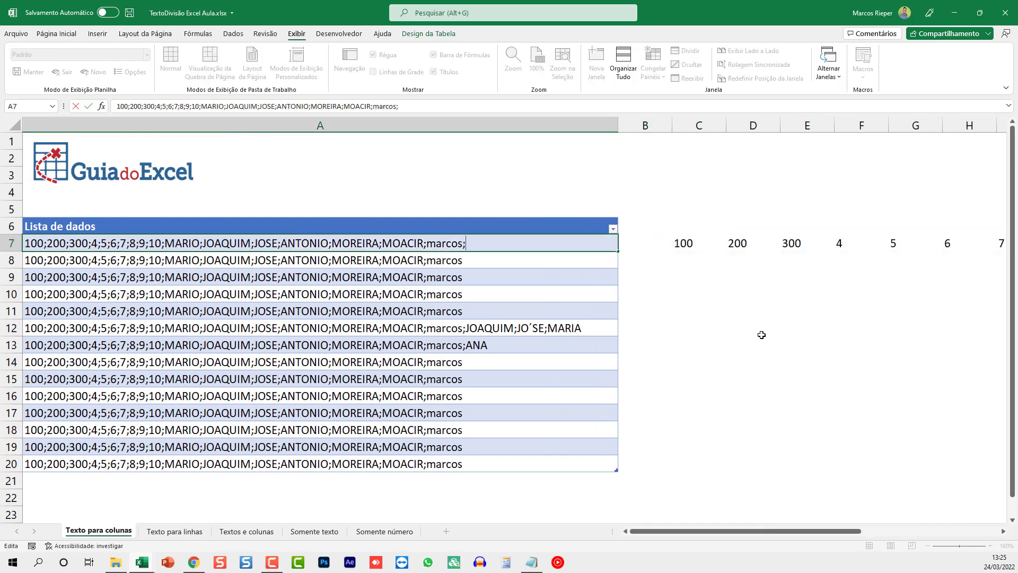
type("teste")
key("Return")
Step: Check the last cell of the split row 7 for the newly added item
key("Up")
key("Right")
key("Right")
key("Right")
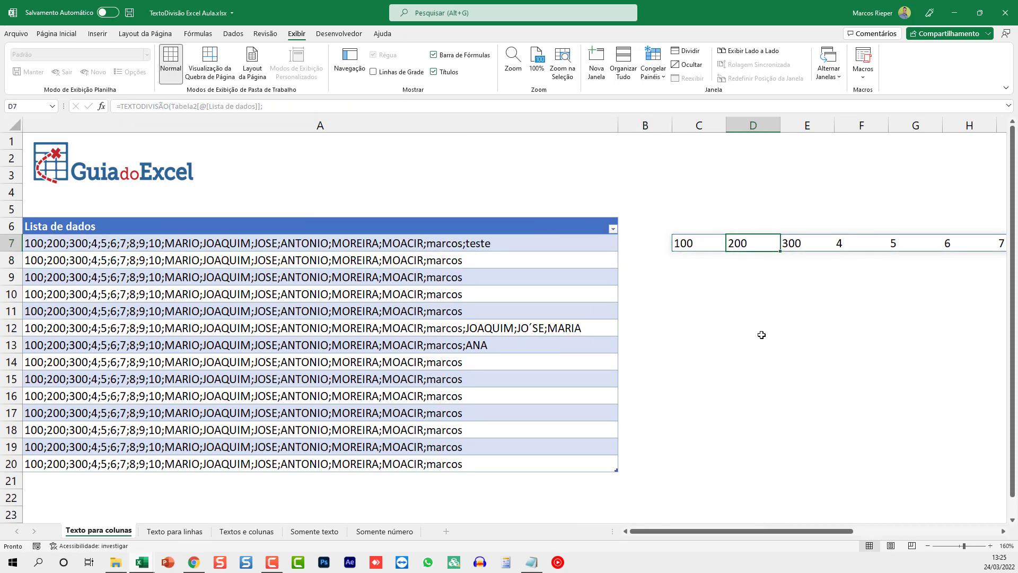
key("Right")
key("Right")
key("ctrl+Right")
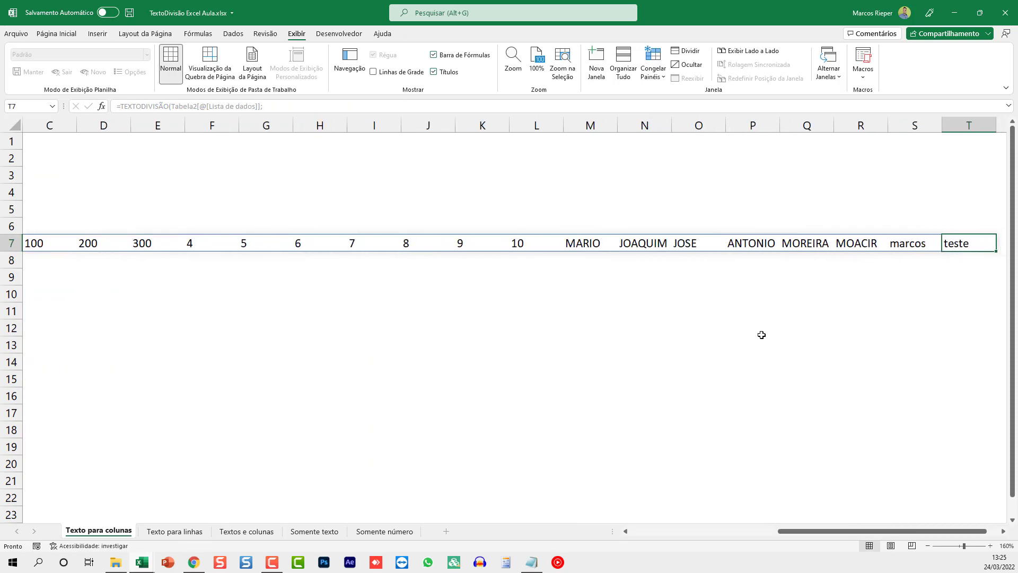
key("Home")
key("ctrl+Right")
key("ctrl+Left")
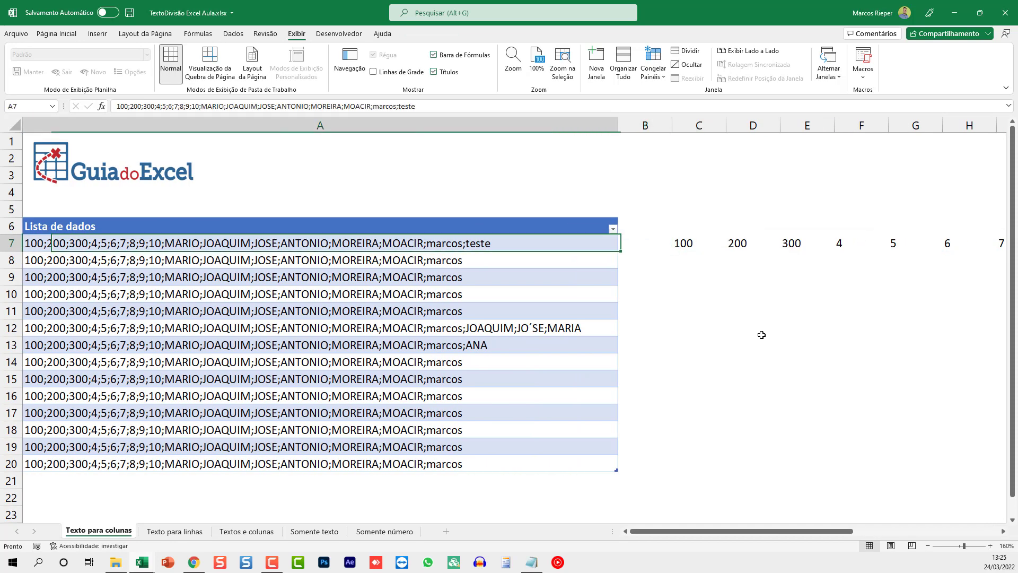
Step: Insert two extra semicolons before "teste" in cell A7 so the text reads ";;;teste" at its end
key("F2")
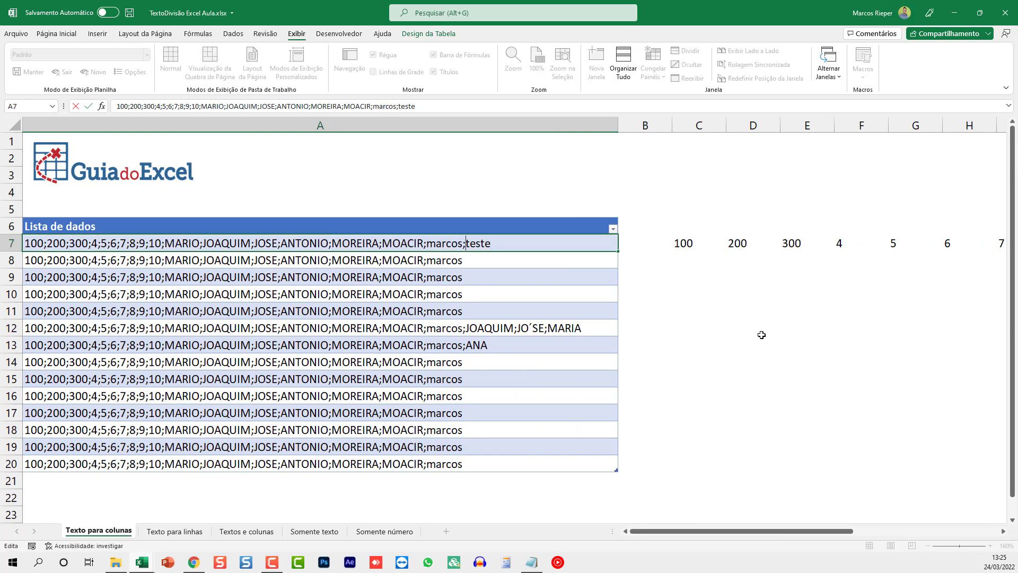
type(";;")
key("ctrl+Return")
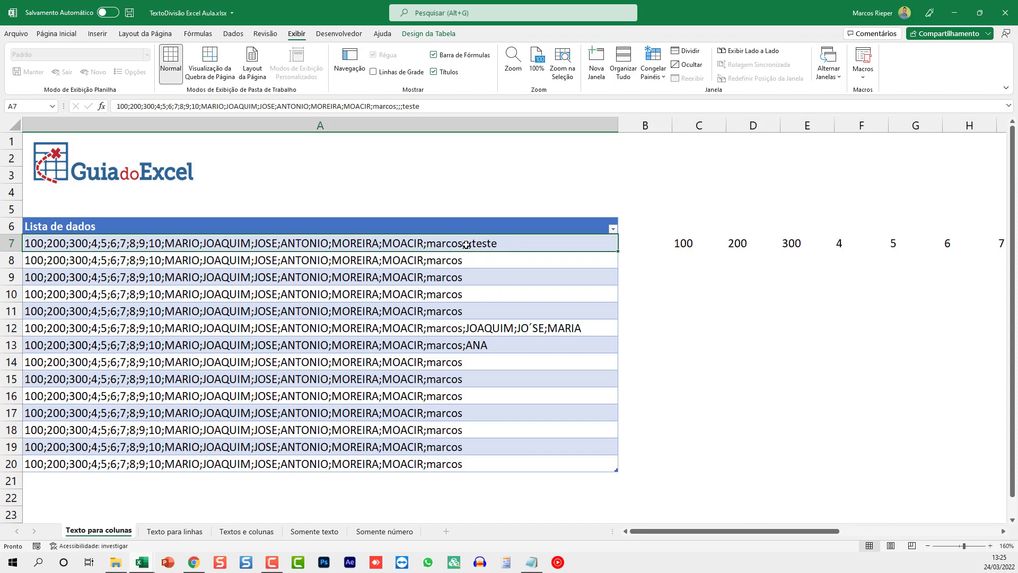
Step: Examine the cells just before "teste" at the end of the split row 7
left_click(672, 243)
key("ctrl+Right")
key("ctrl+Right")
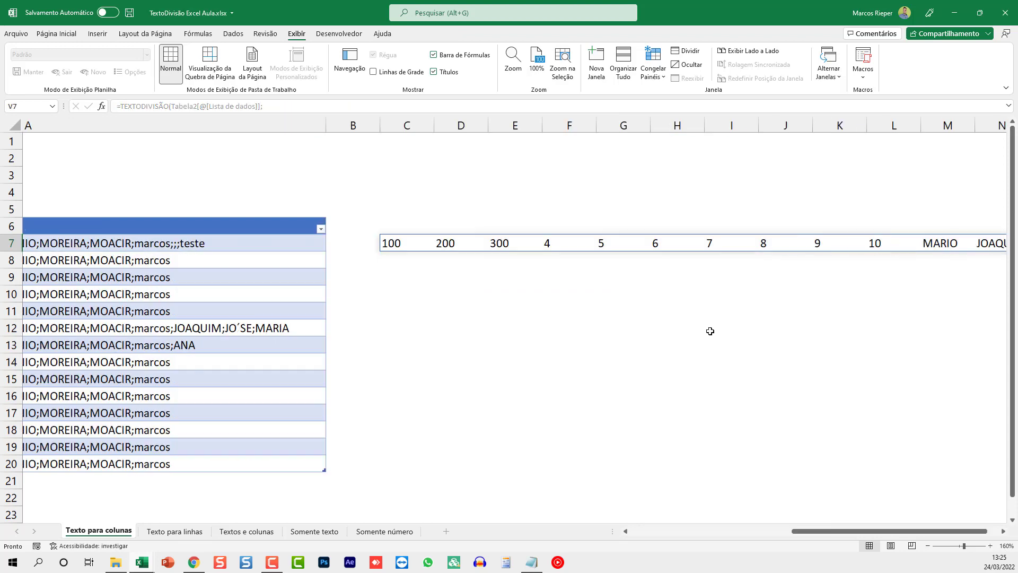
key("Left")
key("Left")
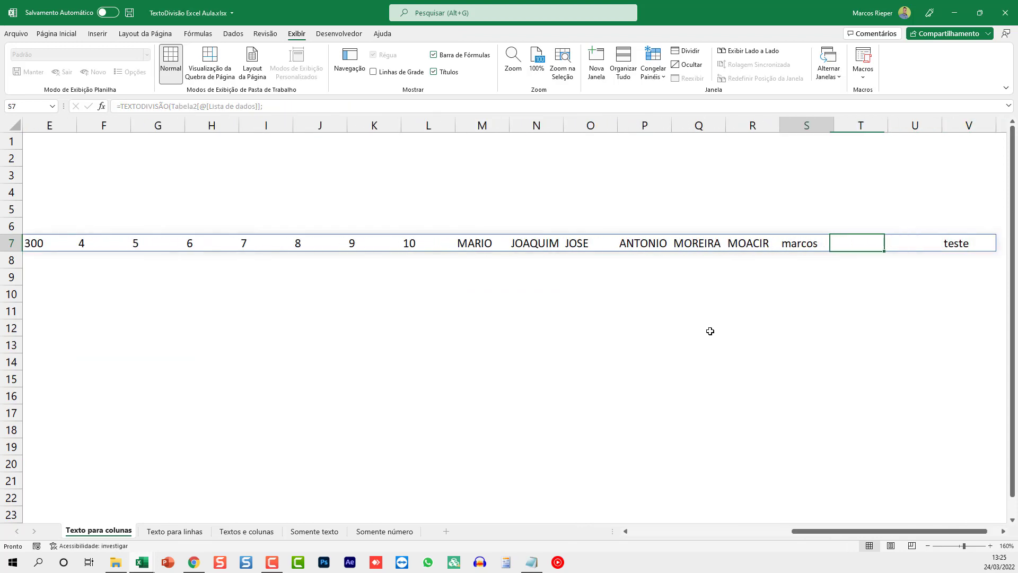
key("Right")
key("Left")
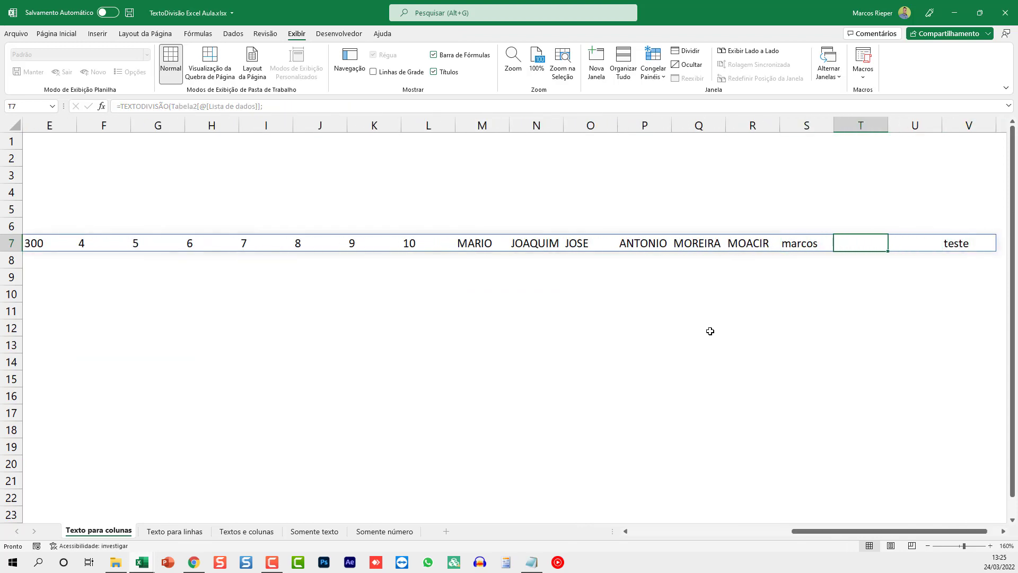
key("Right")
key("Left")
key("Home")
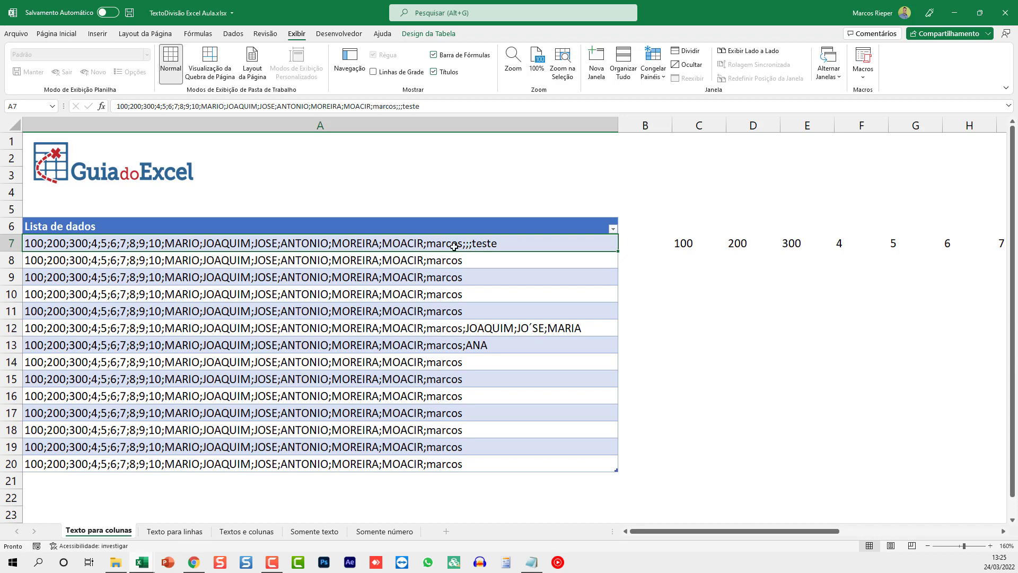
Step: Extend the TEXTODIVISÃO formula in C7 with a blank row delimiter and VERDADEIRO to ignore empty cells
left_click(690, 242)
key("F2")
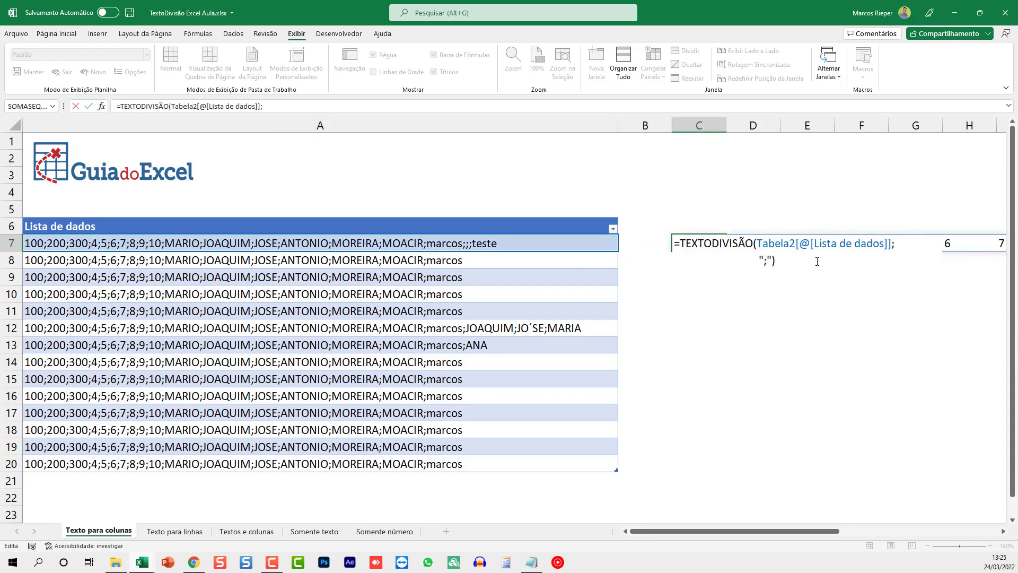
key("Left")
type(";")
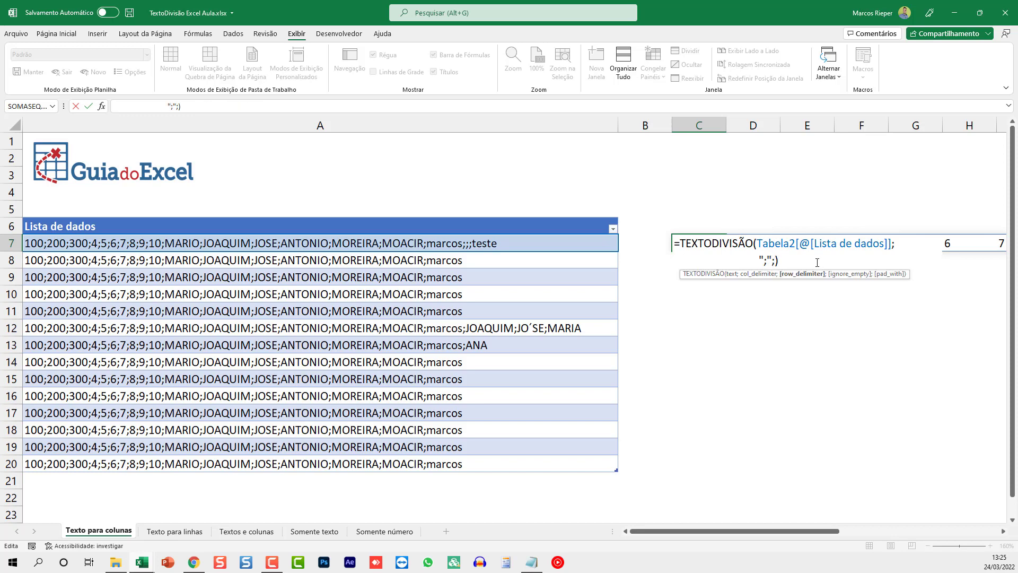
type(";")
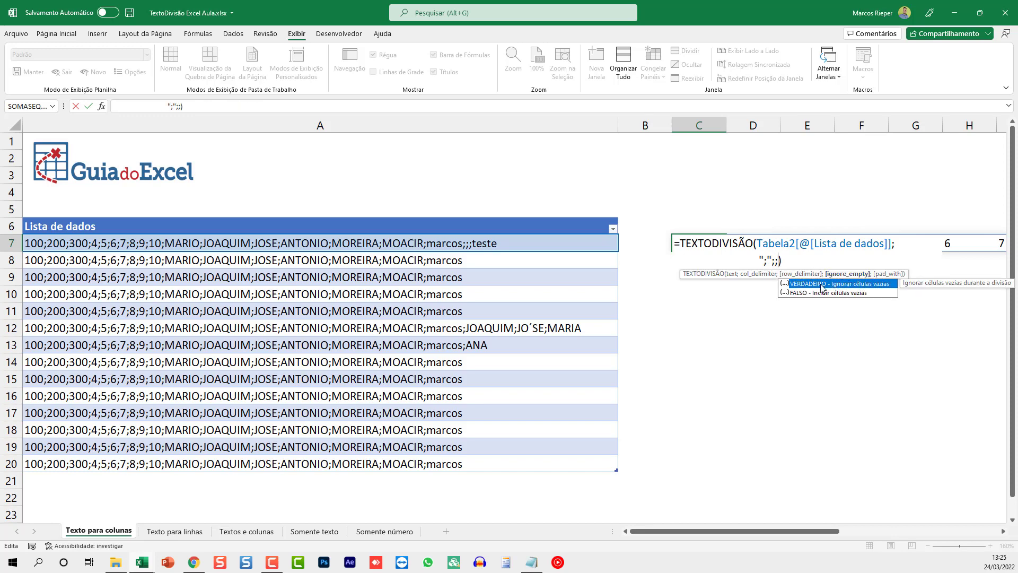
double_click(834, 286)
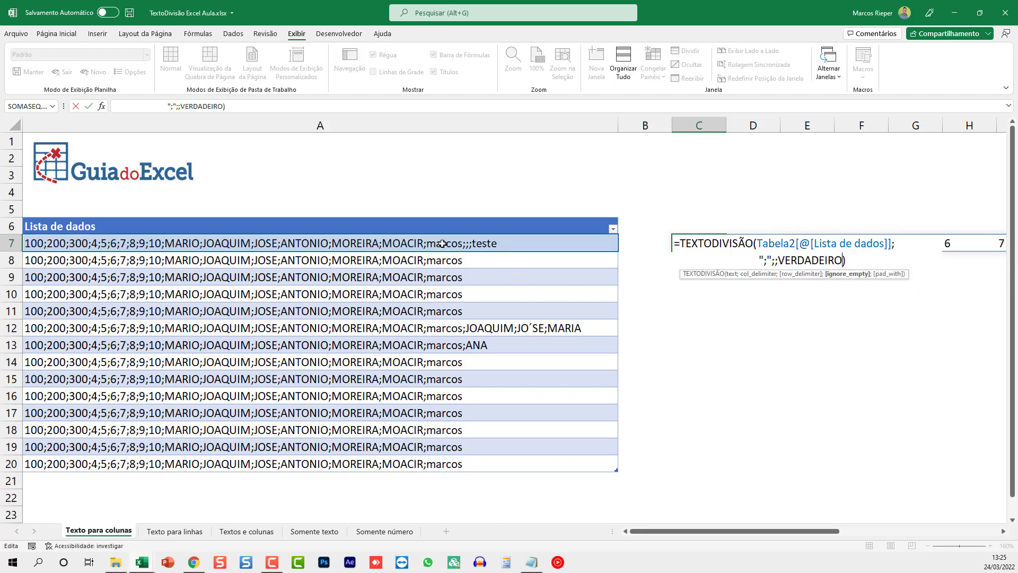
key("Return")
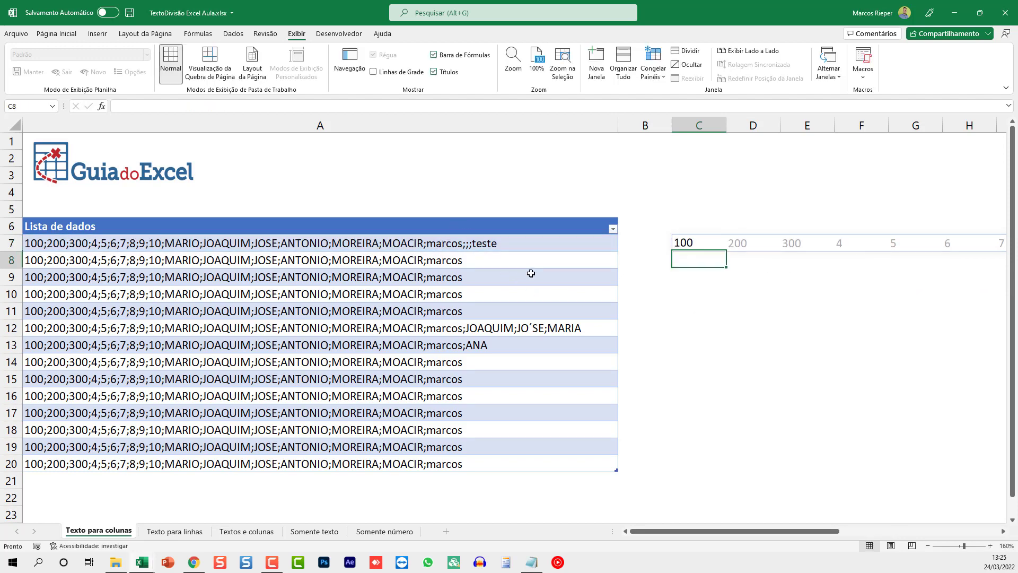
Step: Check the last cells of the split row 7 around "teste" for empty items
key("Up")
key("ctrl+Right")
key("Left")
key("Right")
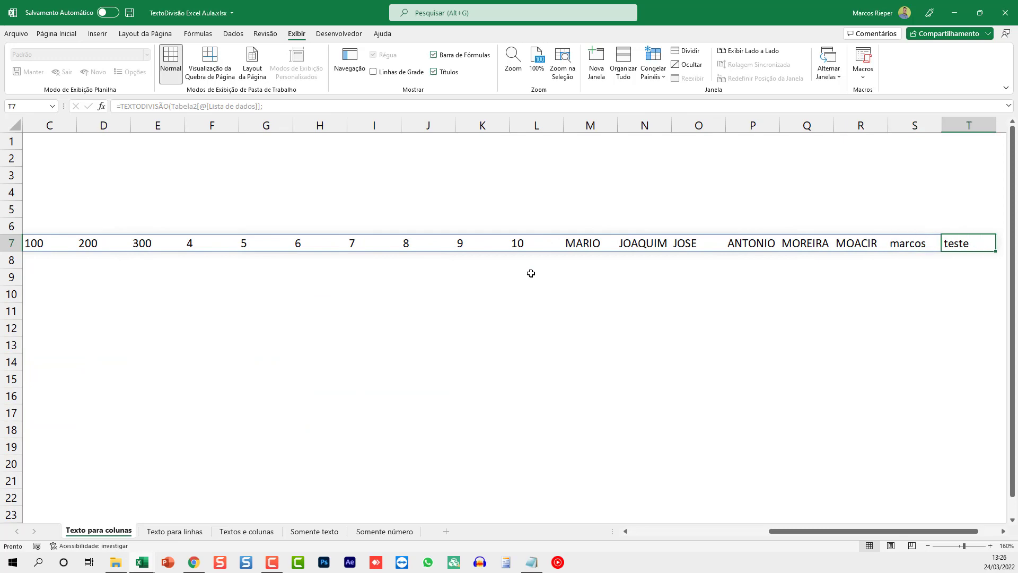
key("Left")
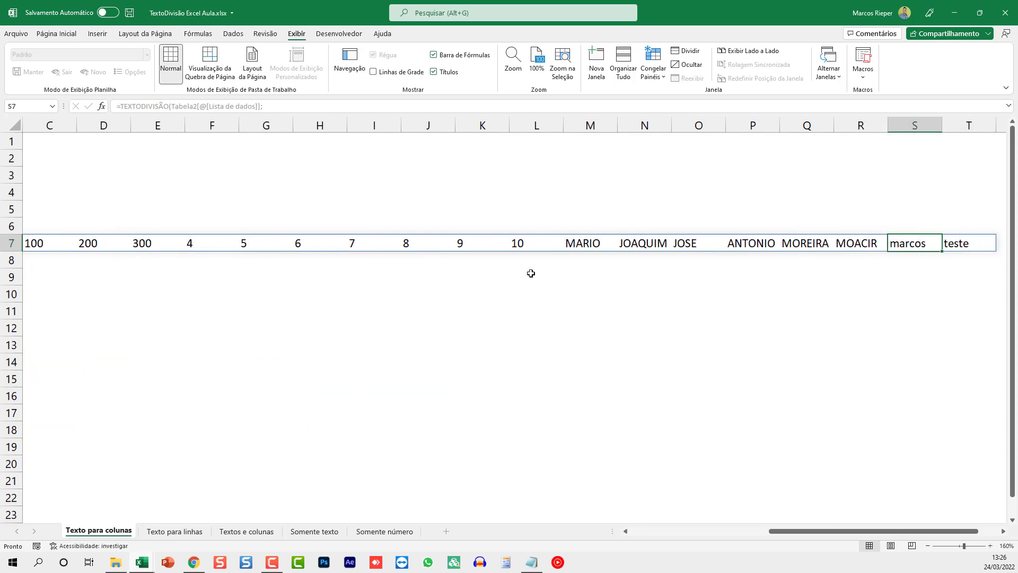
key("Left")
Step: Copy the TEXTODIVISÃO formula from C7 down to the last data row, C20
key("ctrl+Left")
key("Left")
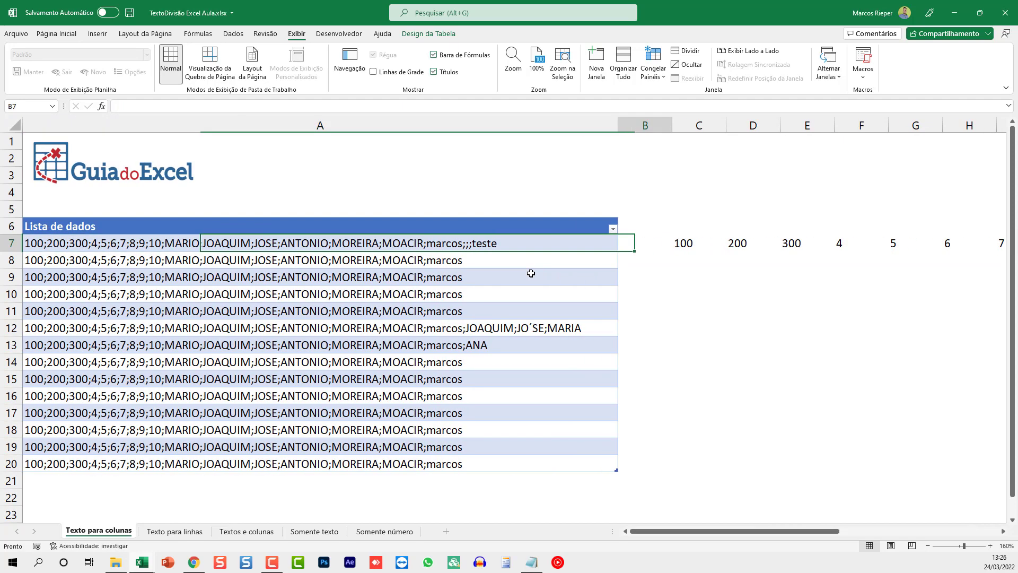
key("Right")
key("ctrl+c")
key("Left")
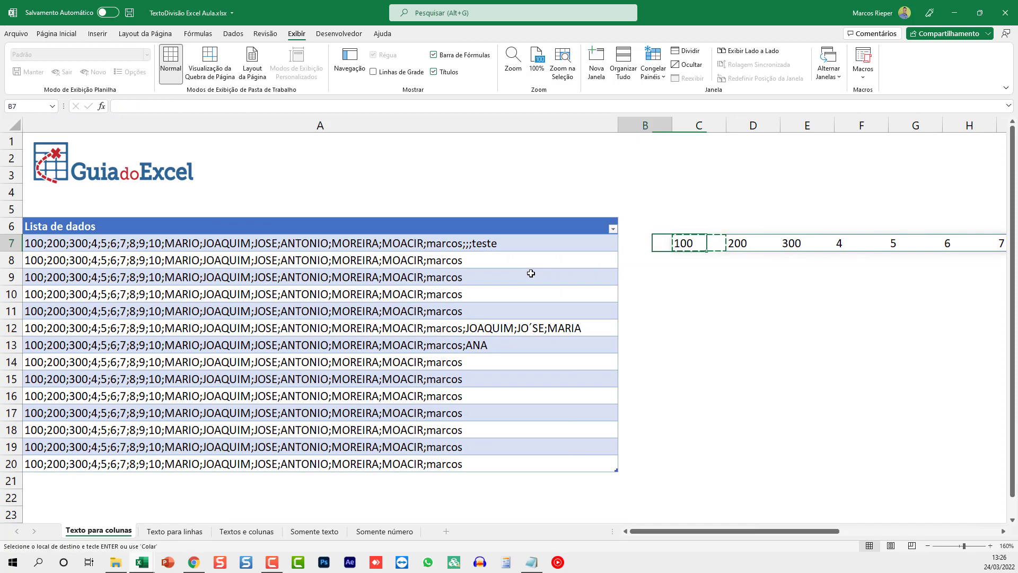
key("Left")
key("ctrl+Down")
key("Right")
key("Right")
key("ctrl+shift+Up")
key("ctrl+v")
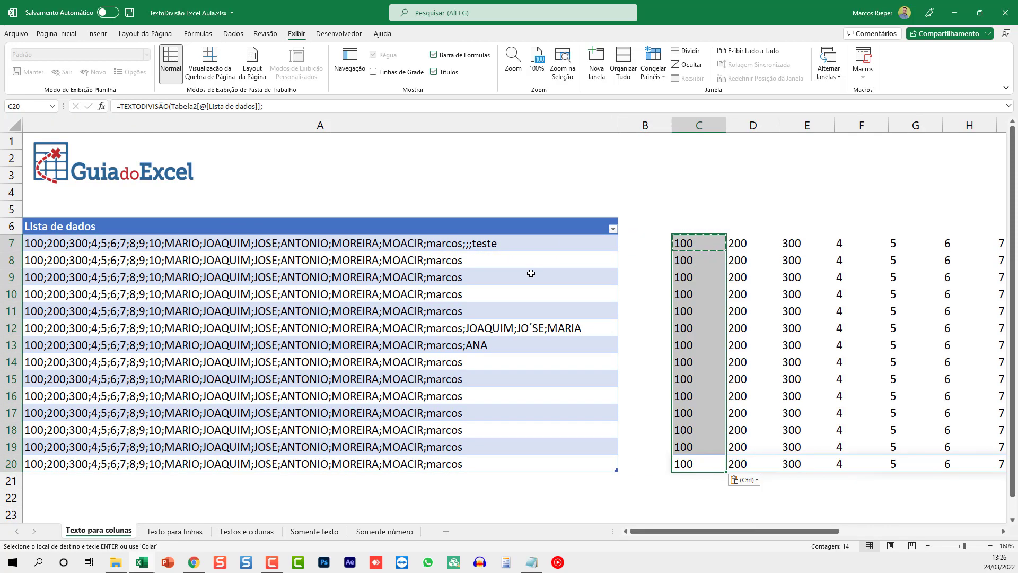
Step: Look through the copied split formulas down column C from row 8 to row 15
left_click(716, 260)
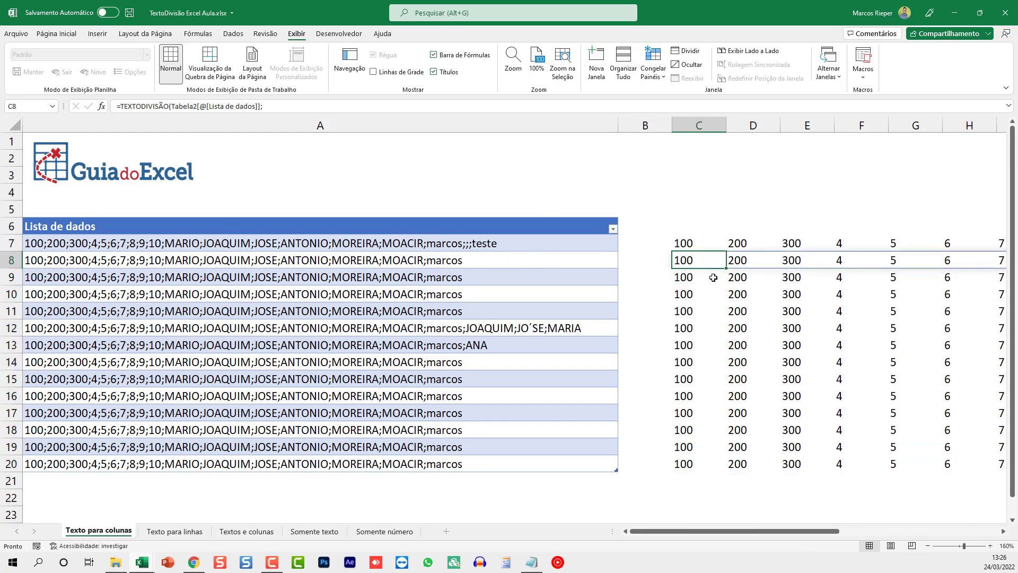
key("Down")
key("Down")
key("Down")
key("Down")
key("Down")
key("Down")
key("Down")
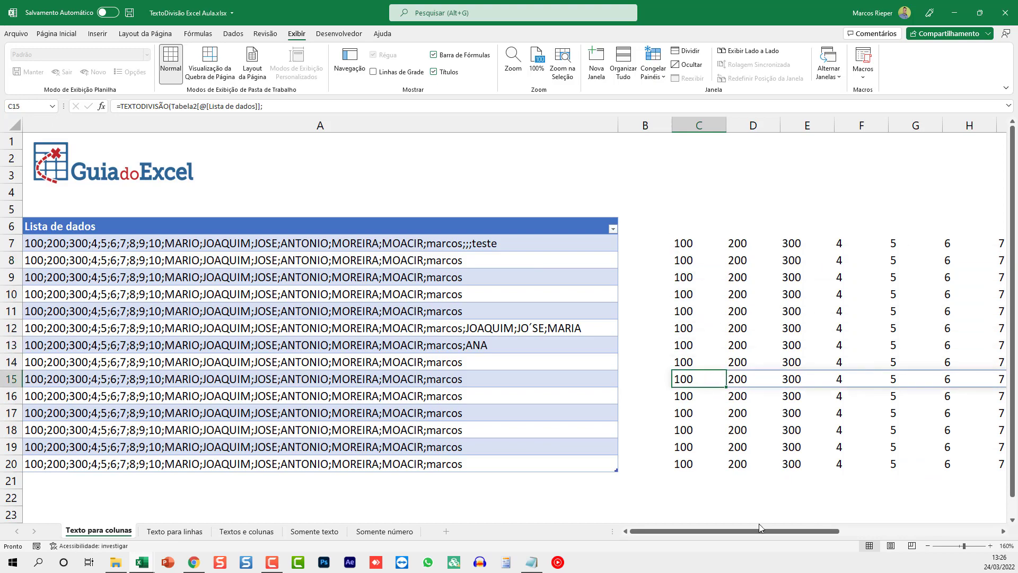
left_click_drag(760, 528, 779, 535)
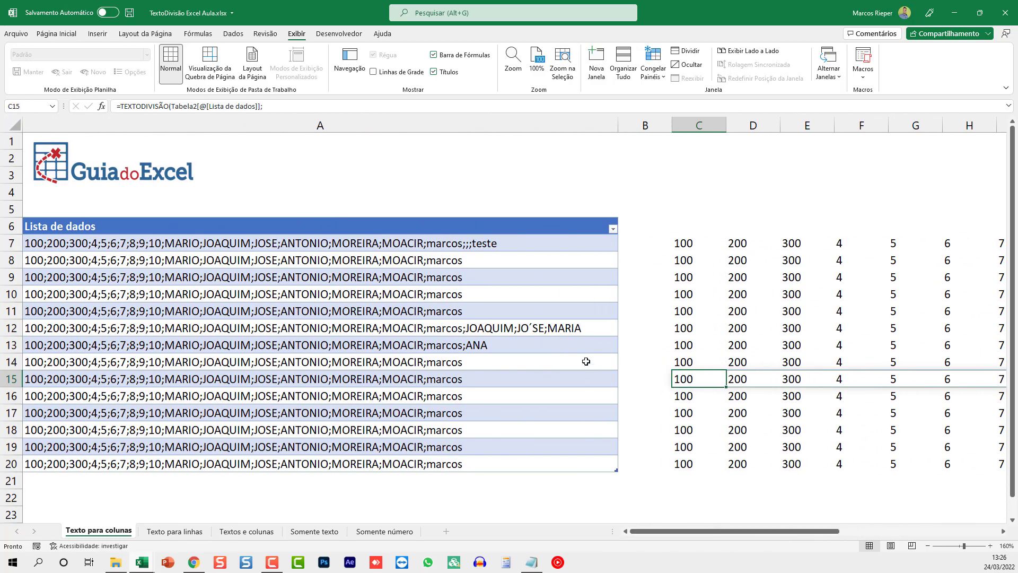
Step: Compare the source text in A12 with the extra items at the end of its split row
left_click(552, 328)
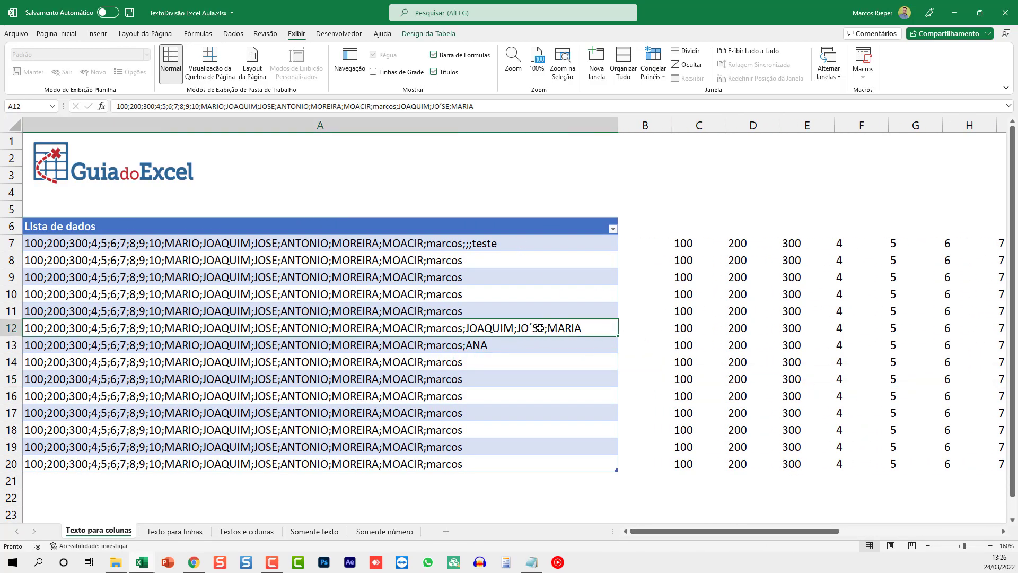
left_click(695, 332)
key("ctrl+Right")
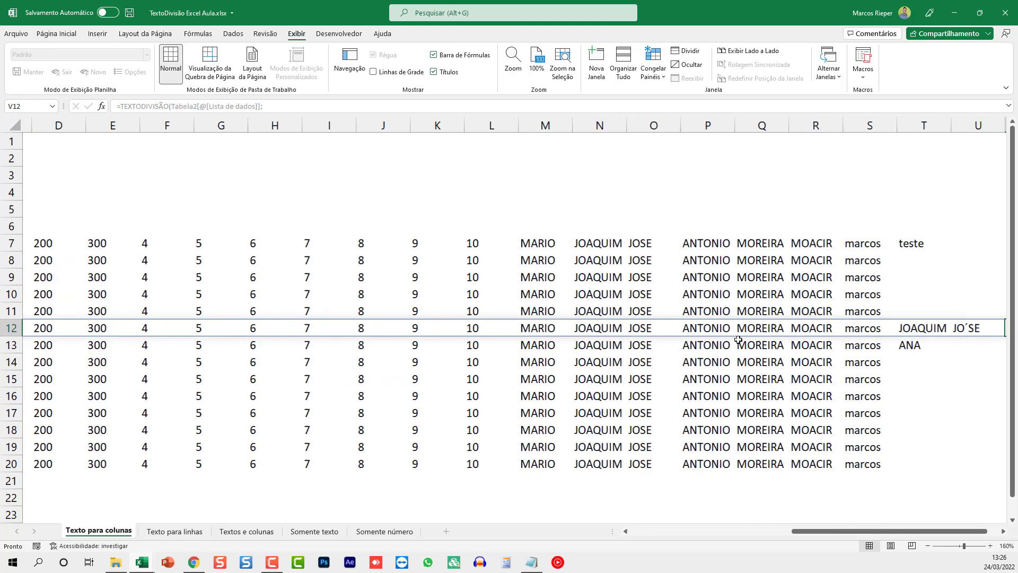
key("Left")
key("Left")
key("Left")
key("Up")
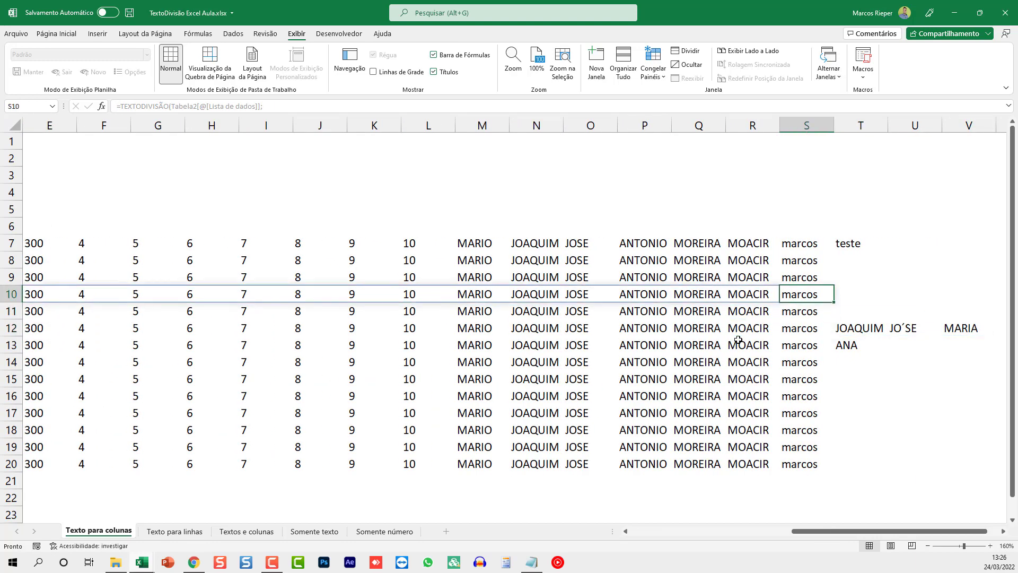
Step: Examine the last split items in column S across the data rows, ending at row 7
key("Down")
key("Down")
key("Down")
key("Down")
key("Down")
key("Down")
key("Up")
key("Up")
key("Up")
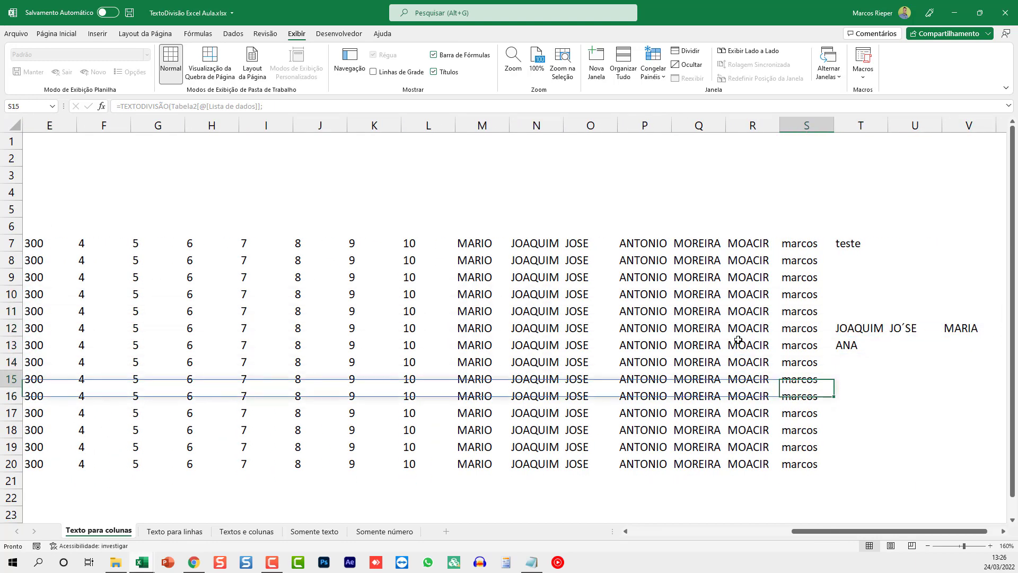
key("Down")
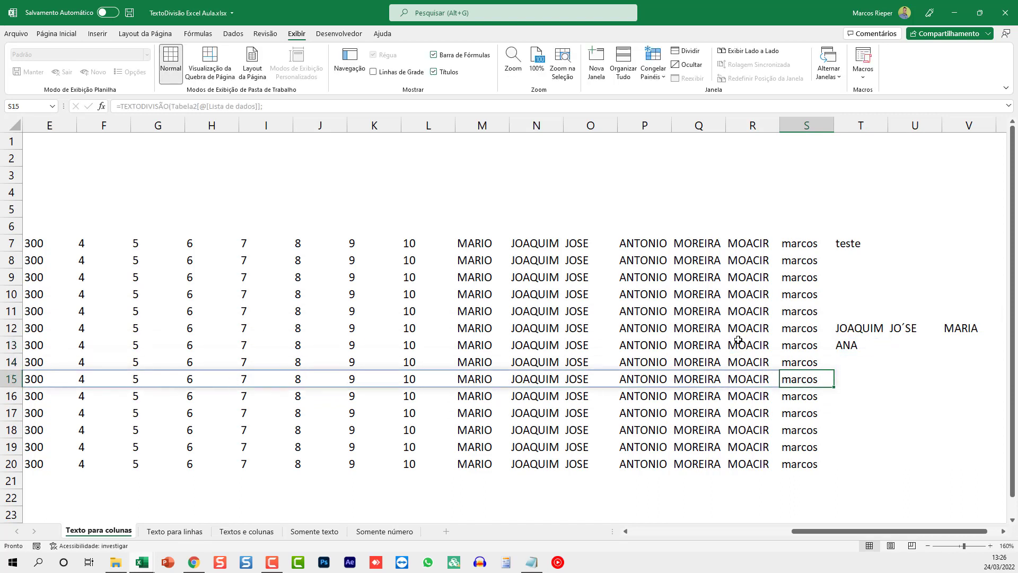
key("Up")
key("Up")
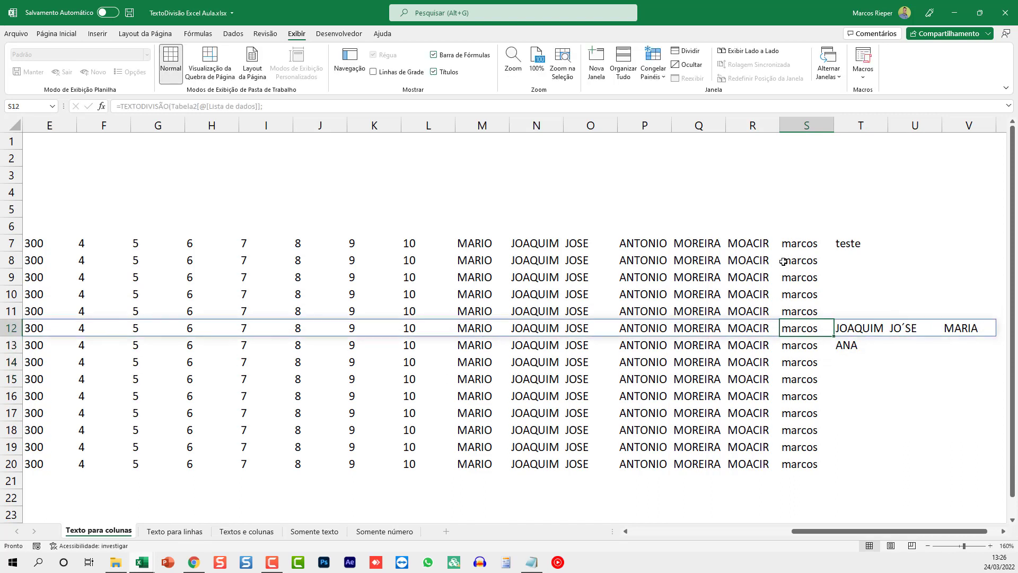
left_click(801, 245)
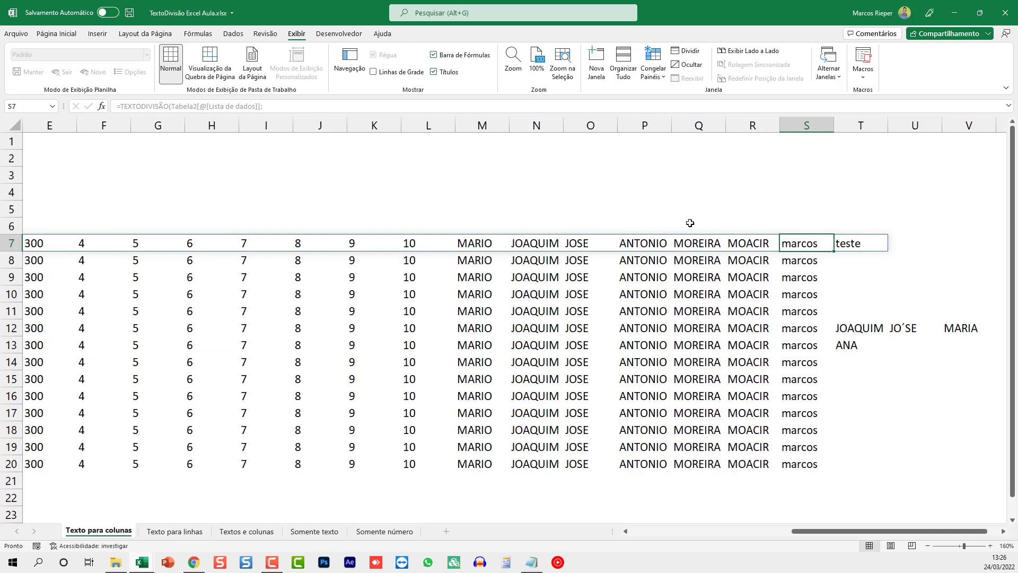
key("Home")
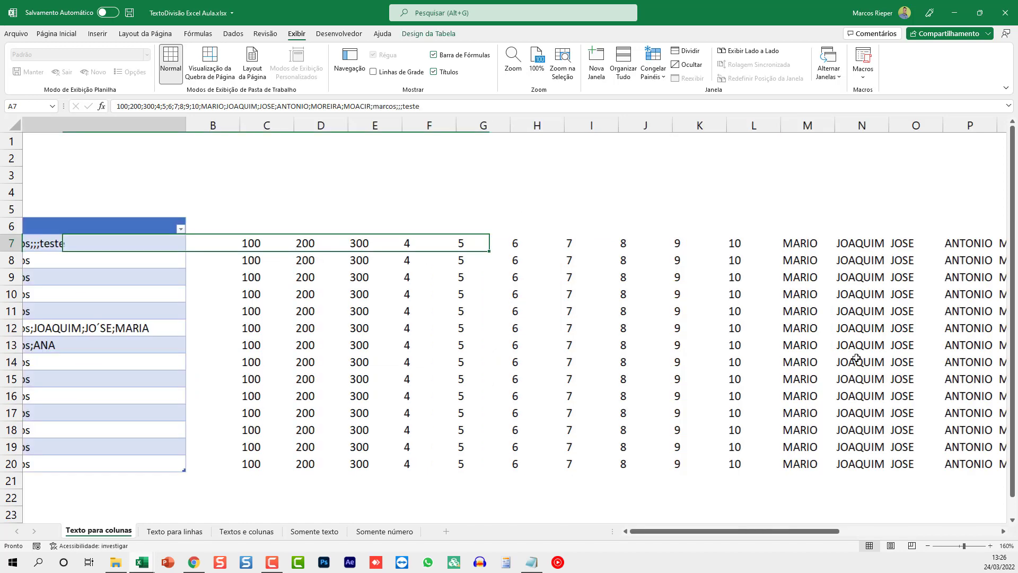
key("Right")
key("Right")
key("Right")
key("Right")
key("Left")
key("Left")
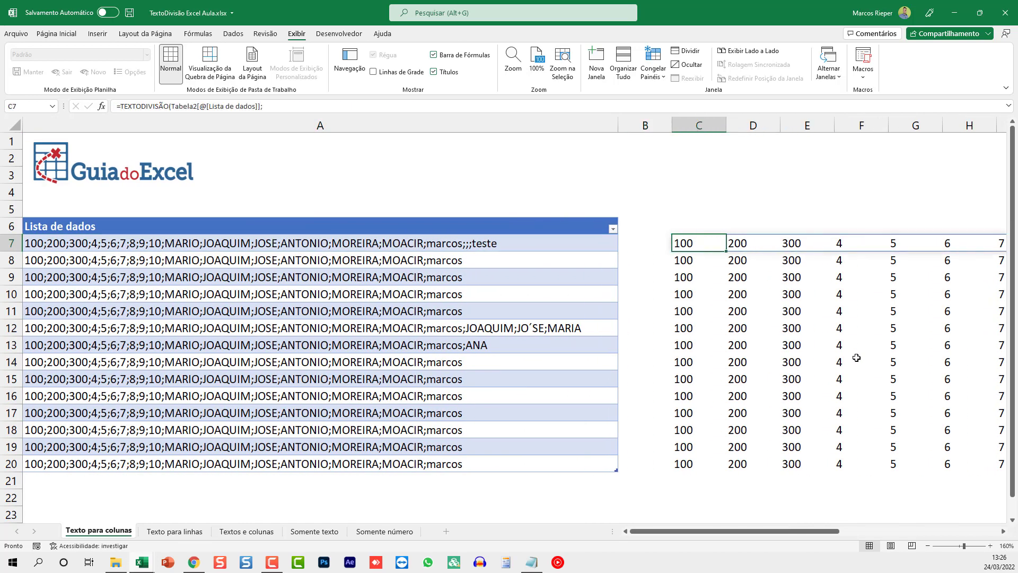
Step: Start a TEXTODIVISÃO formula in cell C7 of the "Texto para linhas" sheet
left_click(173, 532)
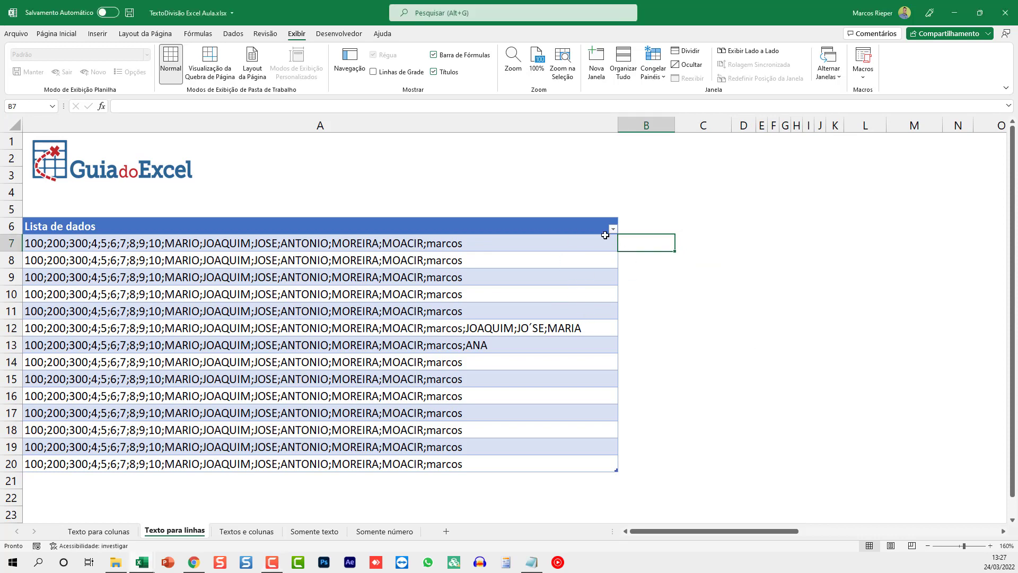
left_click(127, 532)
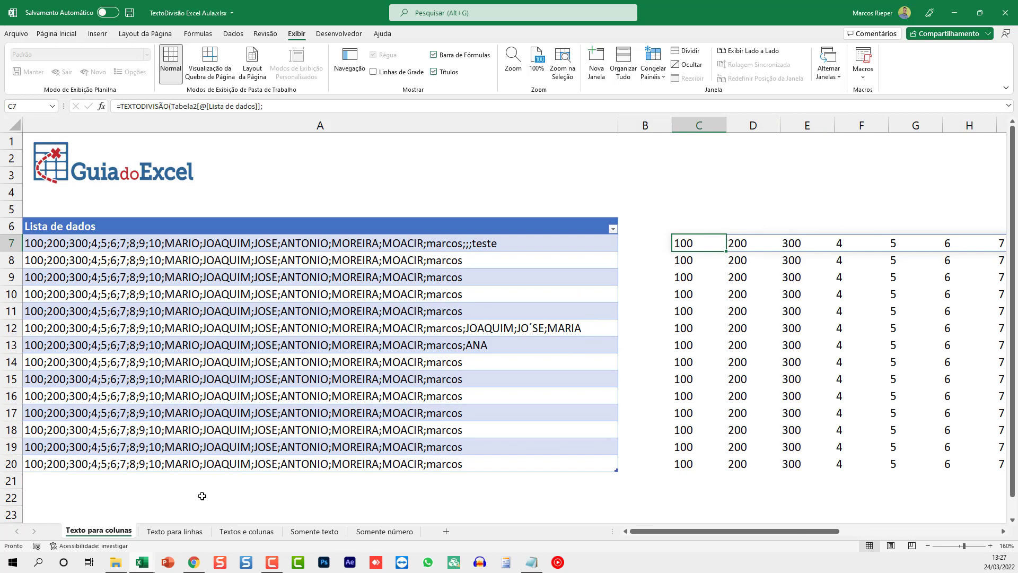
left_click(176, 532)
left_click(691, 240)
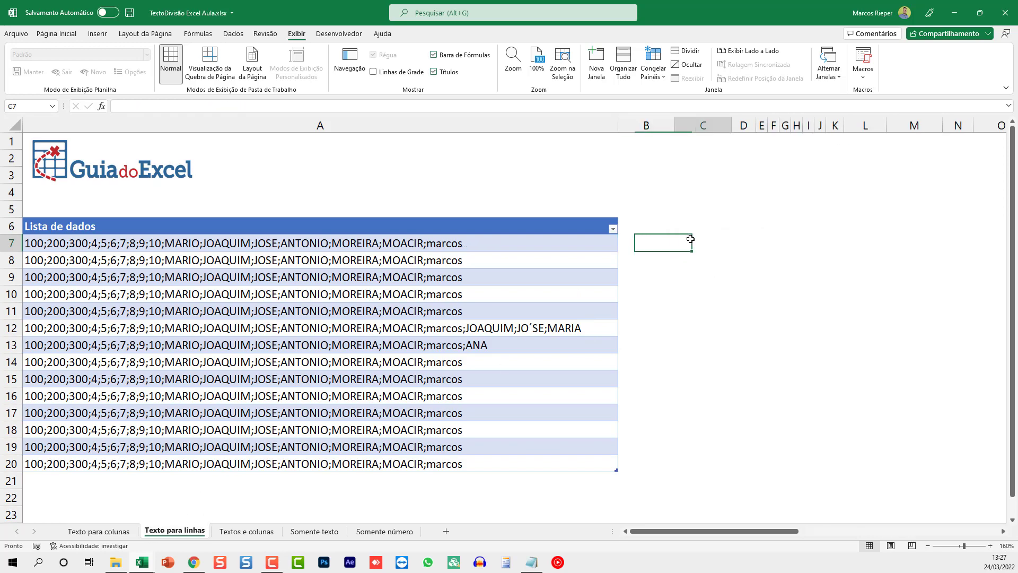
type("=")
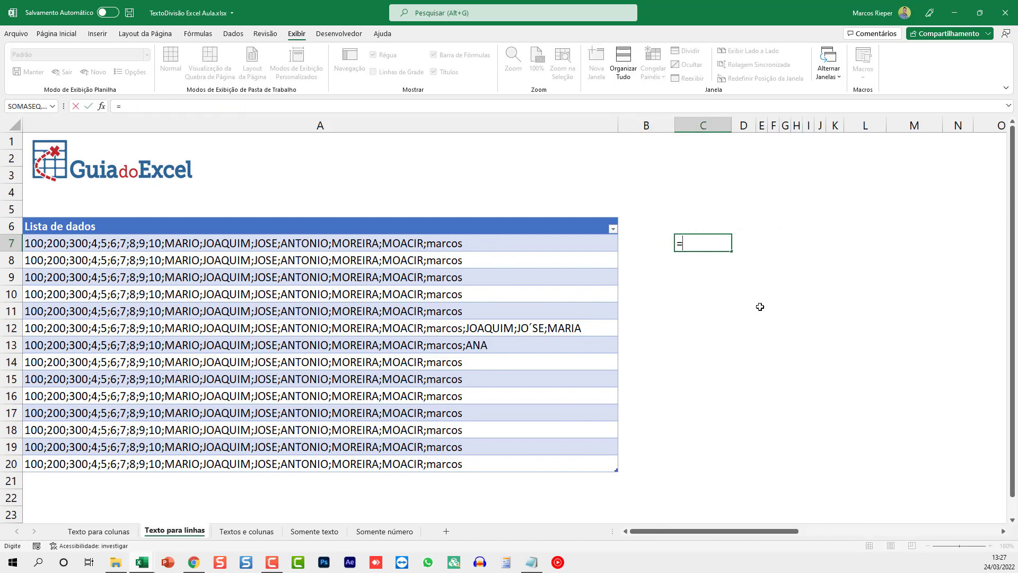
type("TEX")
key("Down")
key("Down")
key("Down")
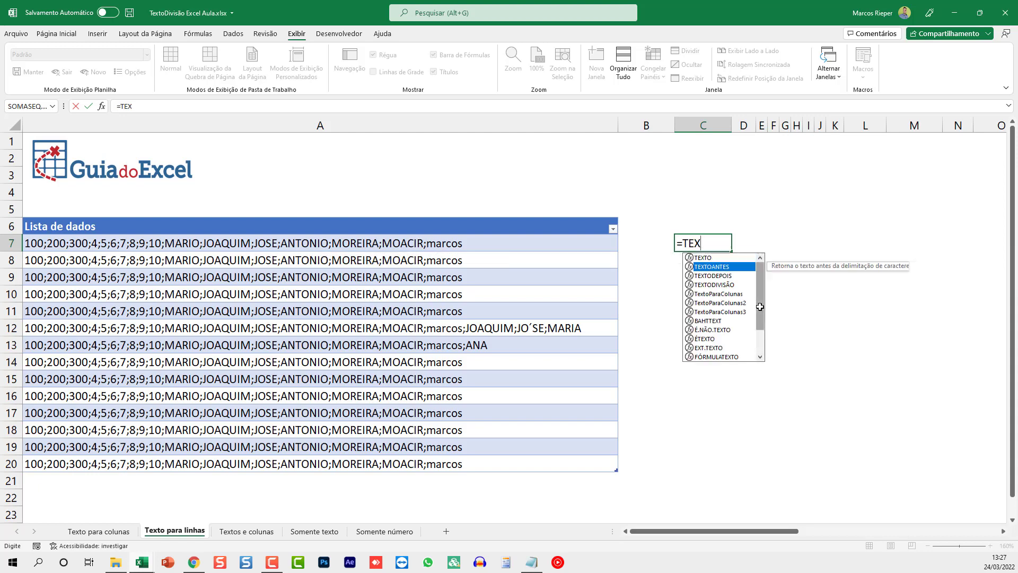
key("Tab")
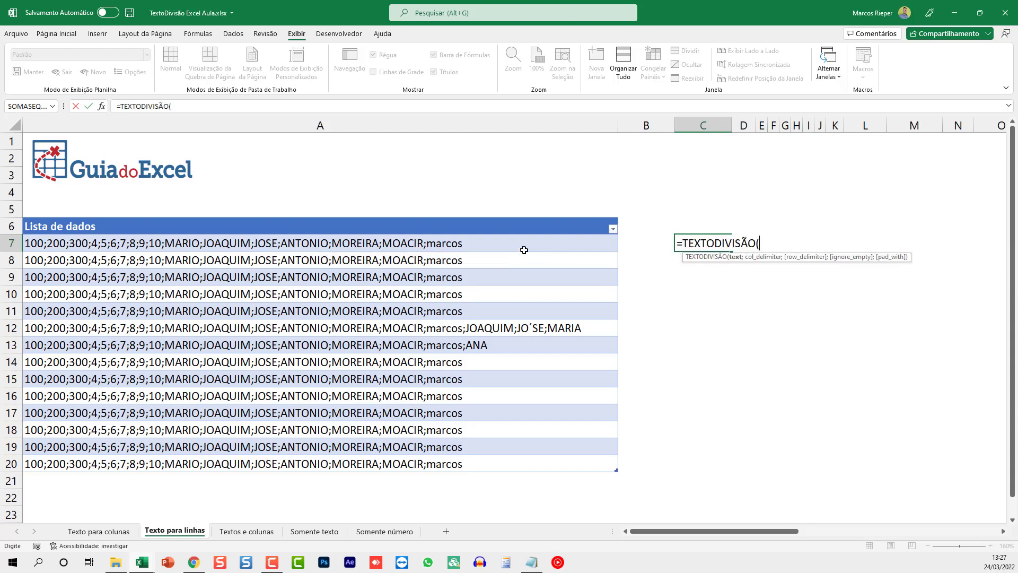
Step: Complete the formula with the text in A7, a blank column delimiter and ";" as the row delimiter
left_click(476, 243)
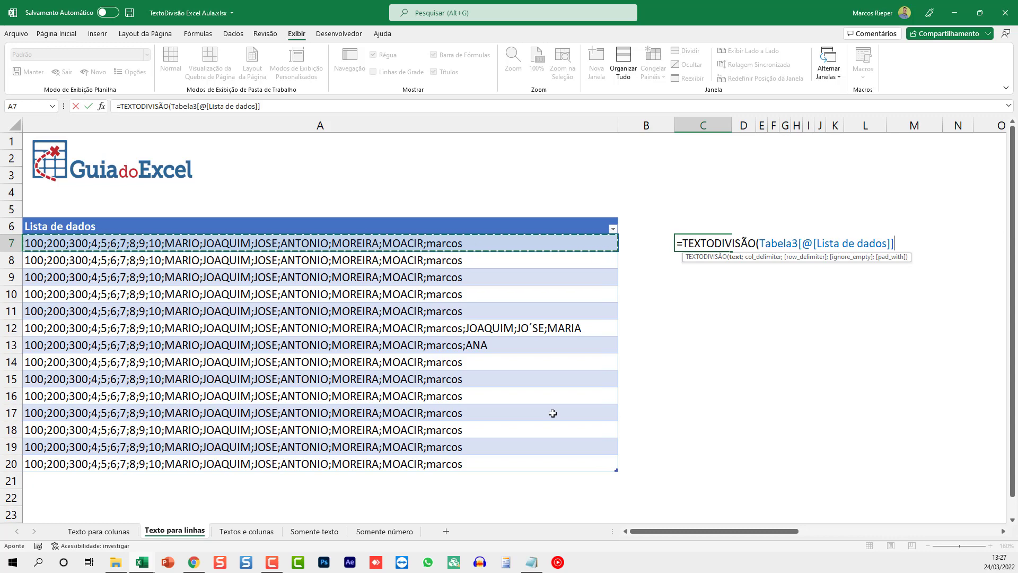
type(";")
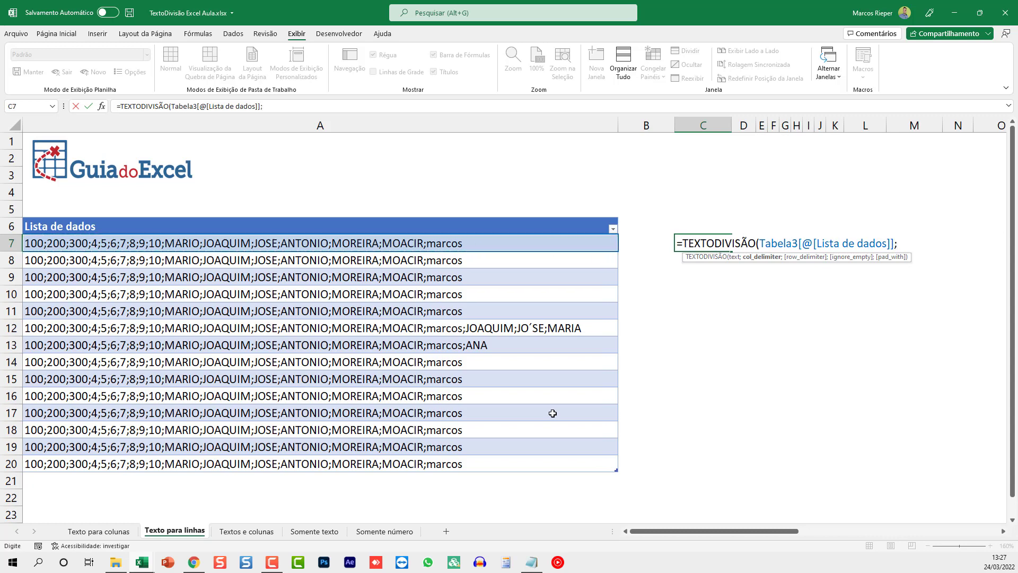
type(";\";")
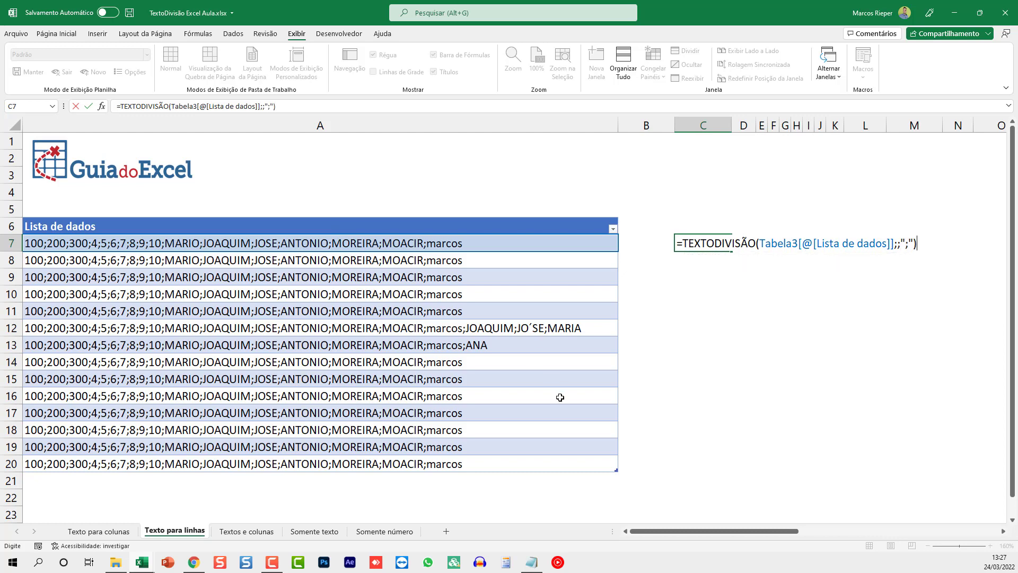
key("Return")
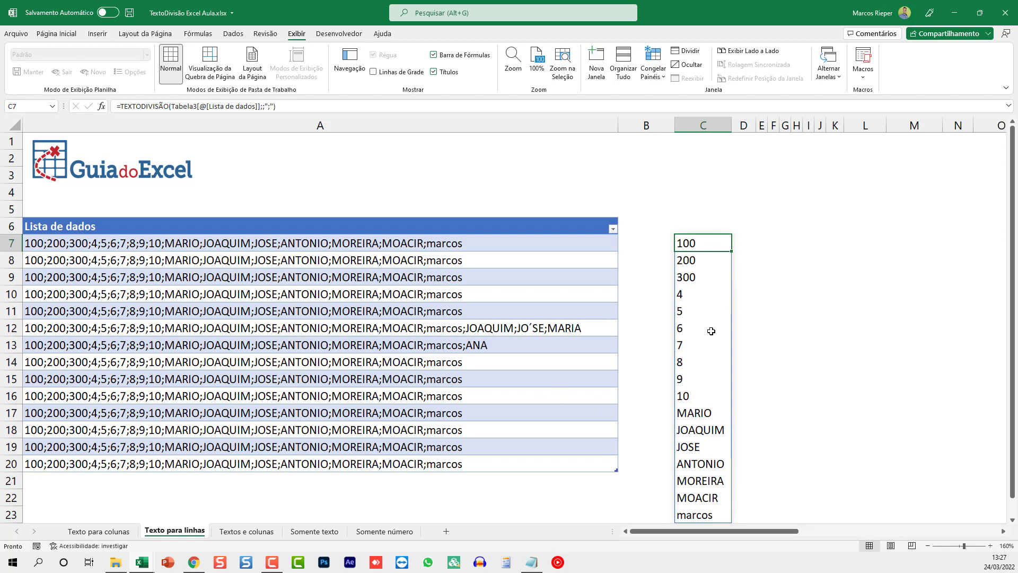
Step: Review the vertical split list in column C and the formula in C7 behind it
scroll(712, 330, "down", 1)
scroll(707, 334, "up", 1)
key("F2")
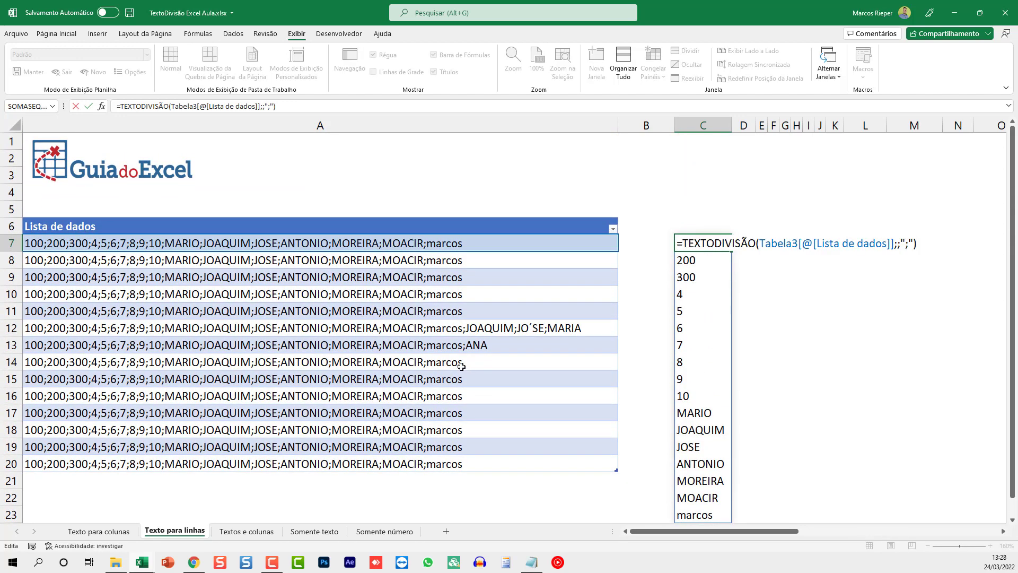
scroll(582, 369, "down", 3)
scroll(584, 388, "up", 3)
key("Escape")
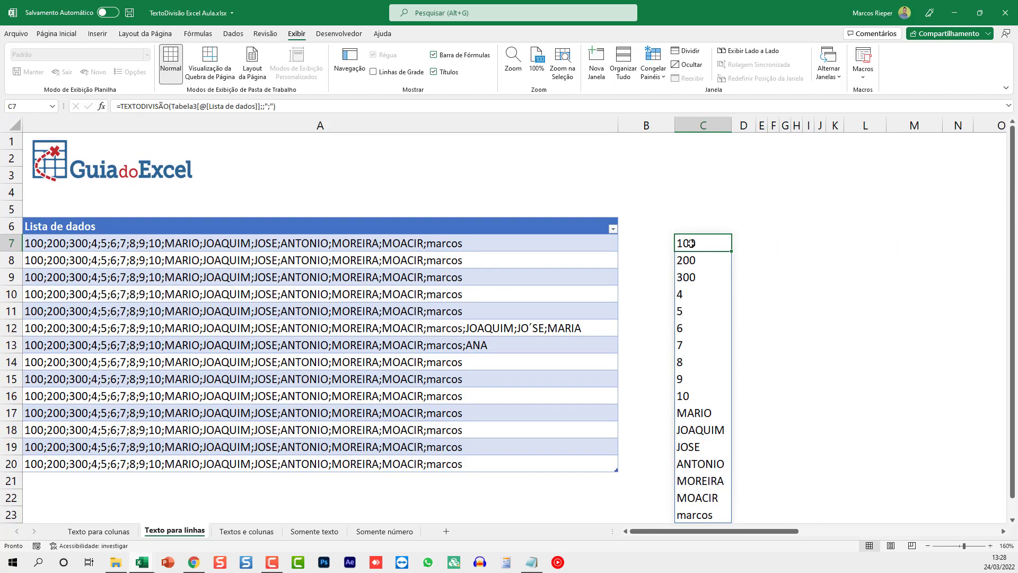
Step: Compare the source list in A7:A20 with the split items in column C, and clear the formula in C7
left_click_drag(335, 243, 336, 464)
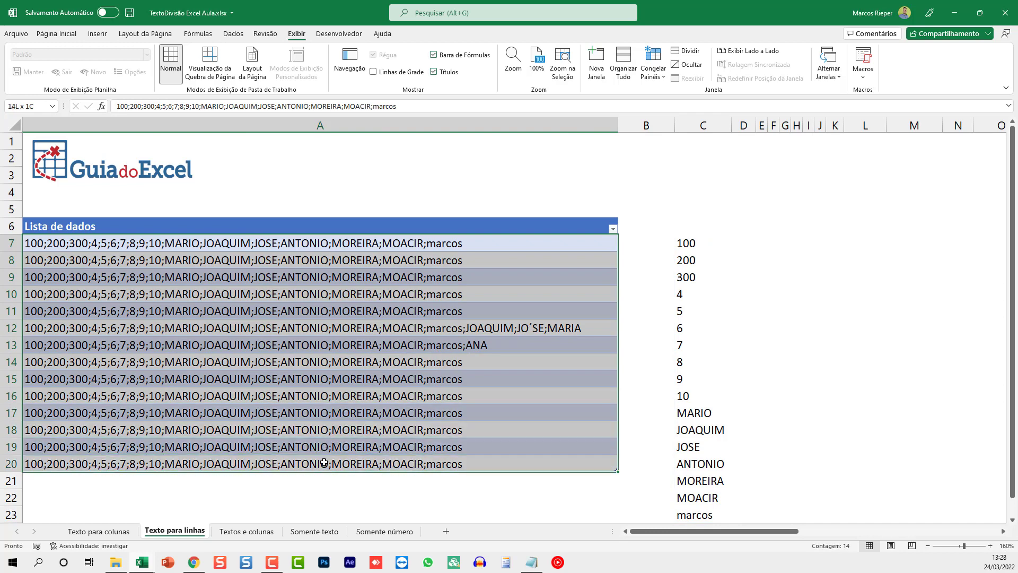
left_click_drag(694, 243, 695, 484)
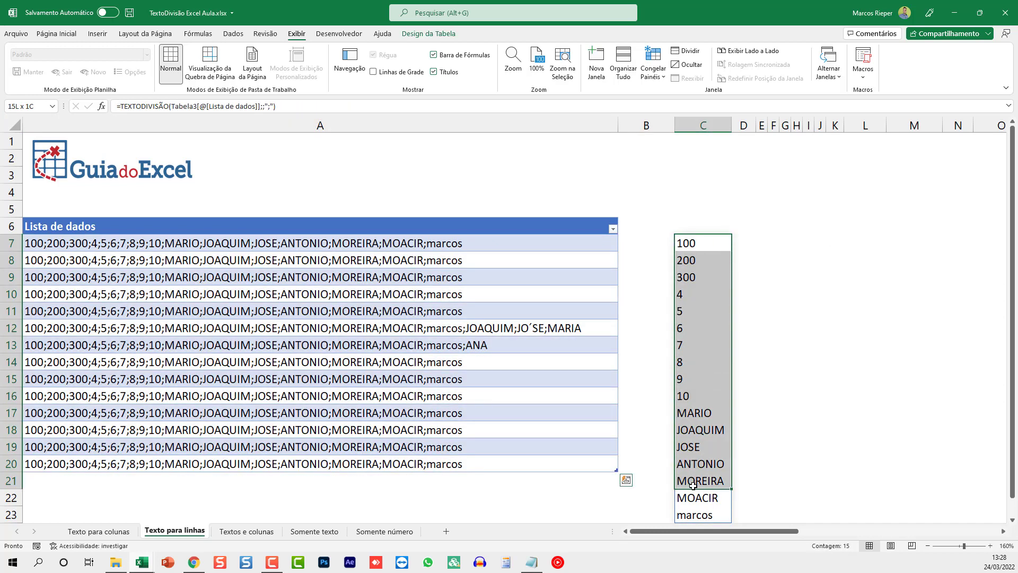
left_click(692, 244)
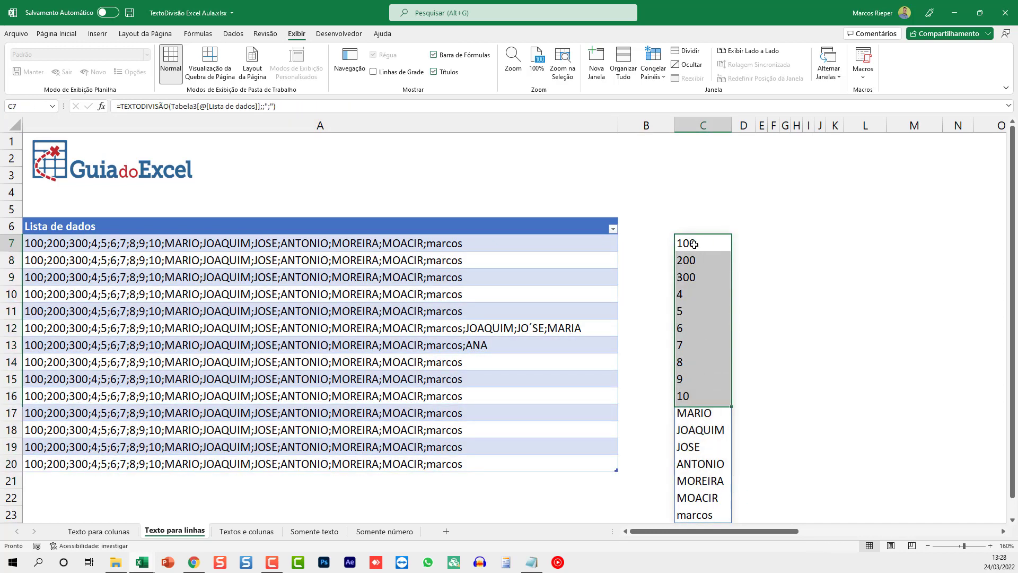
key("Delete")
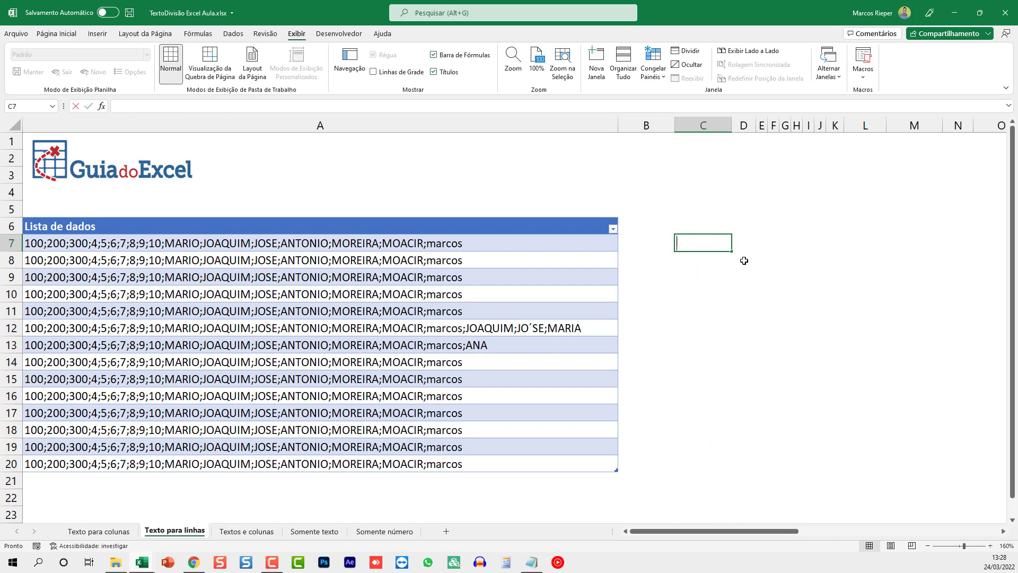
Step: Enter a UNIRTEXTO formula in C7 joining the whole "Lista de dados" column with ";" as delimiter and the ignore-empty argument left blank
type("=U")
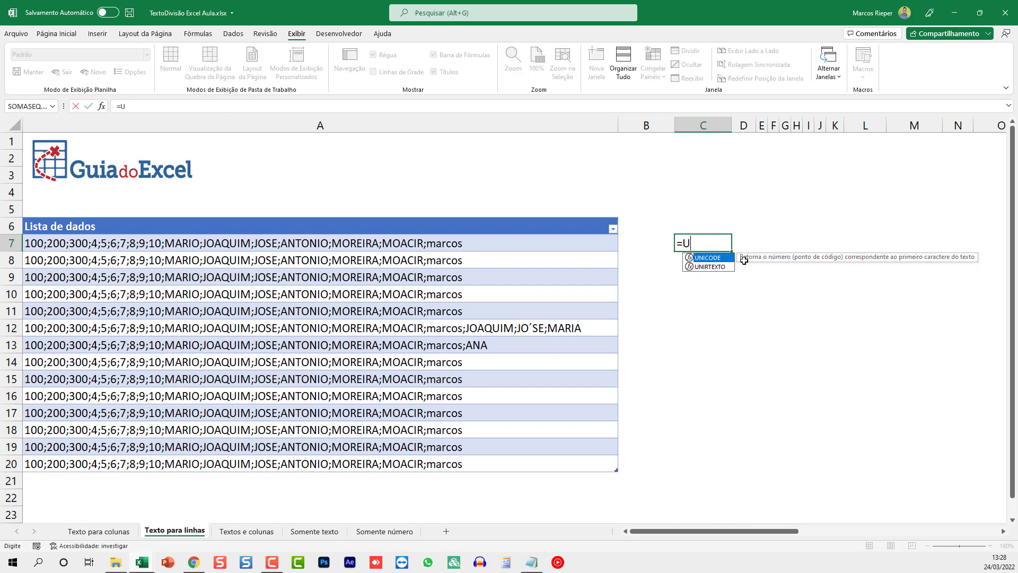
type("NIRTEXTO")
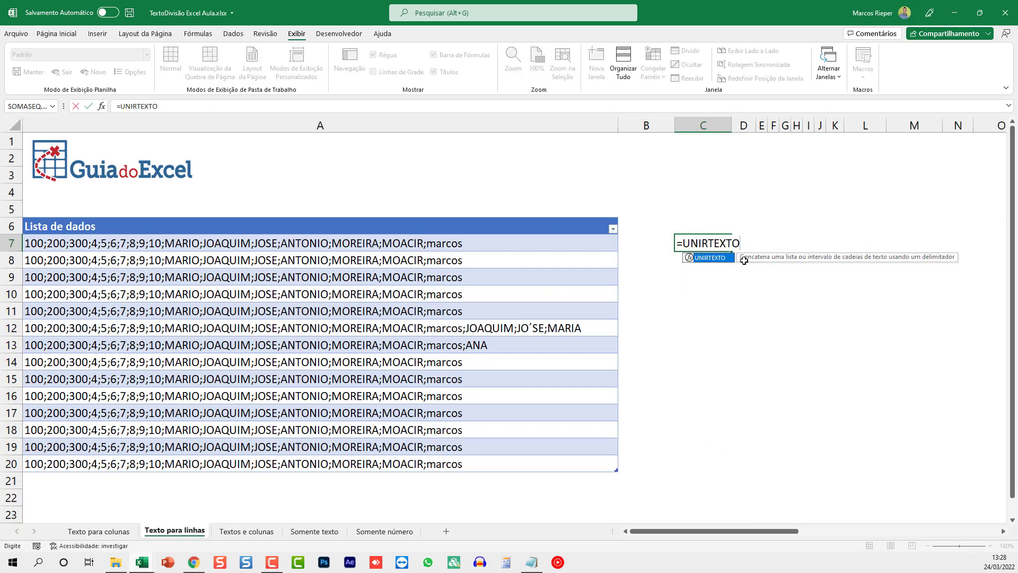
type("(\";")
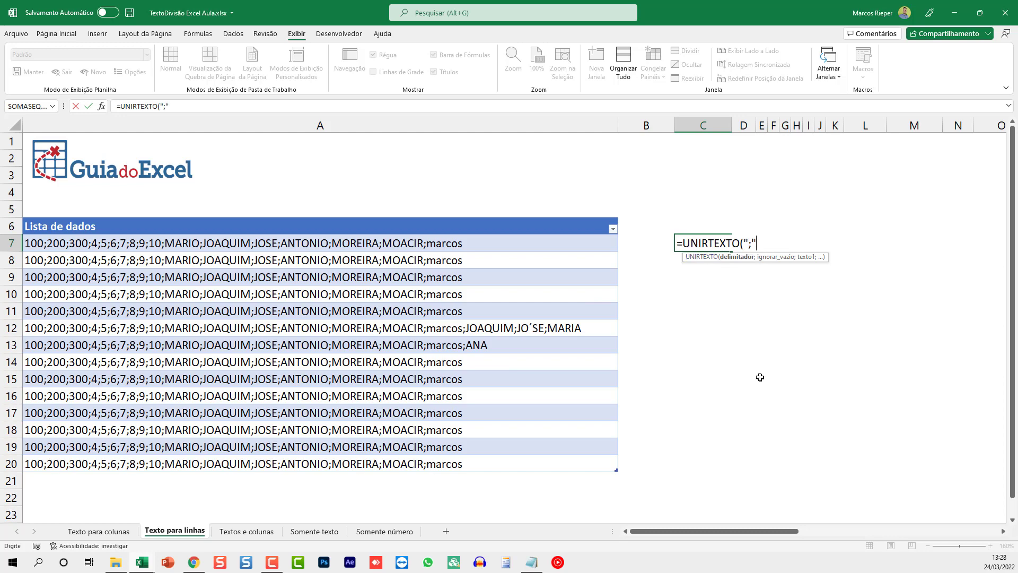
type("\";")
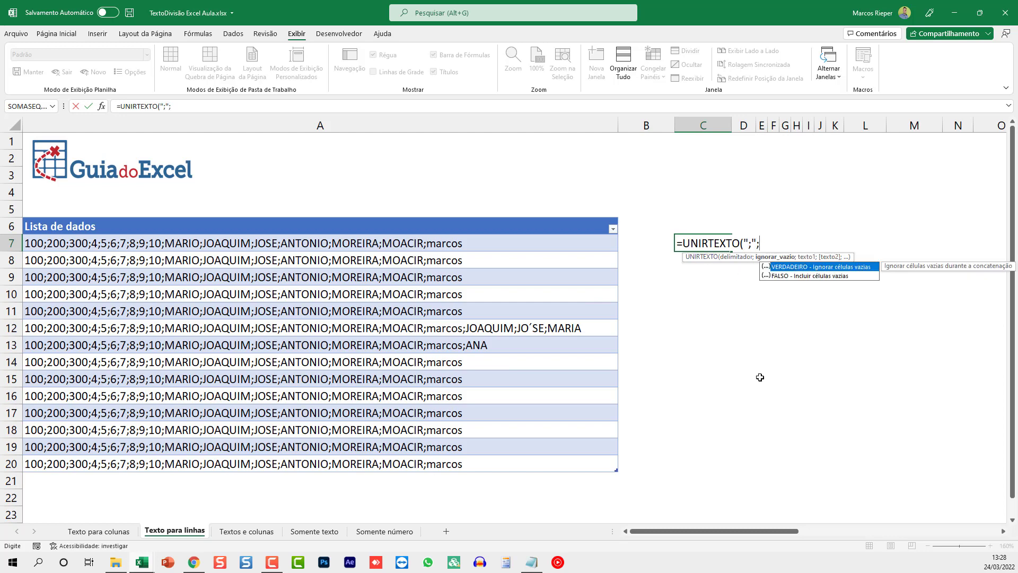
type(";")
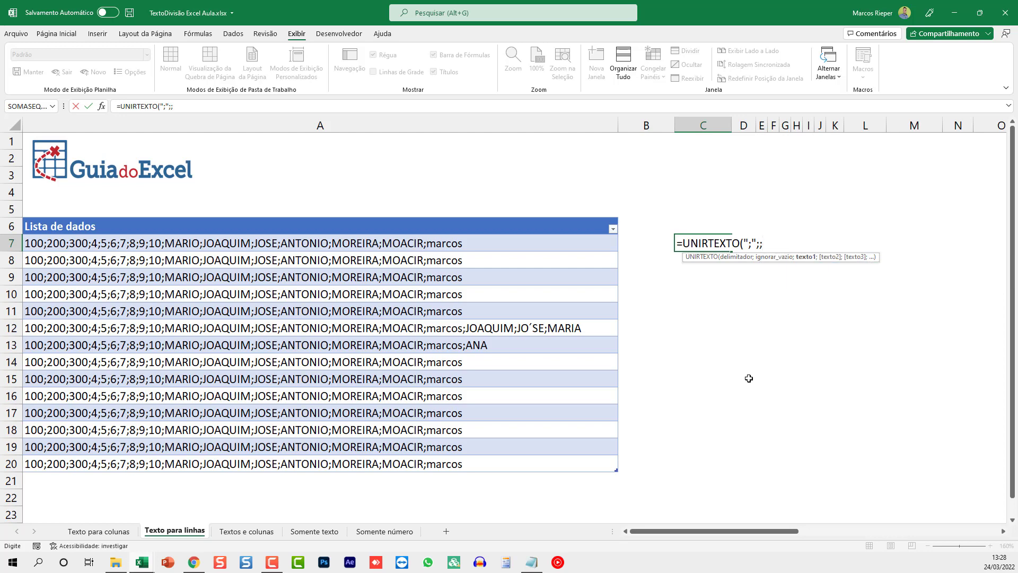
left_click_drag(501, 246, 458, 464)
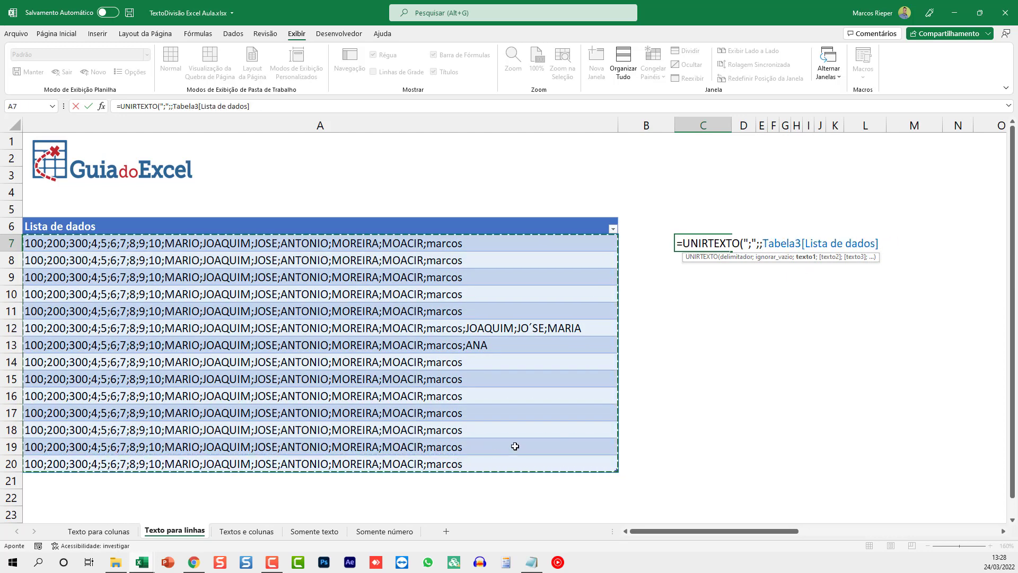
type(")")
key("Return")
key("Up")
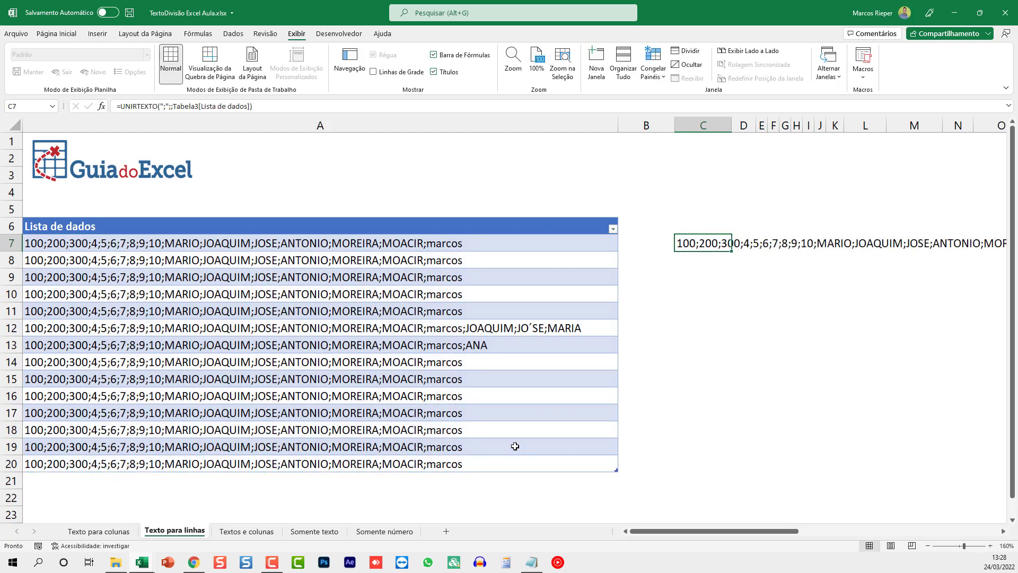
Step: Examine the joined text from C7 as it runs across row 7, and return to its beginning
key("Right")
key("Right")
key("Right")
key("Right")
key("Right")
key("Right")
key("Right")
key("Right")
key("Right")
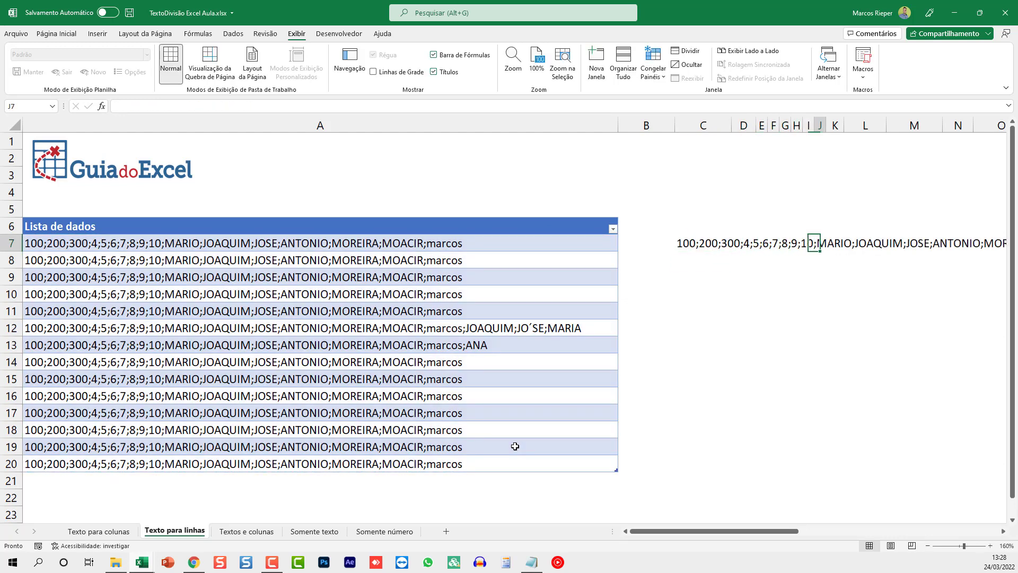
key("Right")
key("Right")
key("Right")
key("Right")
key("Right")
key("Right")
key("Right")
key("Right")
key("Right")
key("Right")
key("Right")
key("Right")
key("Right")
key("Right")
key("Right")
key("Right")
key("Right")
key("Right")
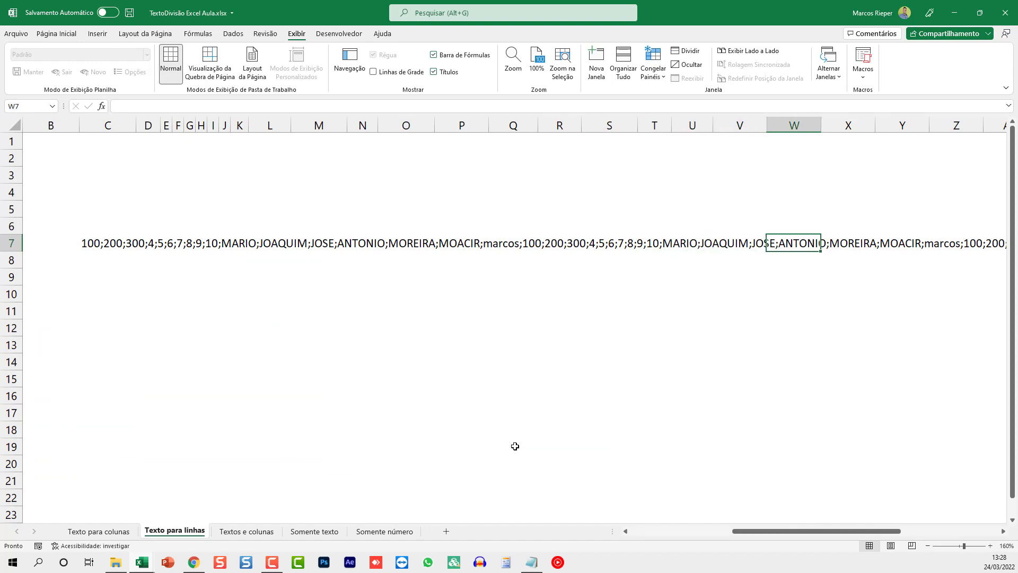
key("Right")
key("Right")
key("Right")
key("Right")
key("Right")
key("Right")
key("Right")
key("Right")
key("Right")
key("Right")
key("Right")
key("Right")
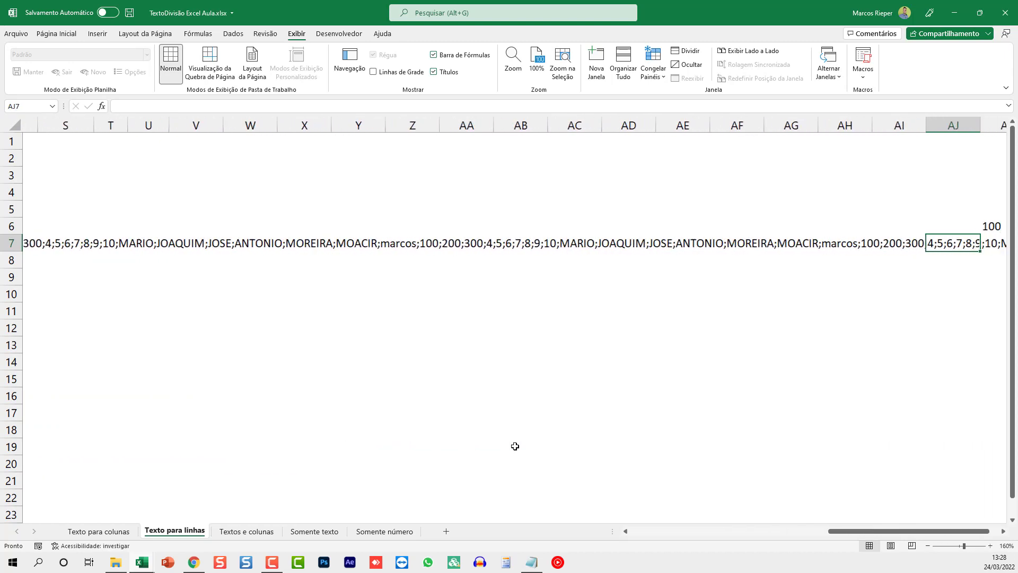
key("Right")
key("Right")
key("Right")
key("Right")
key("Right")
key("Right")
key("Right")
key("Right")
key("Right")
key("Right")
key("Right")
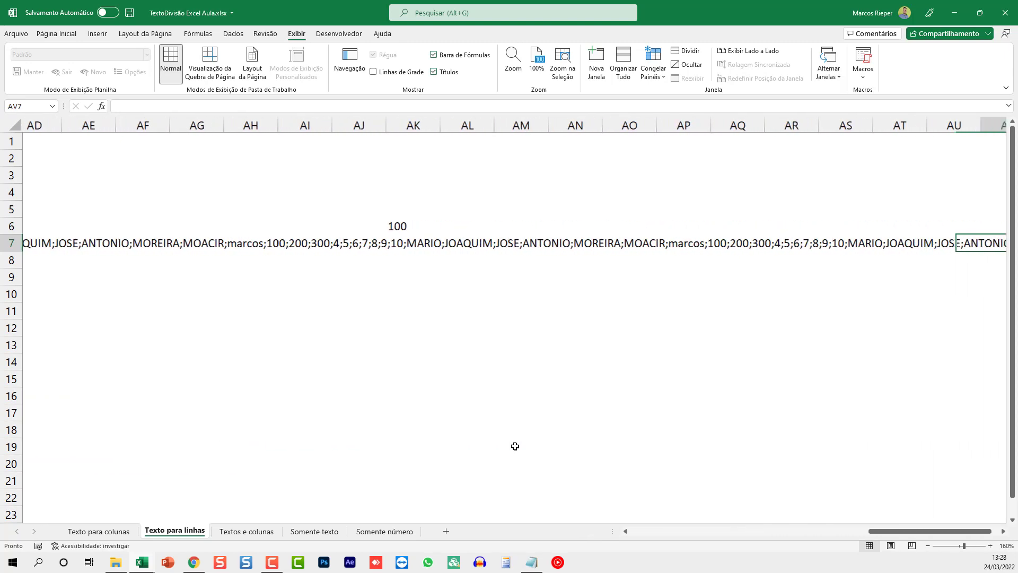
key("Right")
key("Right")
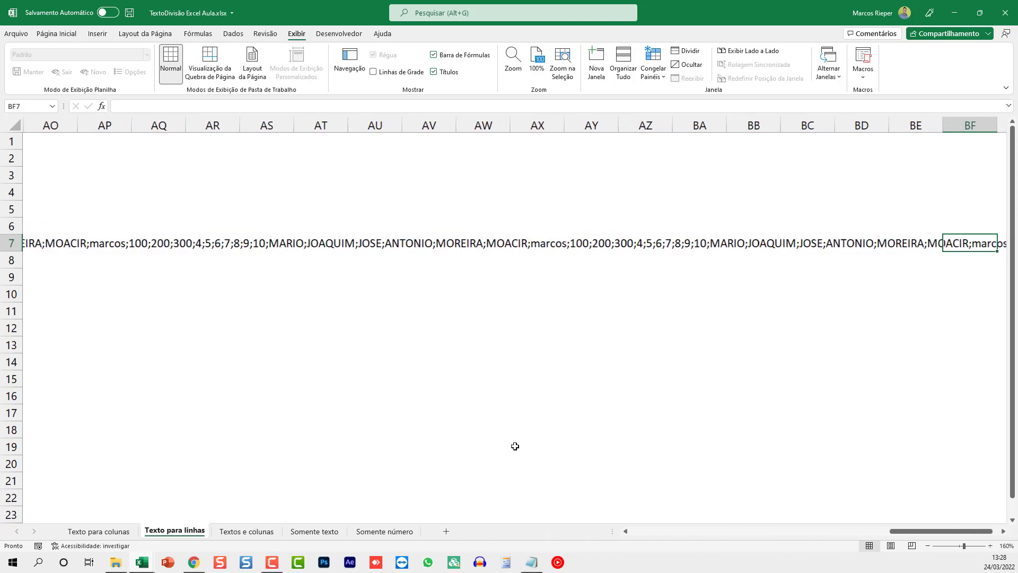
key("ctrl+Left")
key("Right")
key("Right")
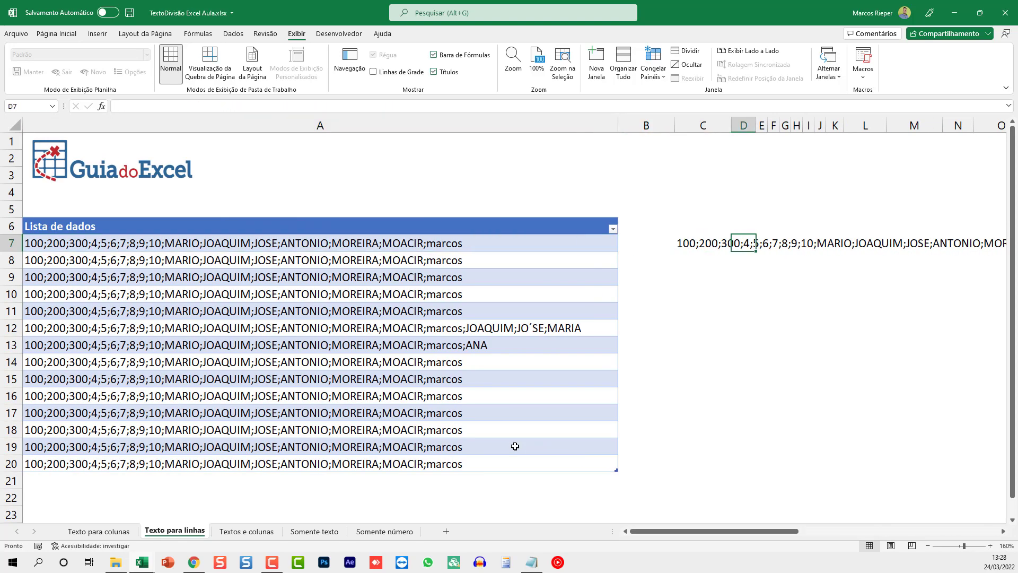
Step: Wrap the UNIRTEXTO formula in C7 in TEXTODIVISÃO with a blank column delimiter and ";" as the row delimiter
key("Left")
key("F2")
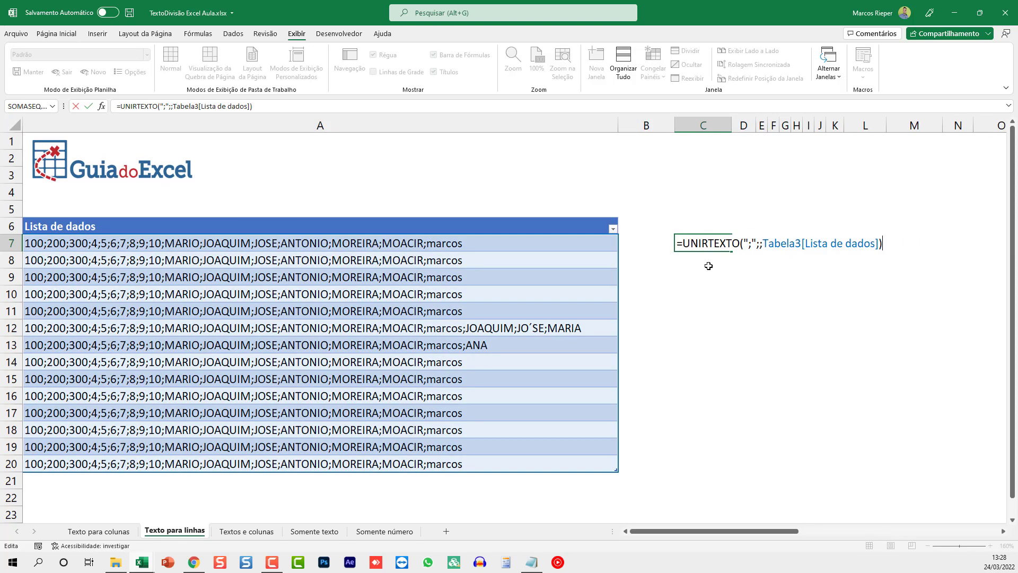
type("TEXTODIVI")
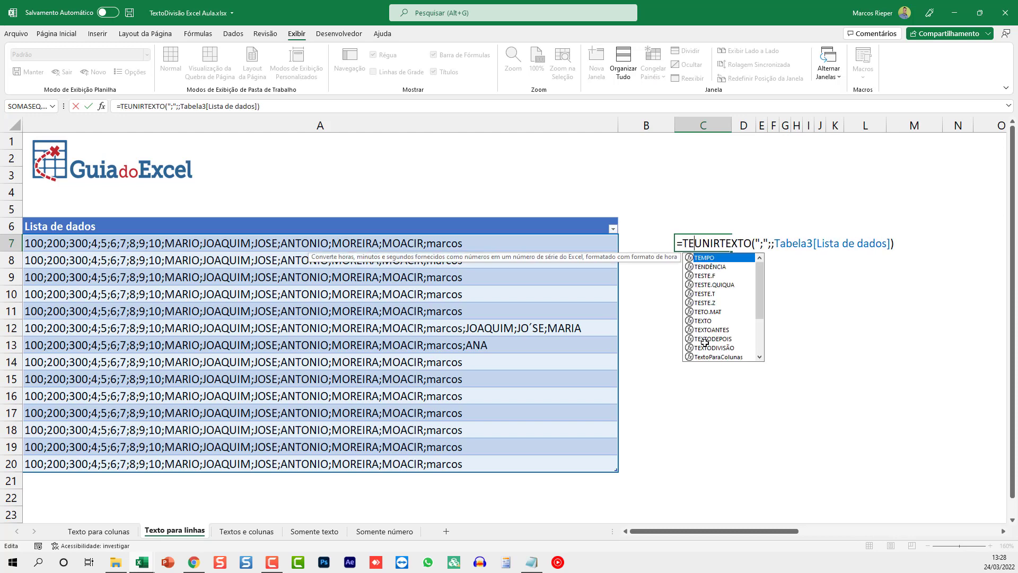
type("SÃO")
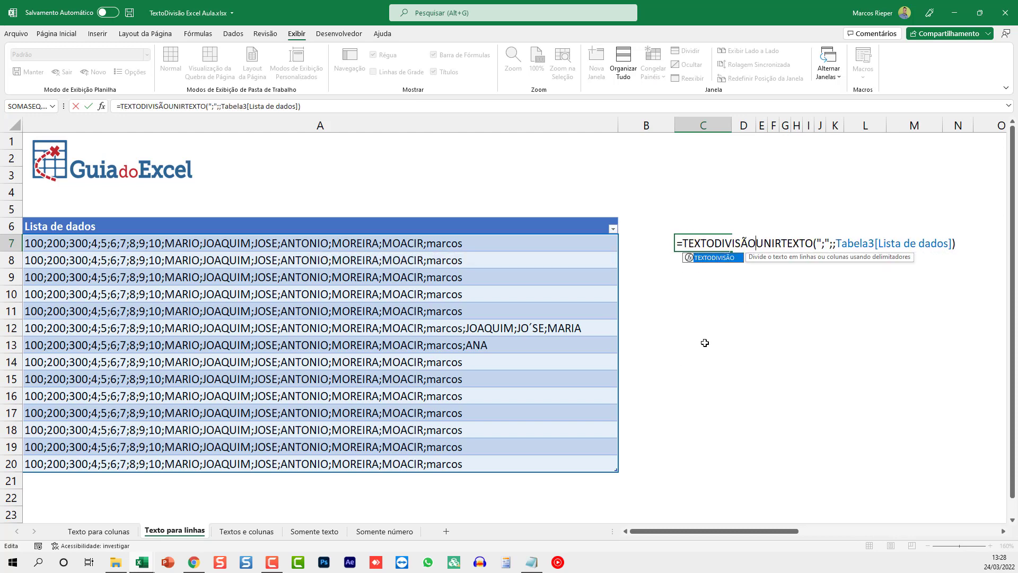
type("(")
type(";")
key("Left")
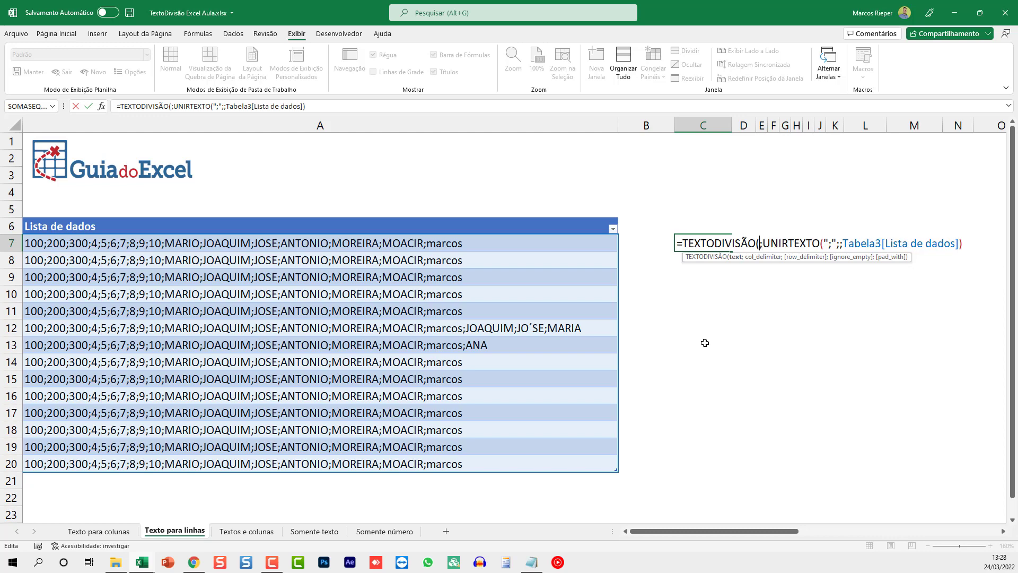
key("Delete")
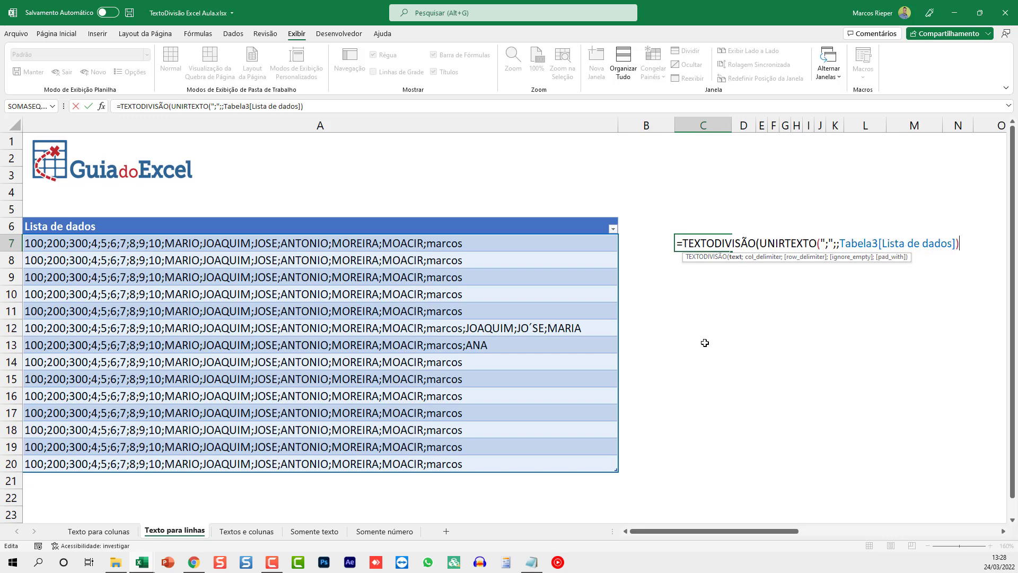
type(";;")
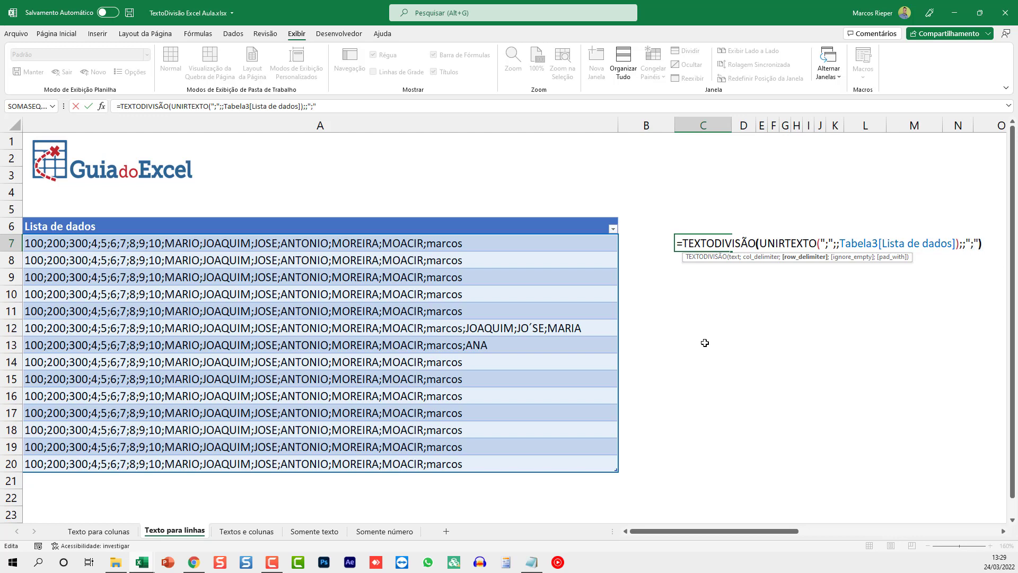
type("\";\")")
key("Return")
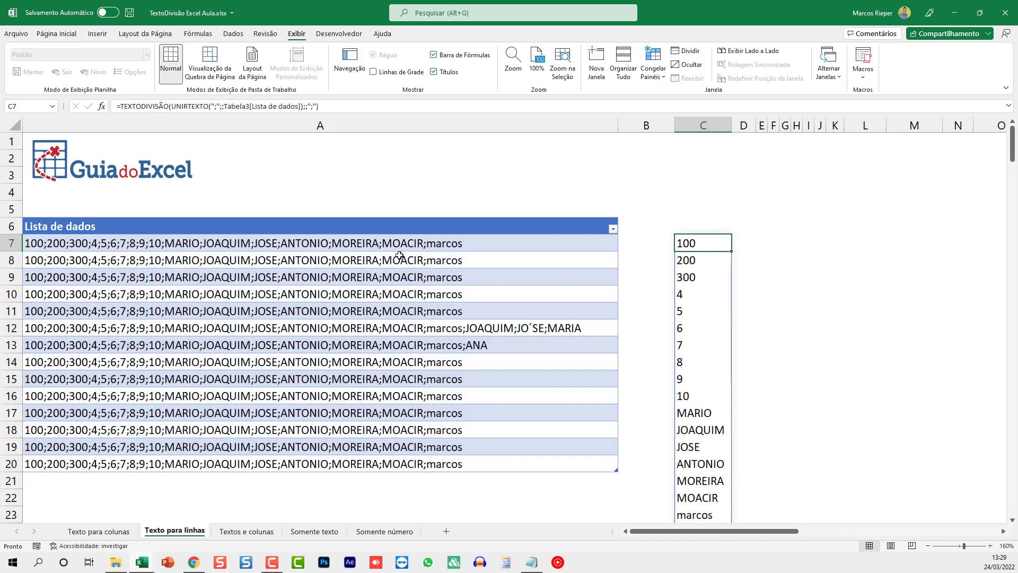
Step: Compare the source list in A7:A20 with the combined vertical list in column C, down to its last item
left_click_drag(400, 244, 382, 464)
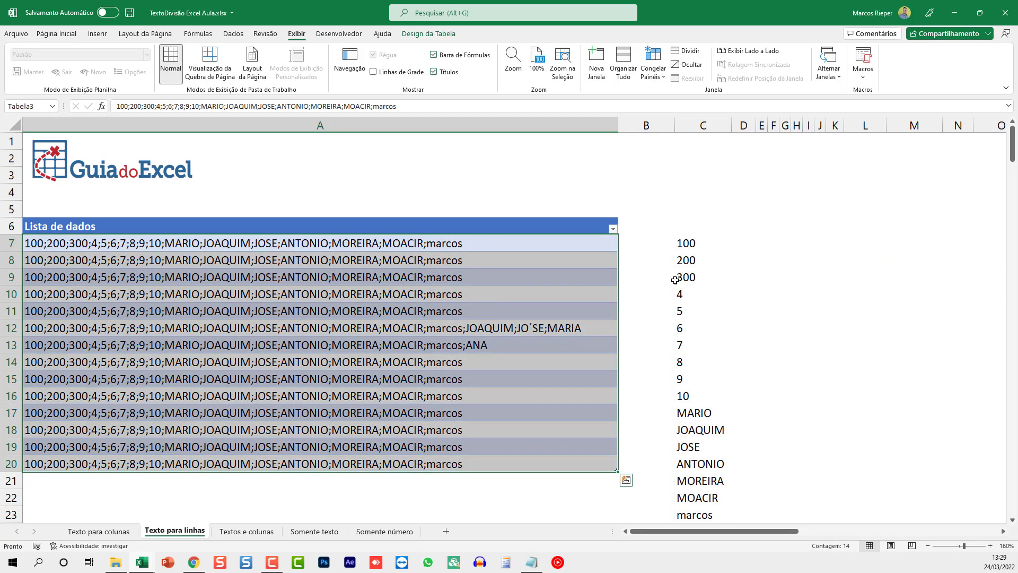
left_click(691, 244)
scroll(694, 387, "down", 7)
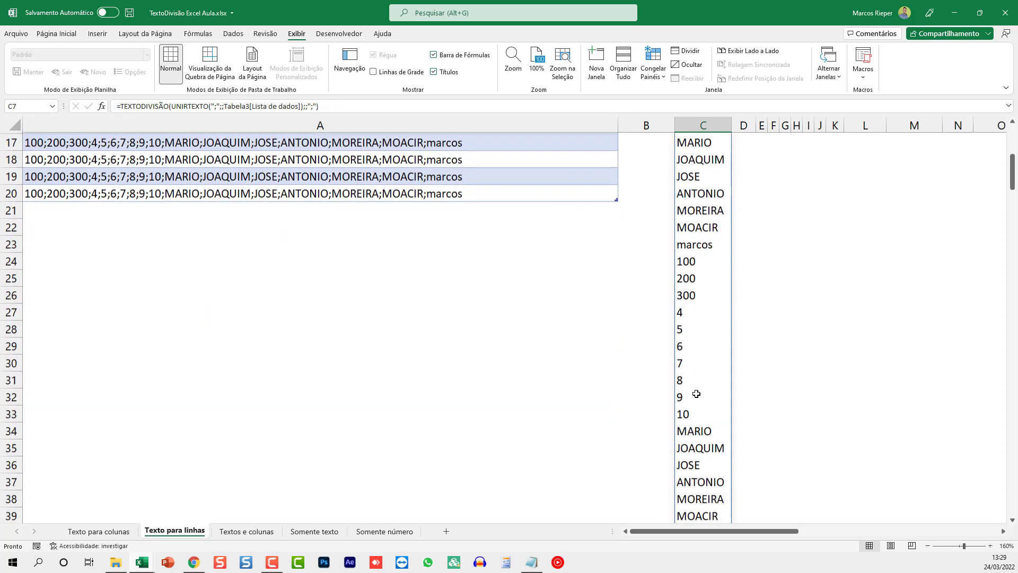
scroll(696, 396, "down", 13)
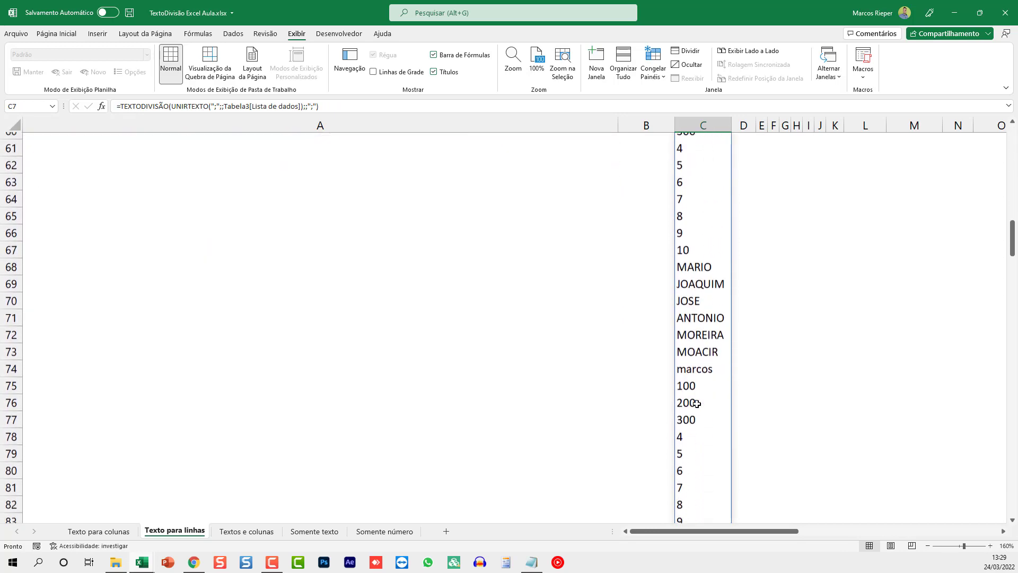
scroll(696, 404, "down", 20)
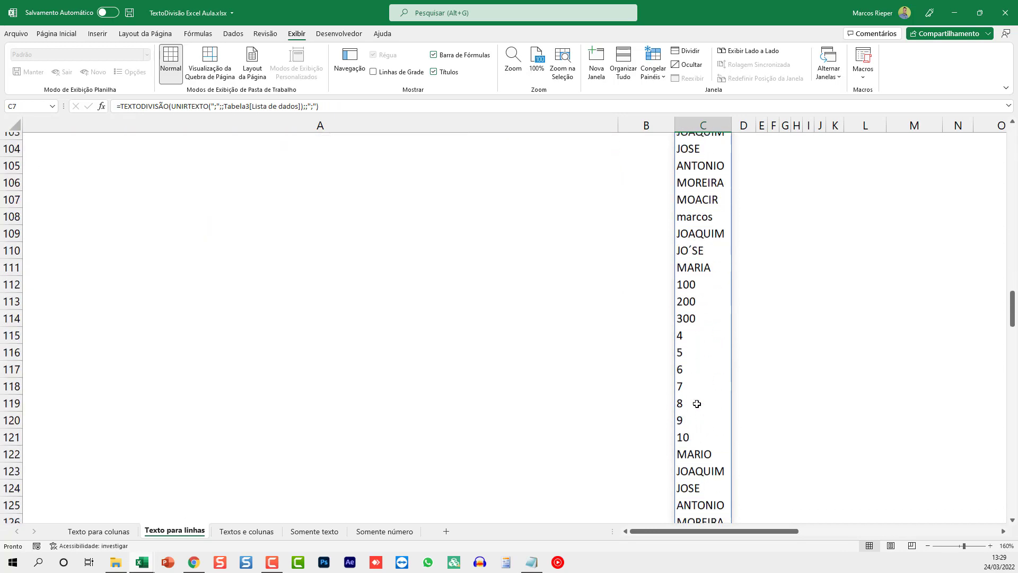
scroll(696, 406, "down", 20)
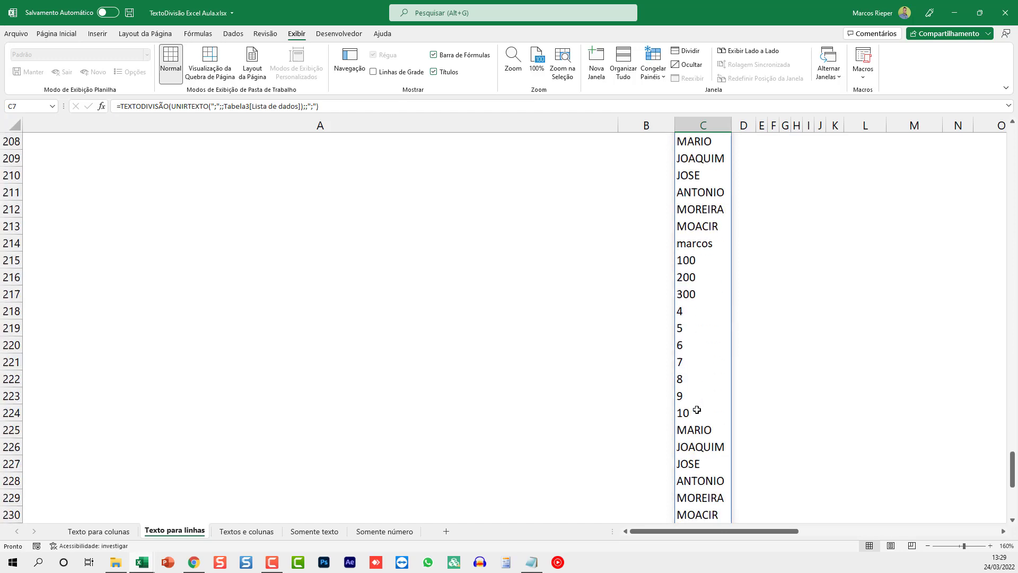
left_click(711, 361)
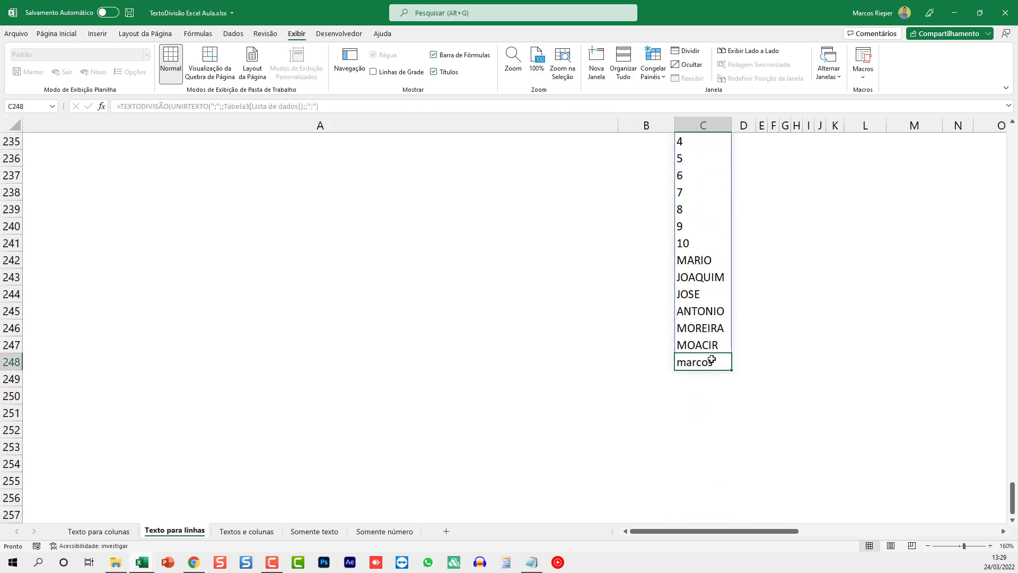
key("ctrl+Up")
scroll(711, 360, "up", 2)
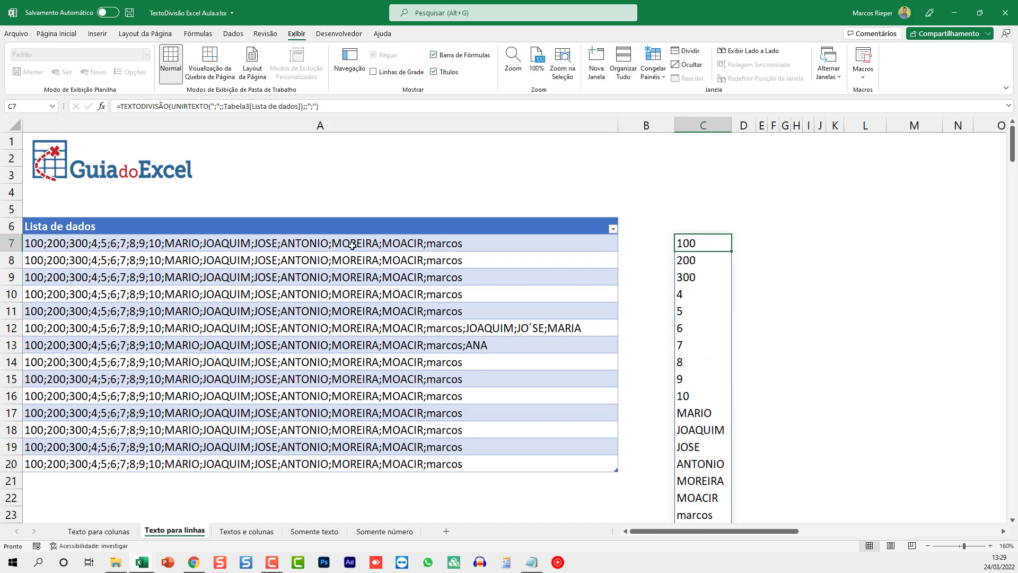
Step: Insert "1010;" at the start of the text in A7 and check the first items of the list in column C
left_click_drag(357, 245, 329, 464)
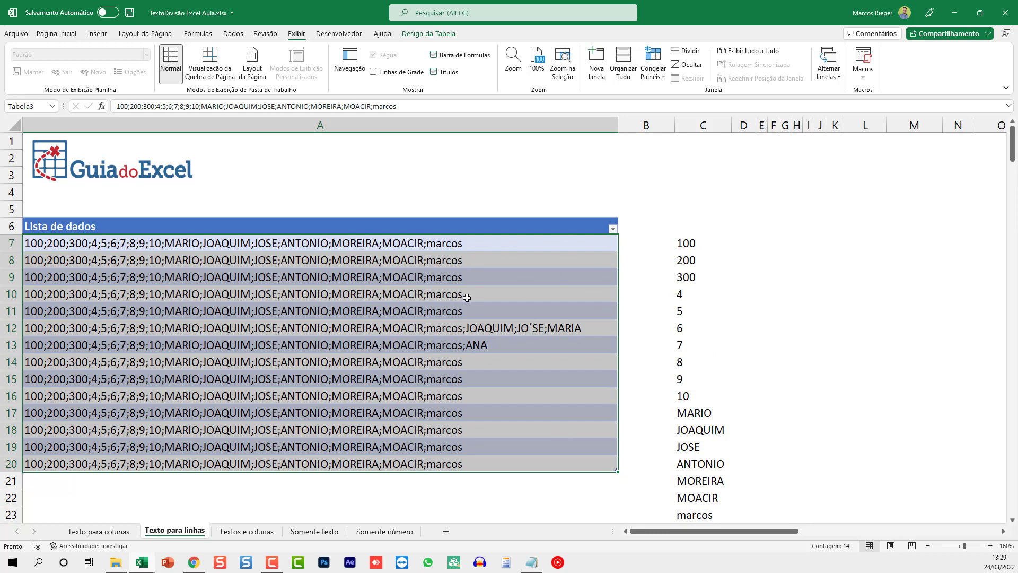
left_click(462, 259)
double_click(472, 244)
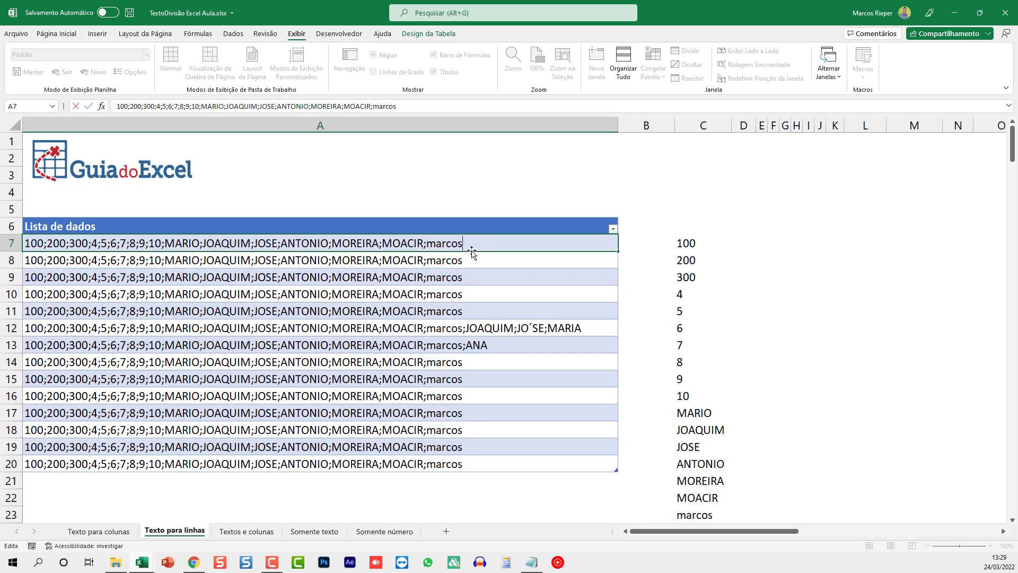
type("1010;")
key("Return")
key("Up")
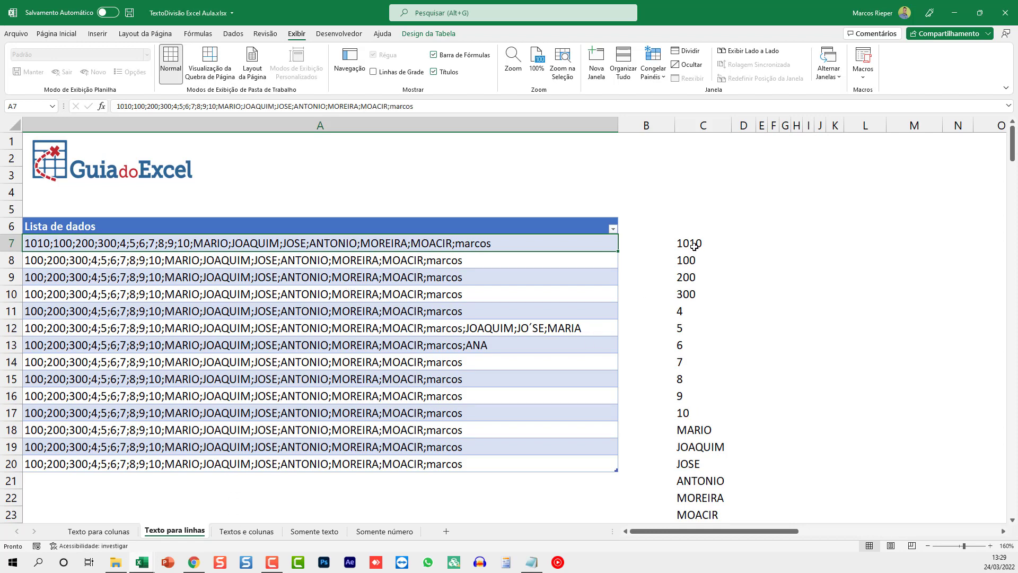
left_click_drag(694, 244, 700, 397)
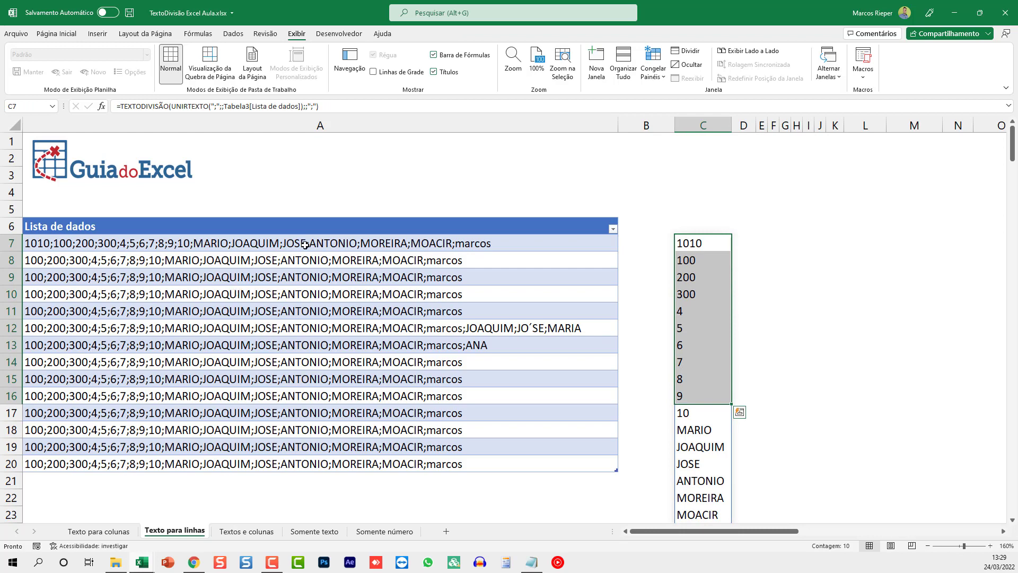
Step: Switch to the "Textos e colunas" worksheet
left_click(423, 283)
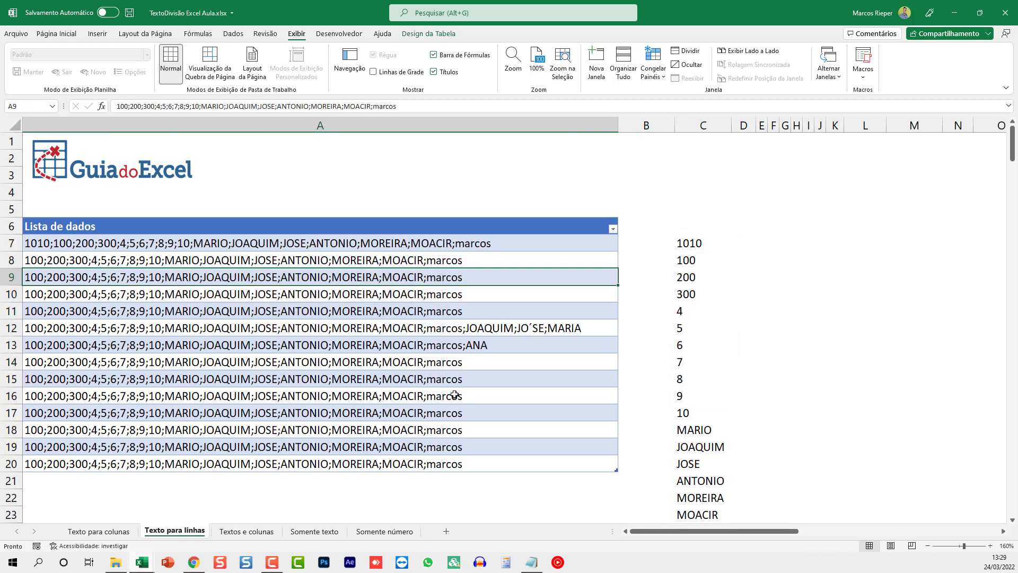
left_click(238, 531)
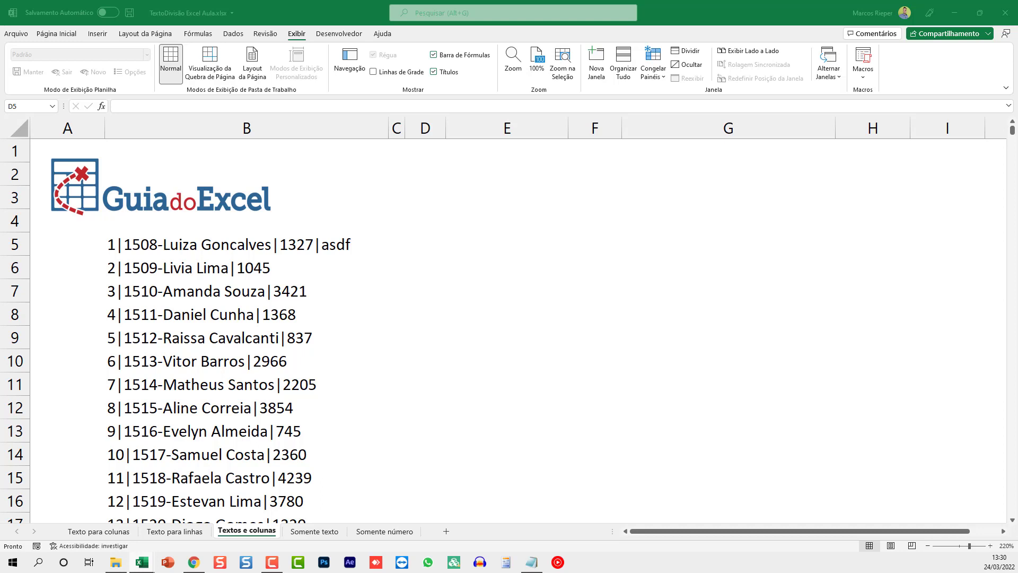
left_click(437, 243)
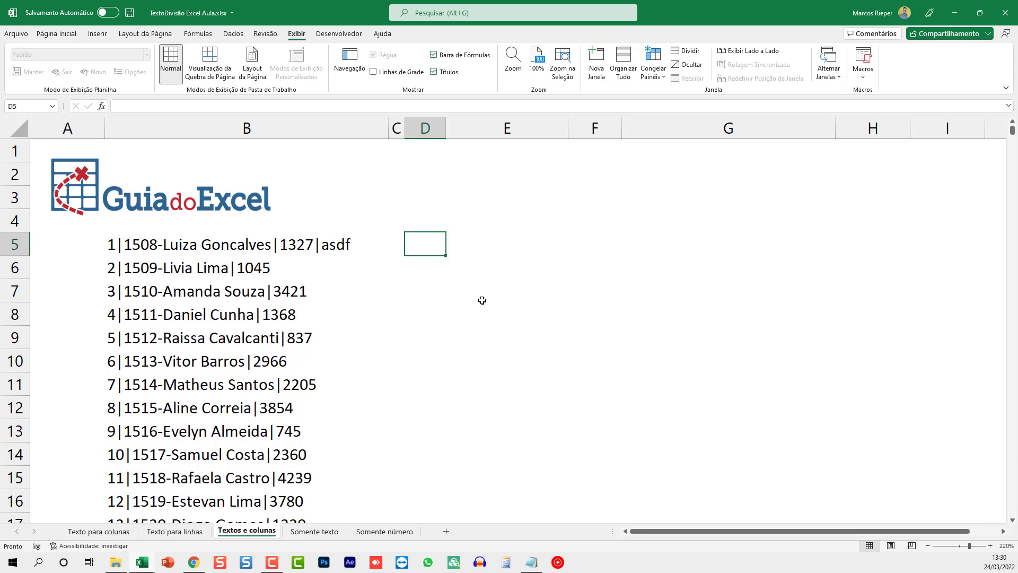
type("=tex")
key("BackSpace")
key("BackSpace")
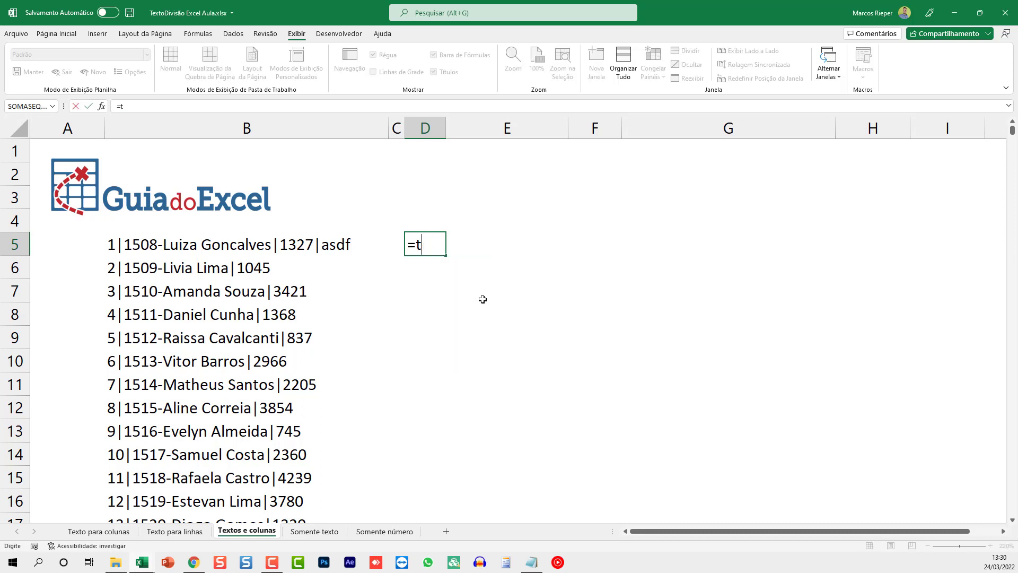
key("BackSpace")
type("TEXTODIV")
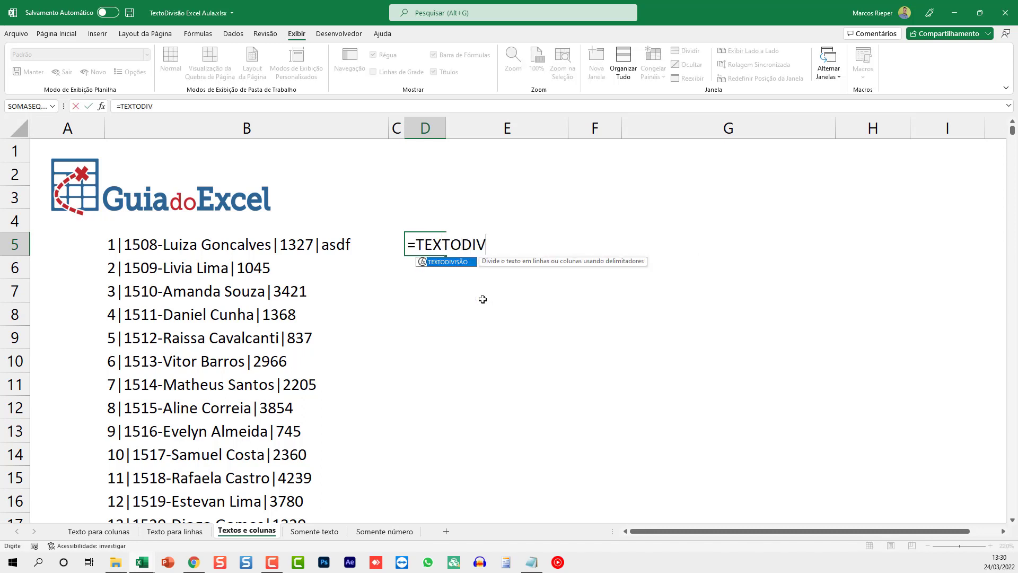
type("ISÃO(")
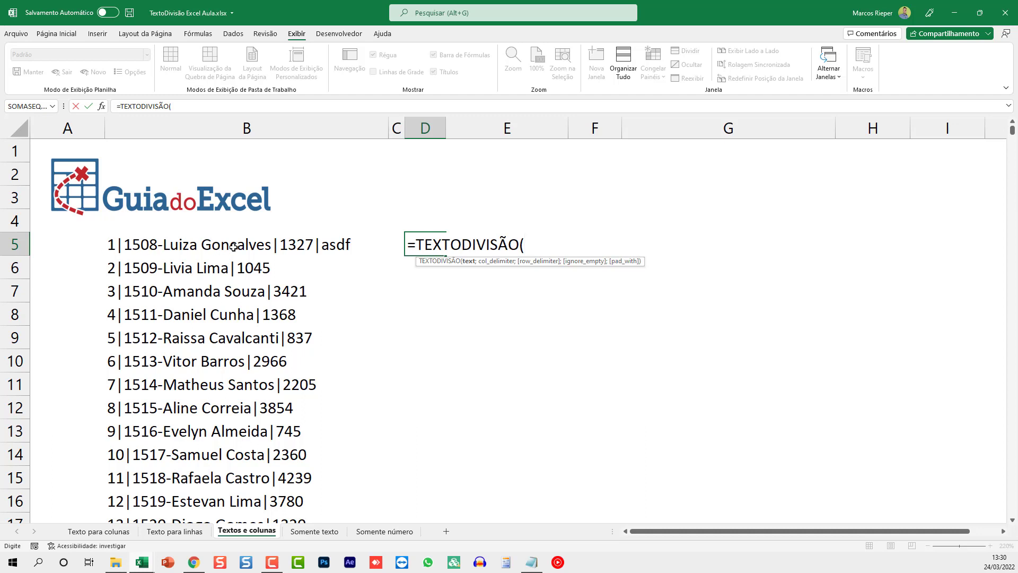
key("Escape")
Step: Remove "|asdf" from the end of the text in B5
left_click(156, 250)
key("F2")
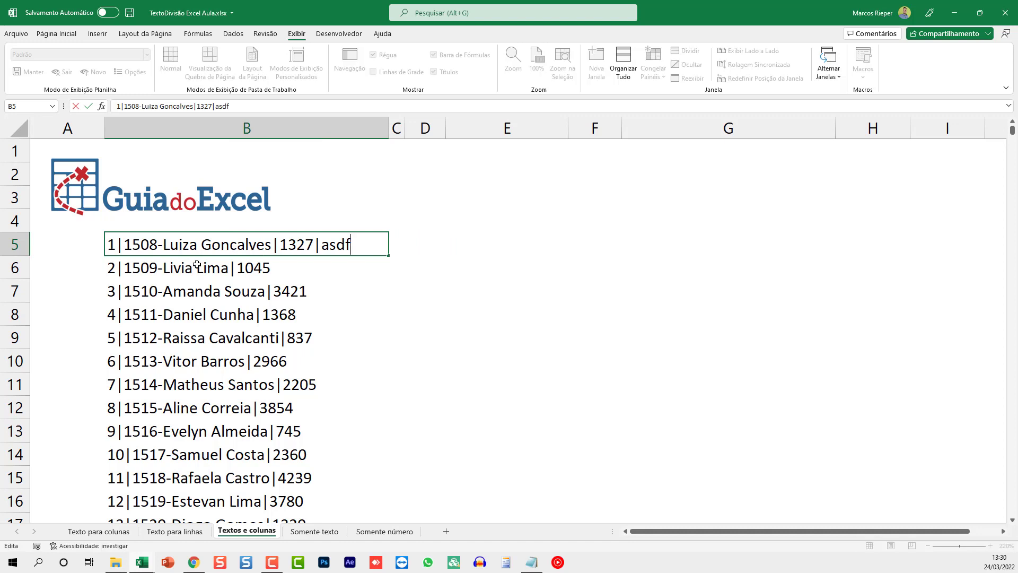
key("BackSpace")
key("BackSpace")
key("BackSpace")
key("BackSpace")
key("BackSpace")
key("Return")
key("Up")
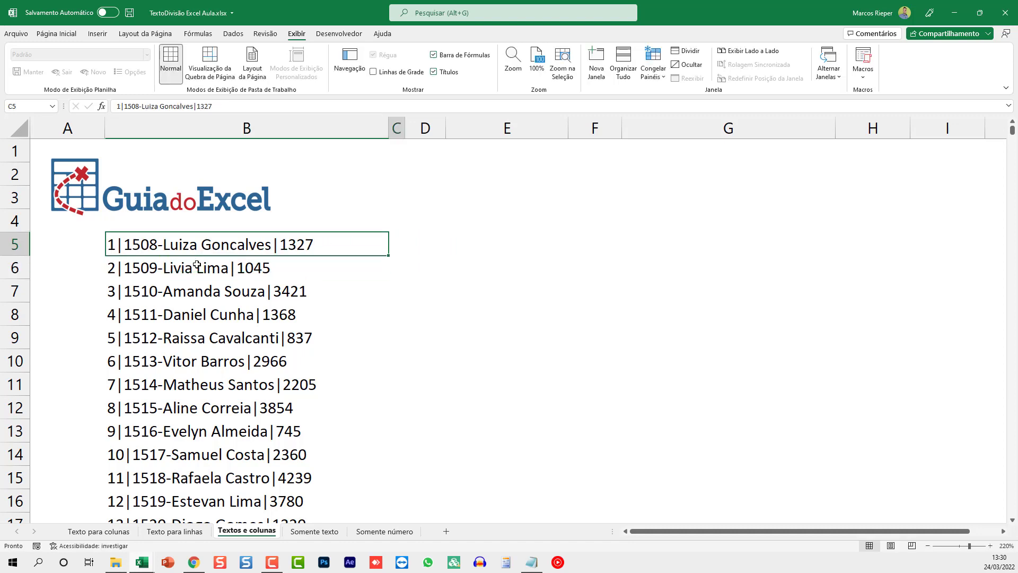
key("Right")
key("Right")
key("Left")
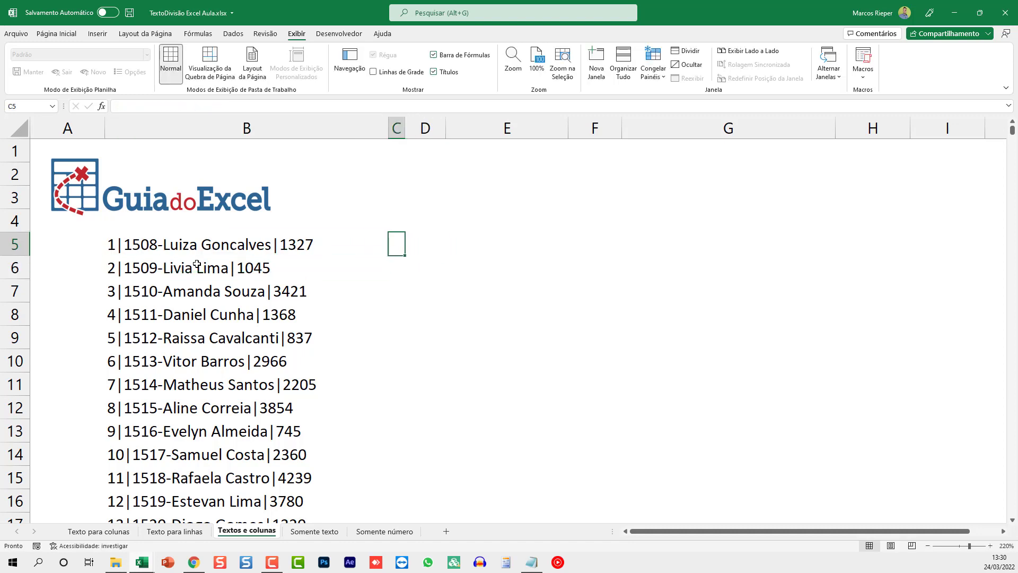
left_click(111, 247)
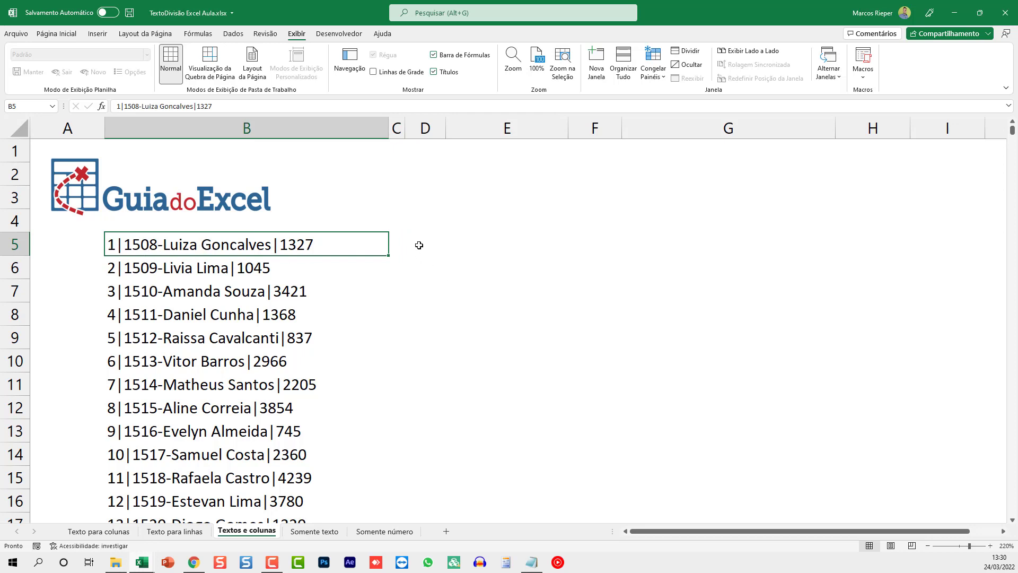
Step: Enter a TEXTODIVISÃO formula in D5 that splits B5 with "|" as the column delimiter and "-" as the row delimiter
left_click(440, 241)
type("=T")
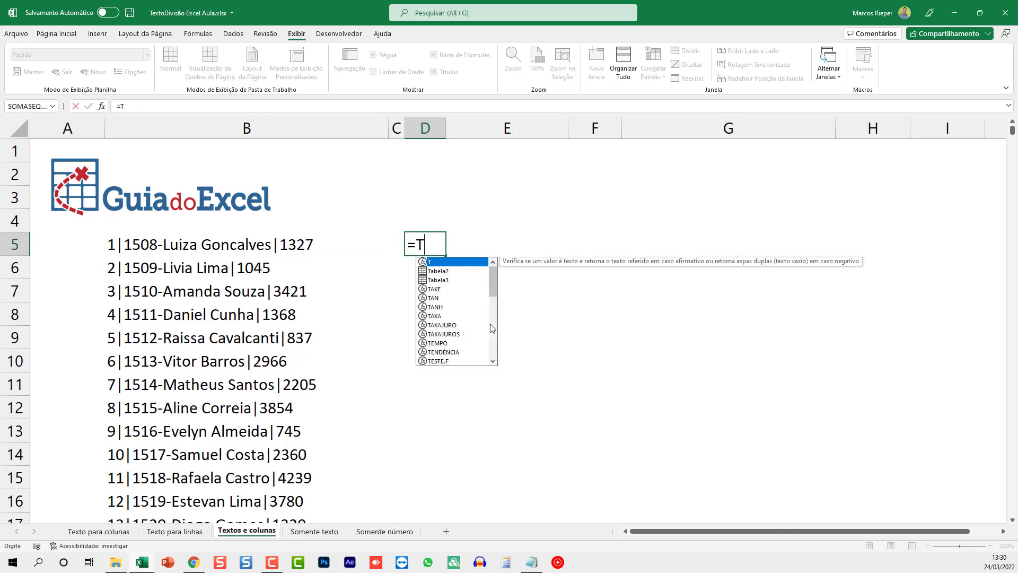
type("EXTODIVISÃO(")
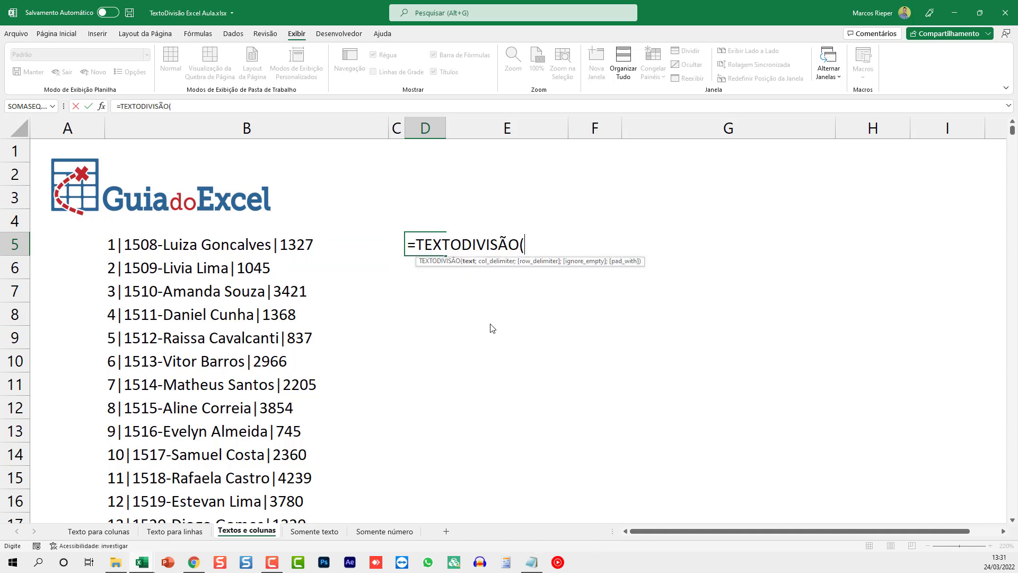
key("Left")
key("Left")
type(";")
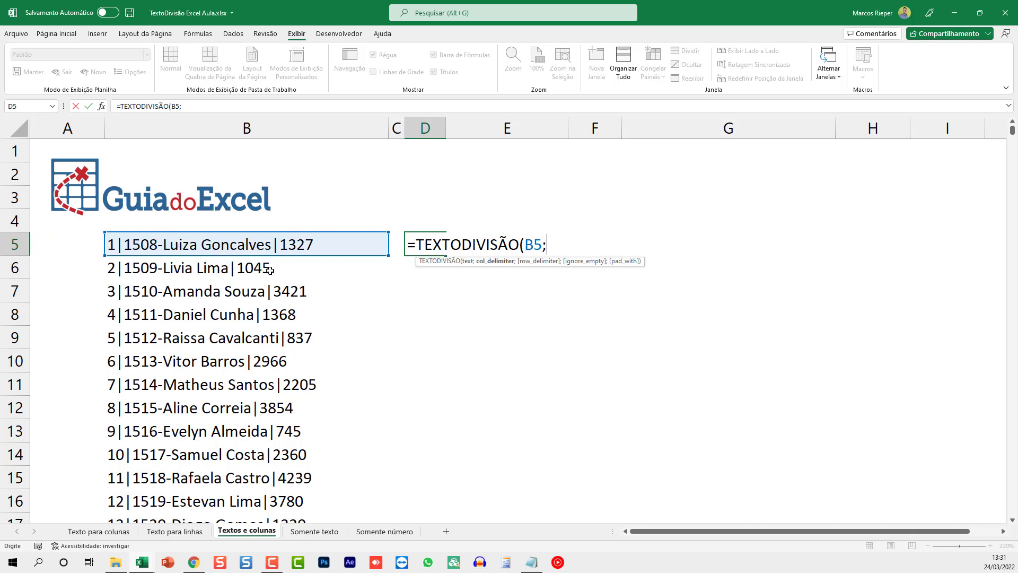
type("\"|\";")
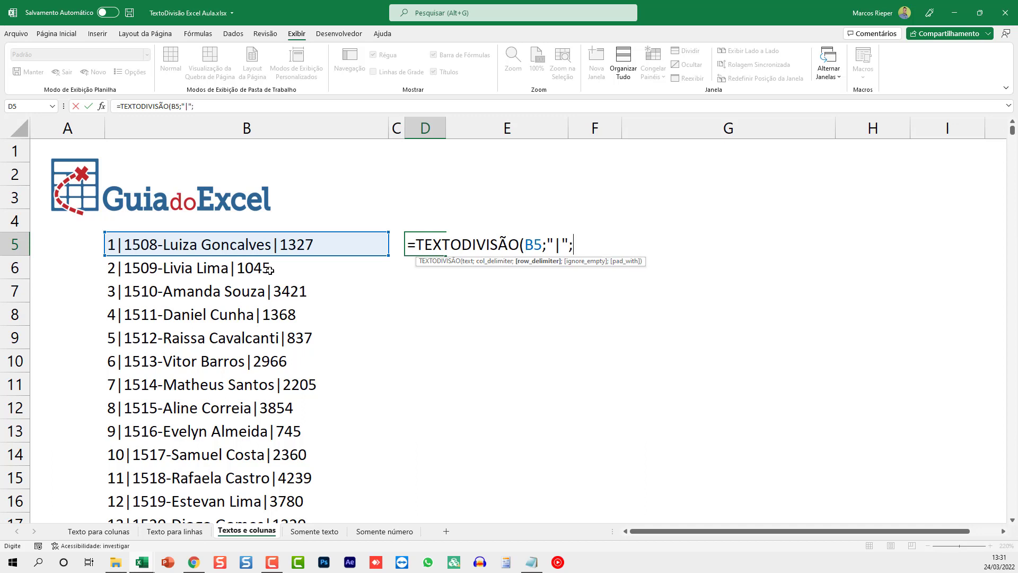
type("\"-\")")
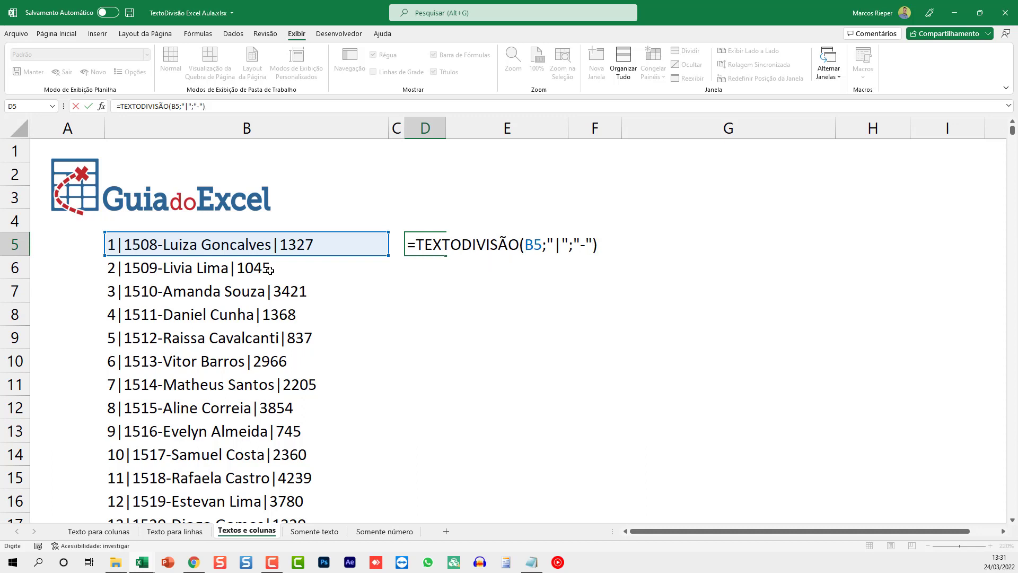
double_click(556, 245)
double_click(582, 245)
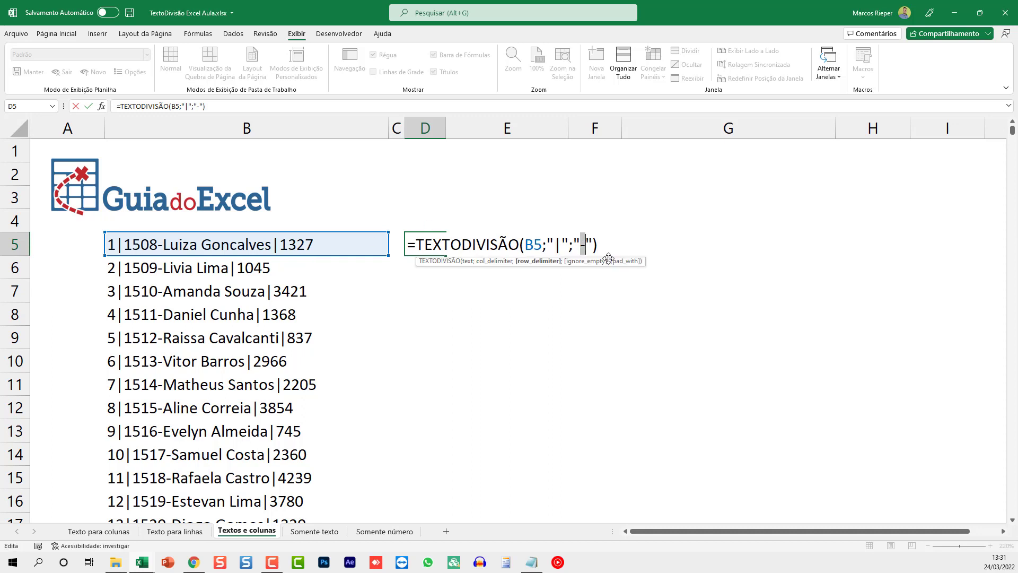
key("ctrl+Return")
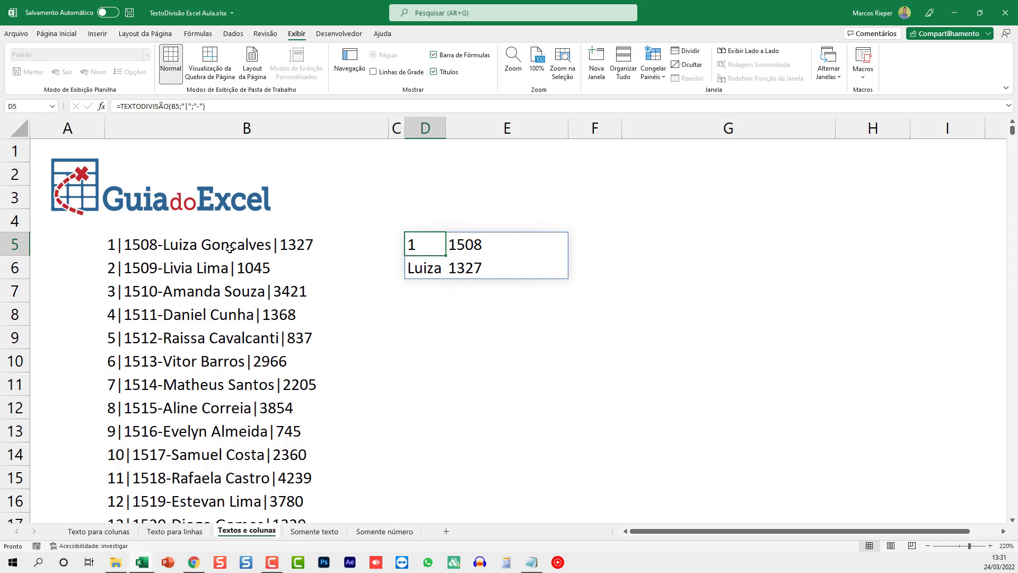
Step: Append "|ABC" to the text in B5 and check the split result in F5
left_click(123, 249)
key("F2")
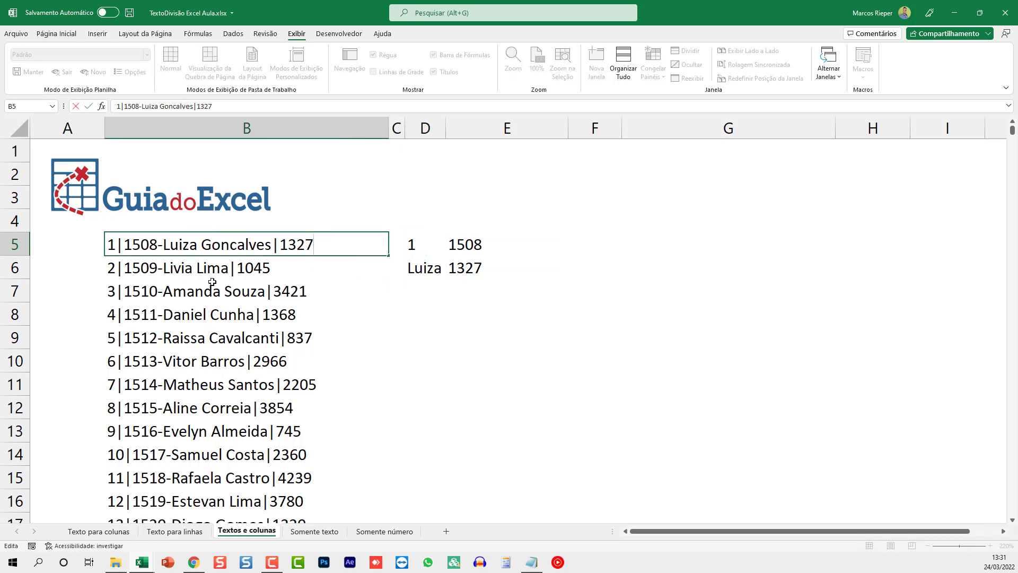
type("ABC")
key("Return")
key("Up")
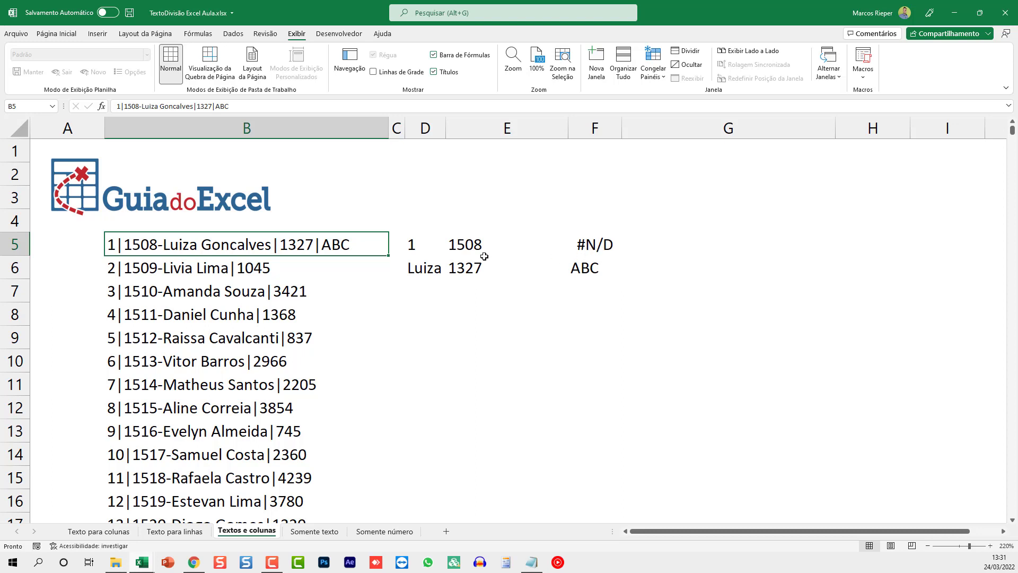
left_click(589, 245)
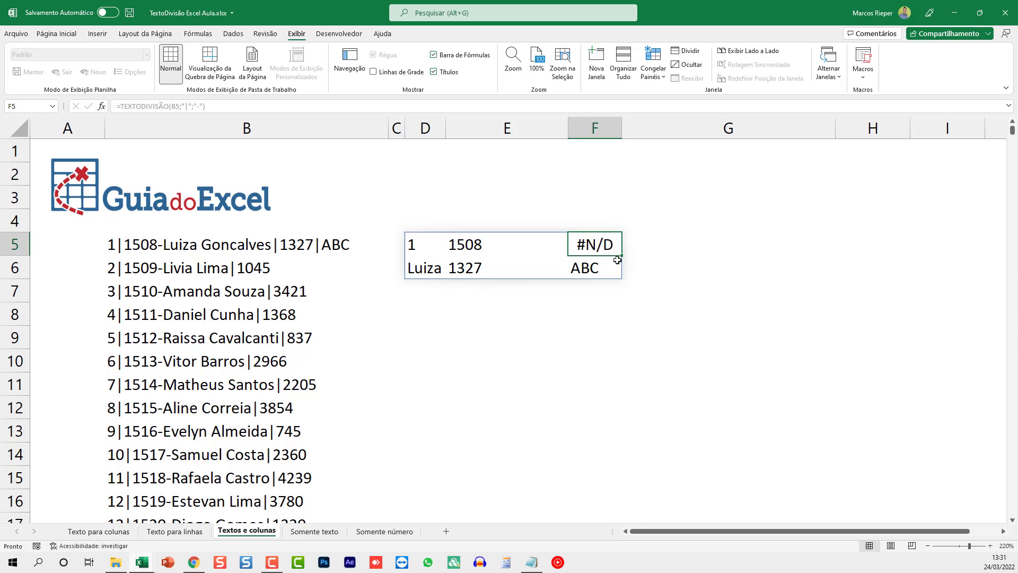
Step: Extend the TEXTODIVISÃO formula in D5 with blank ignore_empty and pad_with arguments
left_click(420, 244)
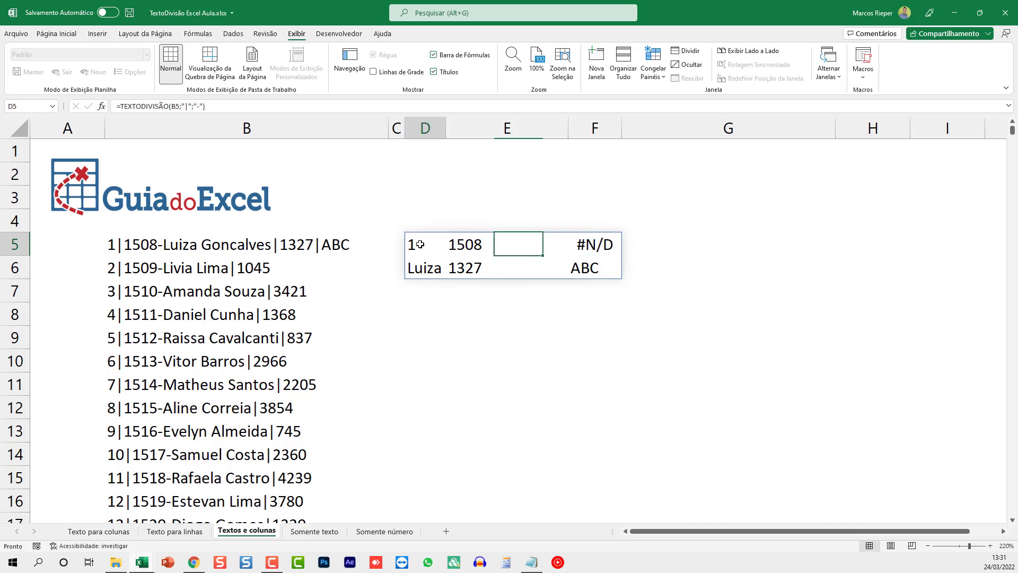
double_click(420, 244)
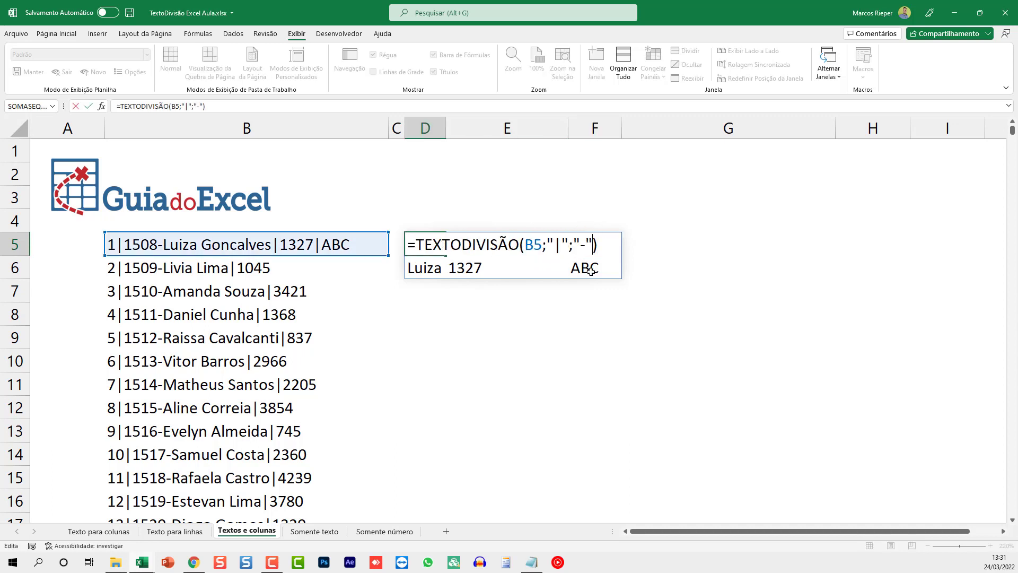
type(";;")
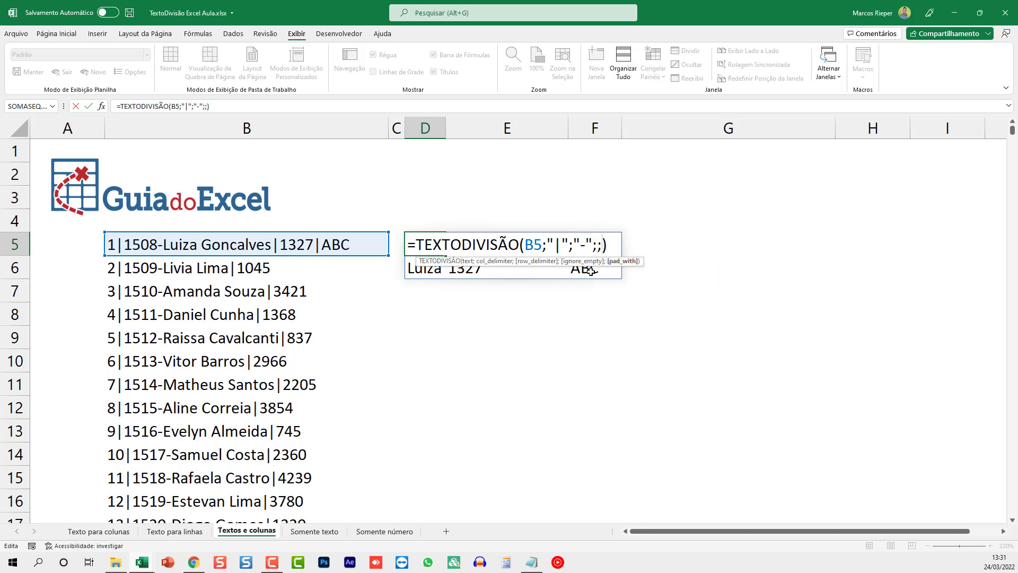
key("Return")
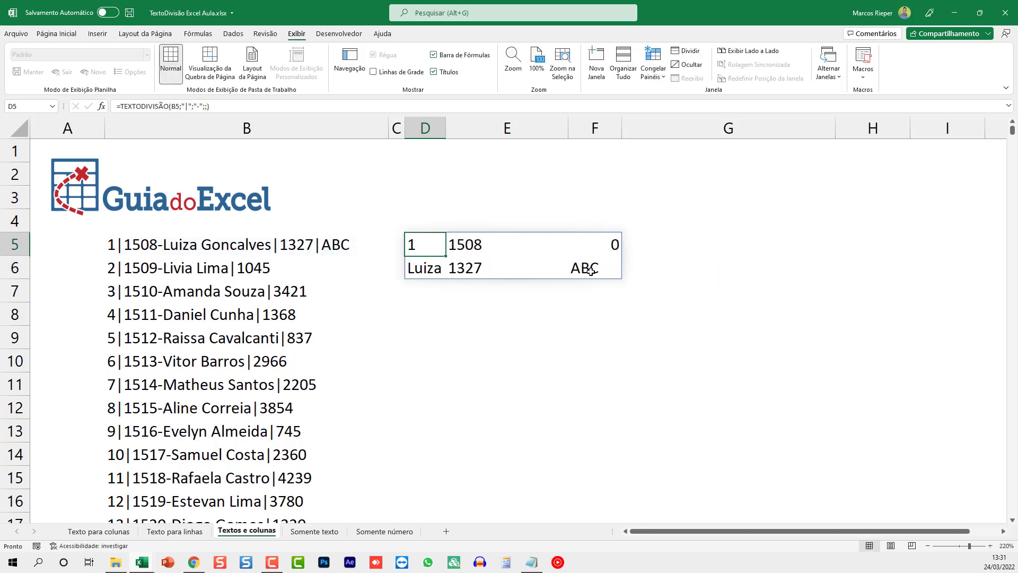
Step: Set the pad_with argument of the TEXTODIVISÃO formula in D5 to "TESTE"
key("F2")
key("Left")
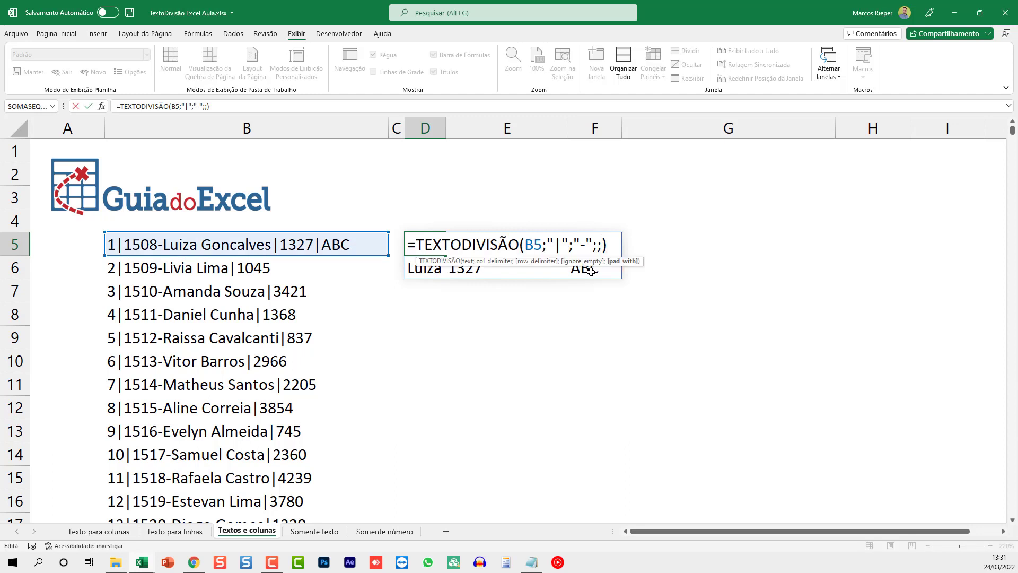
type("\"\"")
key("F2")
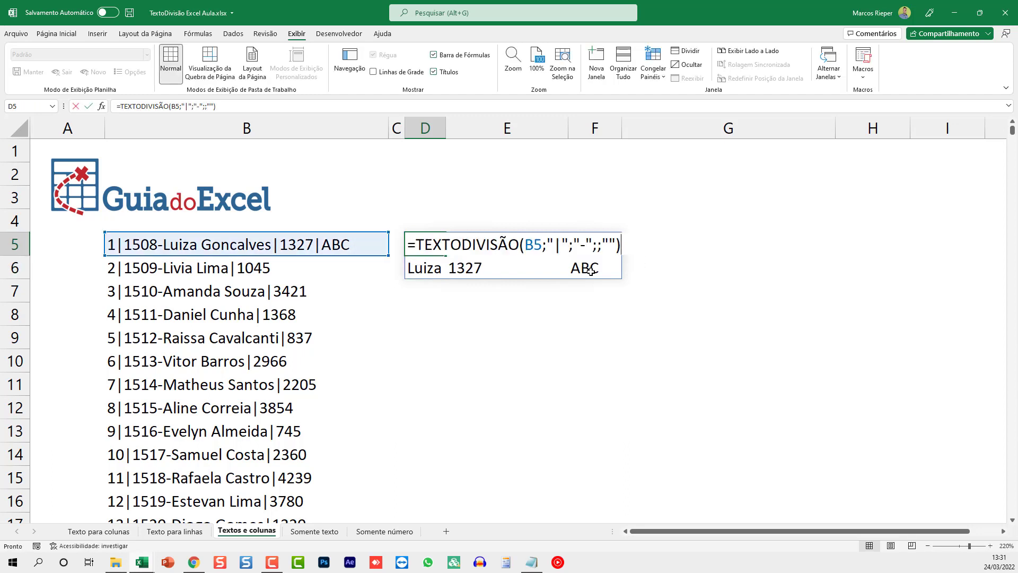
type("TESTE")
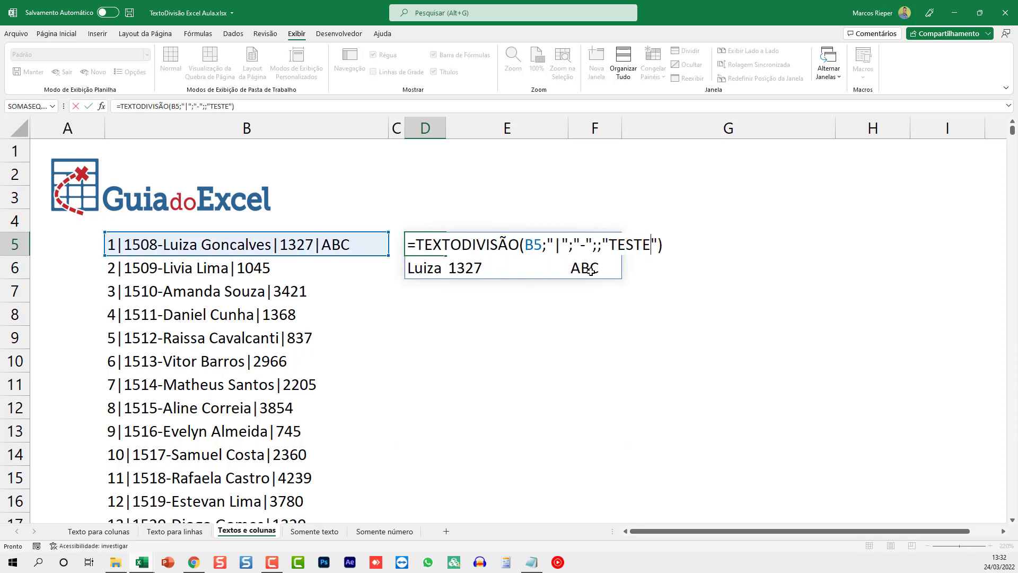
key("ctrl+Return")
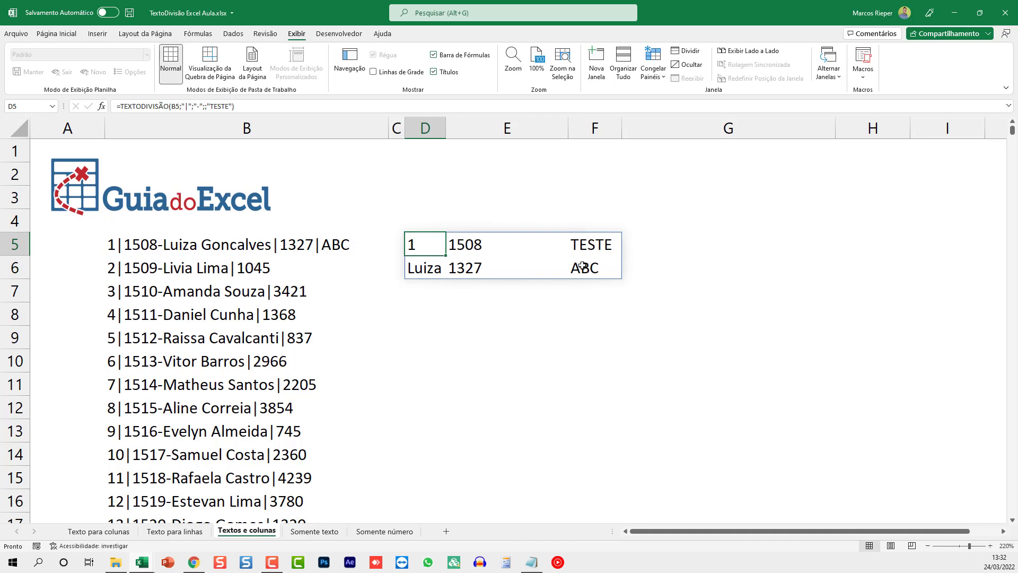
Step: Change the pad_with argument in D5 to an empty string, ""
key("F2")
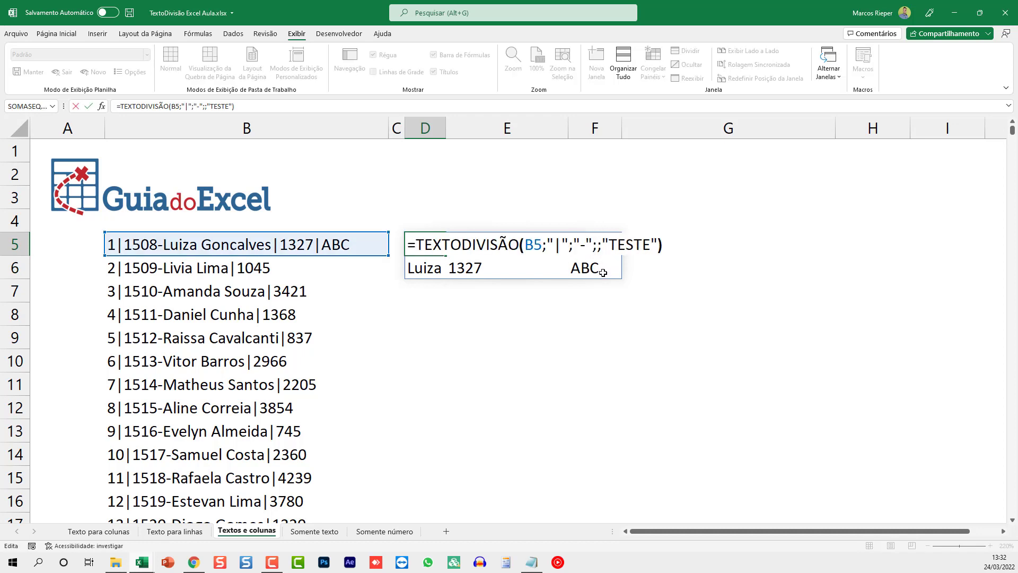
key("Left")
key("Left")
key("ctrl+shift+Left")
key("BackSpace")
key("ctrl+Return")
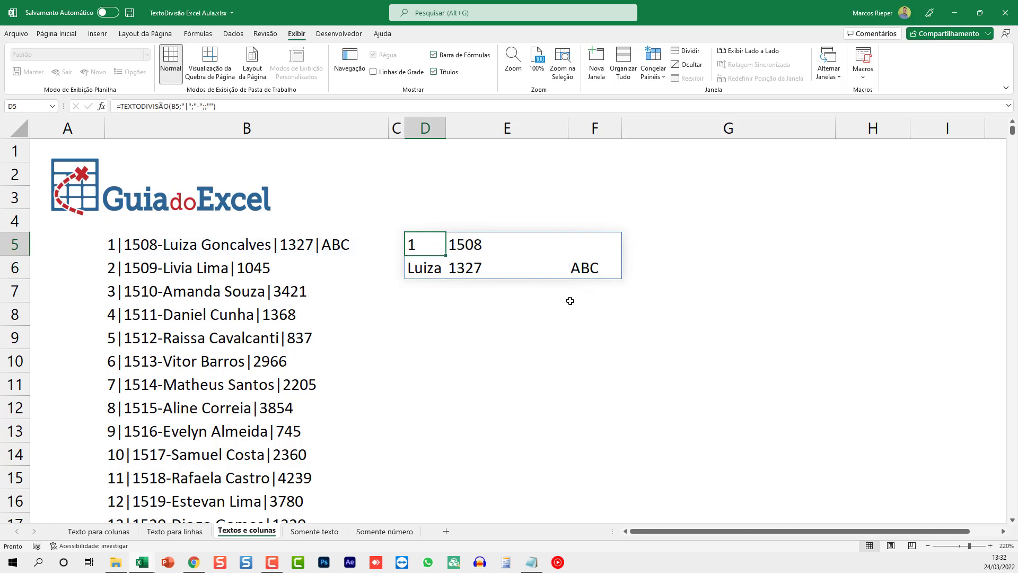
Step: Examine the delimited records in column B from B5 down to the last row, and return to the start
left_click(672, 237)
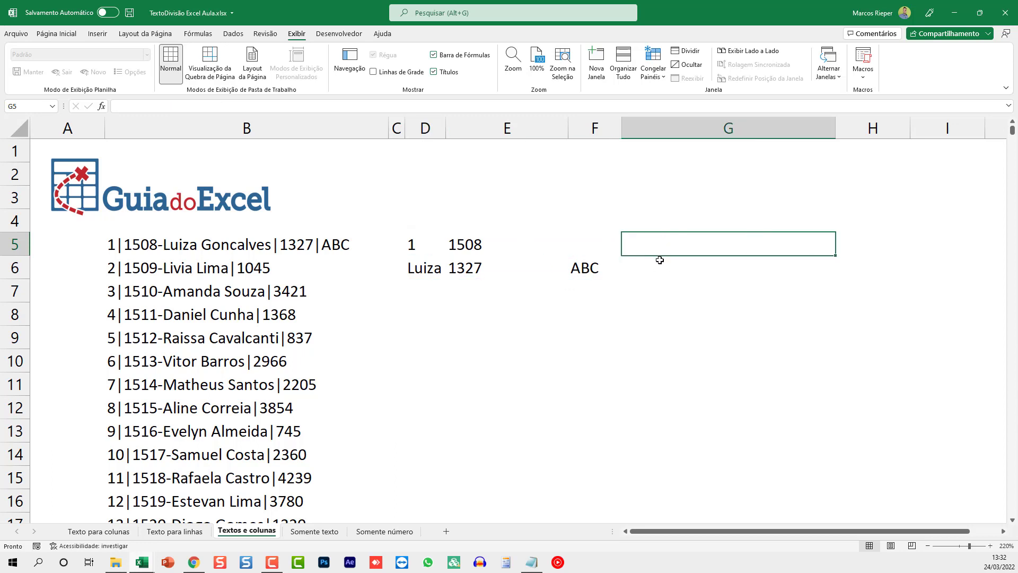
left_click(147, 245)
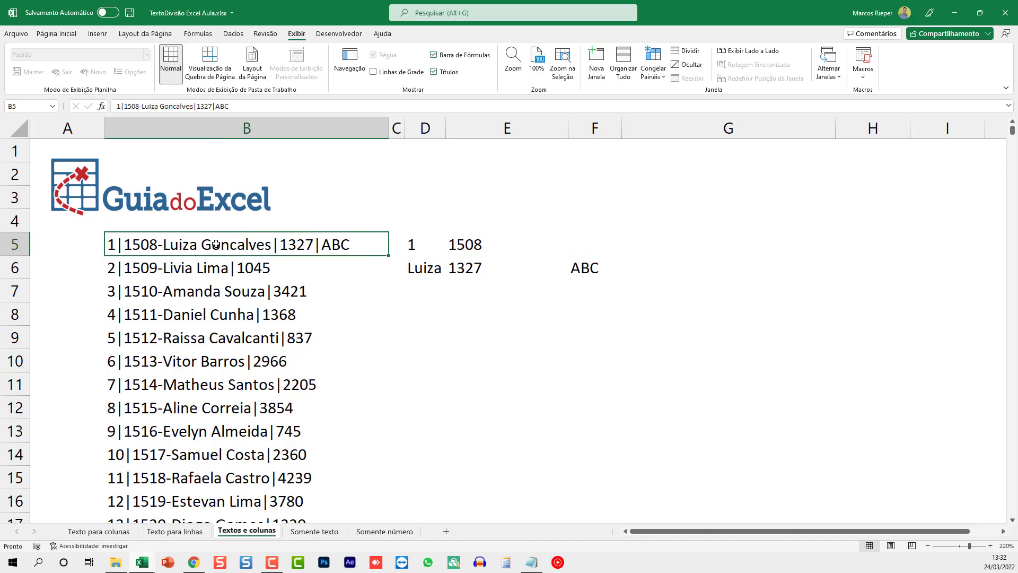
scroll(227, 313, "down", 7)
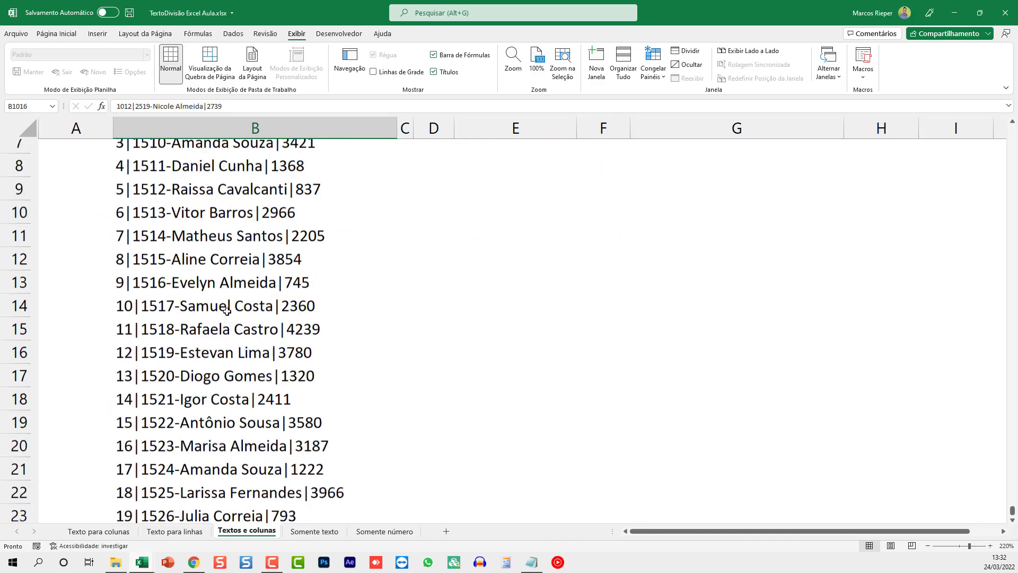
key("ctrl+Up")
Step: Join the column B list in G5 with the formula =UNIRTEXTO("-";;B5:B1016), leaving the ignore-empty argument blank
left_click(675, 243)
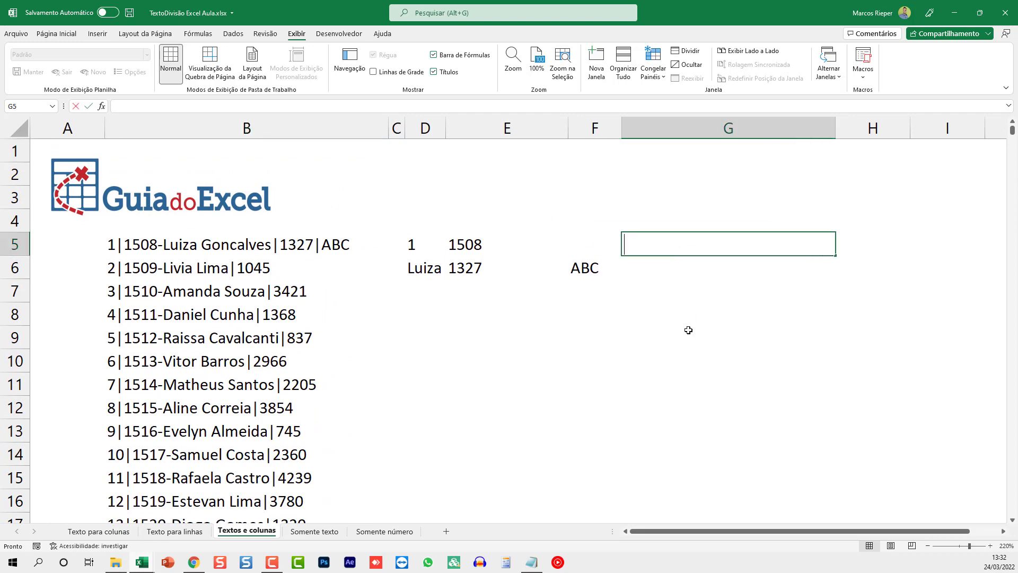
type("=UNIRTEX")
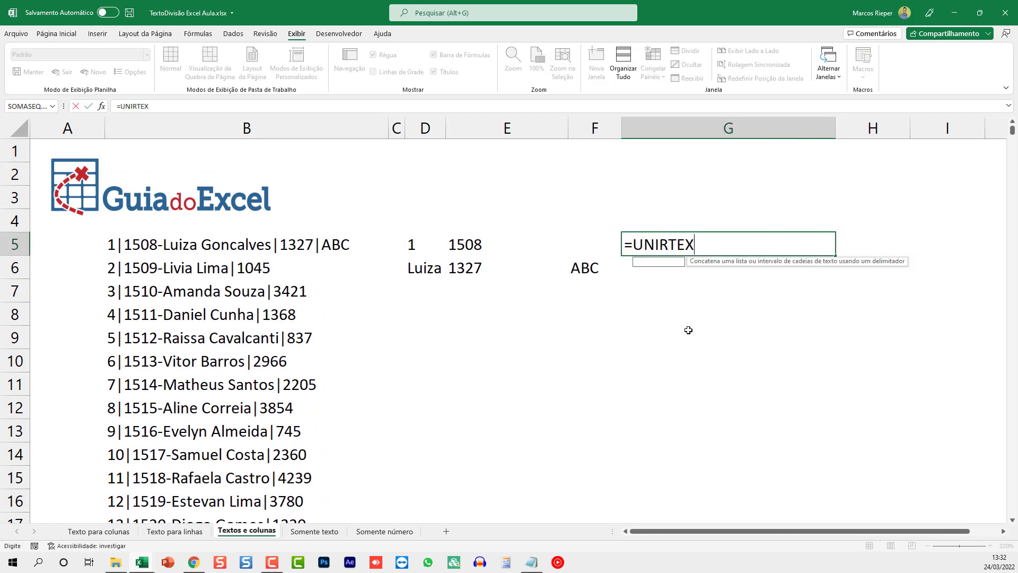
type("TO(")
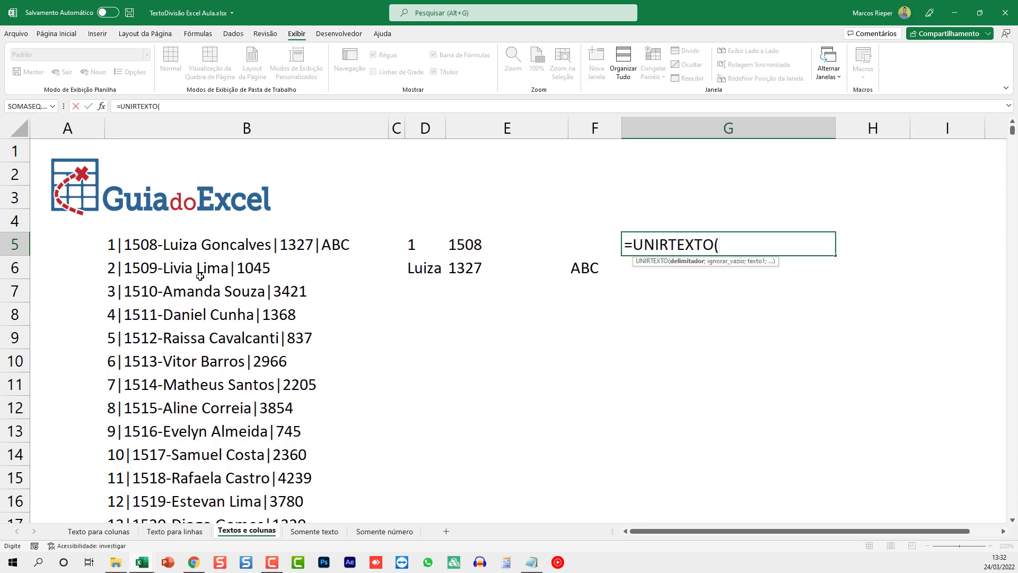
type("\"-\";;")
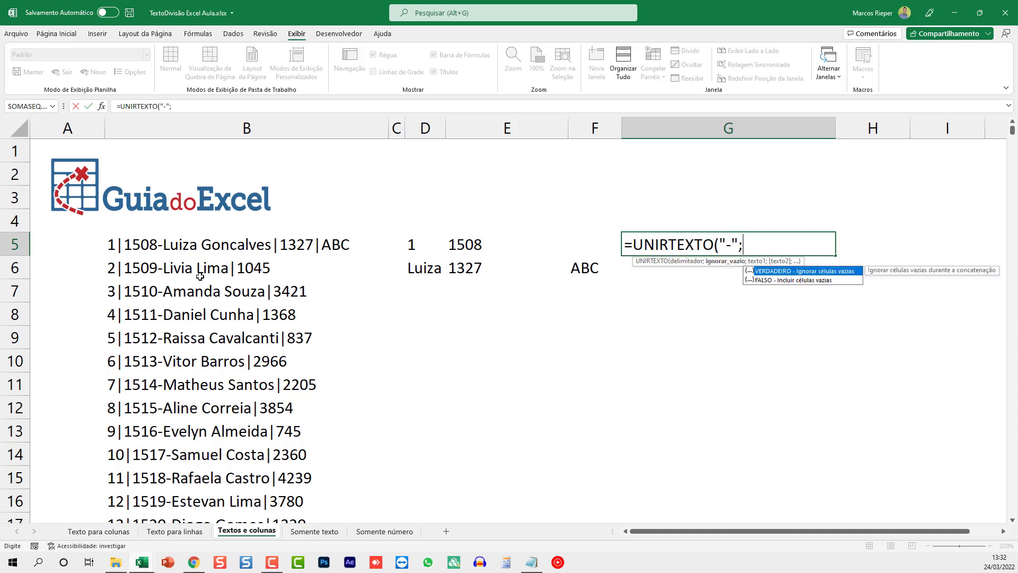
left_click(168, 245)
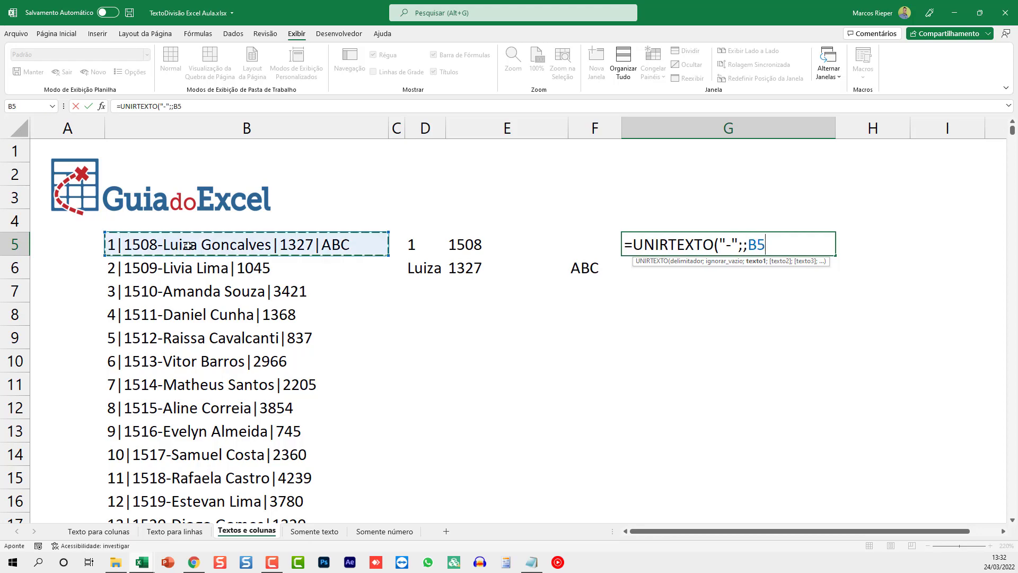
key("ctrl+shift+Down")
type(")")
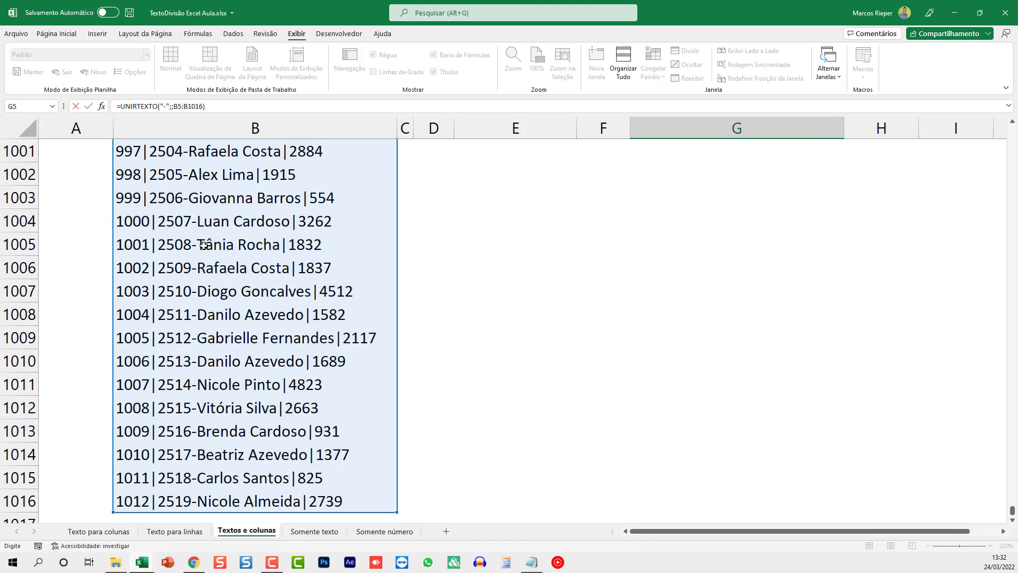
key("ctrl+Return")
scroll(564, 275, "up", 2)
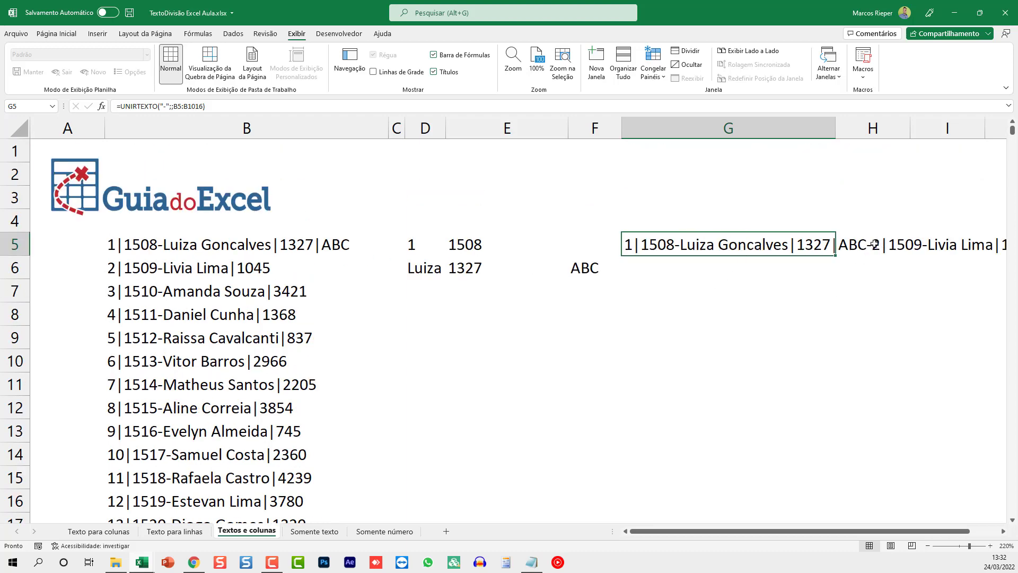
mouse_move(838, 531)
left_mouse_down()
mouse_move(885, 537)
mouse_move(849, 533)
left_mouse_up()
Step: Nest the UNIRTEXTO expression in G5 inside a TEXTODIVISÃO function as its text argument
double_click(648, 245)
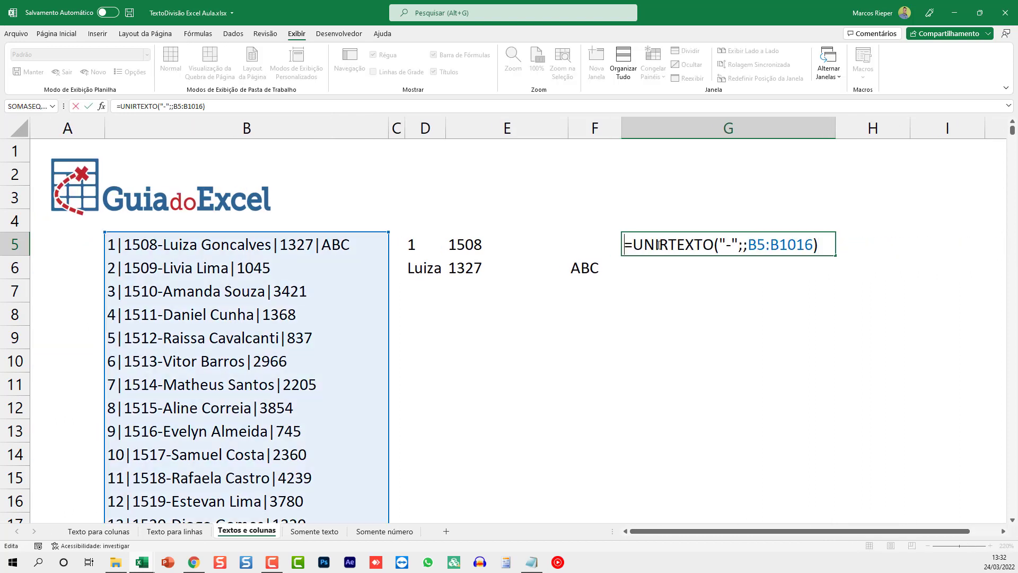
type("TEXTODIVI")
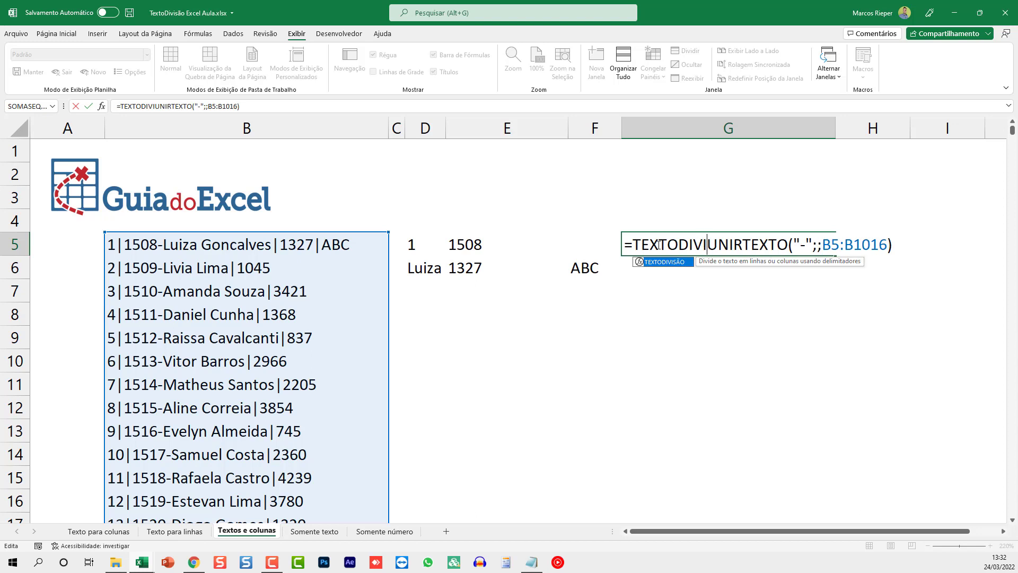
type("SÃO(")
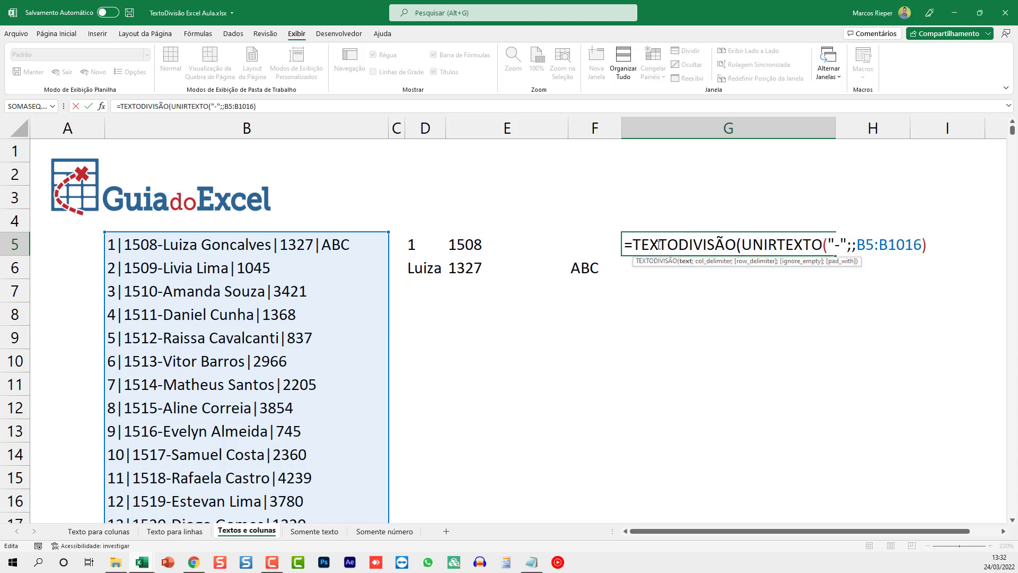
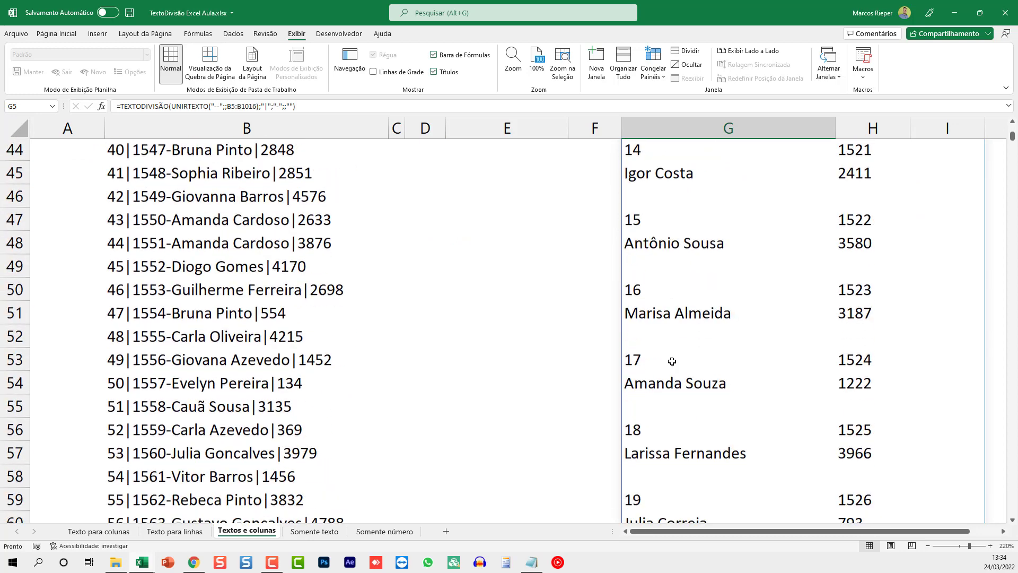
Step: Examine the nested TEXTODIVISÃO and UNIRTEXTO functions in the G5 formula without changing it
scroll(672, 361, "up", 15)
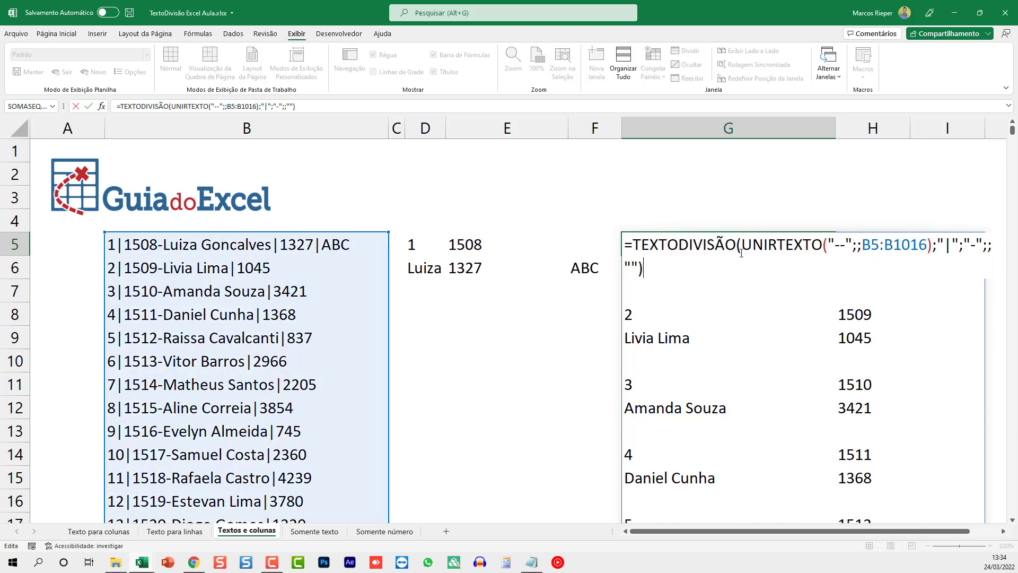
key("F2")
double_click(766, 247)
double_click(677, 247)
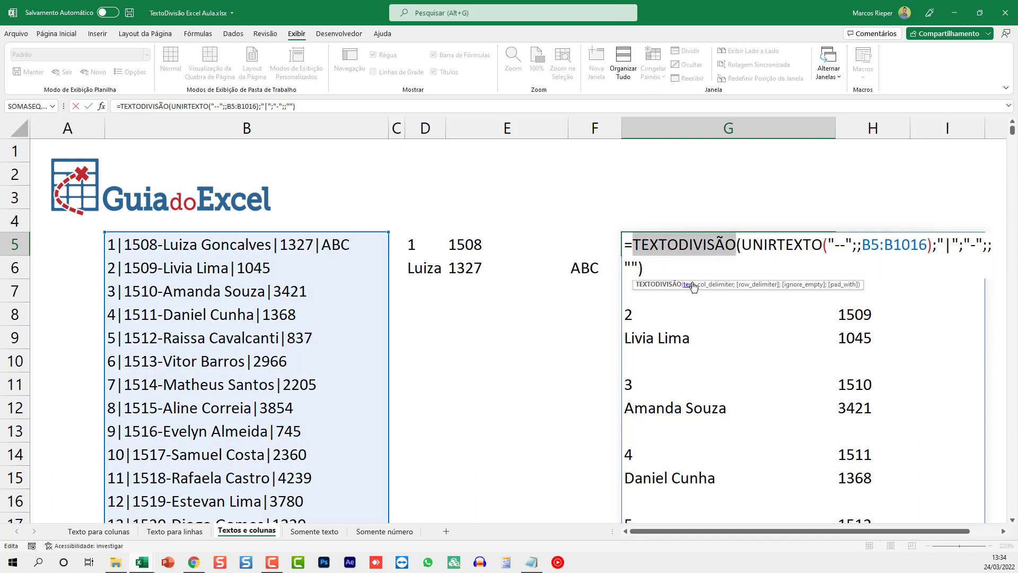
double_click(768, 242)
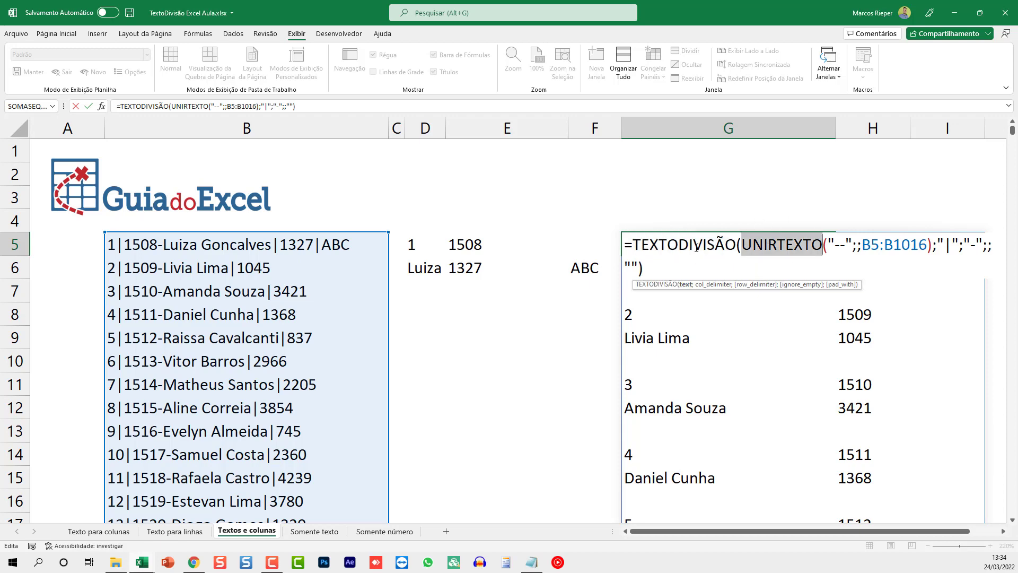
double_click(698, 249)
double_click(773, 245)
key("Escape")
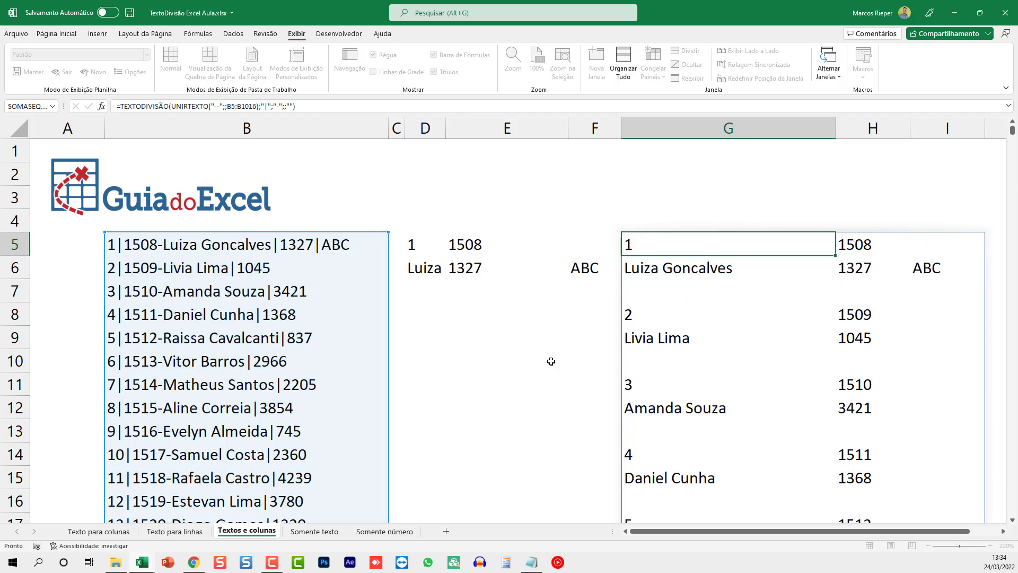
Step: On the Somente texto sheet, examine the nested functions of the text-extraction formula in C8, from ARRUMAR and CONCAT to NÃO
left_click(326, 535)
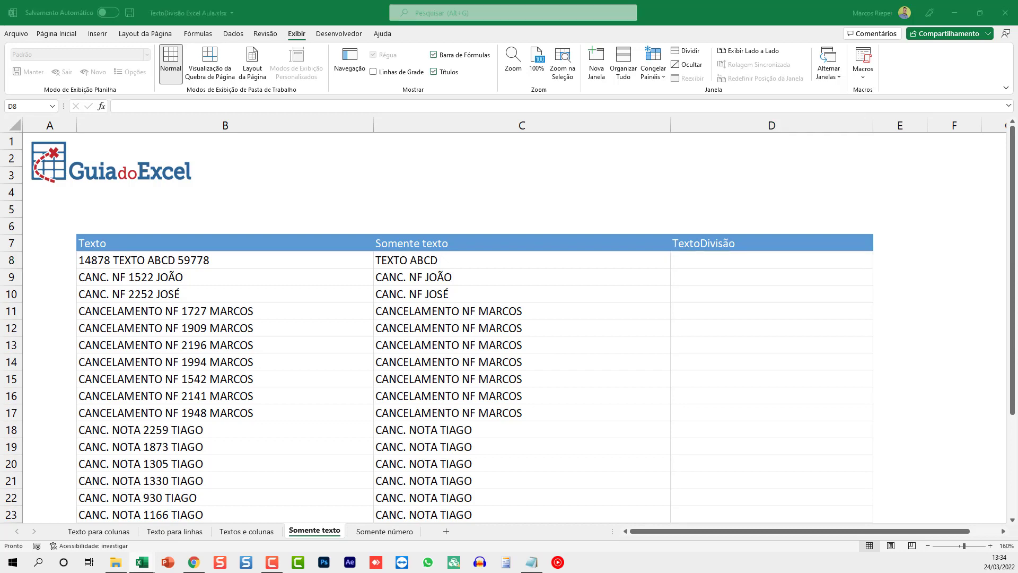
double_click(468, 263)
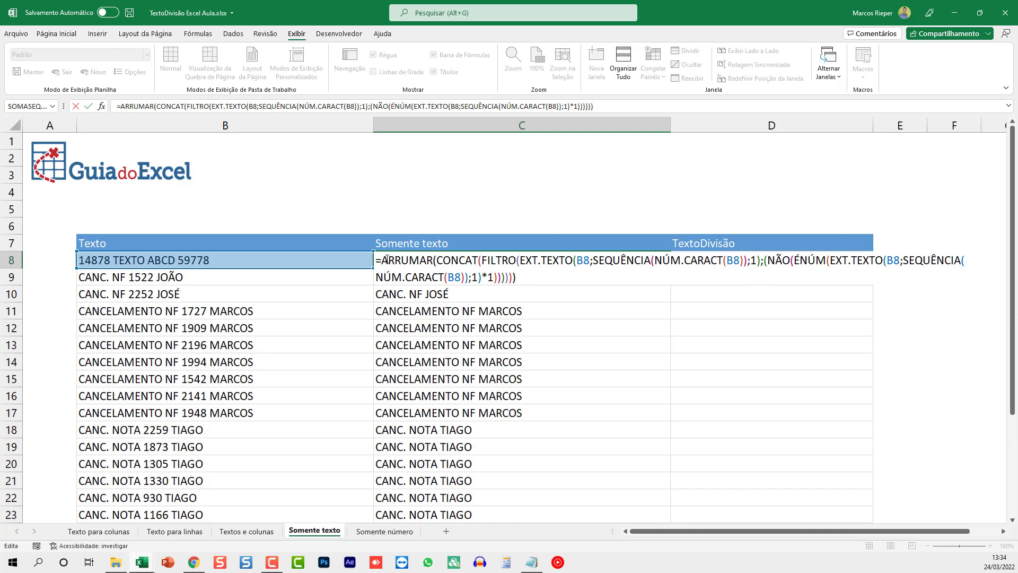
left_click_drag(382, 260, 551, 278)
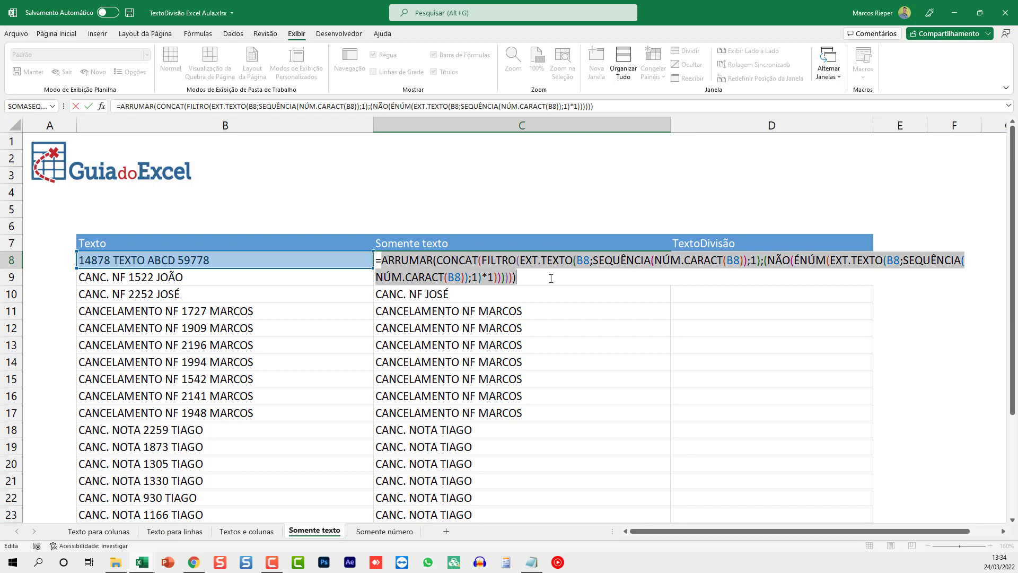
double_click(455, 260)
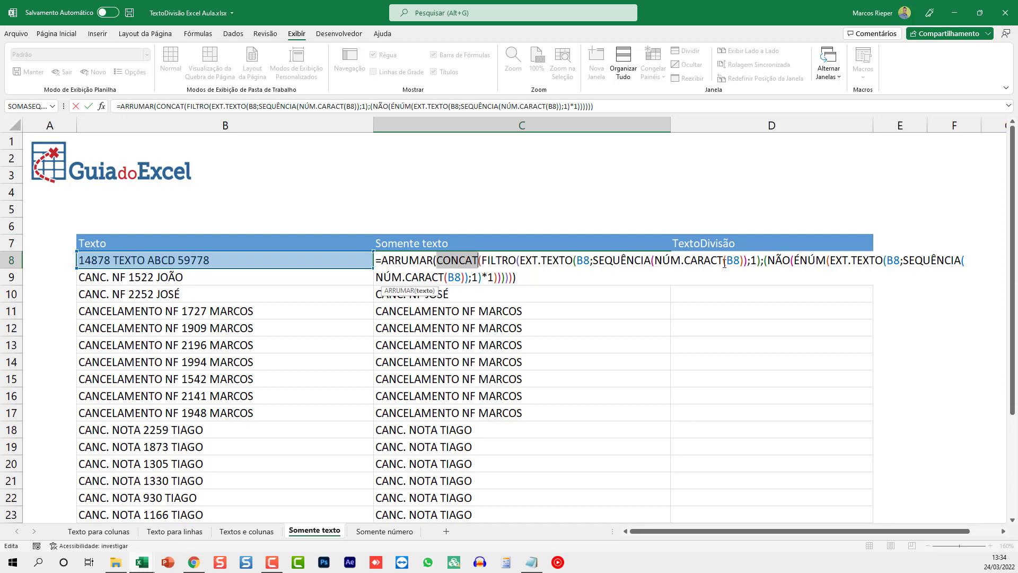
left_click(388, 275)
left_click(400, 261)
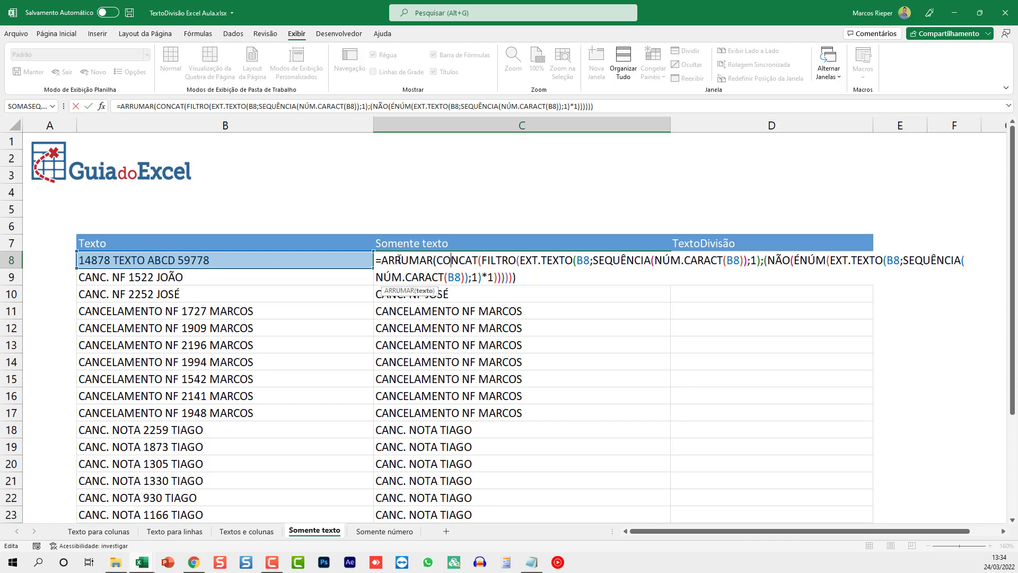
left_click(515, 260)
left_click(552, 260)
left_click(632, 256)
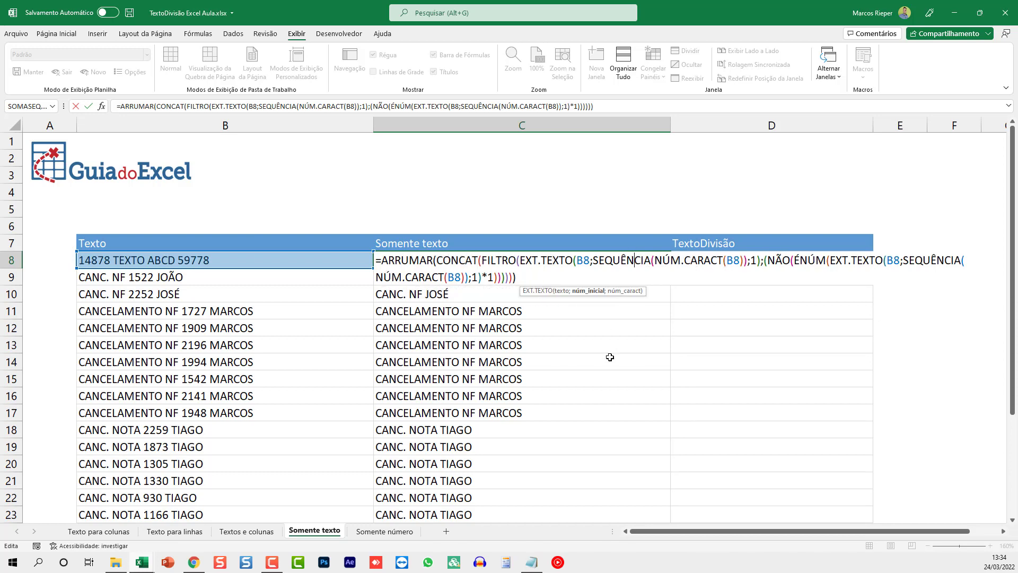
left_click(787, 260)
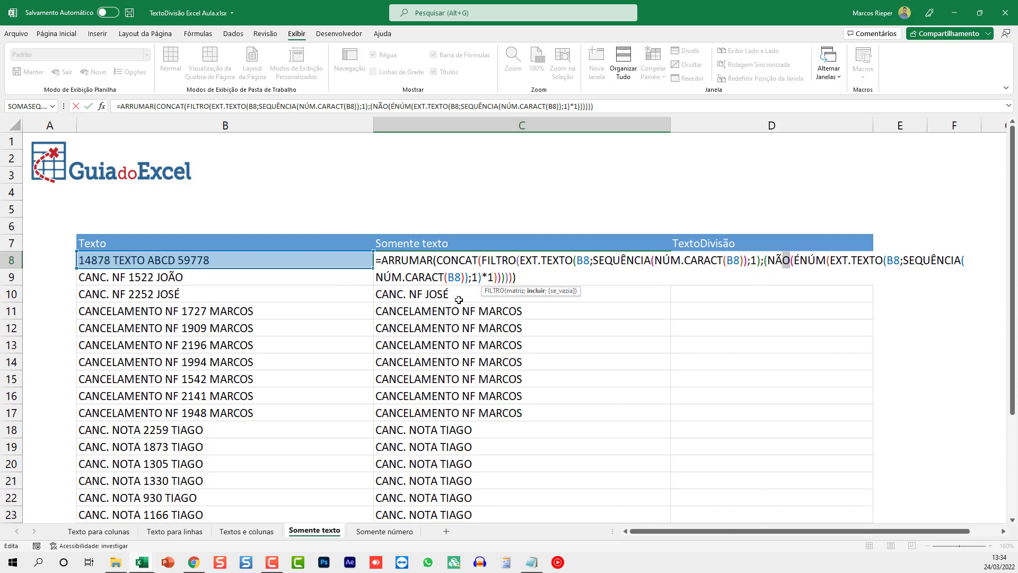
key("Escape")
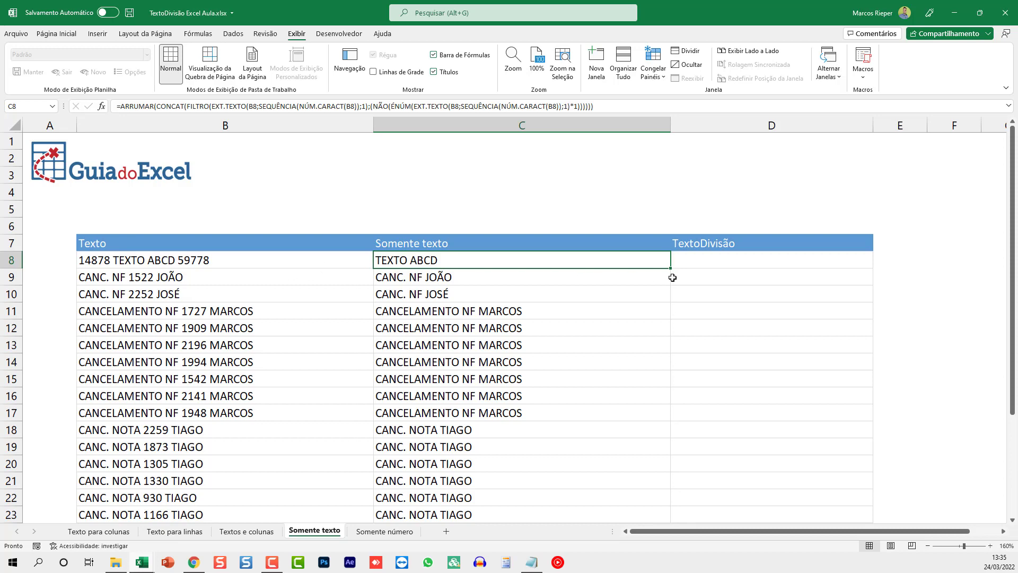
Step: Generate the digits 0 to 9 down from F8 with the formula =SEQUÊNCIA(10;;0)
left_click(700, 264)
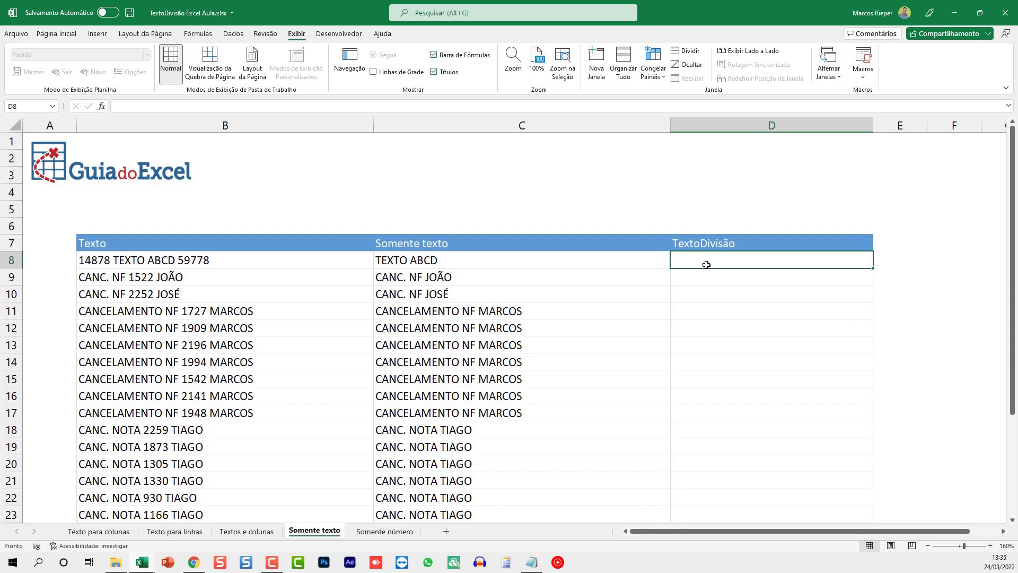
scroll(706, 265, "right", 3)
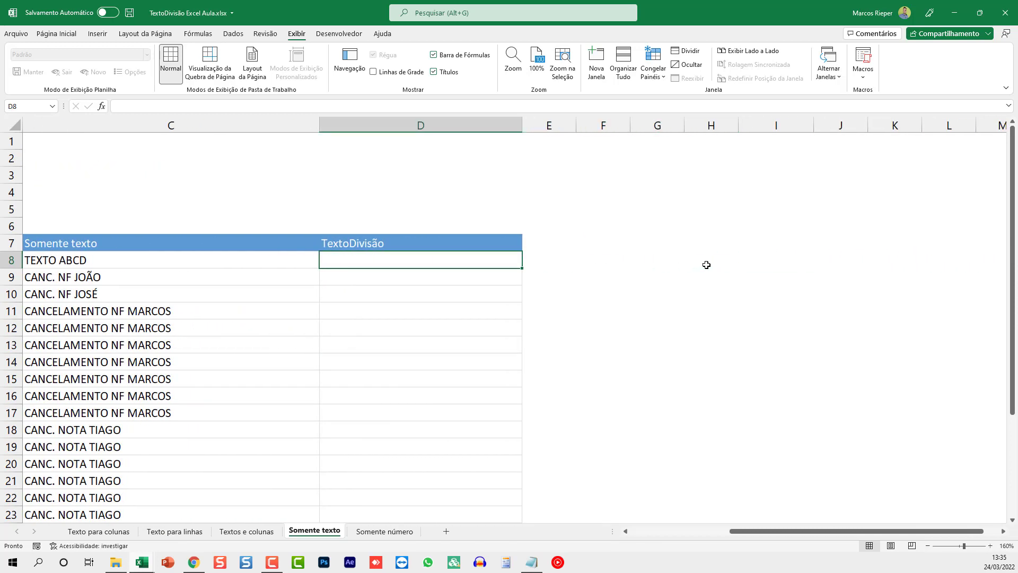
key("Right")
key("Right")
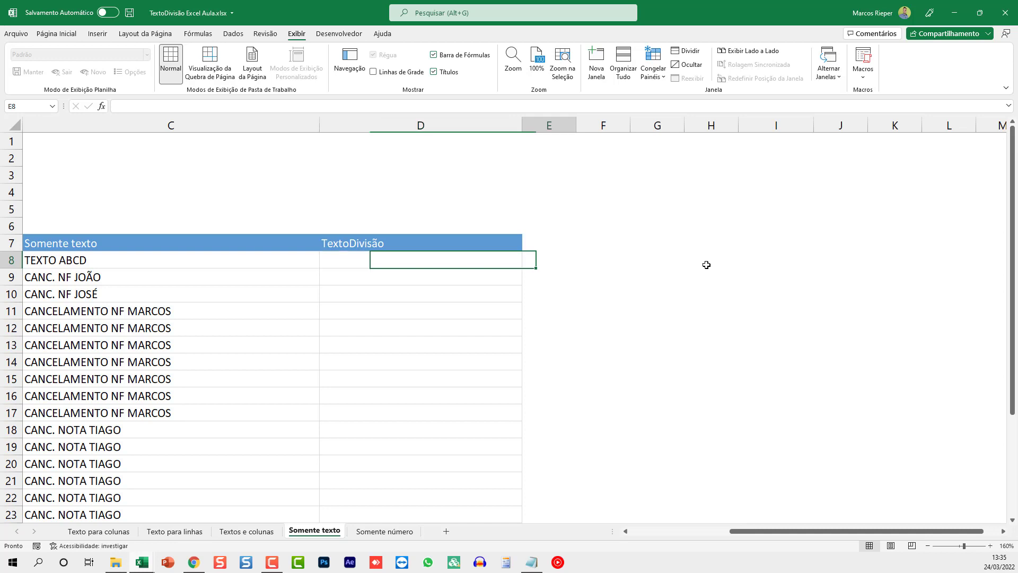
type("=SEQUE")
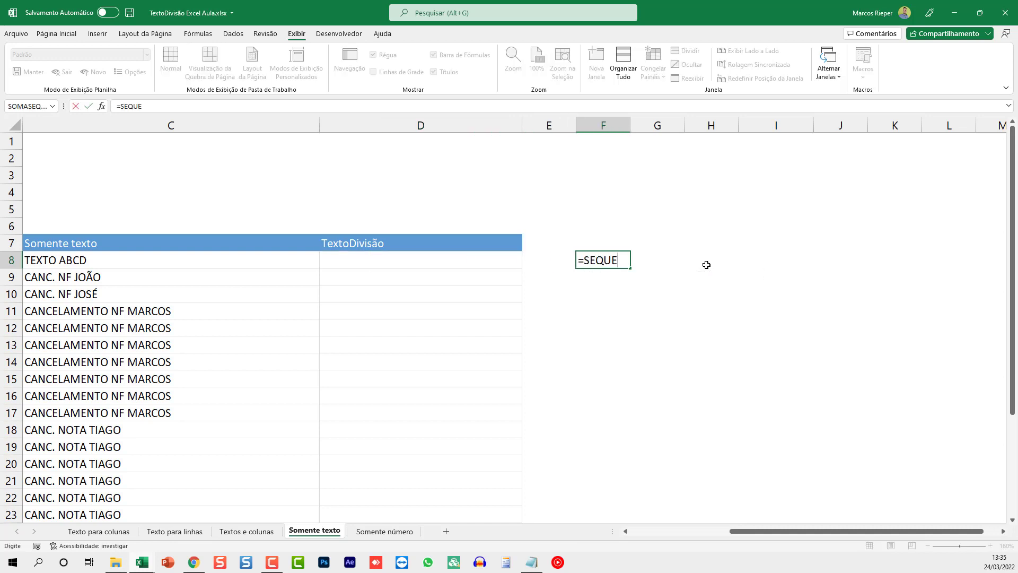
key("BackSpace")
type("ÊNCIA(")
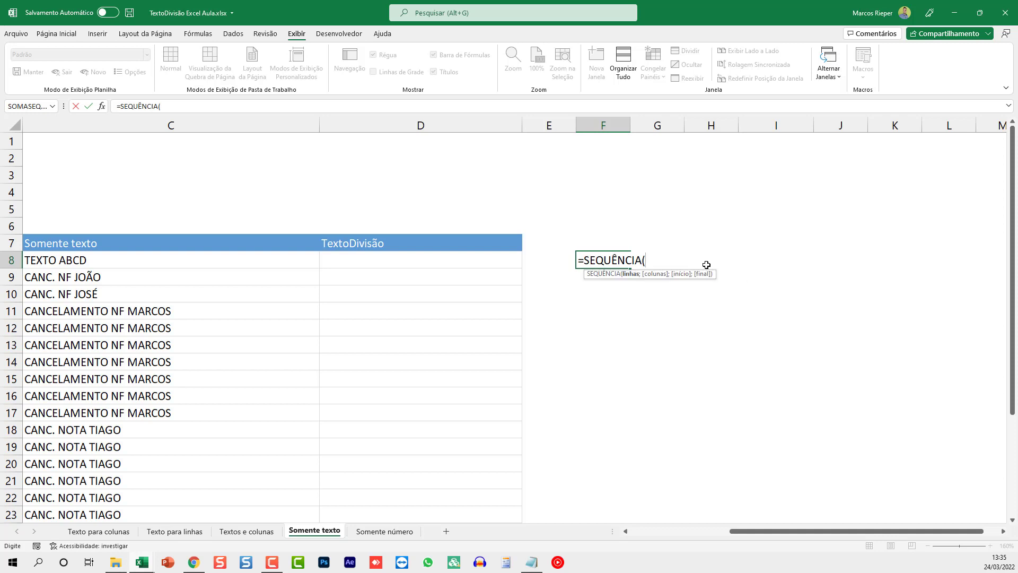
type("10;;0")
key("ctrl+Return")
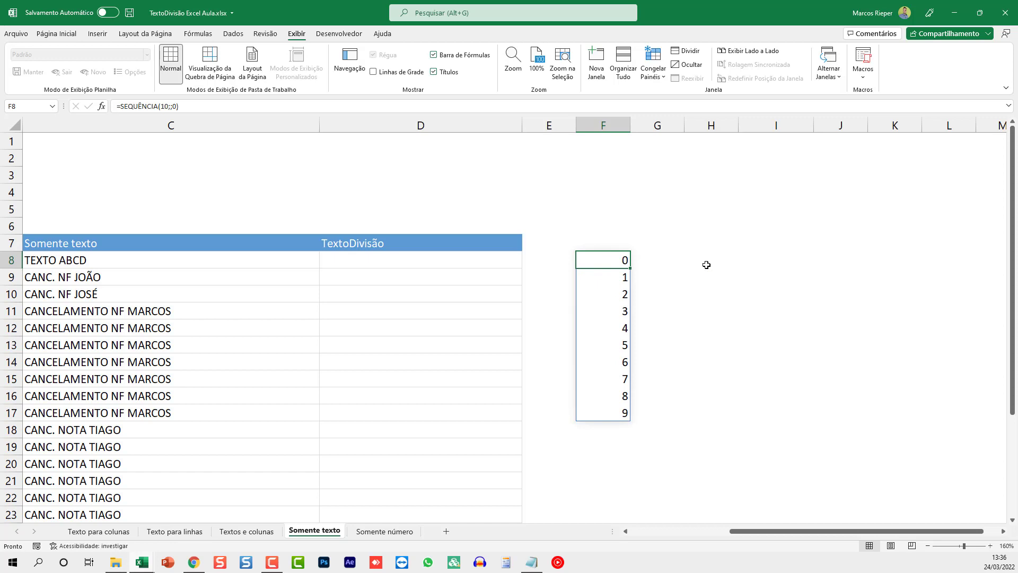
Step: Copy the SEQUÊNCIA(10;;0) expression from F8 and preview its evaluated array without keeping the conversion
double_click(609, 266)
left_click_drag(585, 260, 616, 348)
key("ctrl+c")
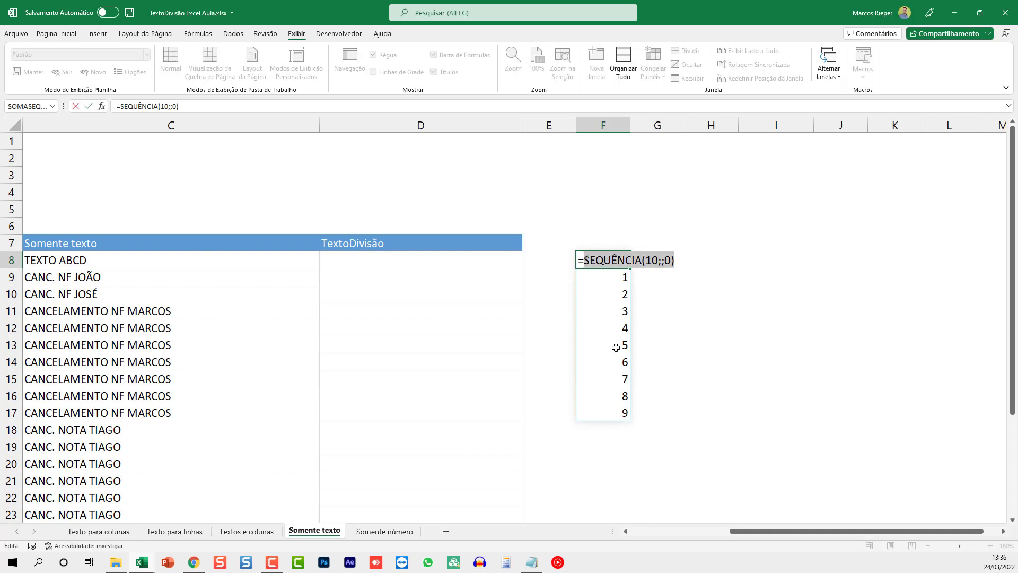
key("F9")
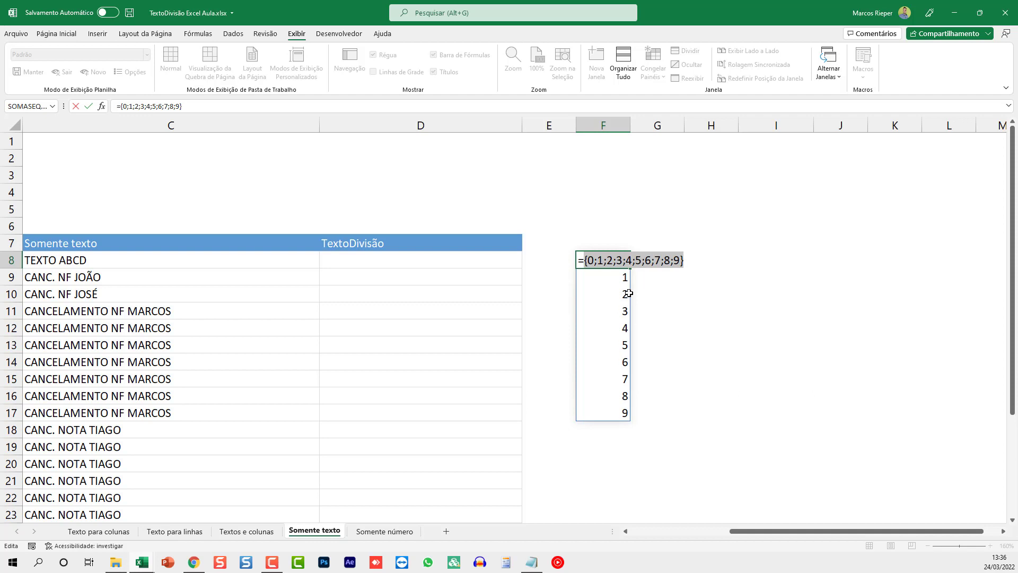
key("Escape")
double_click(597, 264)
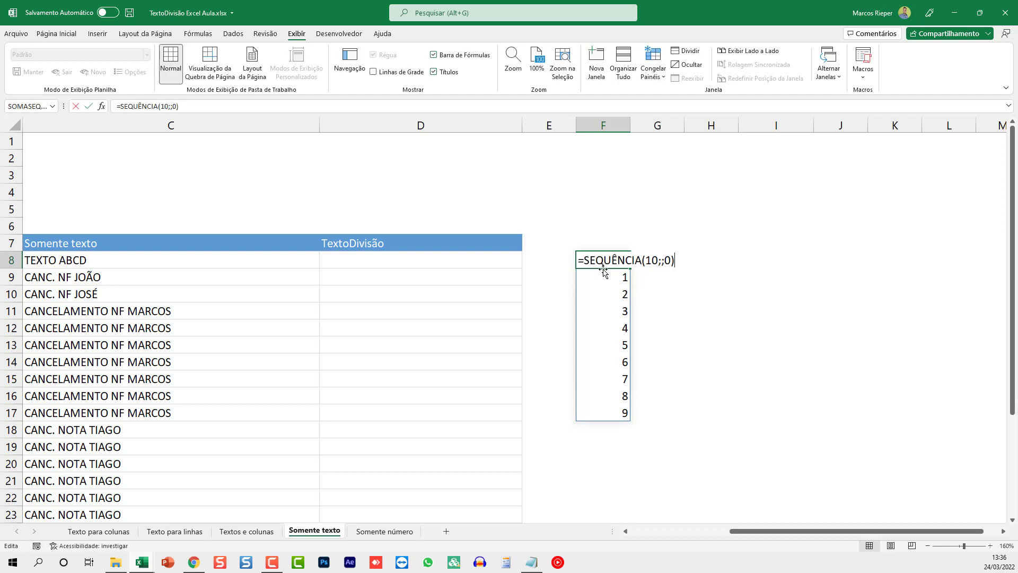
Step: Start a TEXTODIVISÃO formula in D8 that takes B8 as text and the copied SEQUÊNCIA(10;;0) expression as column delimiter
left_click(403, 259)
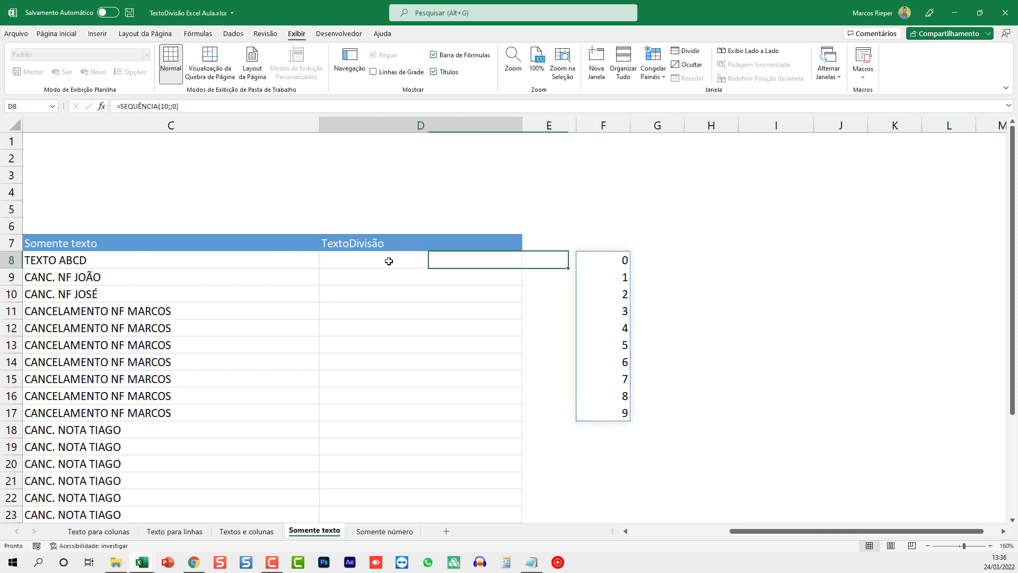
type("=TEX")
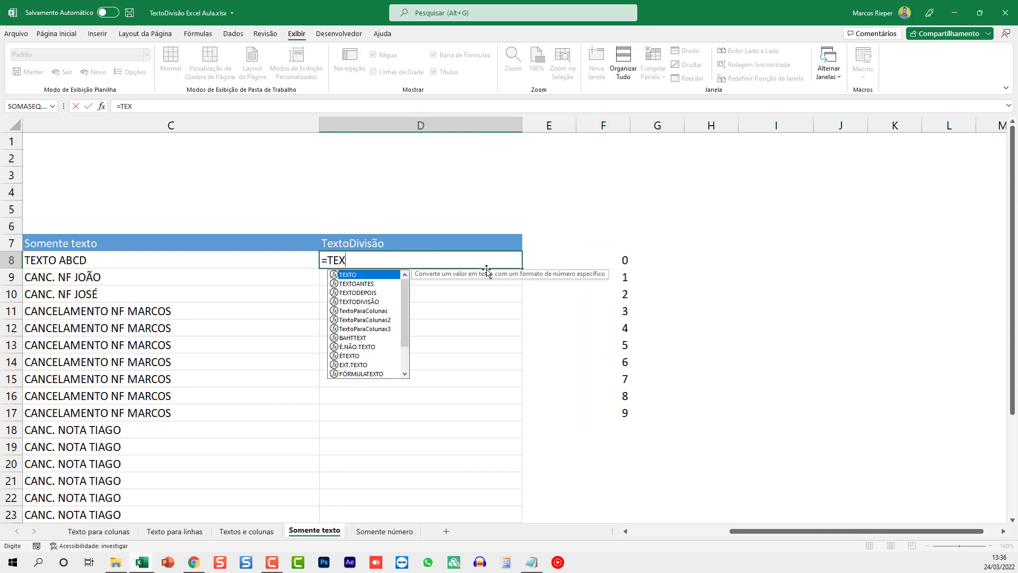
type("TODIVISÃO")
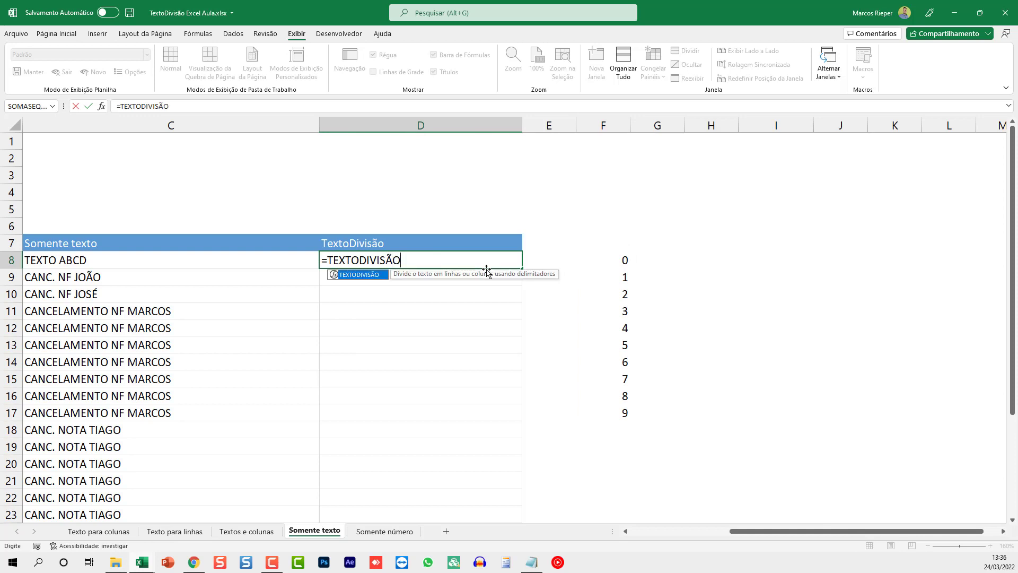
type("(")
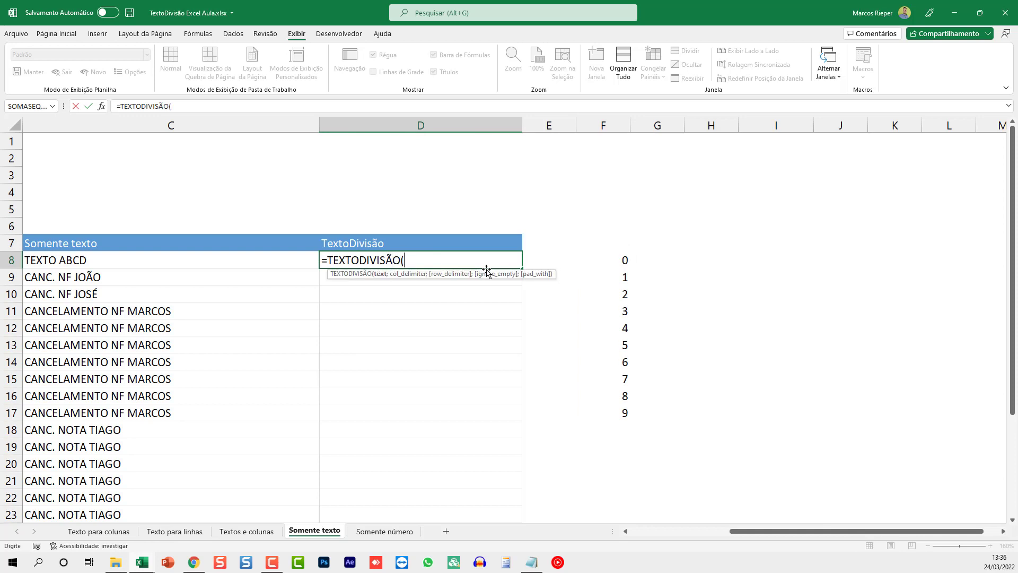
left_click(182, 260)
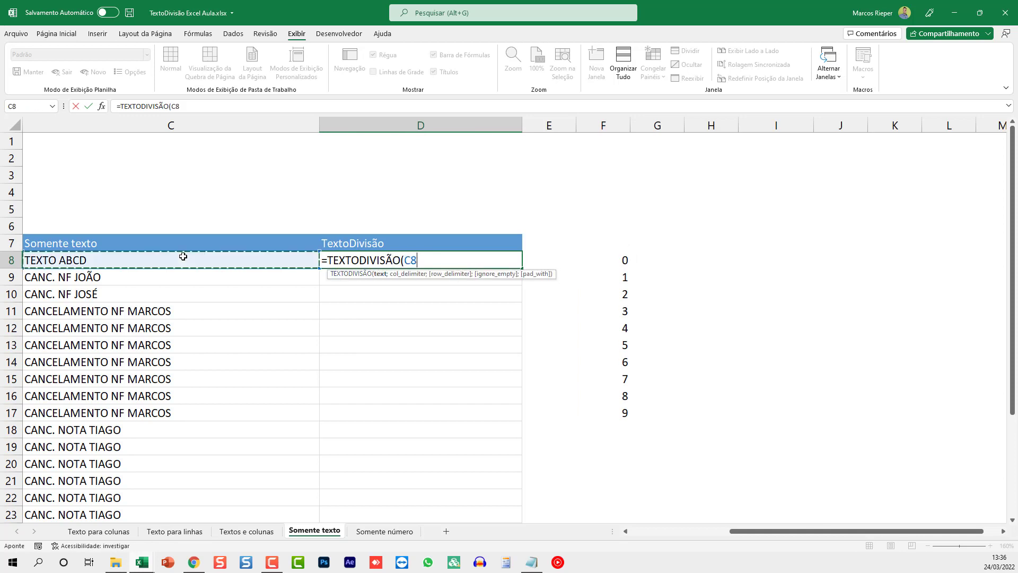
key("Left")
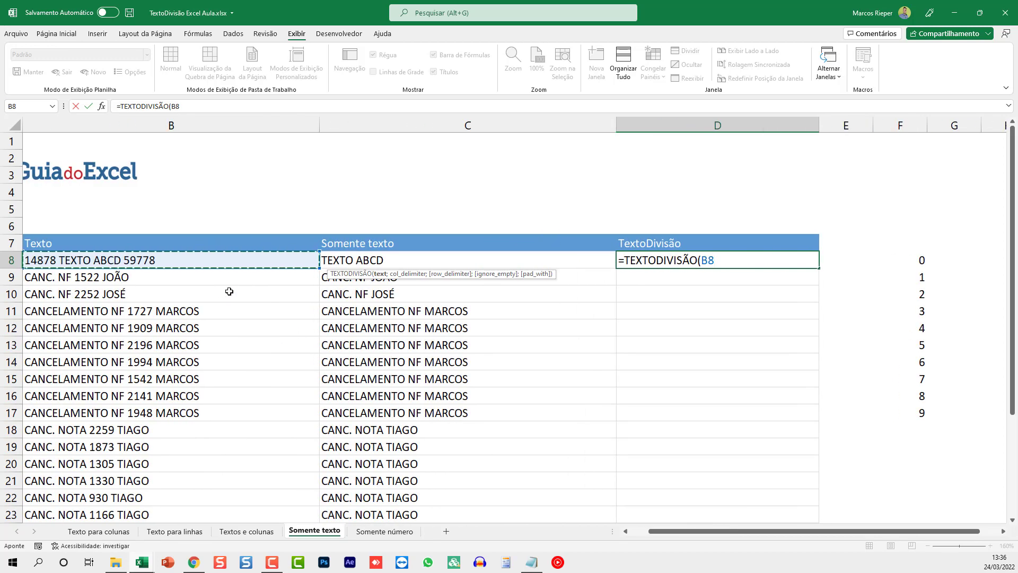
type(";")
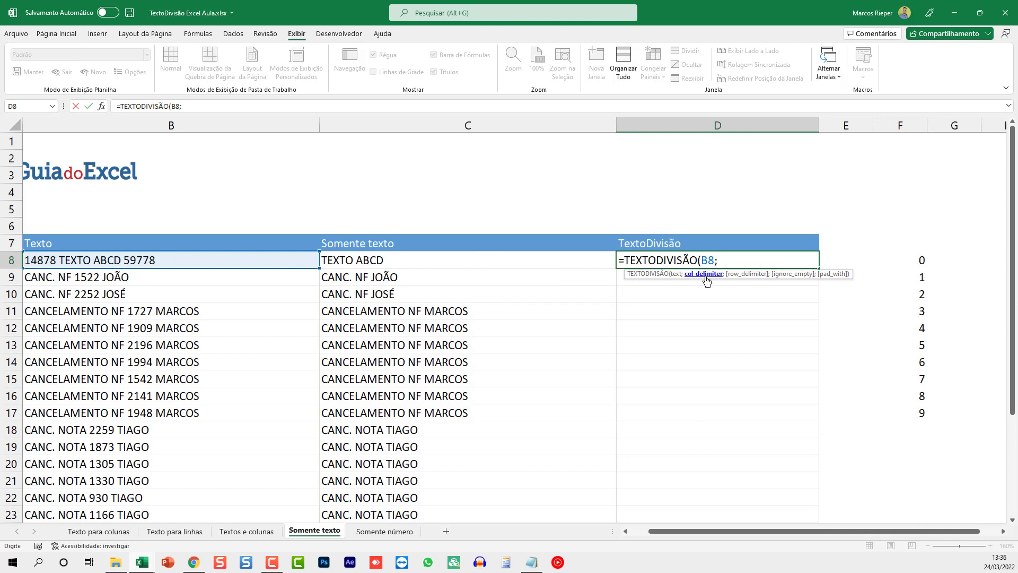
key("ctrl+v")
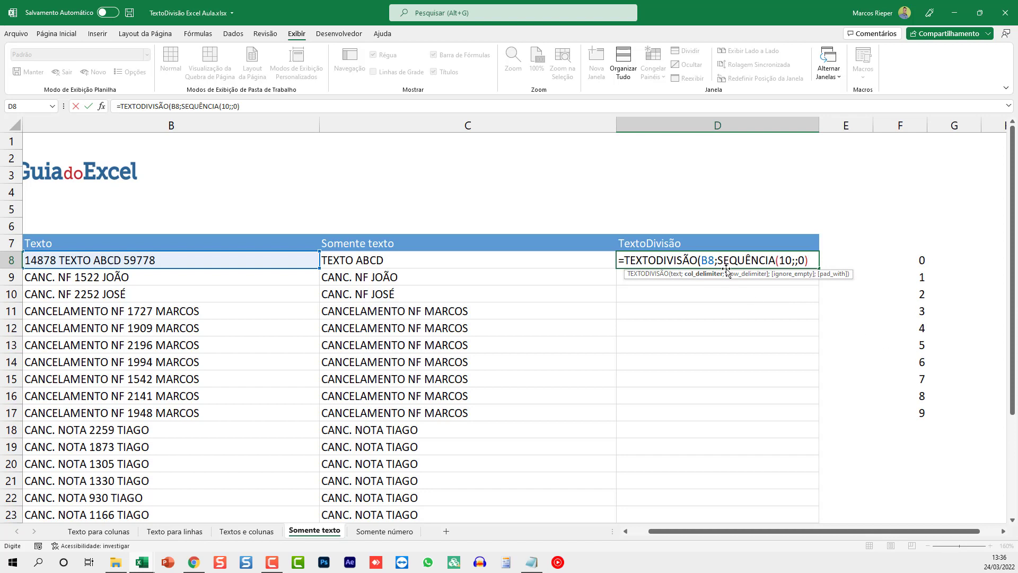
Step: Preview the SEQUÊNCIA(10;;0) argument as an array, restore the expression, and complete D8 as =TEXTODIVISÃO(B8;SEQUÊNCIA(10;;0))
left_click_drag(718, 261, 809, 259)
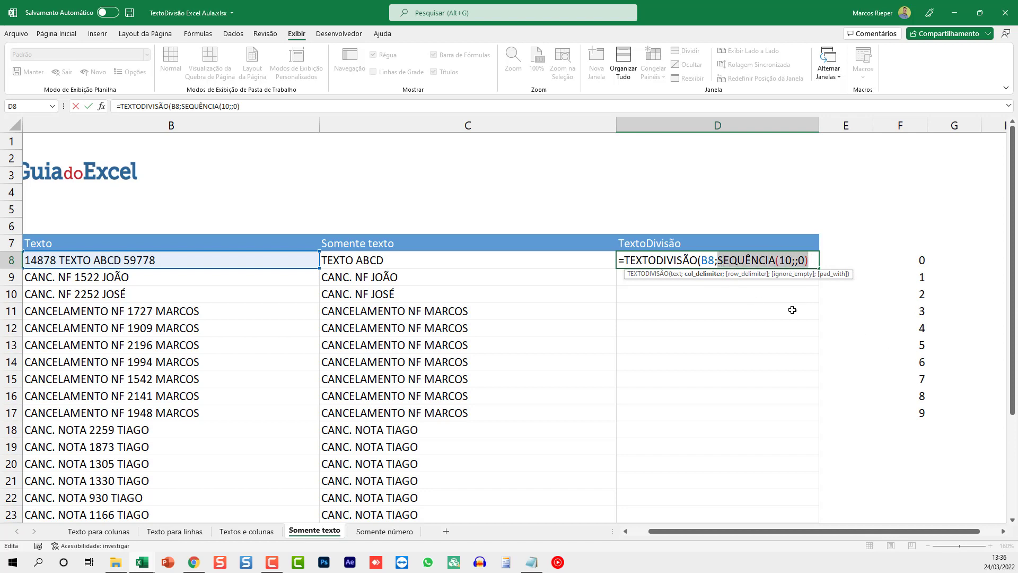
key("F9")
key("ctrl+z")
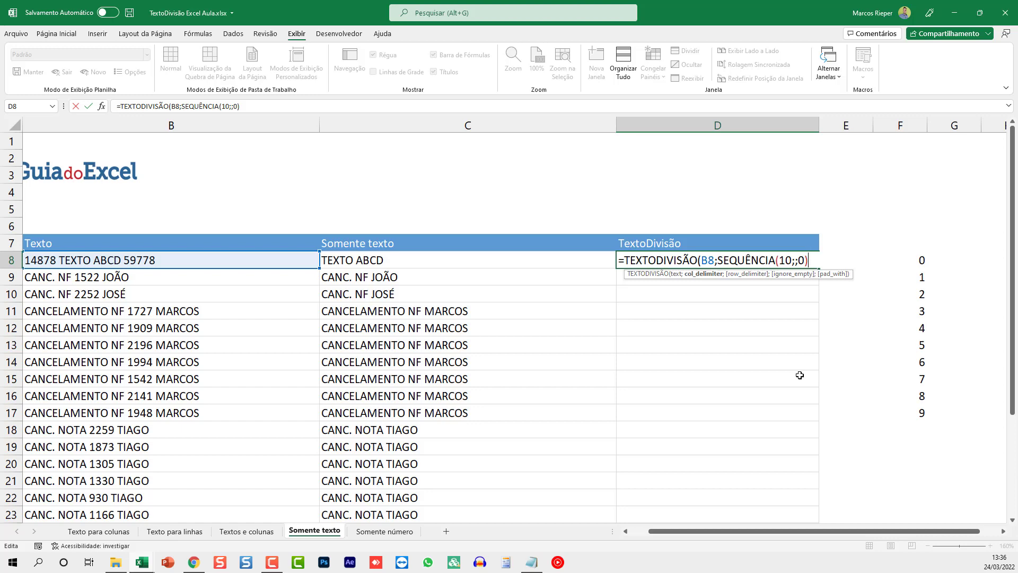
type(")")
key("Return")
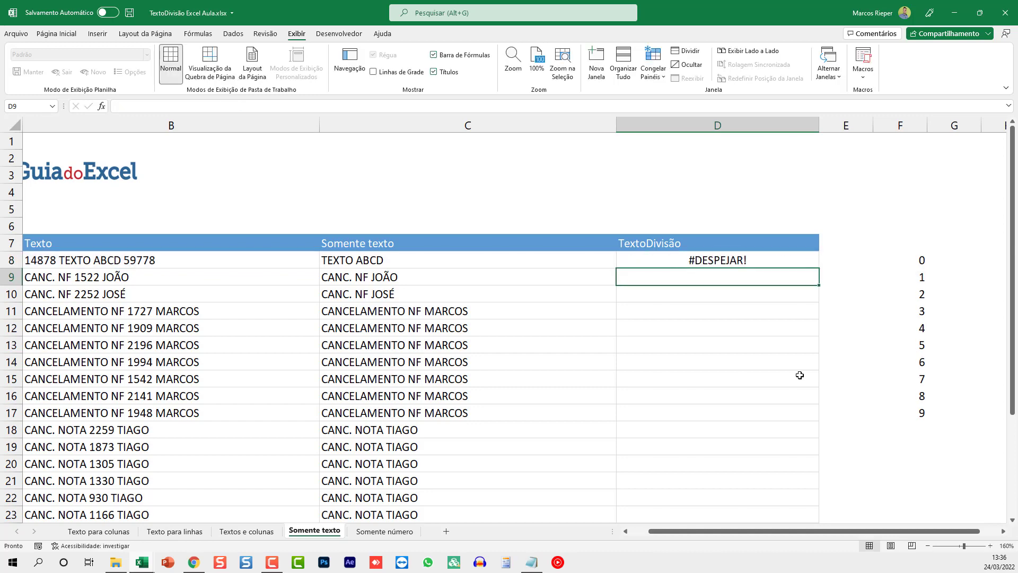
Step: Move the SEQUÊNCIA formula from F8 down to F9 to free row 8 for the split text
key("Up")
key("Right")
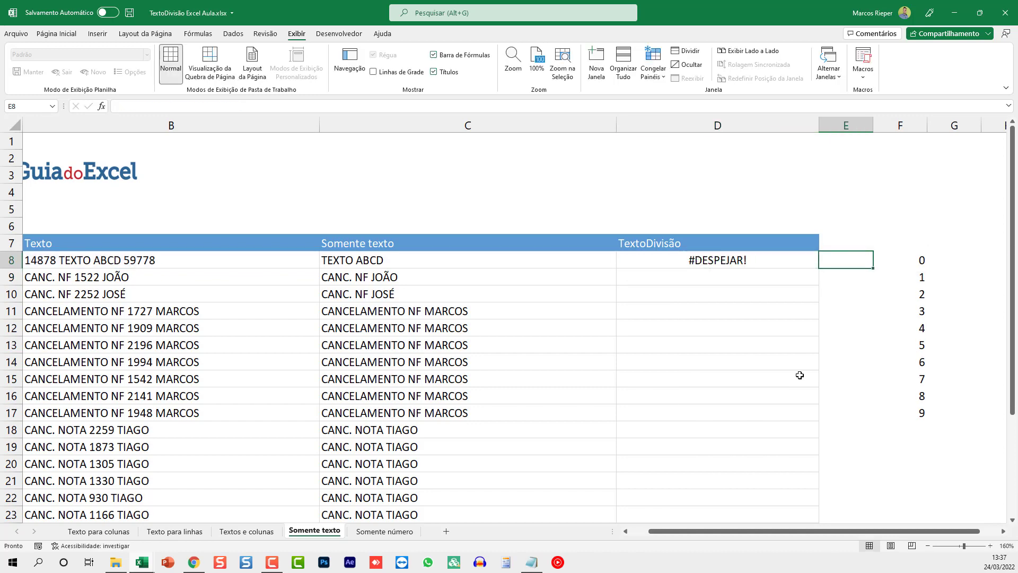
left_click(917, 261)
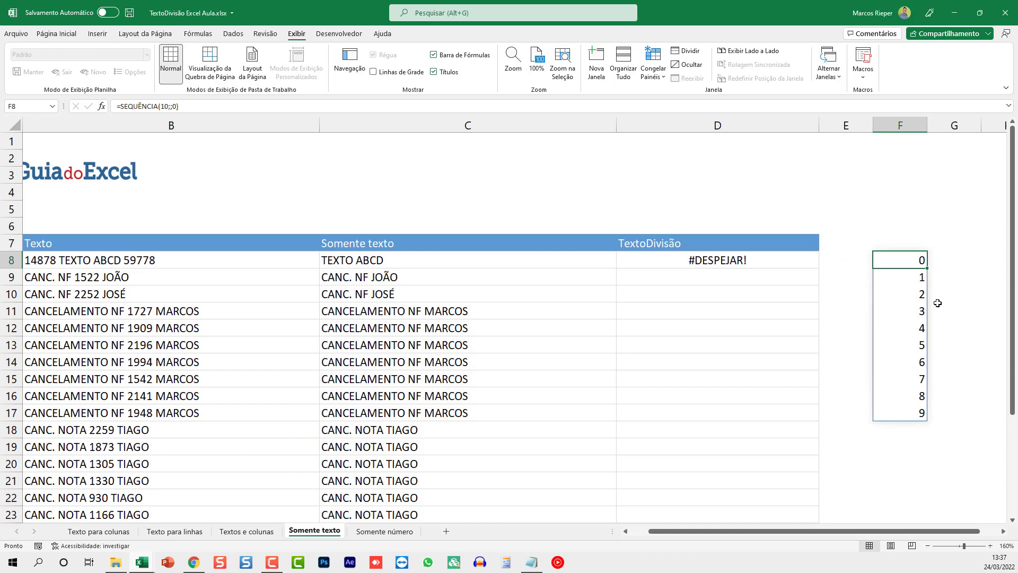
key("ctrl+x")
key("Down")
key("ctrl+v")
Step: Look through the pieces that the D8 formula spills across row 8, in the cells beyond column D
key("Up")
key("Left")
key("Left")
key("Right")
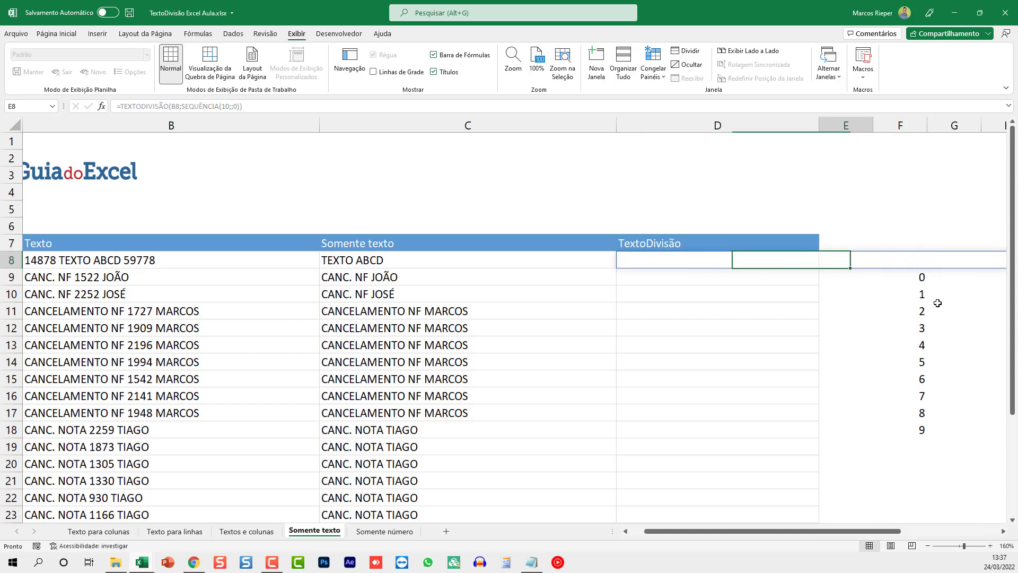
key("Right")
key("Right")
key("Right")
key("Right")
key("Right")
key("Right")
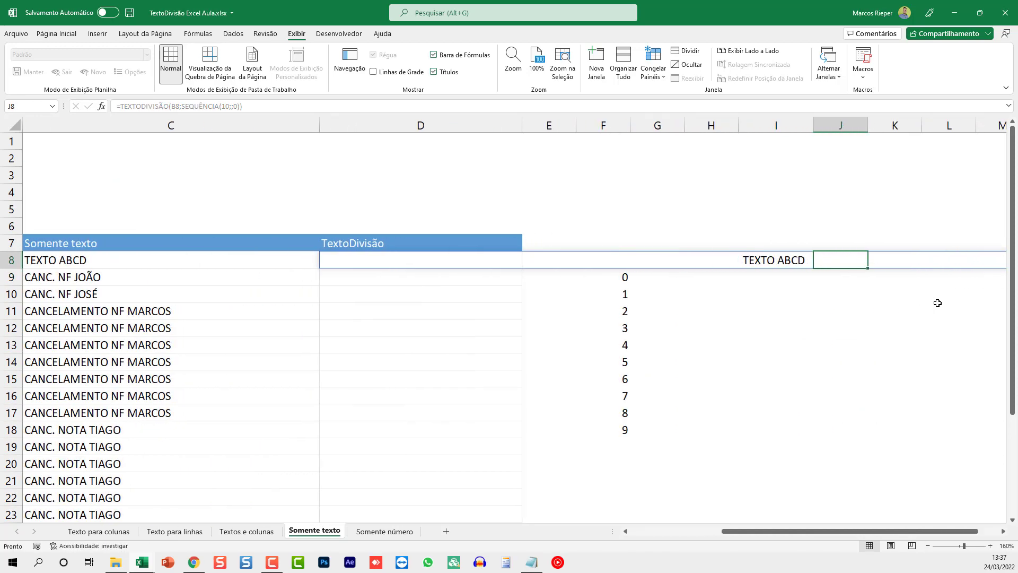
key("Left")
key("Left")
key("Left")
key("Left")
key("Left")
key("Left")
key("Left")
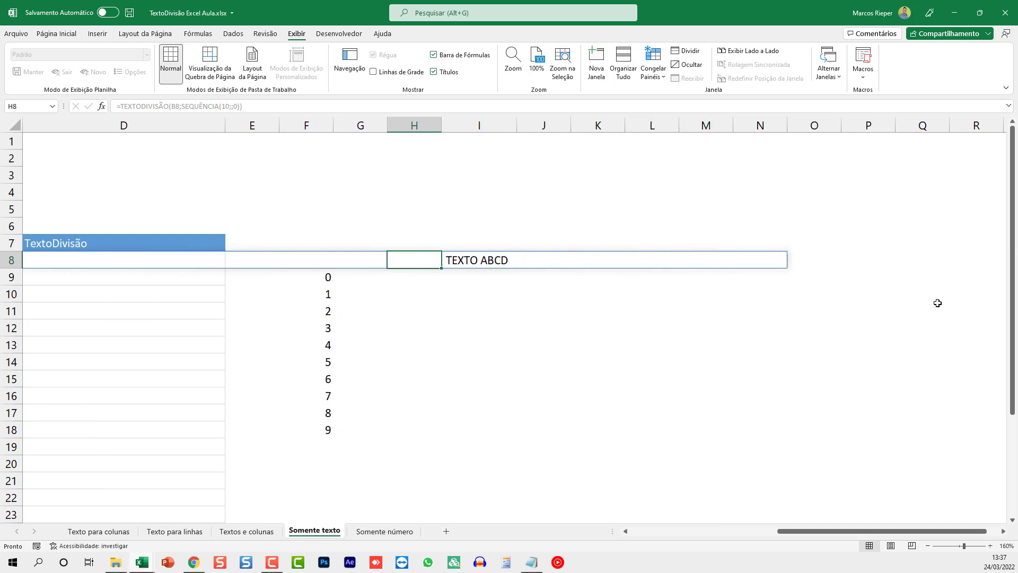
Step: Review the D8 formula without changing it and check the source texts in B8 and B9
key("F2")
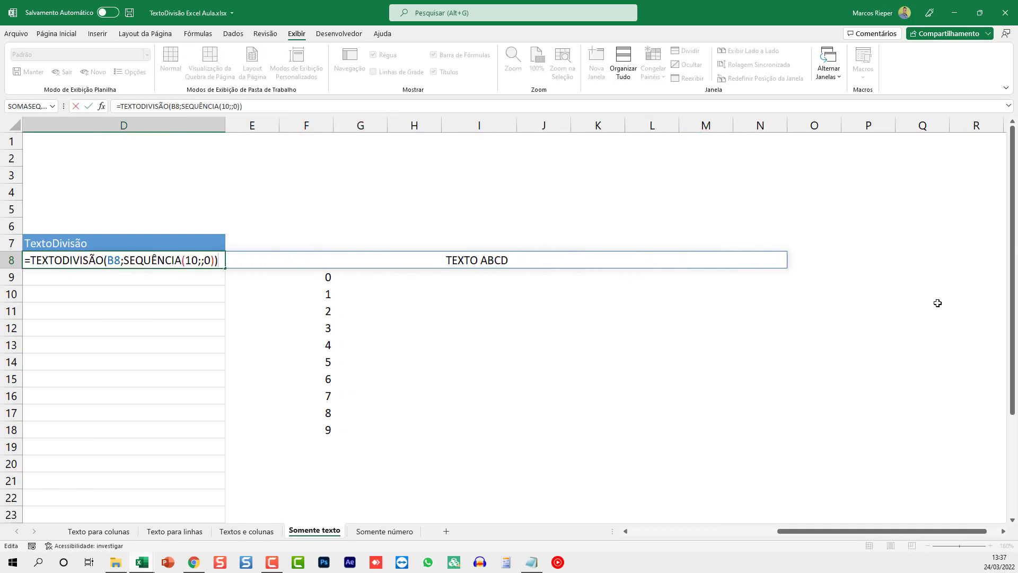
key("Escape")
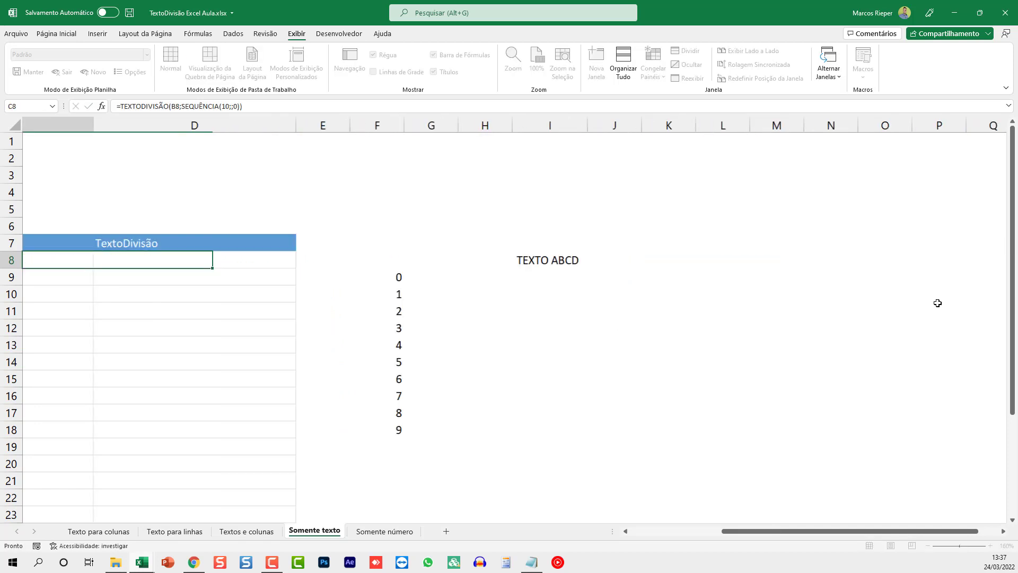
key("Left")
key("Left")
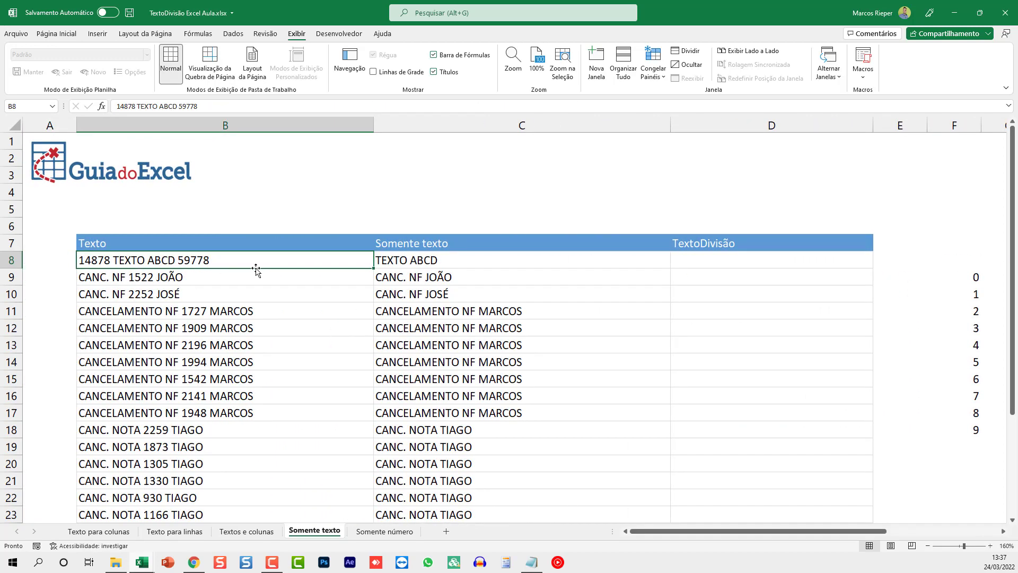
left_click(160, 284)
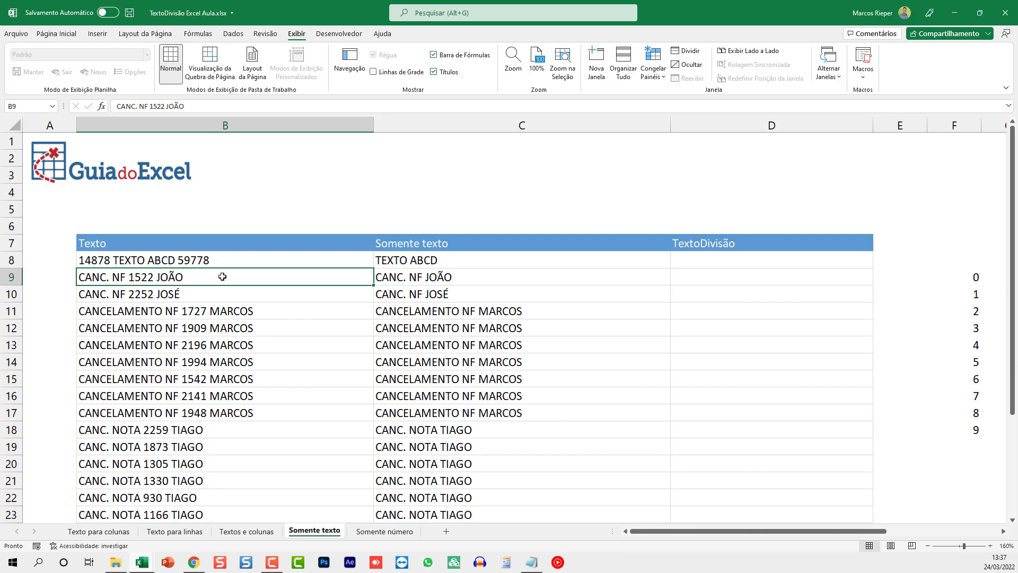
Step: Wrap the D8 formula in UNIRTEXTO with an empty-text delimiter and a blank ignore-empty argument: =UNIRTEXTO("";;TEXTODIVISÃO(B8;SEQUÊNCIA(10;;0)))
left_click(557, 262)
double_click(748, 261)
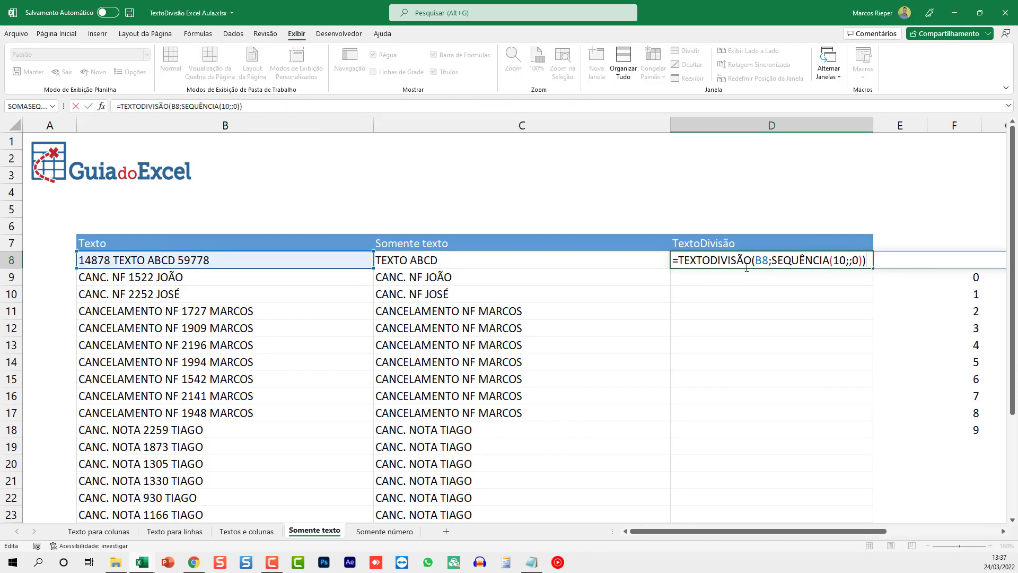
key("Escape")
double_click(747, 267)
type("UNIRTEXTO")
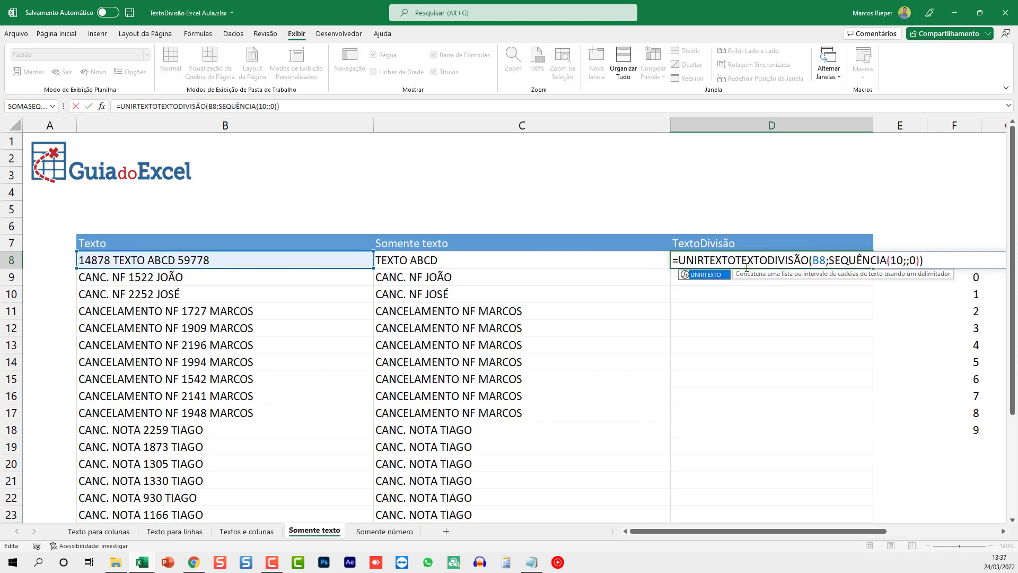
type("(")
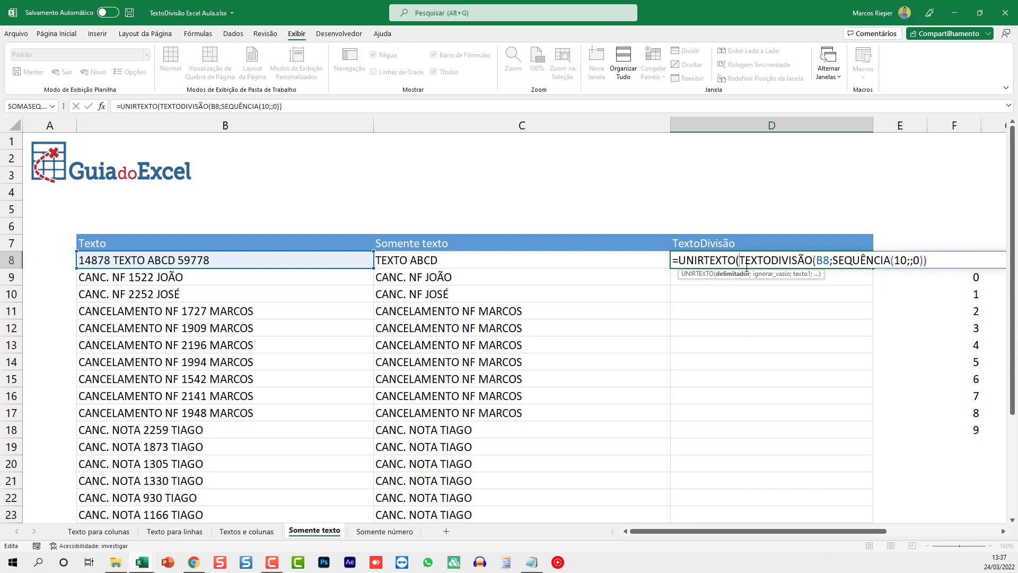
type("\"\";")
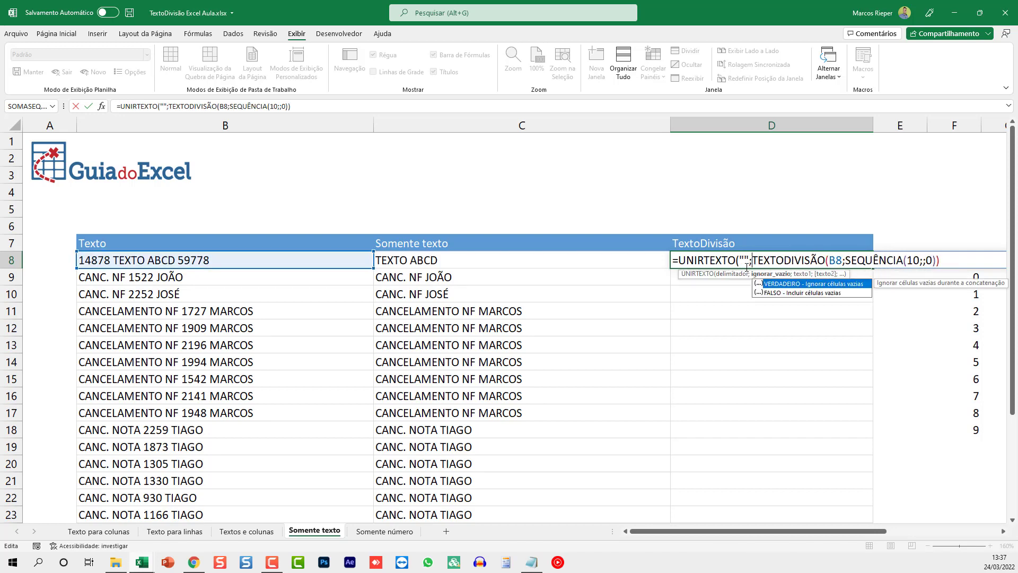
type(";")
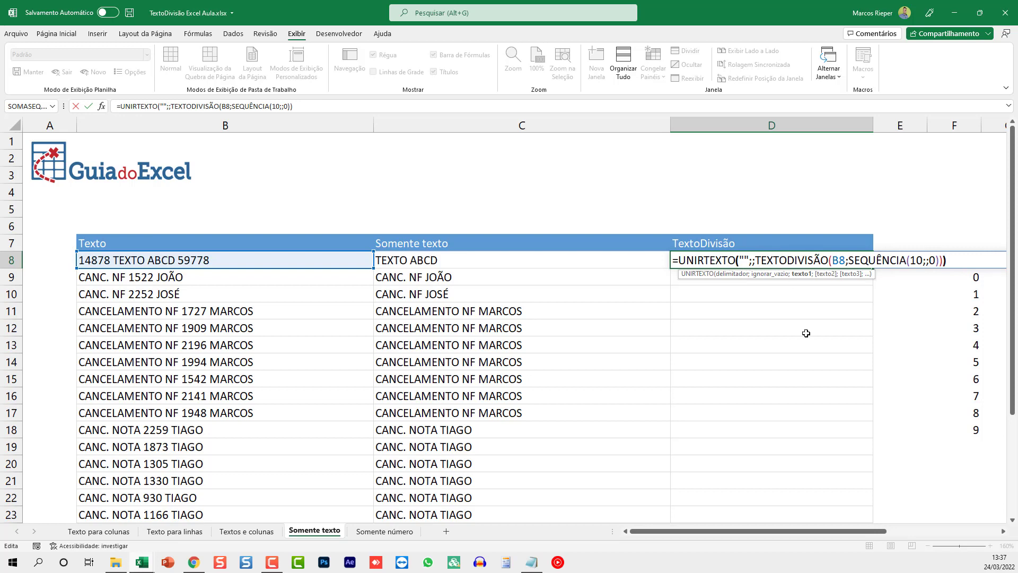
key("ctrl+Return")
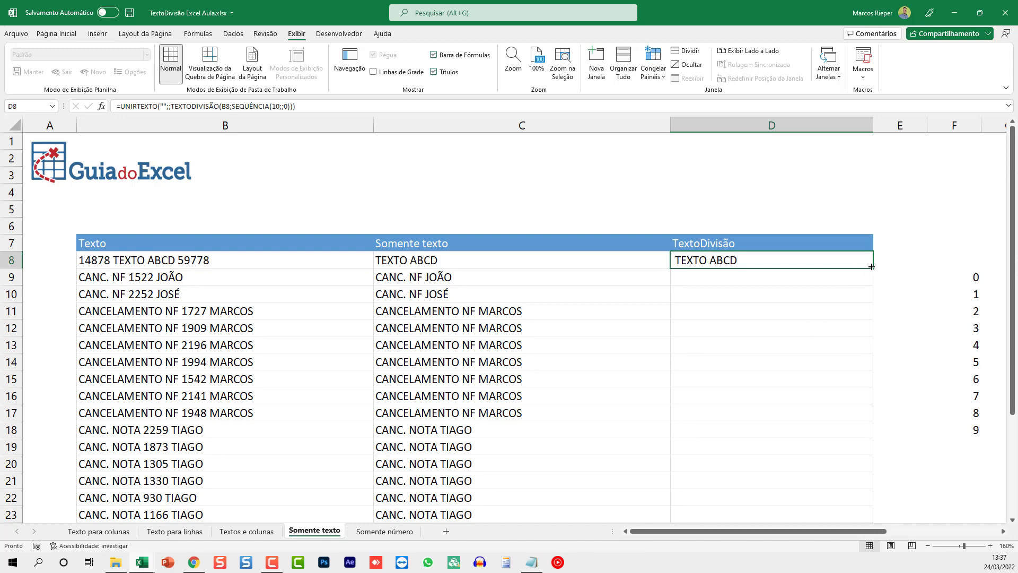
Step: Fill the UNIRTEXTO formula from D8 down the TextoDivisão column to D31, the last row of the list
left_click_drag(872, 268, 871, 367)
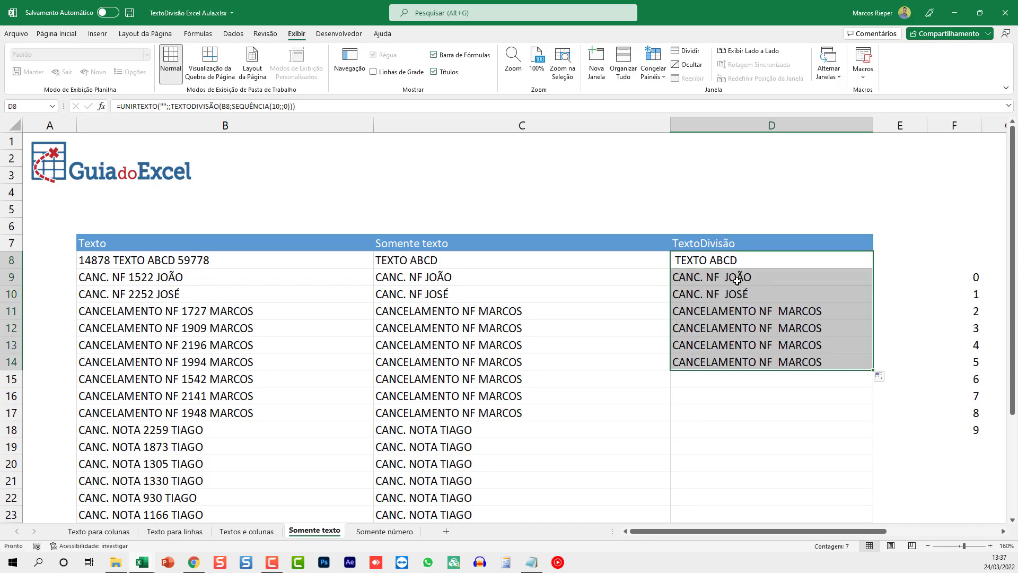
left_click(717, 276)
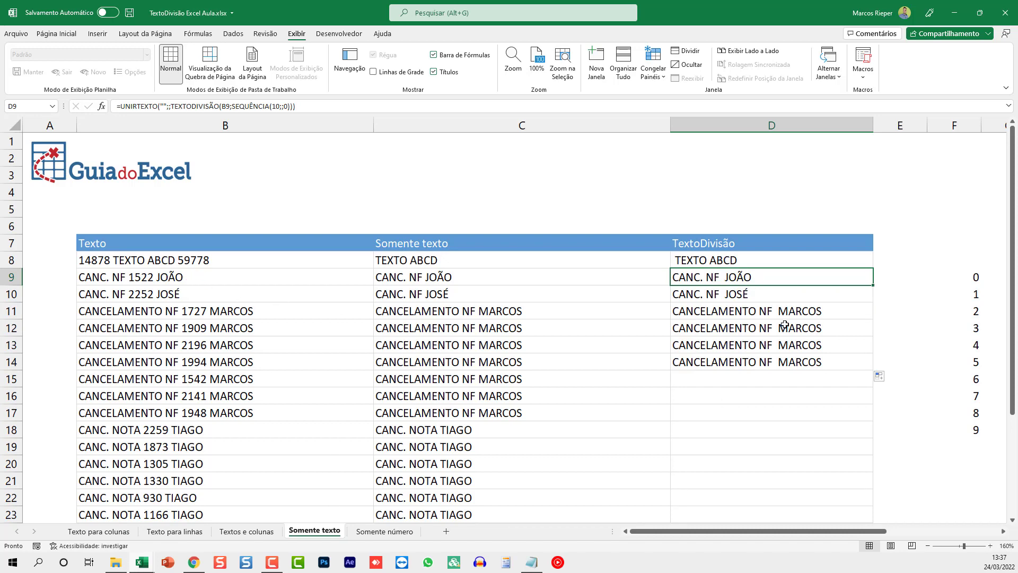
key("Down")
key("Down")
key("Down")
key("Down")
key("Down")
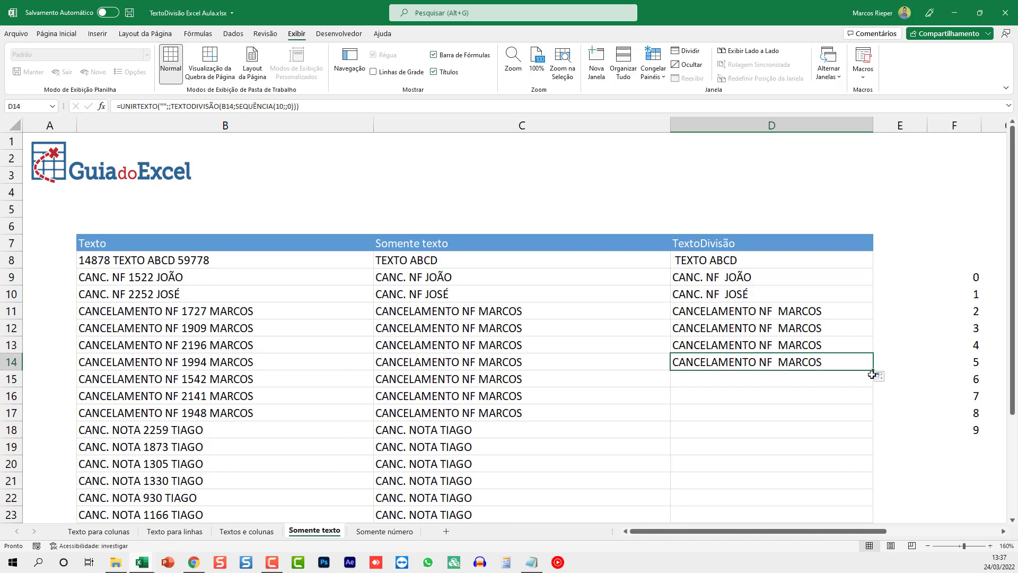
double_click(874, 370)
Step: Compare the text extracted in column D with the source texts in column B, including row 31 and the first rows
scroll(741, 389, "down", 4)
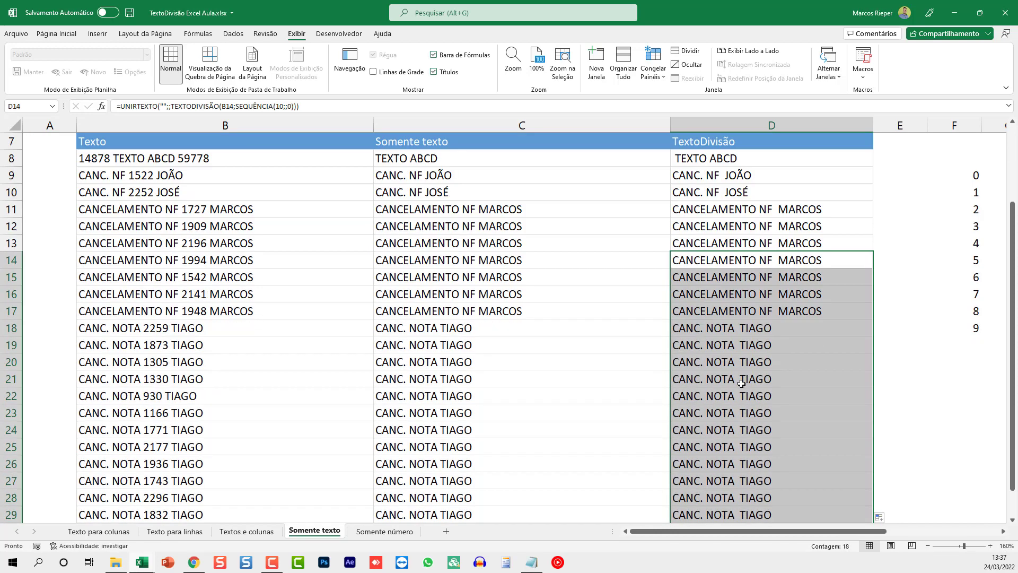
left_click(785, 447)
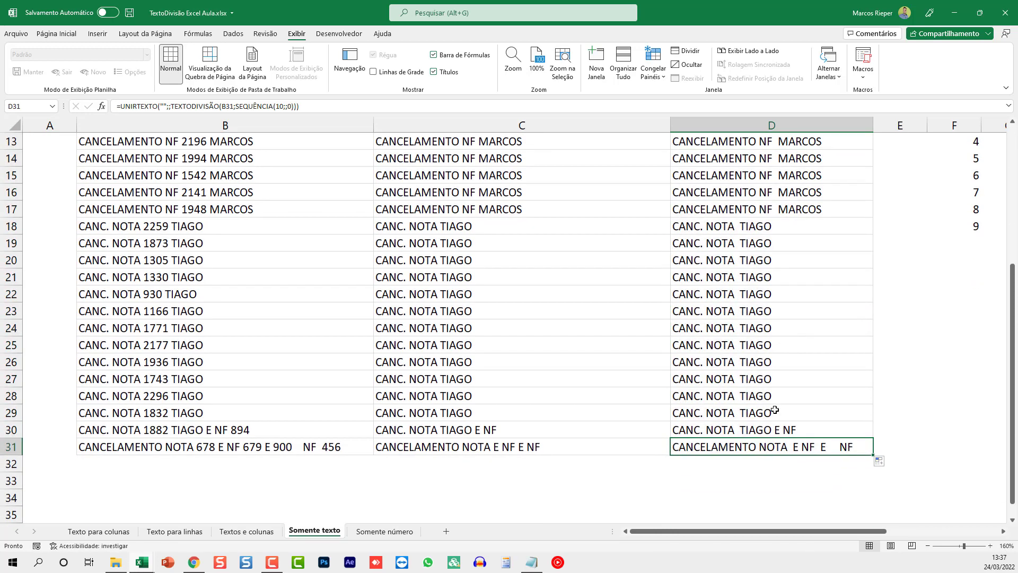
left_click(204, 447)
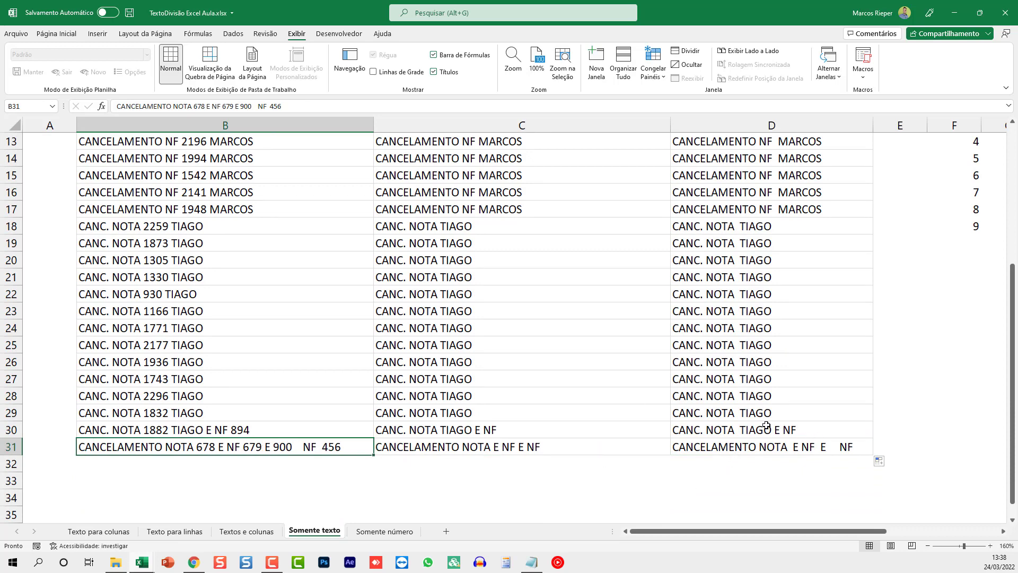
scroll(762, 425, "up", 4)
left_click(761, 262)
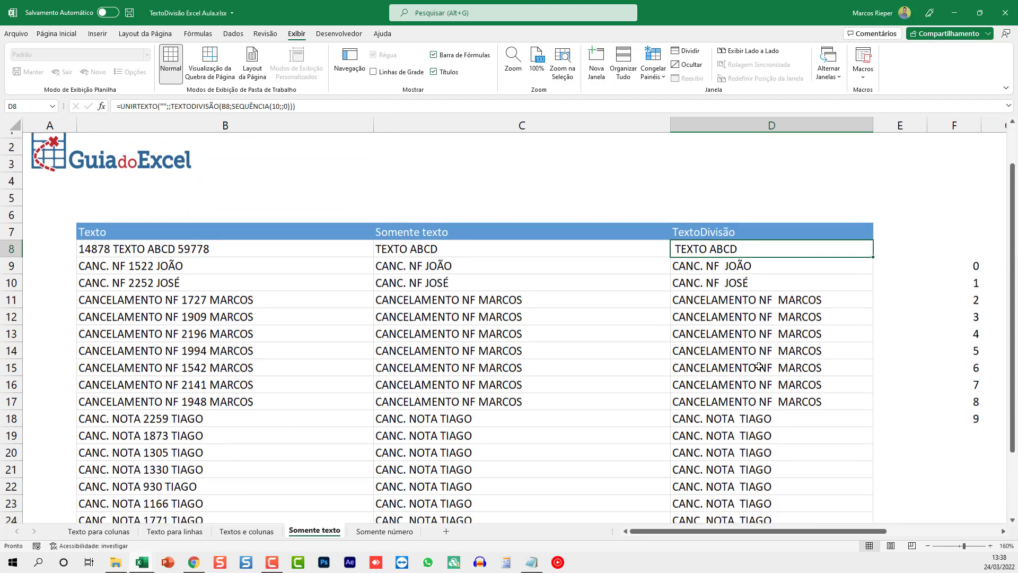
scroll(759, 371, "down", 5)
scroll(764, 376, "up", 5)
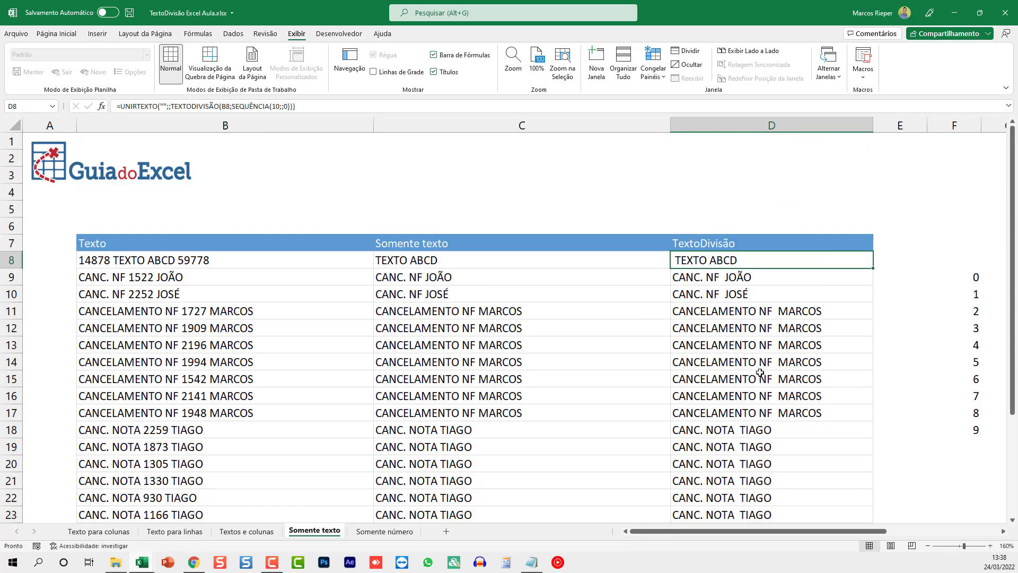
left_click(760, 316)
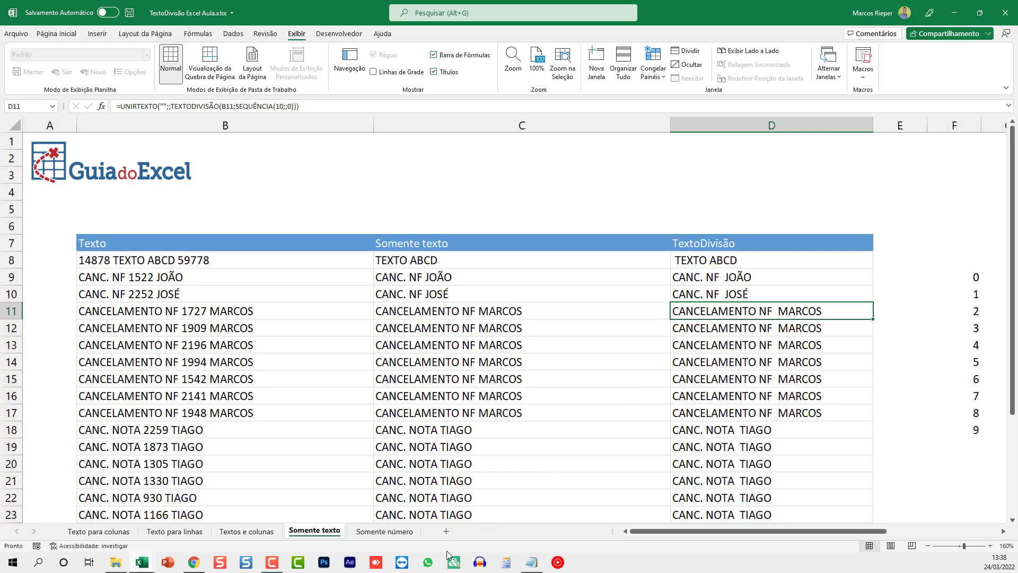
Step: On the Somente número sheet, enter =CARACT(60) in cell E8
left_click(383, 532)
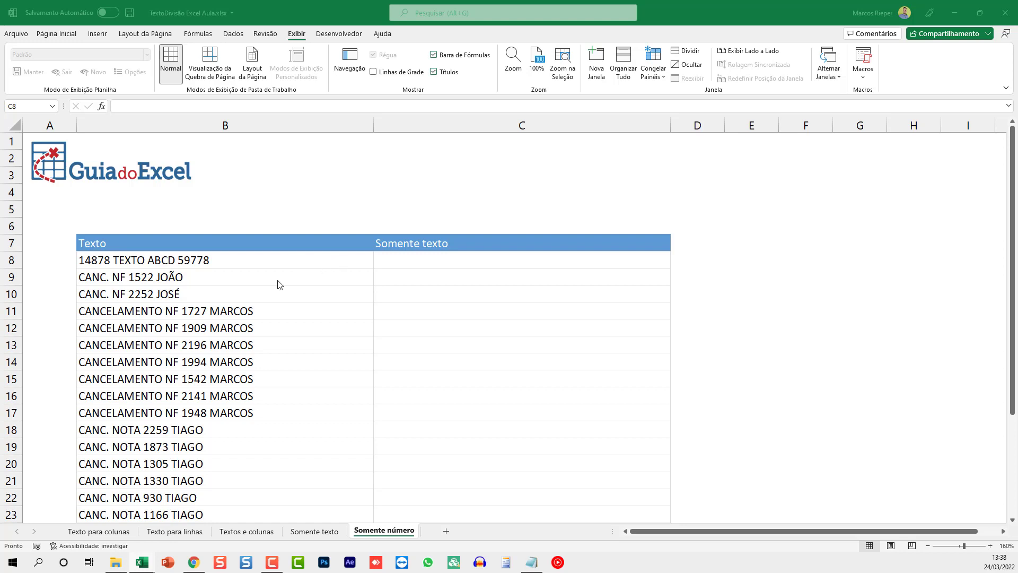
left_click(212, 261)
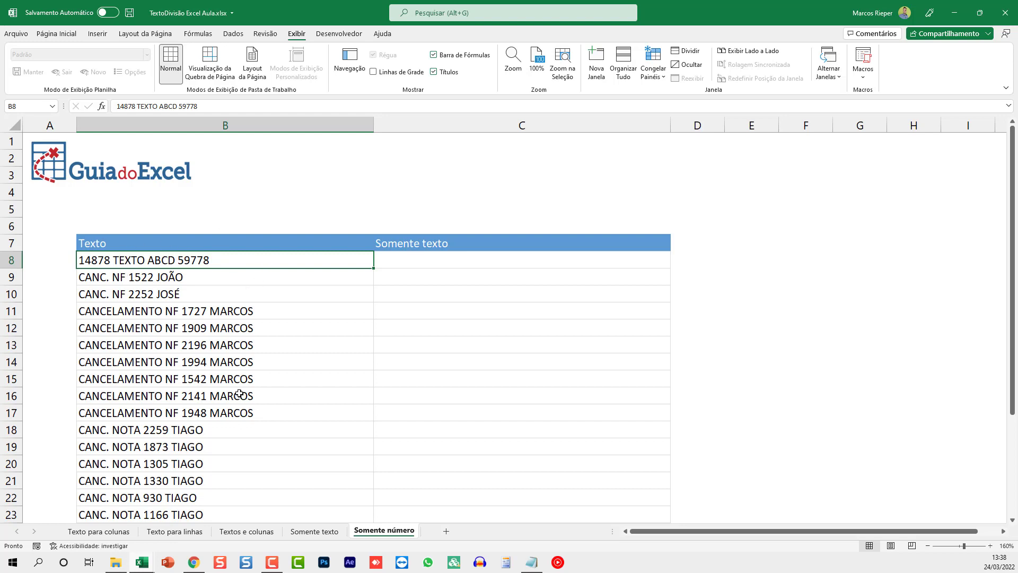
left_click(739, 254)
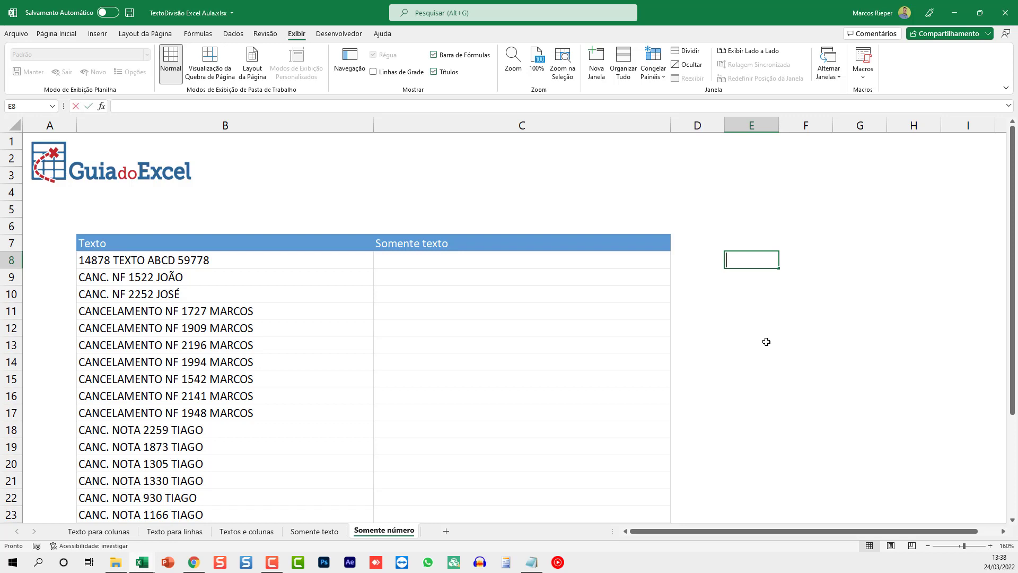
type("=CARACT")
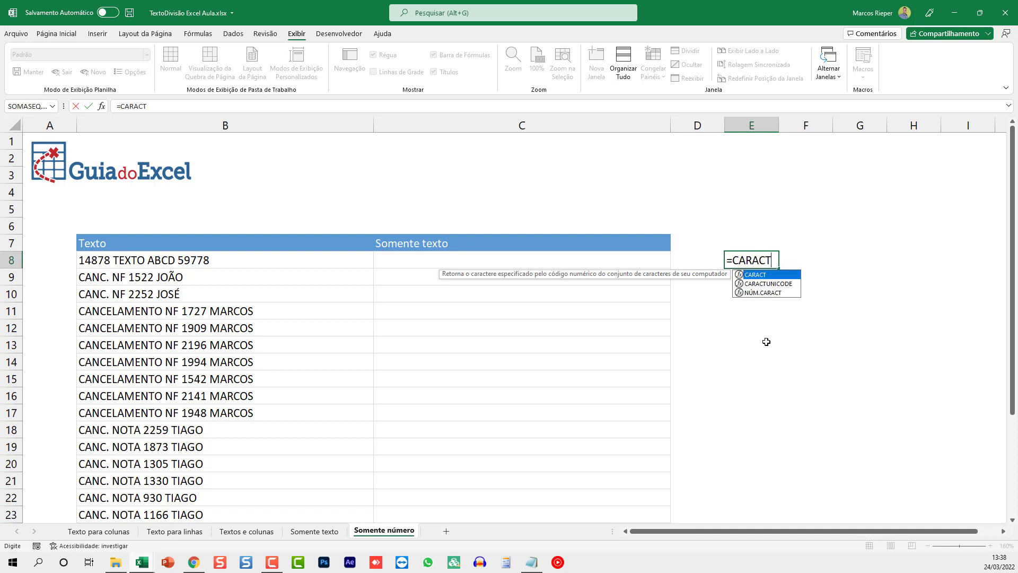
type("(")
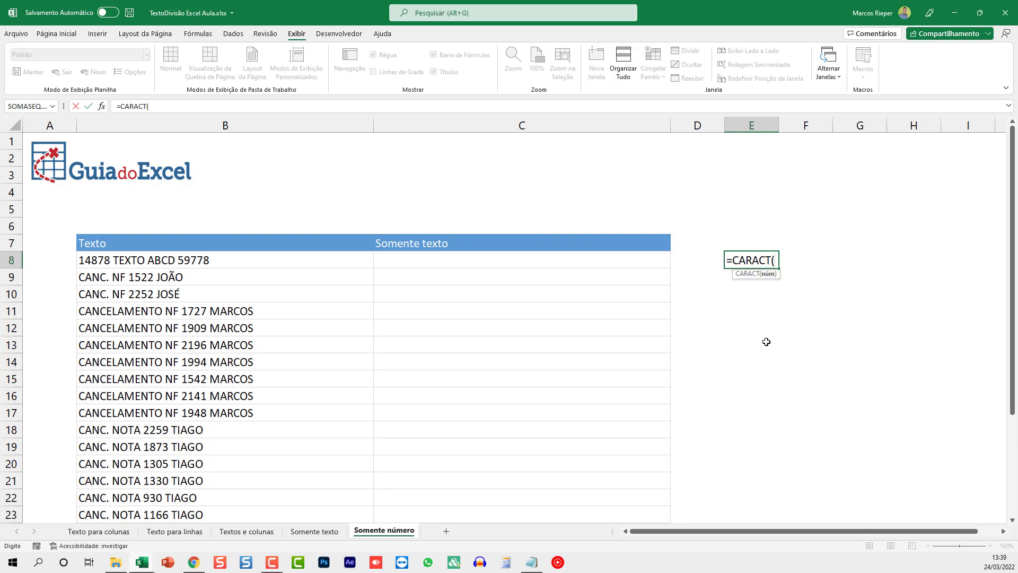
type("60)")
key("ctrl+Return")
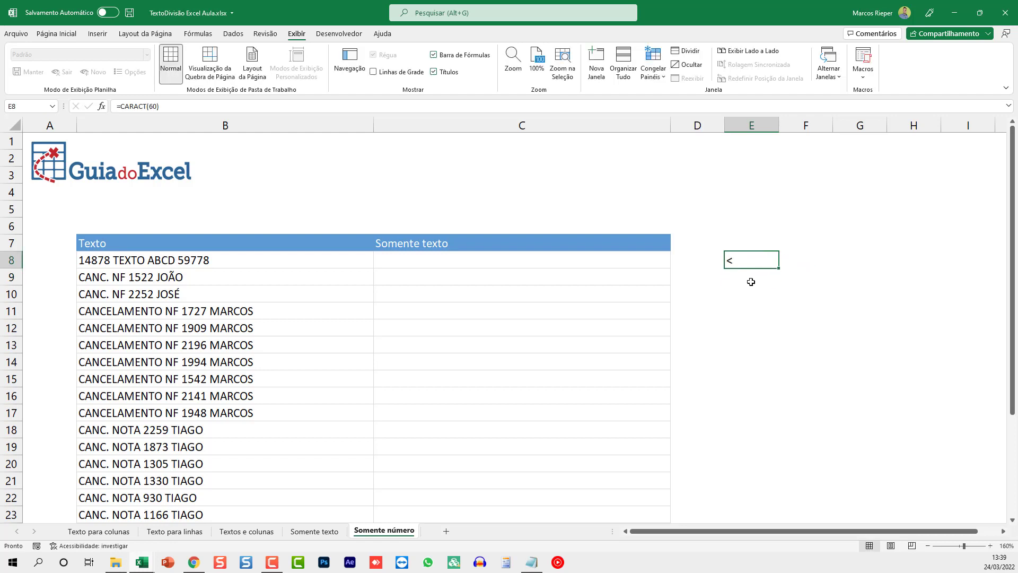
Step: Change the character code in the E8 CARACT formula to 30 and then to 35
double_click(750, 260)
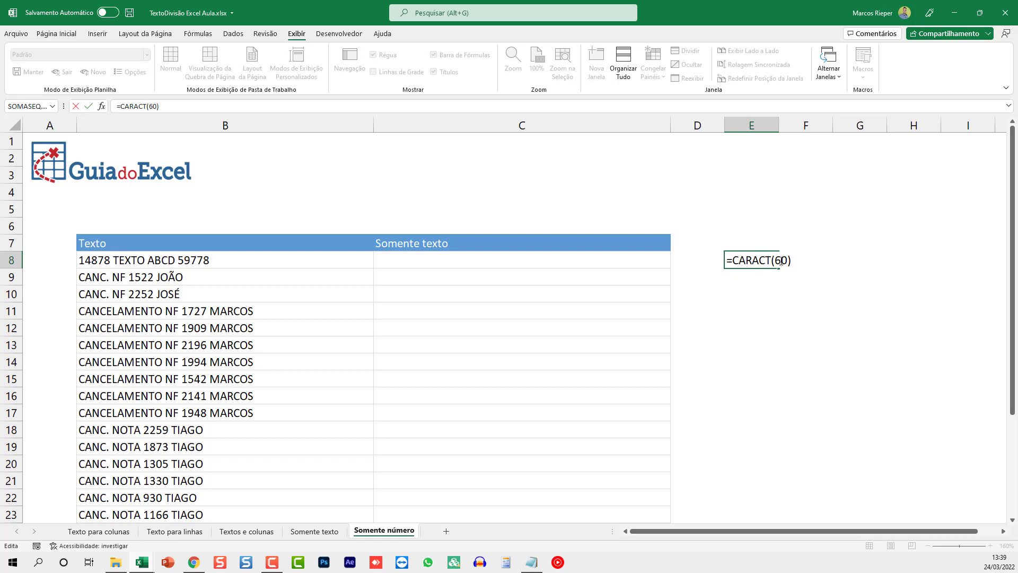
double_click(781, 260)
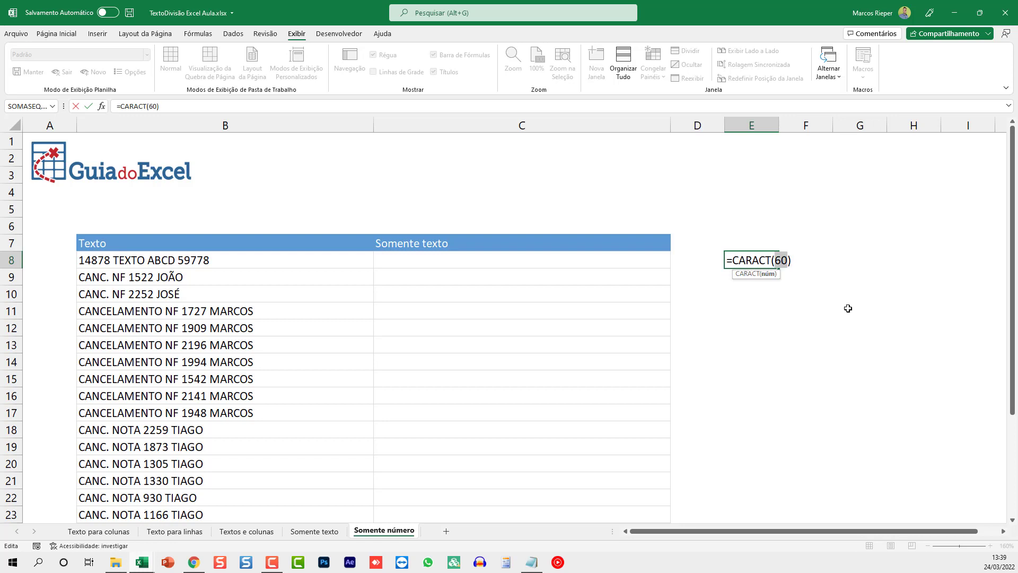
key("Return")
key("Up")
key("F2")
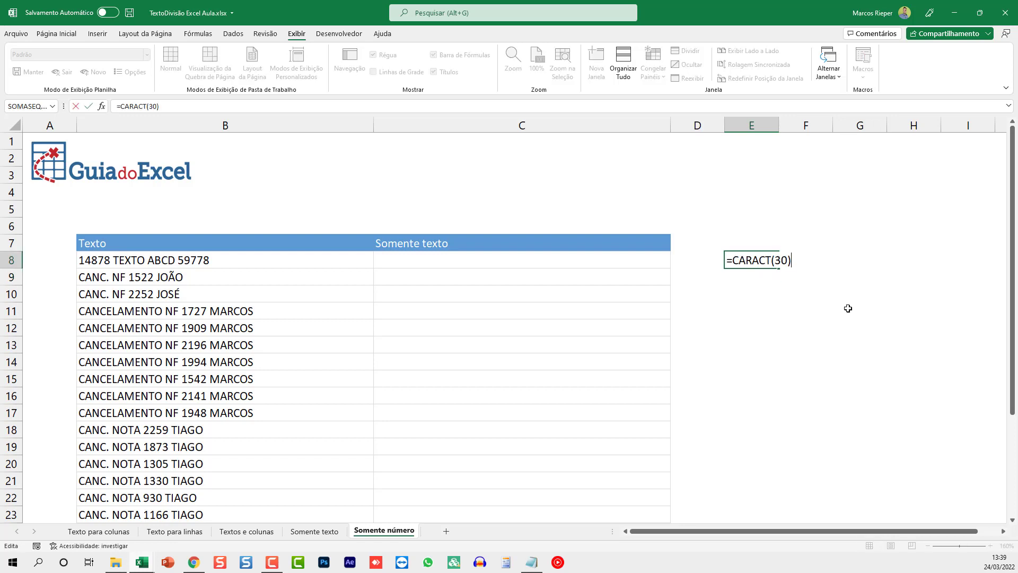
key("Left")
key("shift+Left")
key("shift+Left")
type("35")
key("Return")
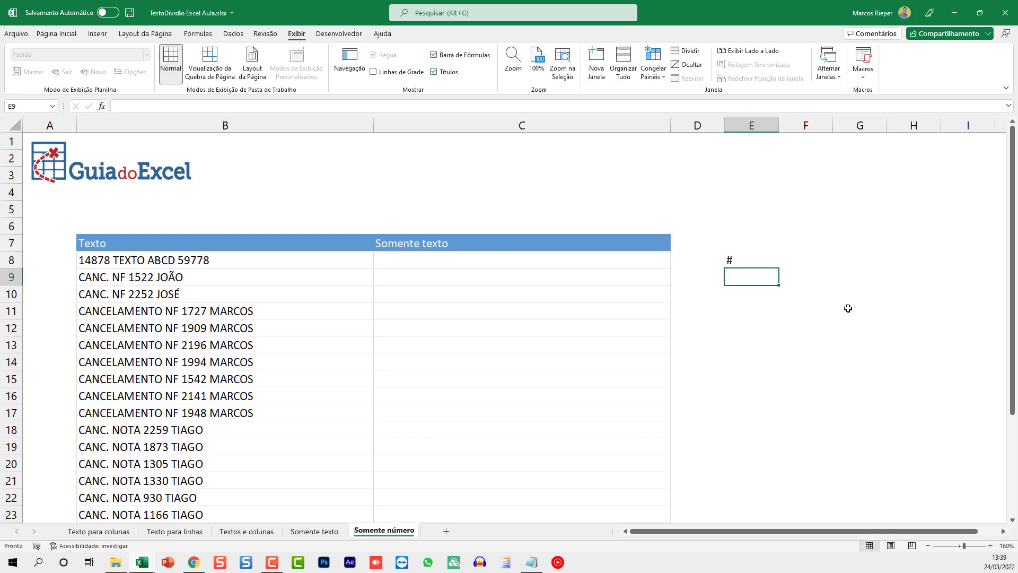
Step: Try character codes 36 and 37 in the E8 CARACT formula
key("Up")
key("F2")
key("Left")
key("shift+Left")
type("6")
key("Return")
key("Up")
key("F2")
key("Left")
type("7")
key("Return")
key("Up")
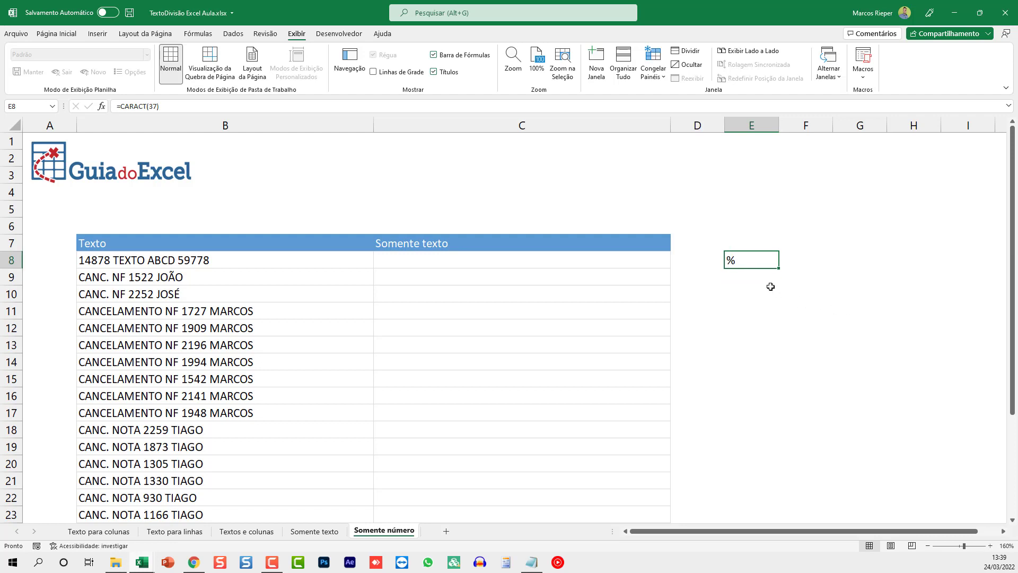
Step: Set the character code in the E8 CARACT formula to 1
key("F2")
key("Left")
key("shift+Left")
key("shift+Left")
type("1")
key("Return")
key("Up")
Step: Replace the fixed code in E8 with a row-based one: =CARACT(LIN()-7)
key("F2")
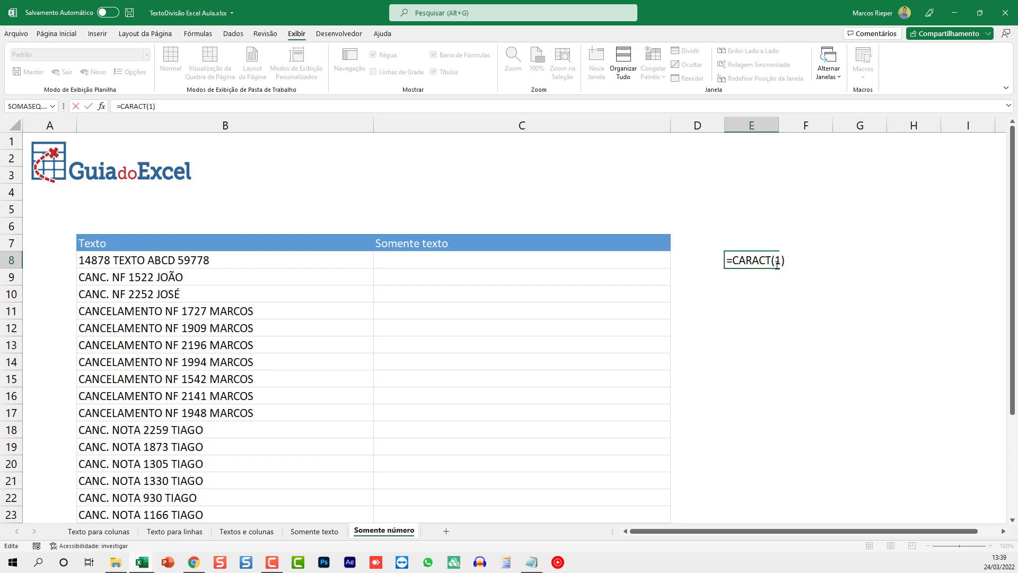
double_click(777, 260)
type("LIN()-7")
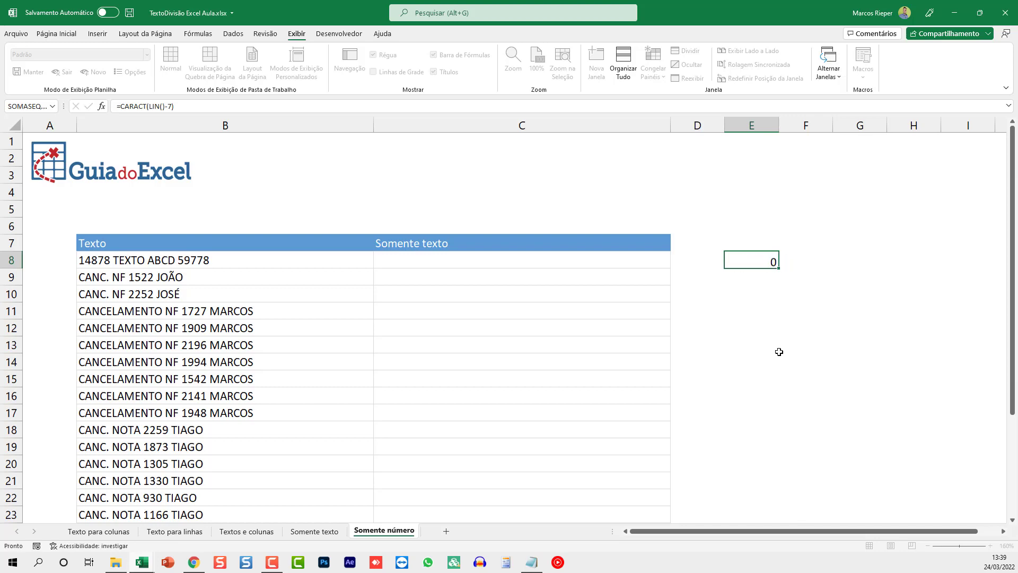
key("Return")
key("Up")
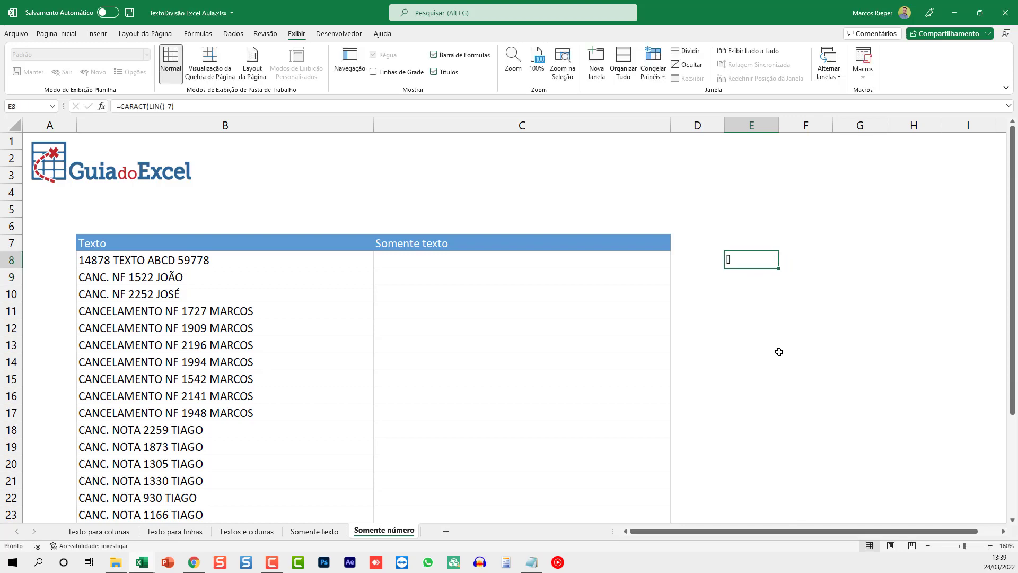
Step: Fill the CARACT formula from E8 down column E to row 289
left_click_drag(780, 269, 761, 500)
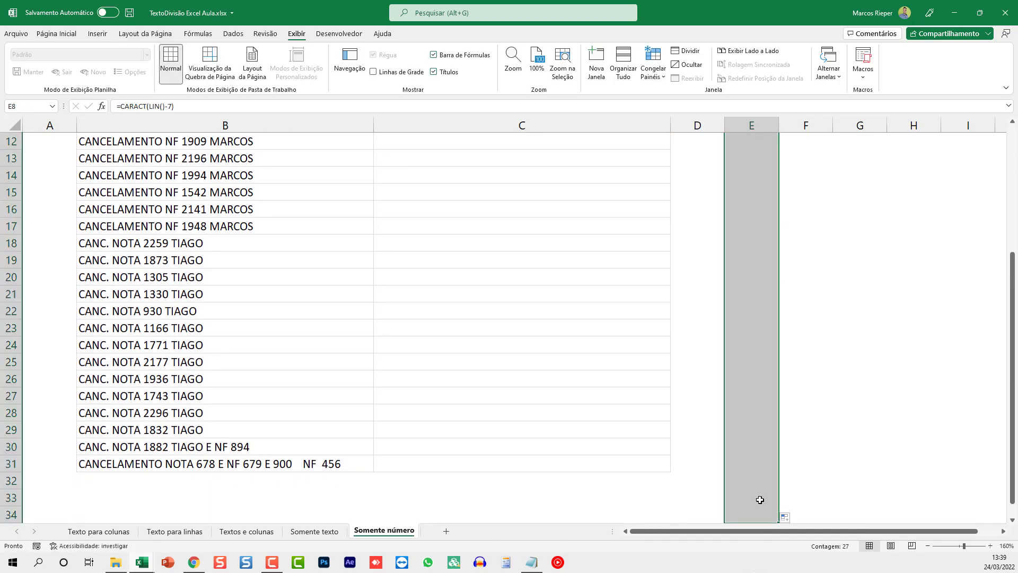
scroll(779, 372, "down", 6)
left_click_drag(779, 269, 789, 450)
scroll(790, 450, "down", 3)
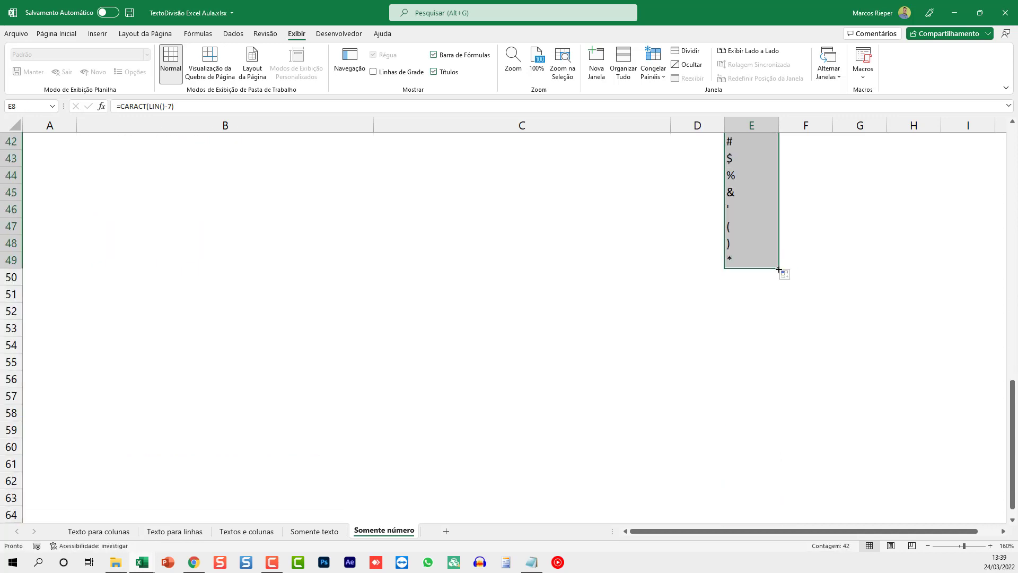
left_click_drag(779, 269, 787, 436)
scroll(787, 436, "down", 1)
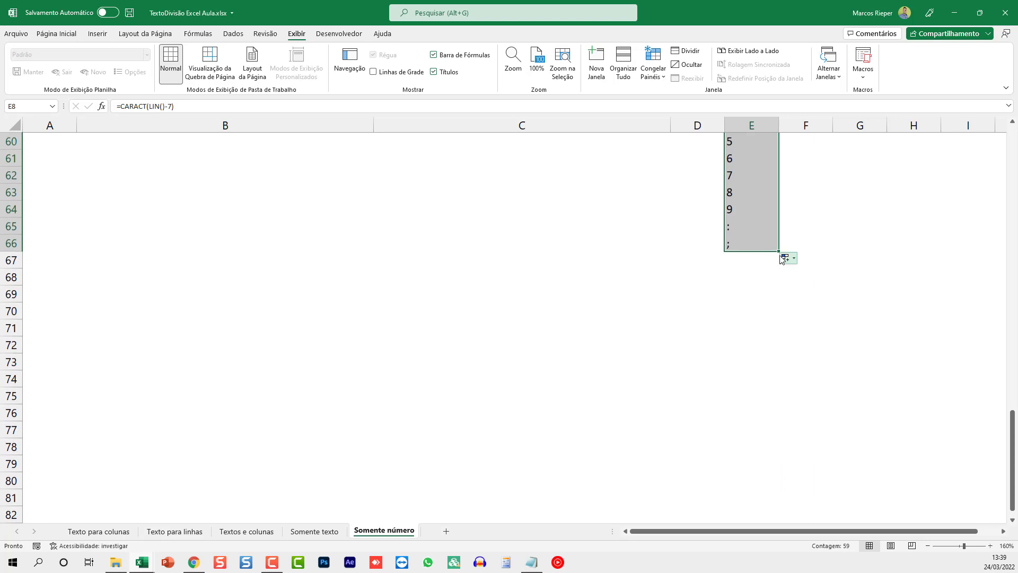
left_click_drag(780, 255, 777, 455)
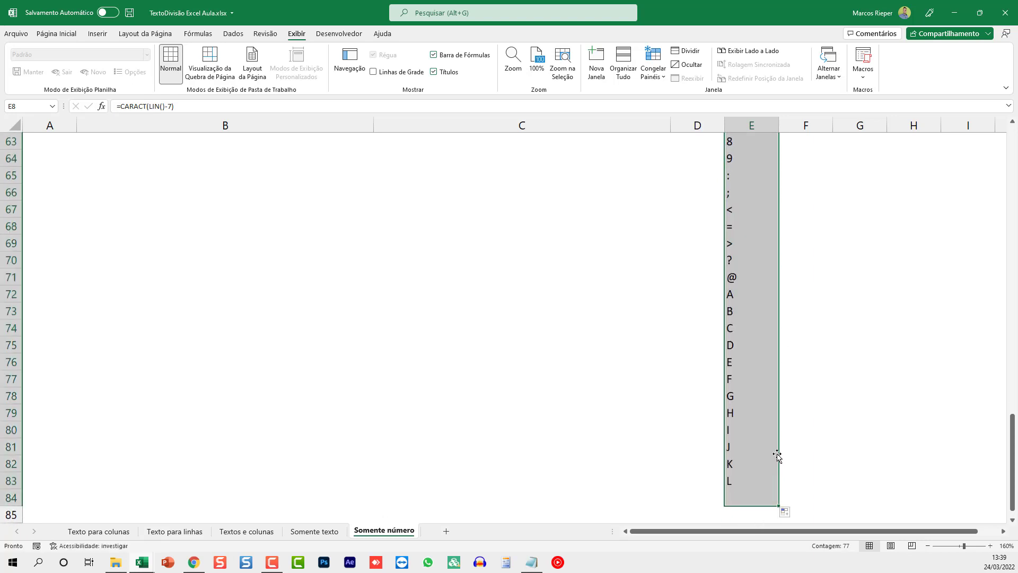
scroll(777, 455, "down", 4)
left_click_drag(778, 303, 769, 518)
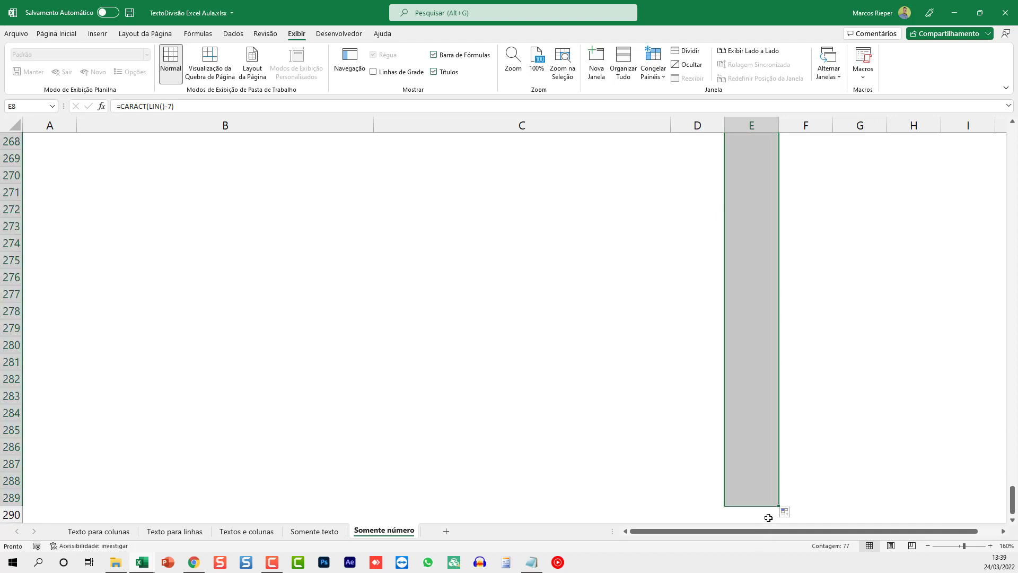
Step: Delete the #VALOR! formulas below the last valid character, from E263 to the end of the filled range
scroll(777, 451, "up", 6)
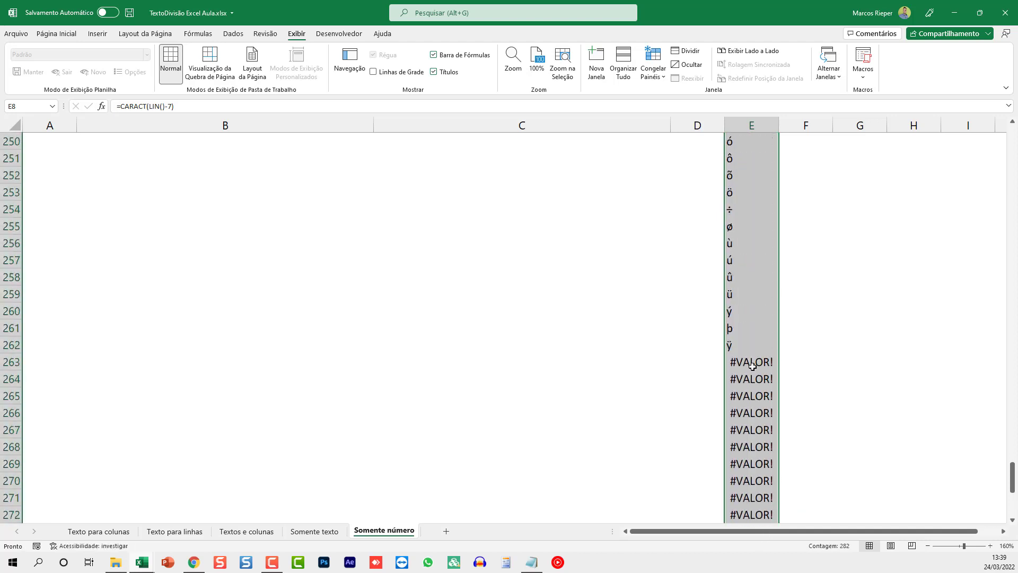
left_click(776, 359)
key("ctrl+shift+Down")
key("Delete")
key("Up")
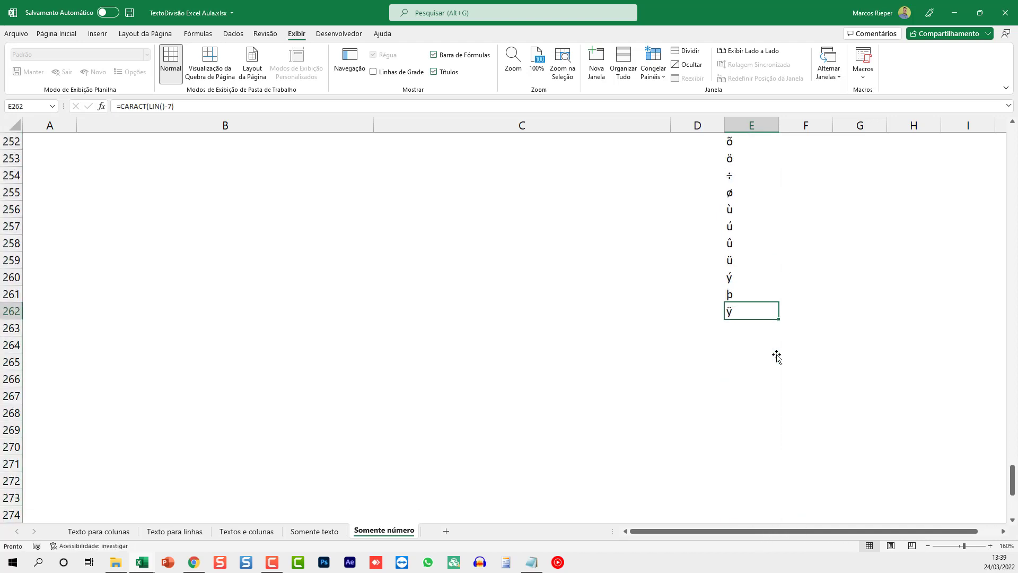
Step: Check how many characters E8:E262 holds, review the list, and locate the digits 0 to 9 in E55:E64
key("ctrl+shift+Up")
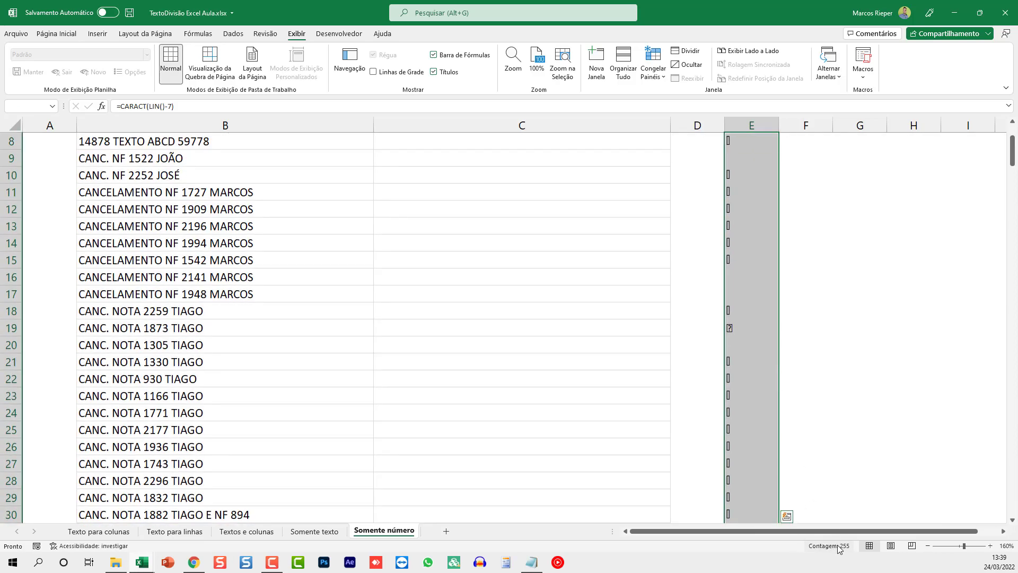
left_click(768, 204)
key("ctrl+Down")
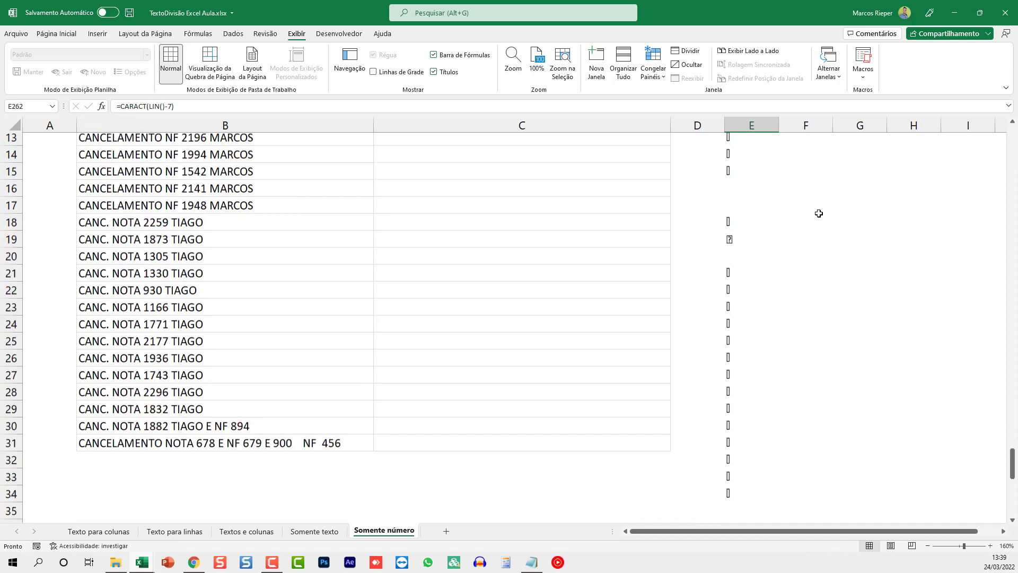
scroll(819, 212, "up", 15)
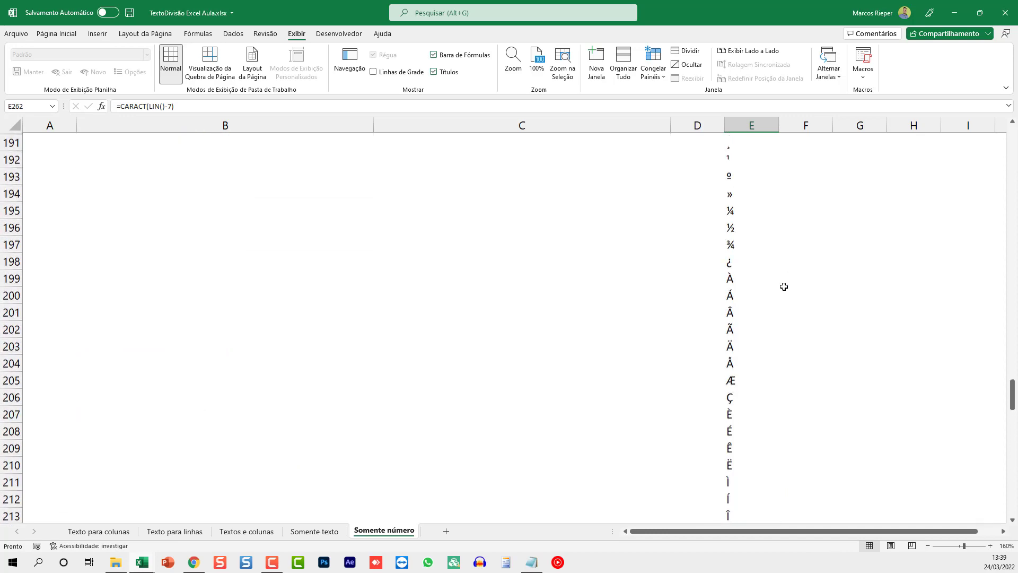
scroll(784, 287, "up", 20)
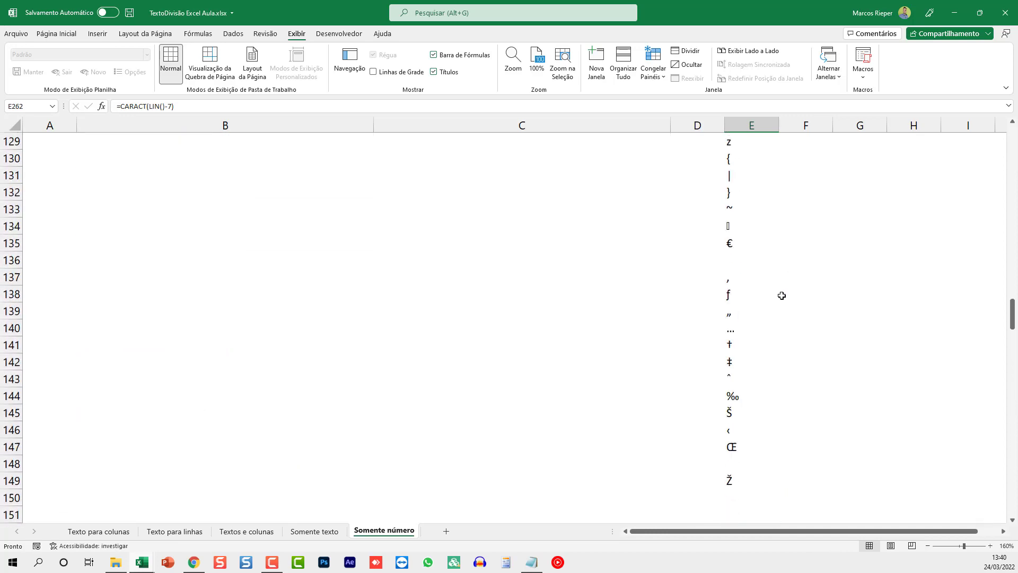
scroll(781, 295, "up", 19)
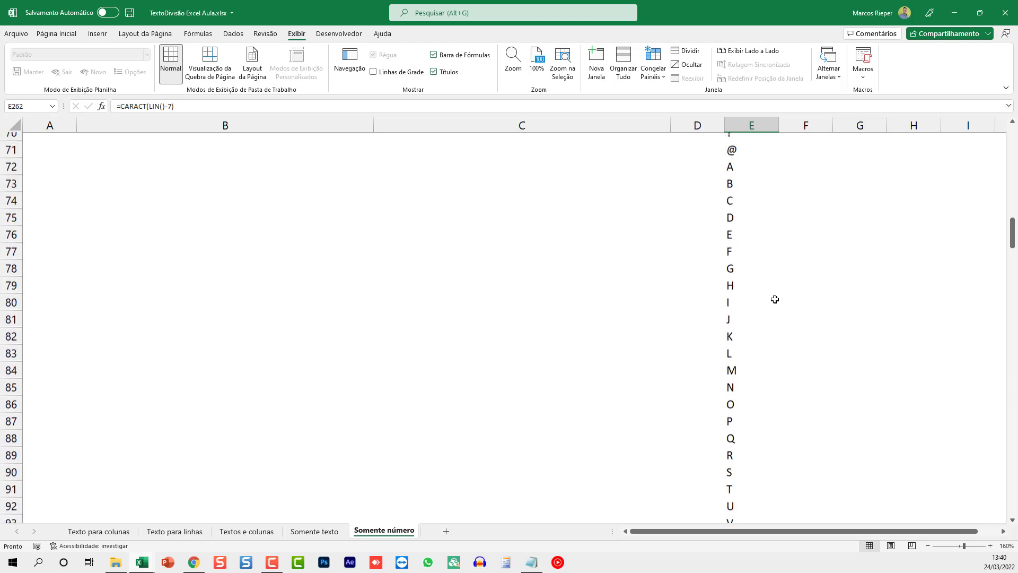
scroll(775, 300, "up", 8)
left_click_drag(730, 259, 775, 421)
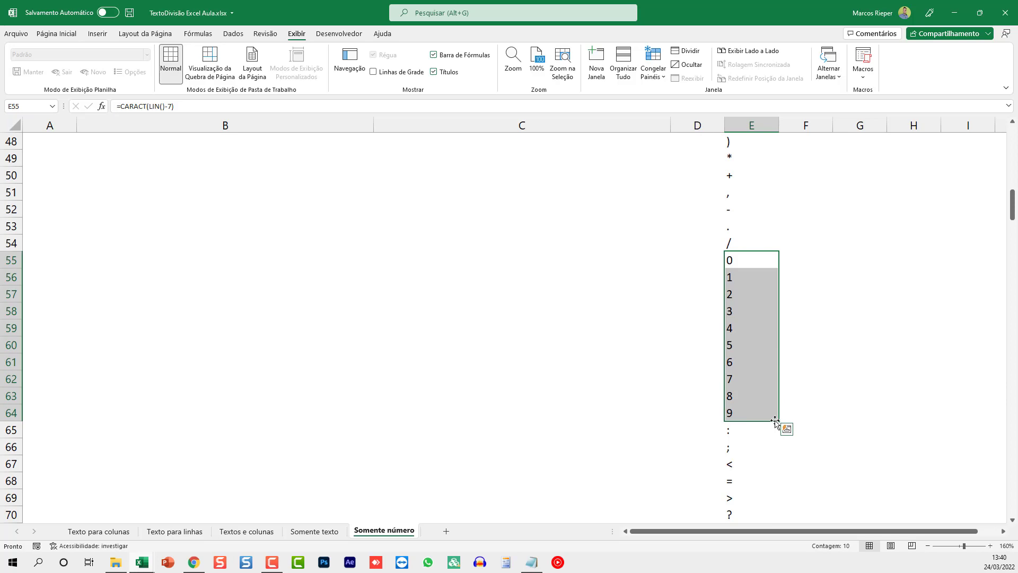
Step: Enter 1 in F8, beside the first character of the list, as the starting code number
key("Up")
key("ctrl+Up")
key("Down")
key("Up")
key("Right")
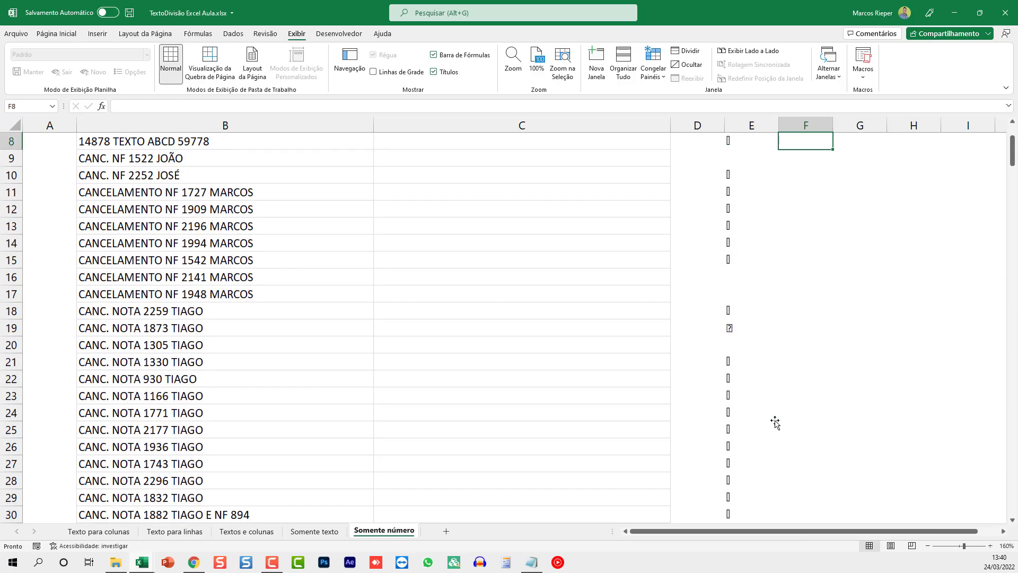
type("1")
key("Return")
key("Up")
Step: Fill the 1 in F8 down beside the whole character list, and undo that fill
double_click(833, 151)
scroll(822, 341, "down", 2)
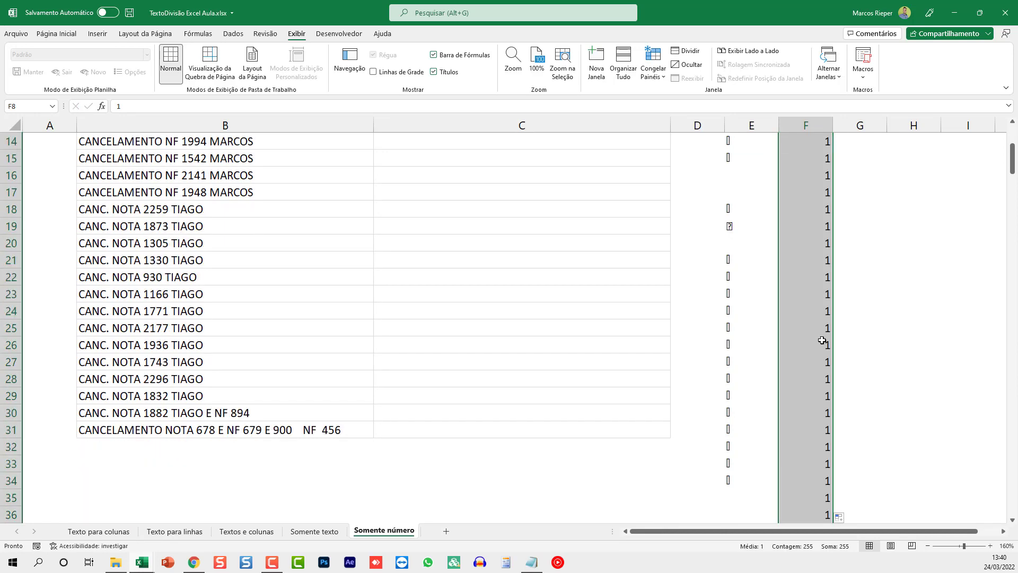
scroll(822, 341, "up", 4)
key("ctrl+z")
Step: Fill F8:F17 as a series from 1 to 10 and extend the numbering down alongside the characters in column E
left_click_drag(833, 270, 834, 399)
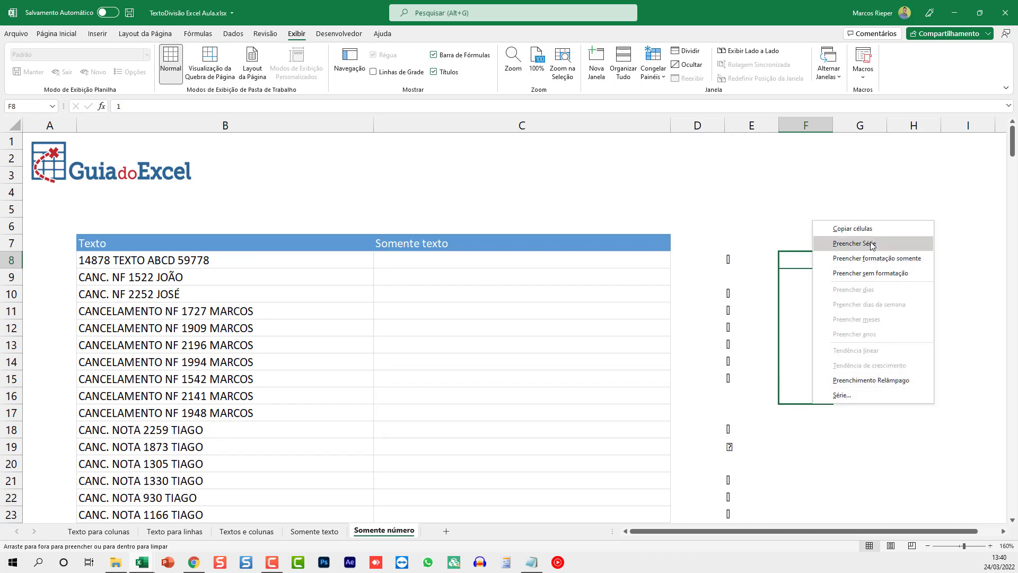
left_click(873, 245)
left_click_drag(822, 380, 832, 402)
double_click(833, 401)
left_click(835, 412)
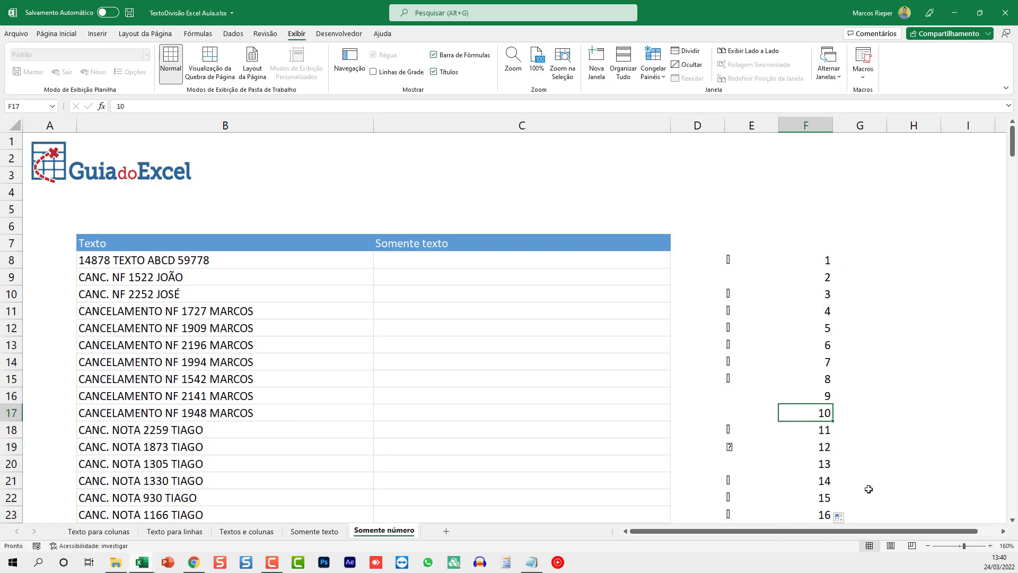
Step: Examine the digits 0 to 9 with their codes in E55:F64, and the codes alone in F55:F64
scroll(837, 487, "down", 7)
scroll(838, 487, "down", 10)
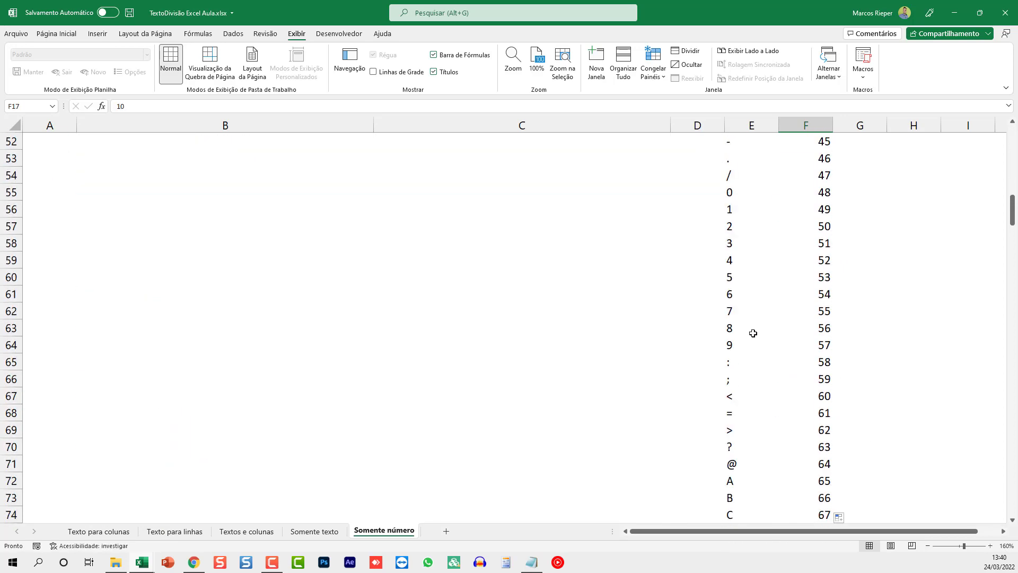
left_click_drag(731, 346, 821, 199)
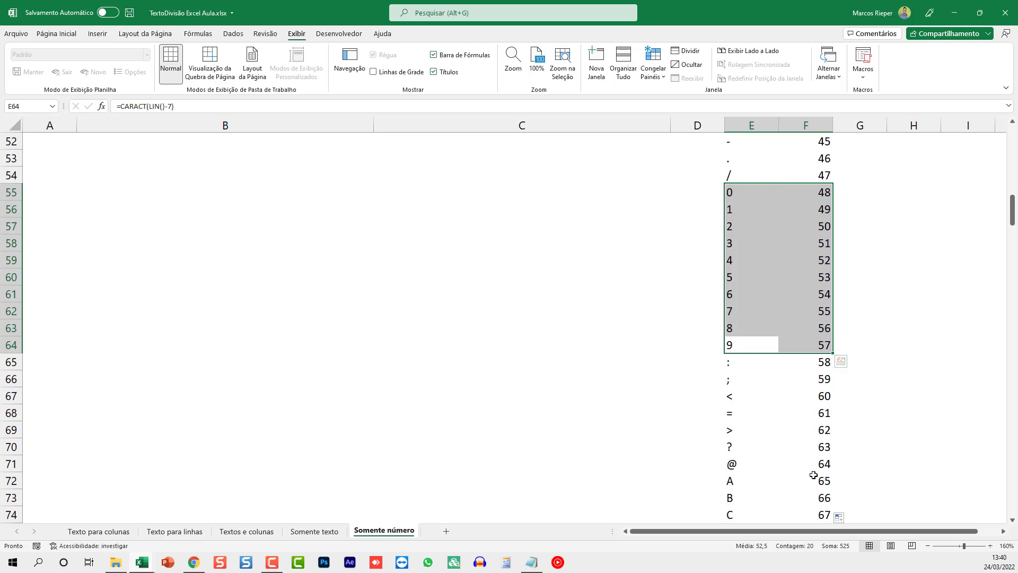
left_click_drag(817, 345, 802, 192)
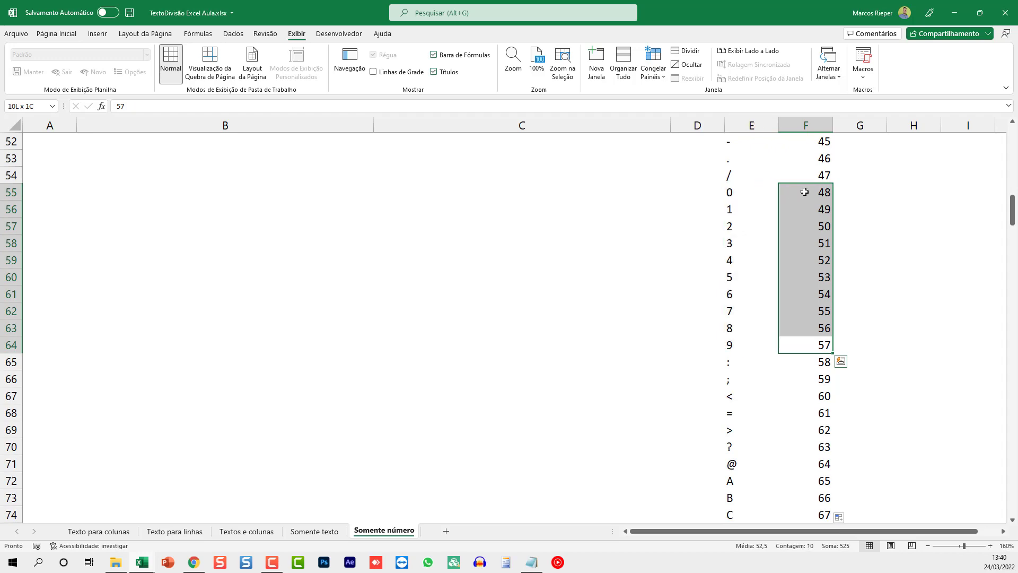
Step: Note the digit code range 48-57 in F1
key("ctrl+Up")
key("ctrl+Up")
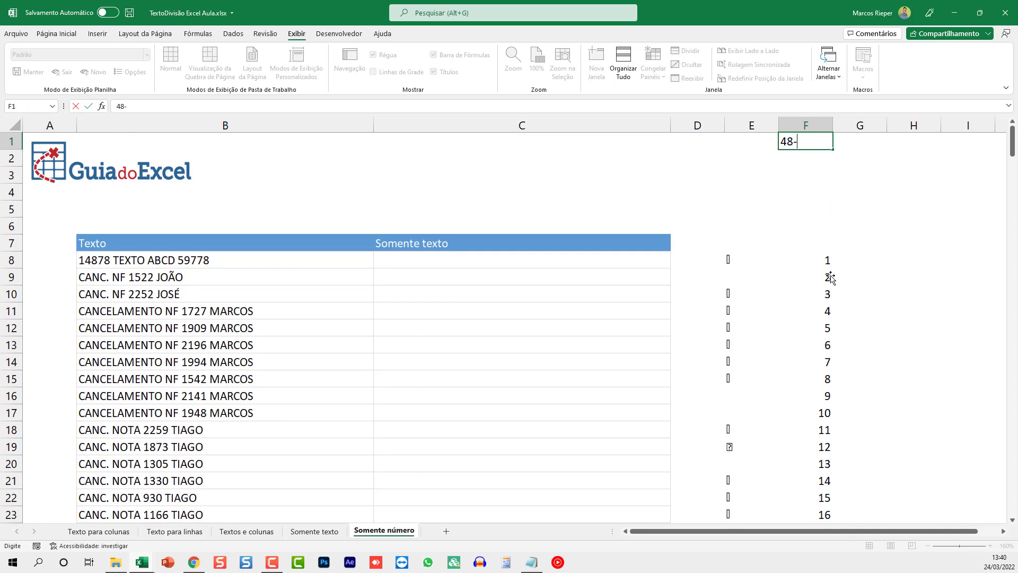
type("57")
key("Return")
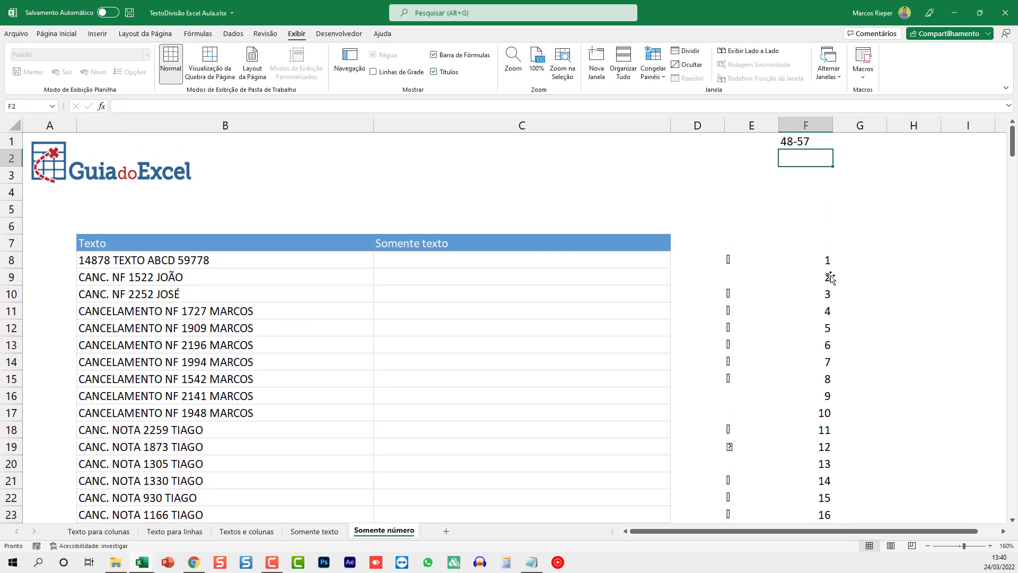
Step: Enter the non-digit code ranges as text, 1-47 in F2 and 58-255 in F3
type("1-47")
key("Return")
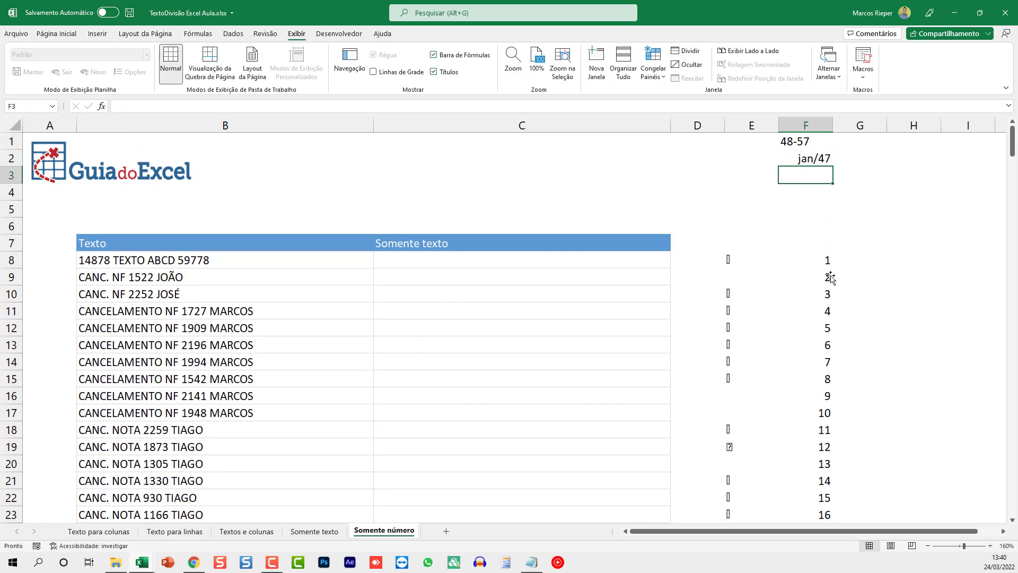
key("Up")
type("'1-47")
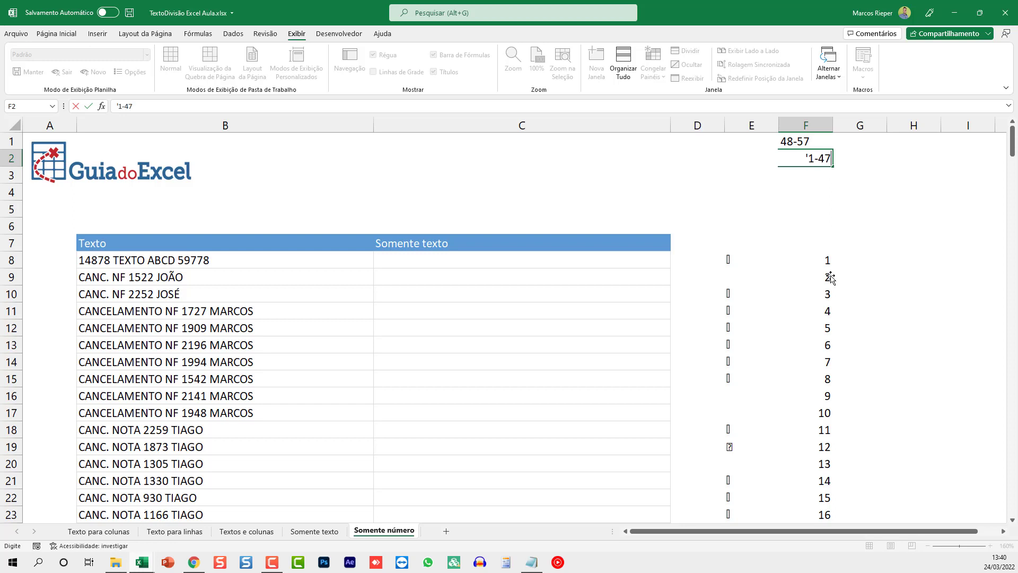
key("Return")
type("'")
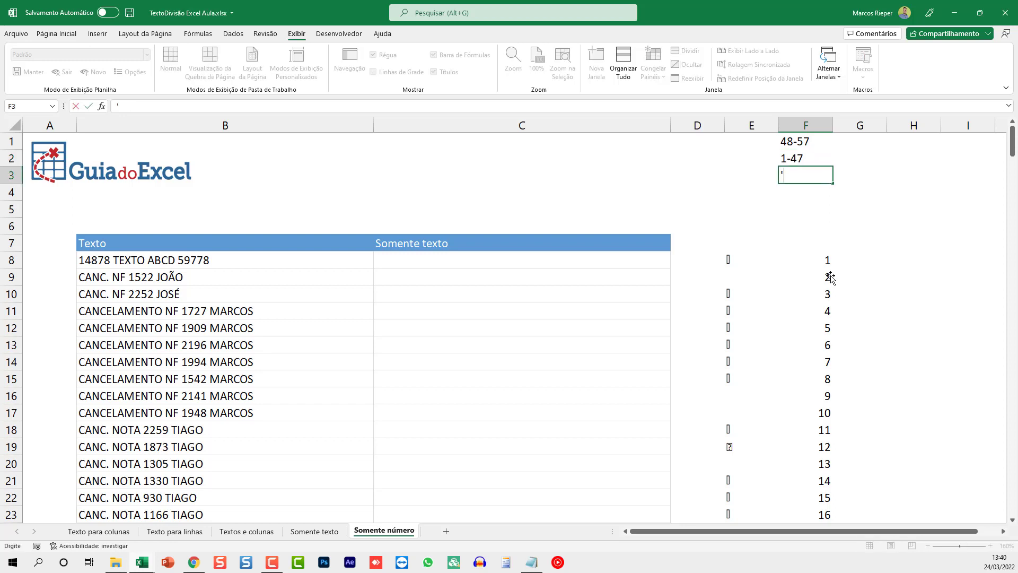
type("58-255")
key("Return")
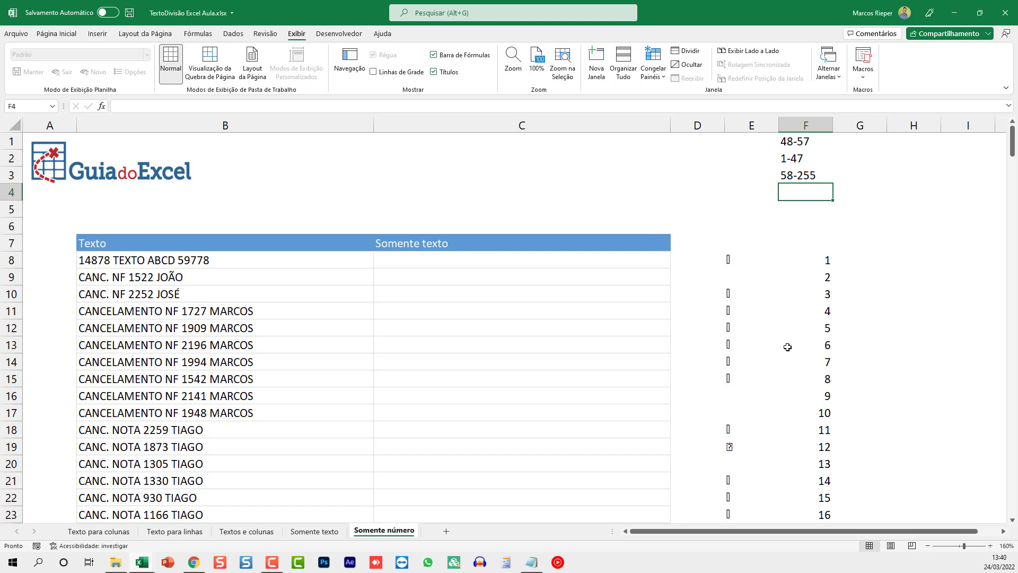
Step: Clear the CARACT character list and its code numbers from E8 and F8 down
left_click(891, 256)
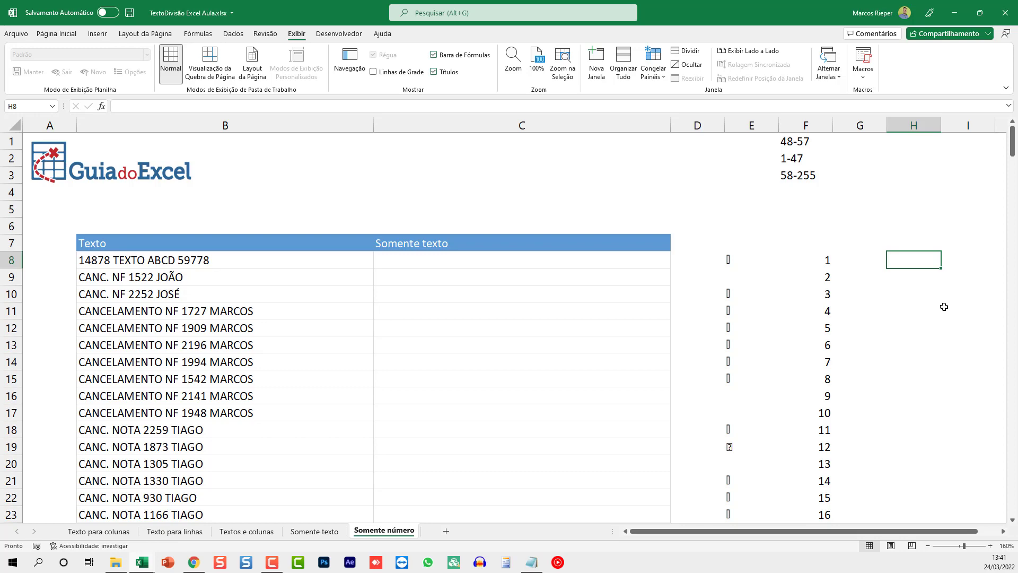
key("Left")
key("Left")
key("Left")
key("Left")
key("Right")
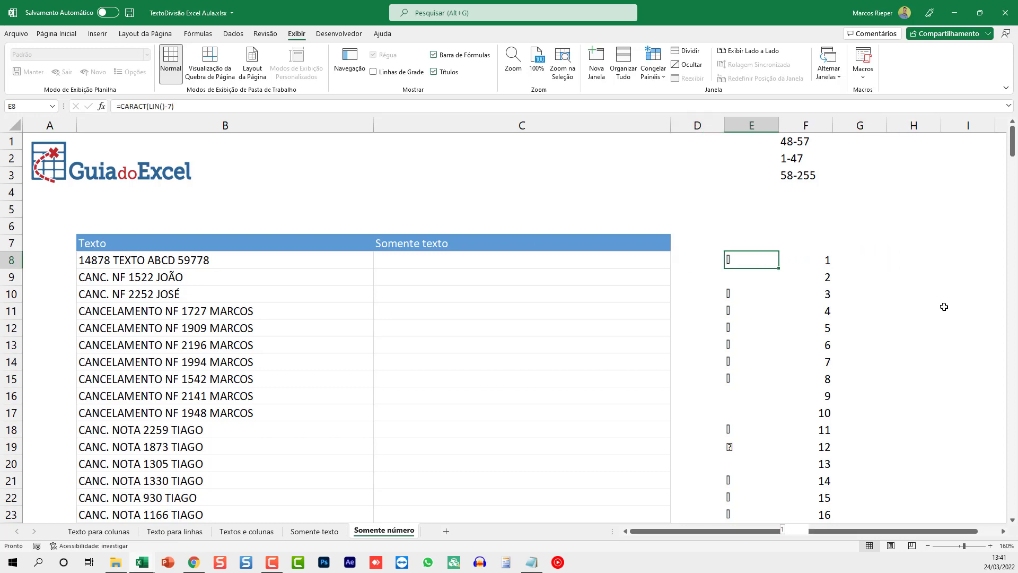
key("shift+Right")
key("ctrl+shift+Down")
key("Delete")
key("Up")
key("Down")
key("Up")
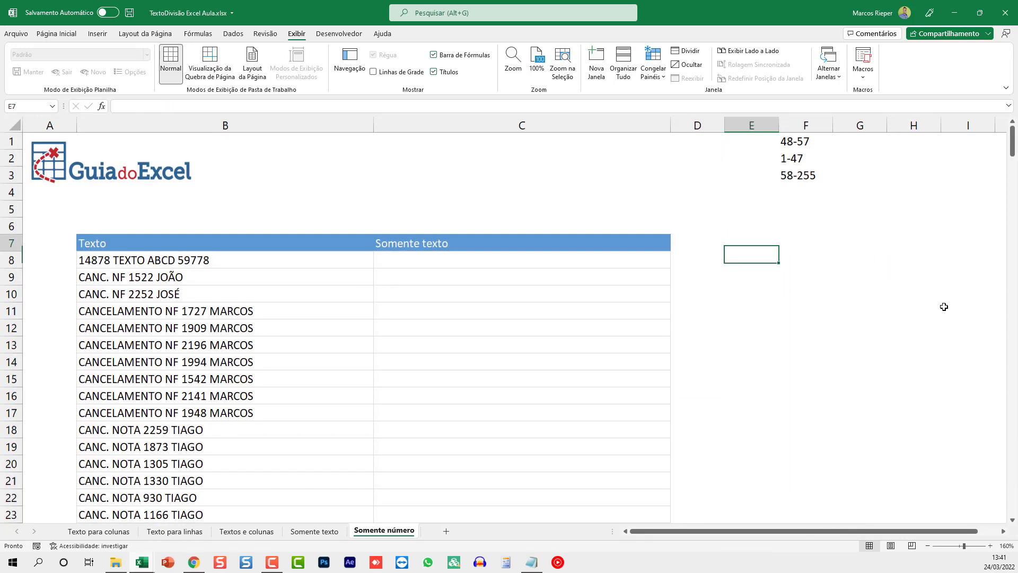
key("Down")
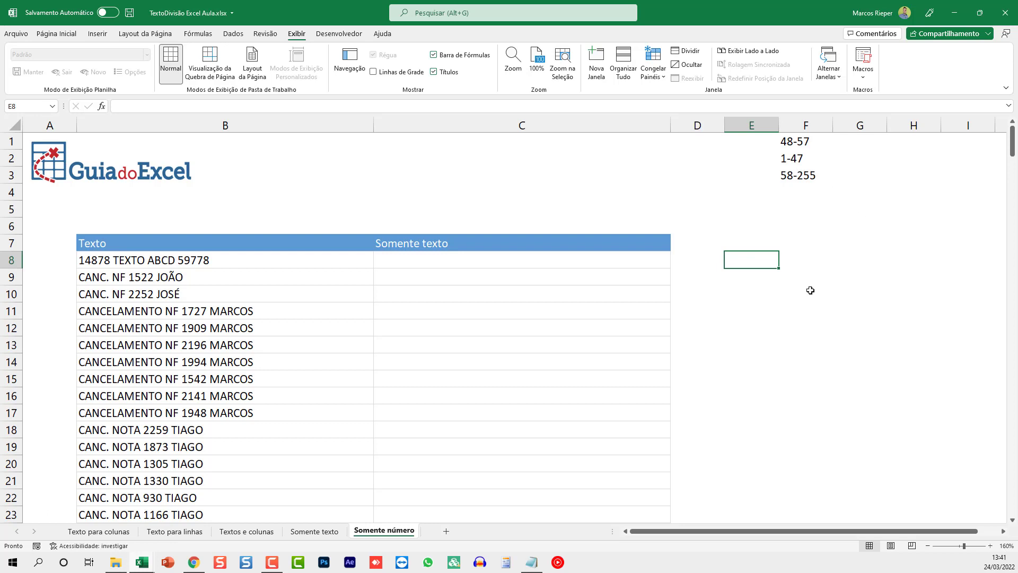
Step: Enter =CARACT(SEQUÊNCIA(47;;1)) in E8 to list the characters before the digits, and check the spilled range
type("=CARACT(")
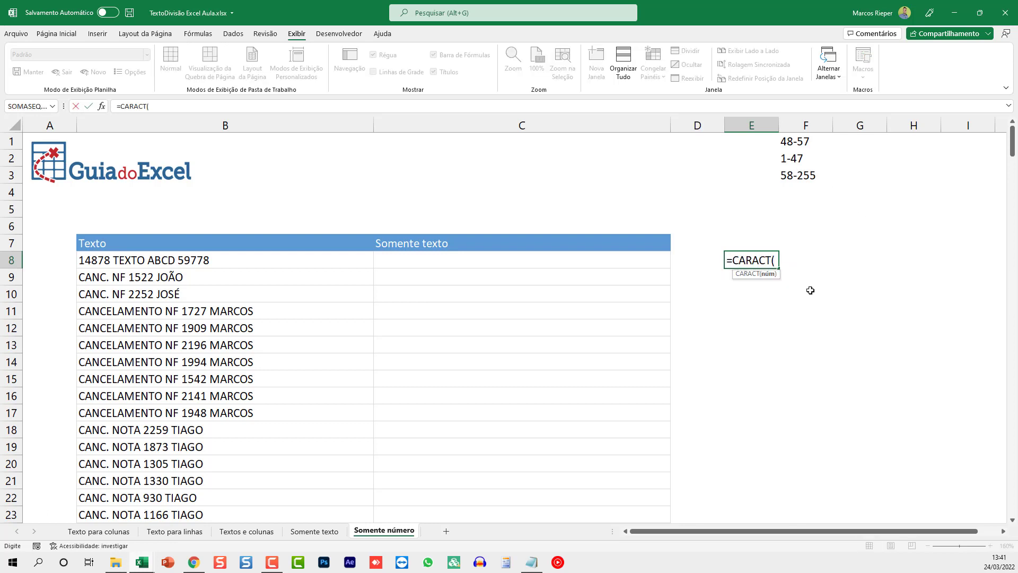
type("SEQU")
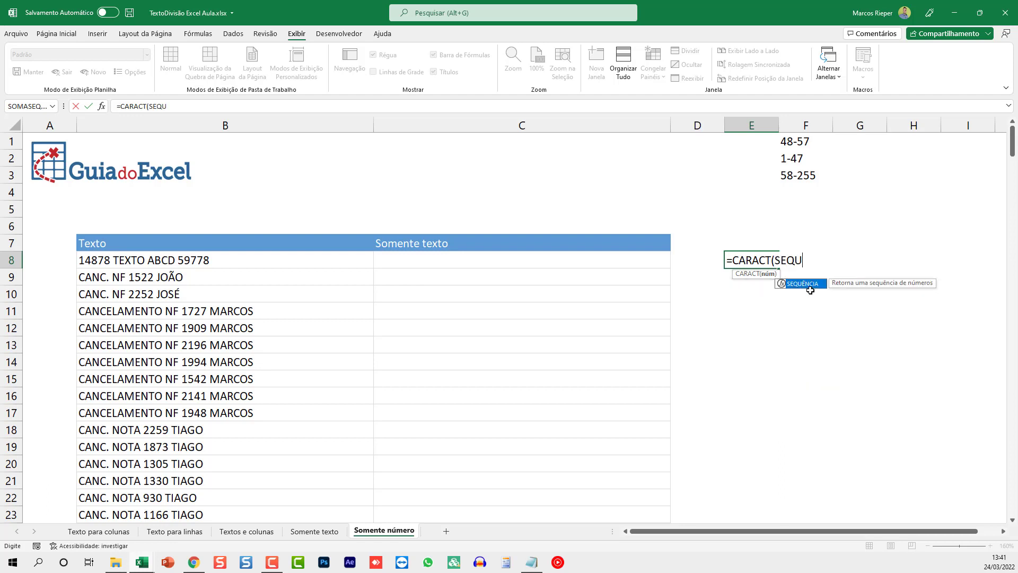
type("ÊNCIA(47")
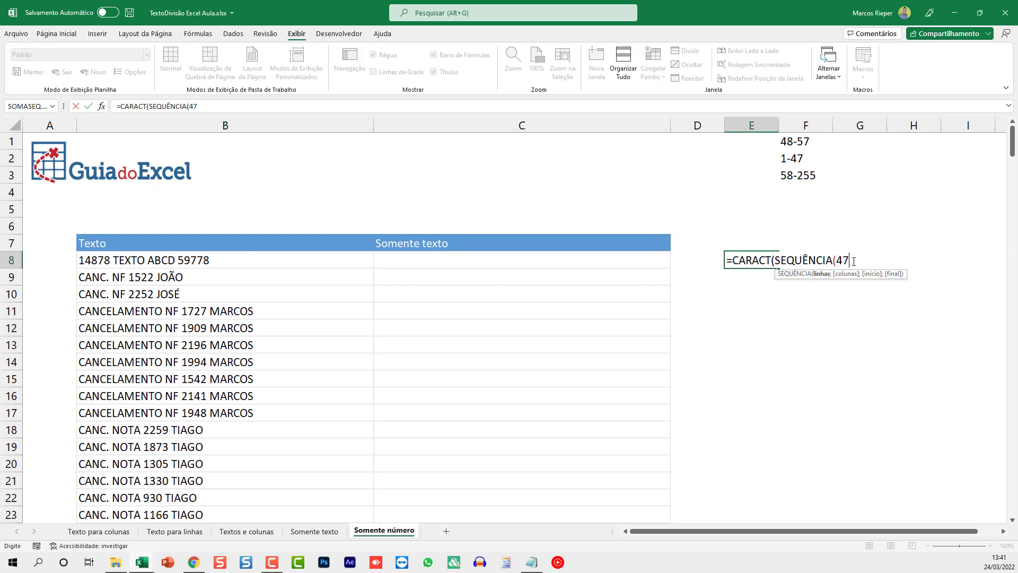
type(";;1))")
key("Return")
key("Up")
scroll(854, 305, "down", 1)
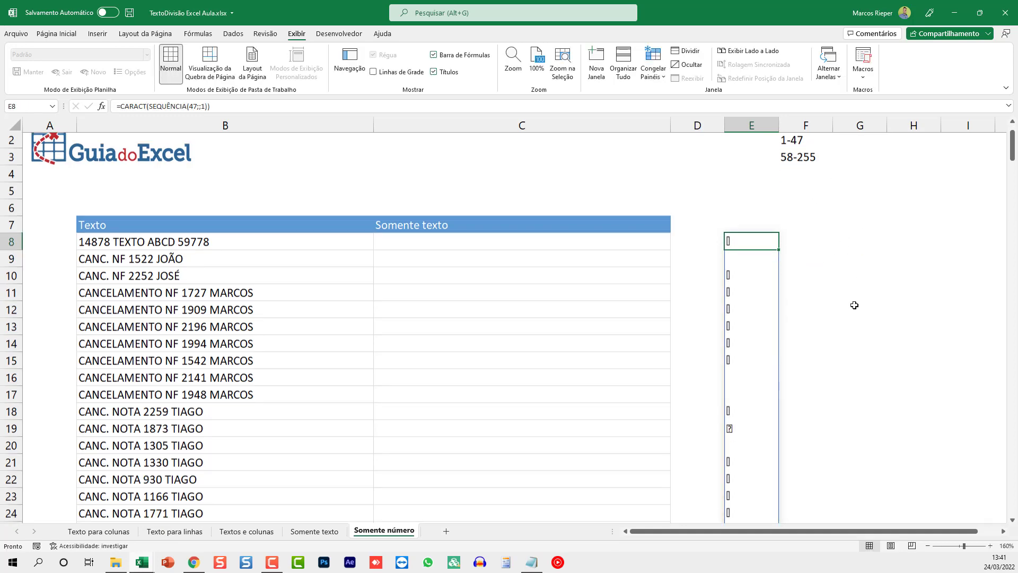
scroll(855, 304, "down", 14)
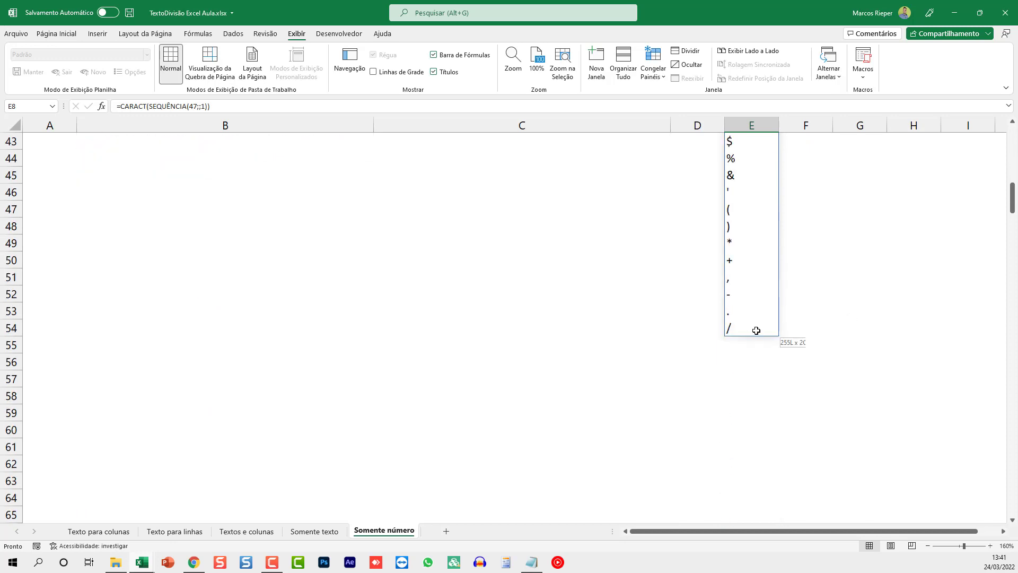
left_click(756, 330, "shift")
scroll(816, 321, "up", 12)
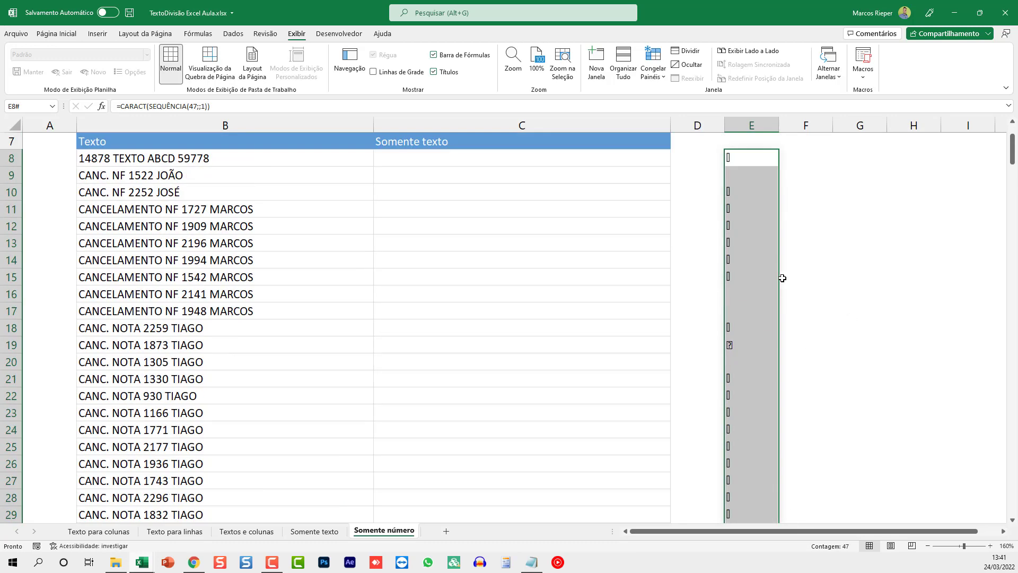
scroll(782, 277, "up", 2)
Step: Calculate 255-58 as a scratch formula in G6 and clear the cell
left_click(790, 177)
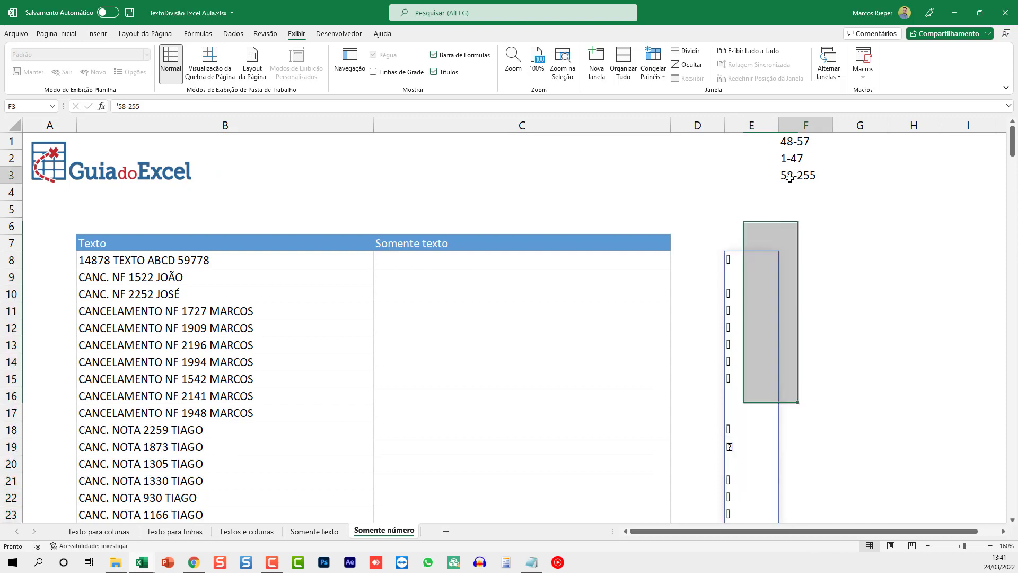
left_click(875, 222)
type("255-")
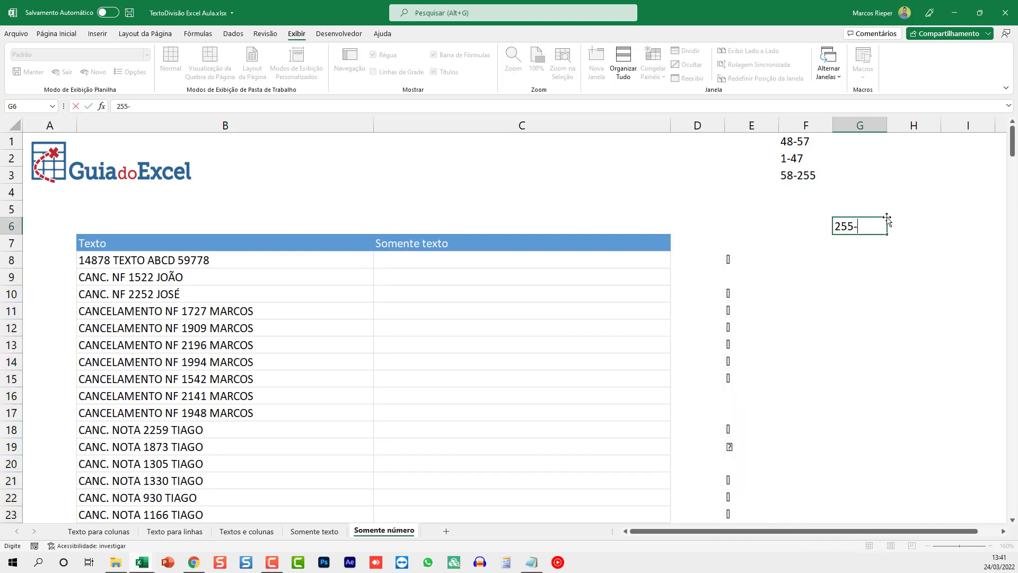
type("58")
key("ctrl+Return")
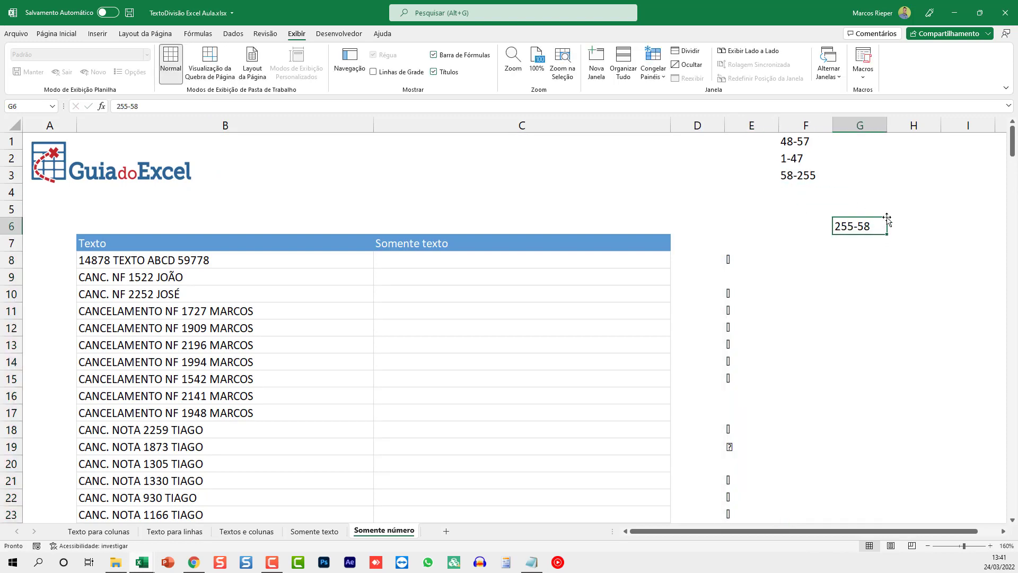
key("Home")
type("=")
key("ctrl+Return")
key("Delete")
Step: Enter =CARACT(SEQUÊNCIA(197;;58)) in F8 to list the characters after the digits
key("Down")
key("Left")
key("Left")
key("Down")
key("Right")
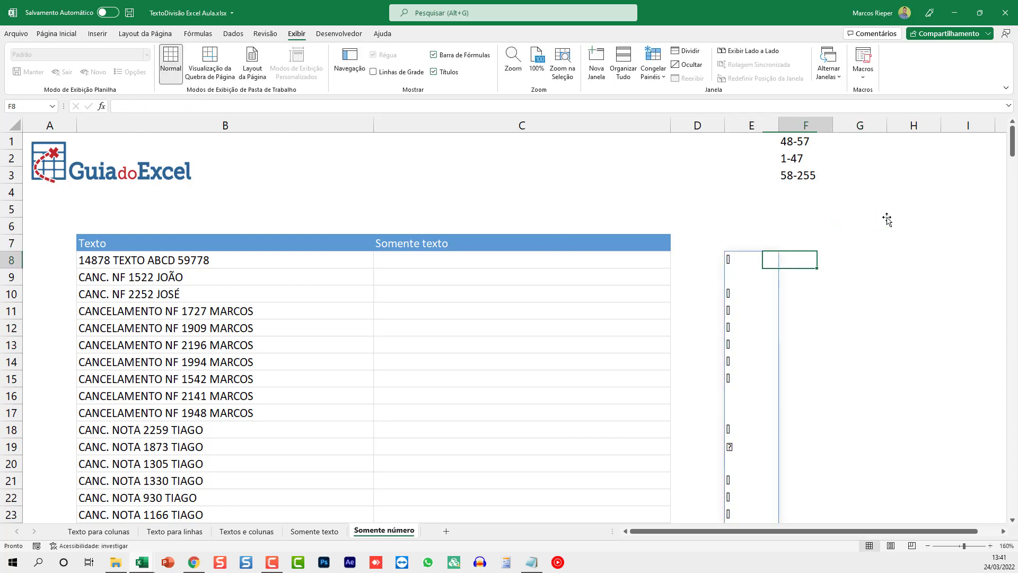
type("=")
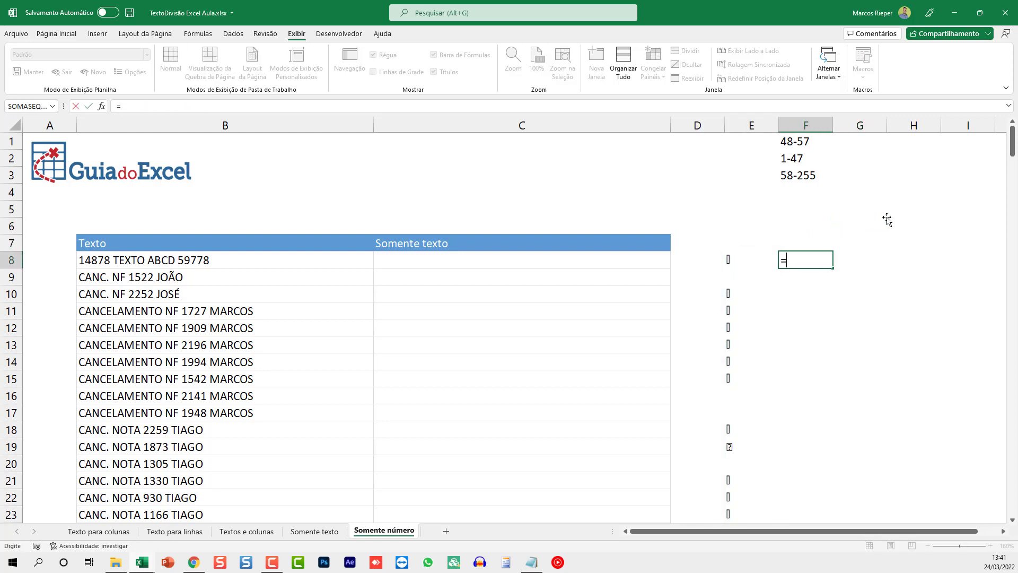
type("CARACT")
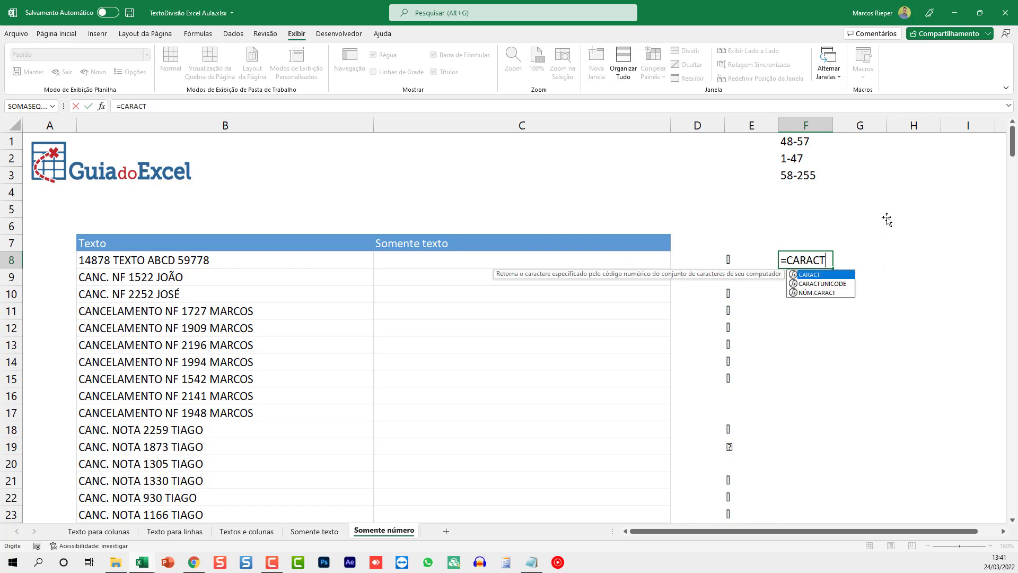
type("(SEQU")
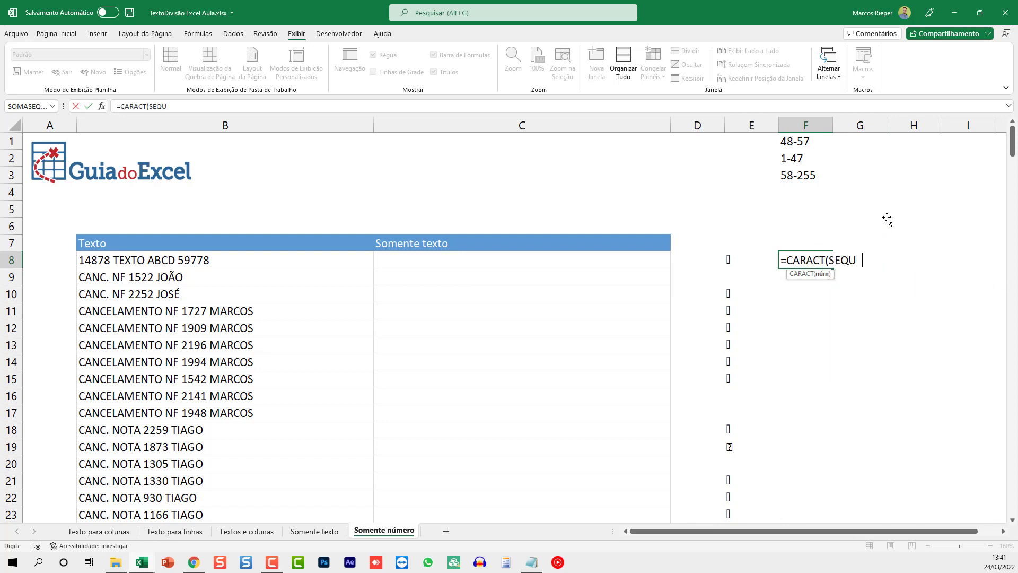
type("ÊNCIA(")
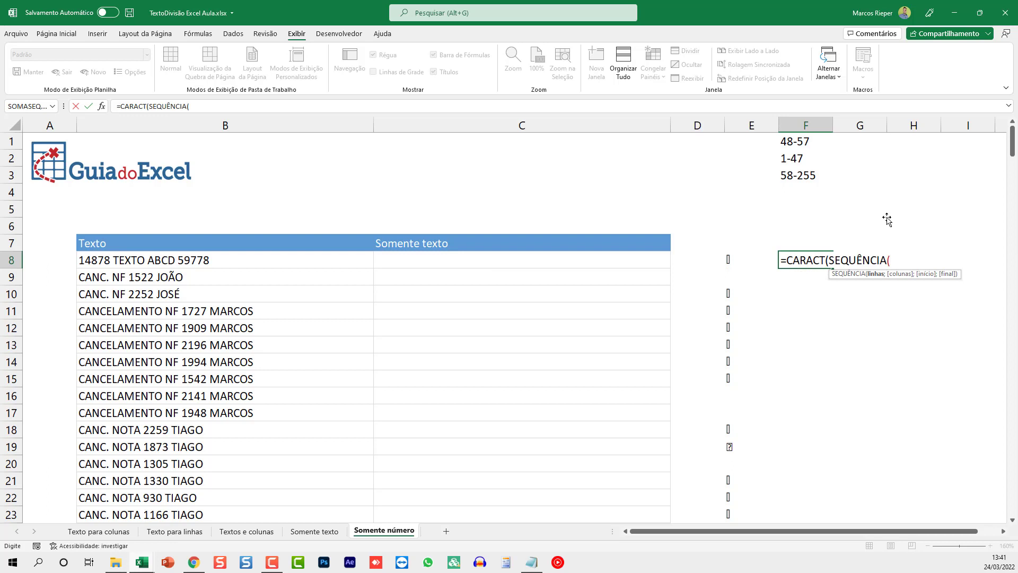
type("197;;58")
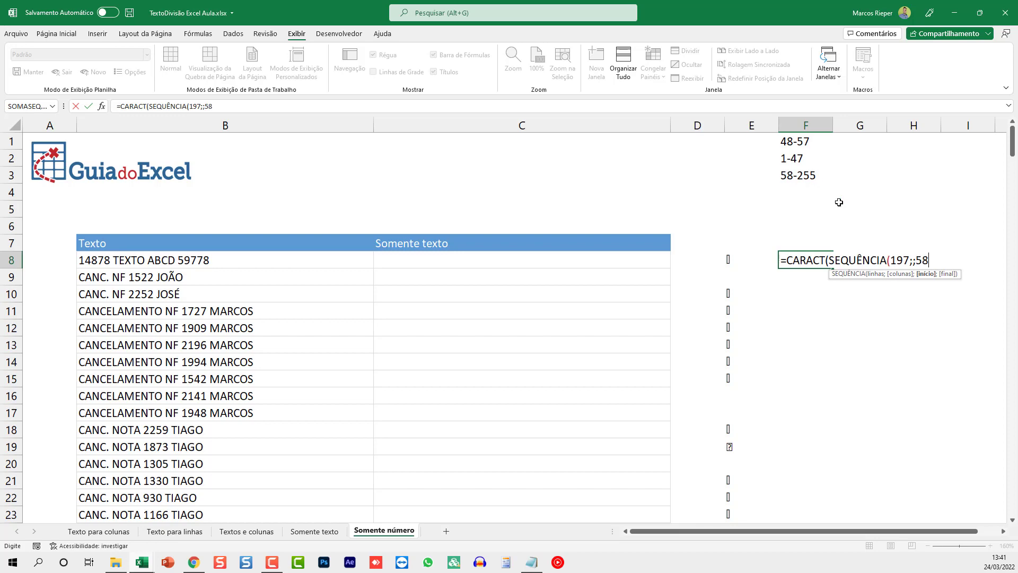
type(")")
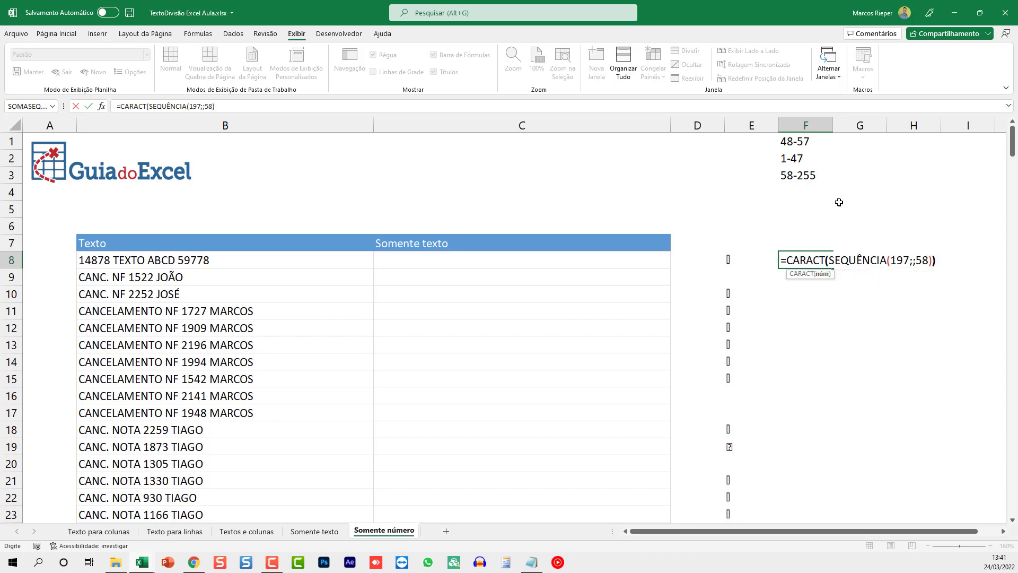
key("Return")
Step: Examine the last characters of the spilled list in column F
key("ctrl+Down")
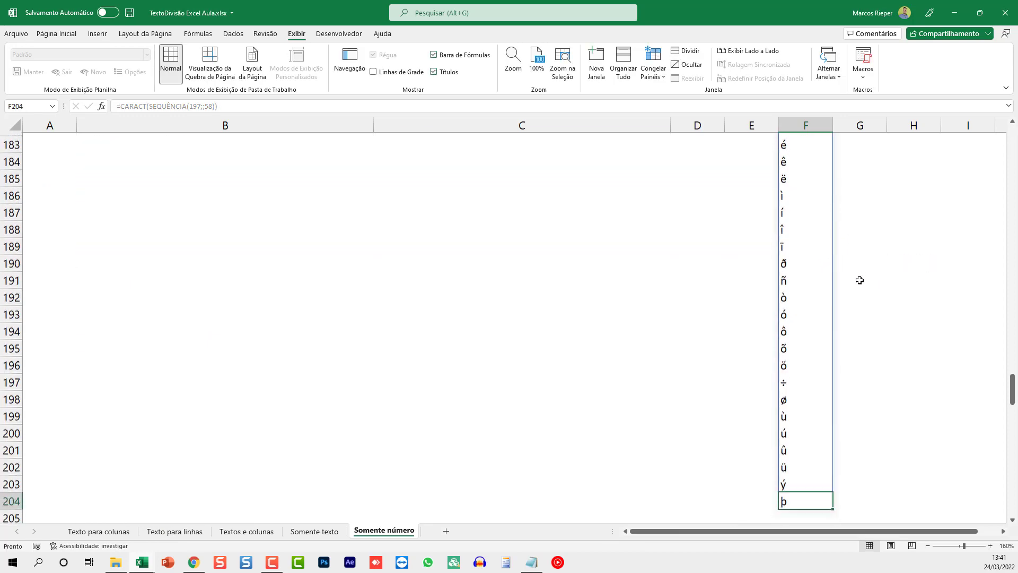
scroll(860, 280, "down", 2)
scroll(840, 315, "up", 20)
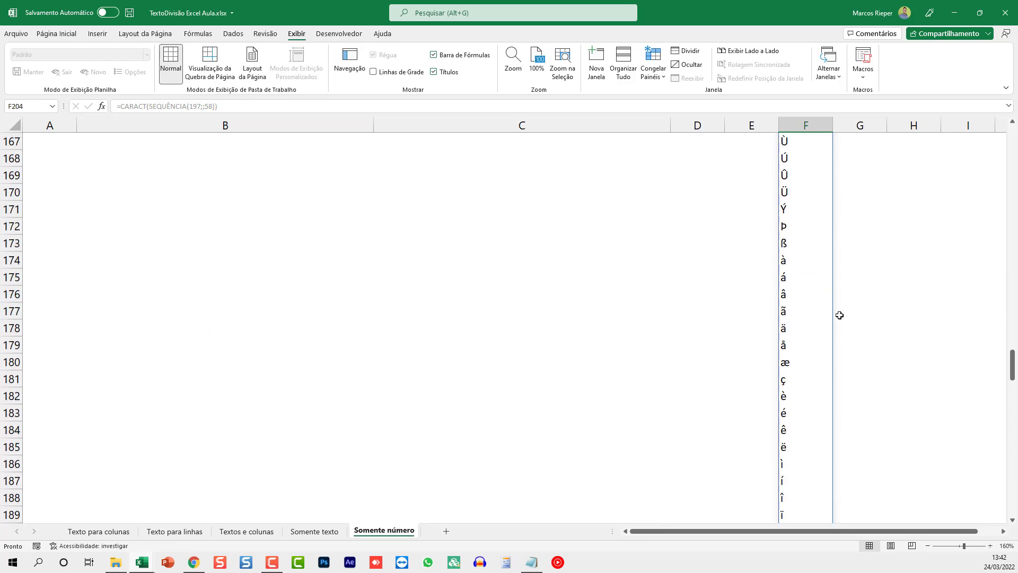
scroll(835, 313, "up", 20)
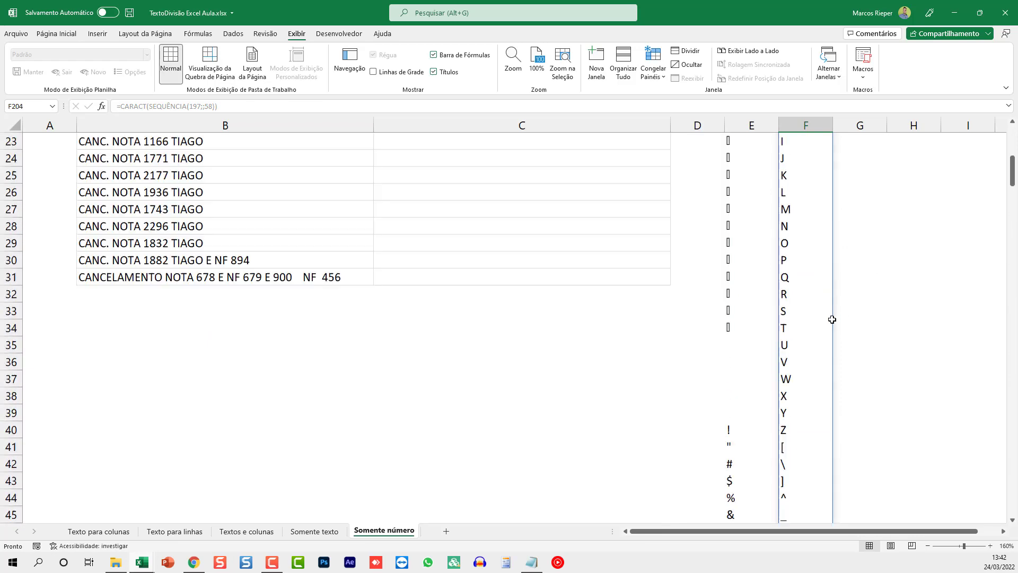
key("BackSpace")
key("Escape")
left_click(801, 254)
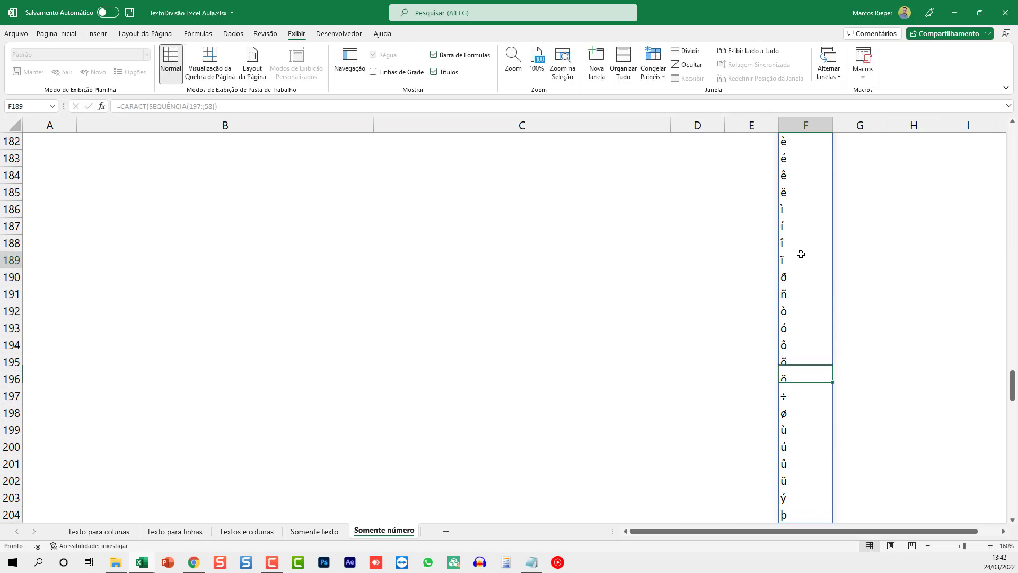
Step: Change the row count in the F8 SEQUÊNCIA formula to 198 and check the end of the list
key("ctrl+Up")
key("Down")
key("Up")
key("F2")
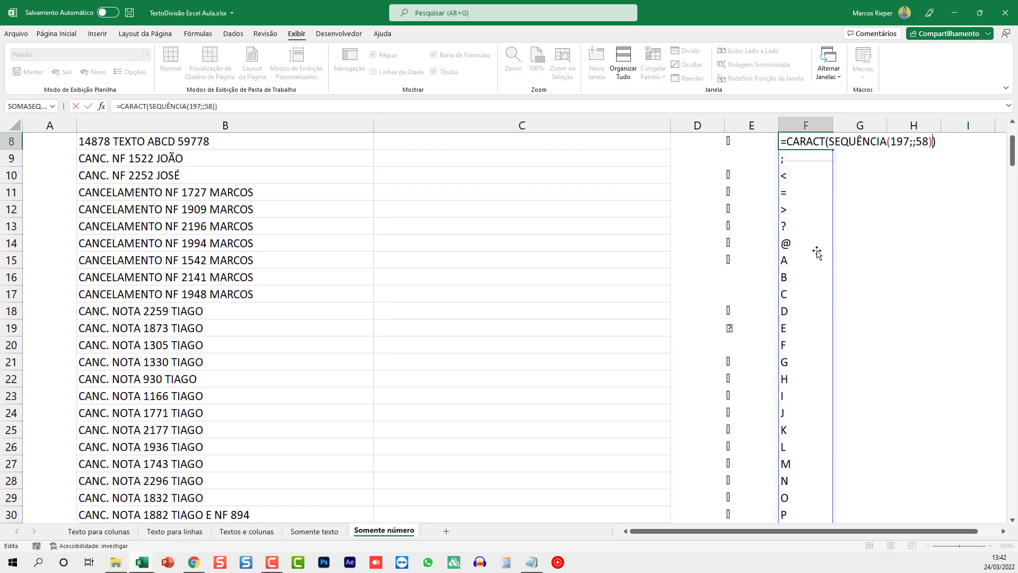
key("Left")
key("Left")
key("Left")
key("Left")
key("Left")
key("Left")
key("BackSpace")
type("8")
key("Return")
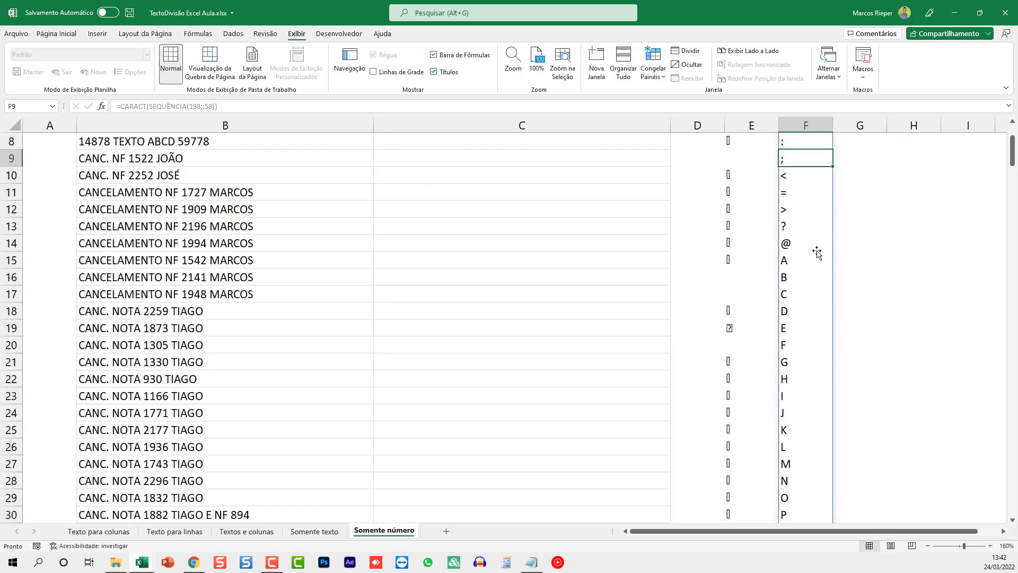
key("ctrl+Down")
key("ctrl+Up")
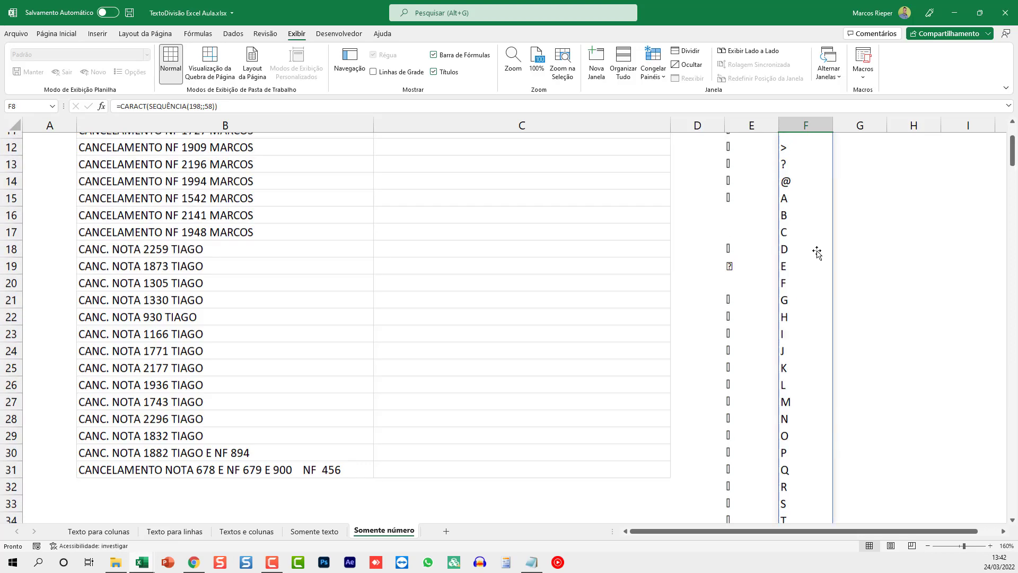
Step: Review the CARACT/SEQUÊNCIA formulas in E8 and F8 that generate the two character lists
scroll(816, 251, "up", 3)
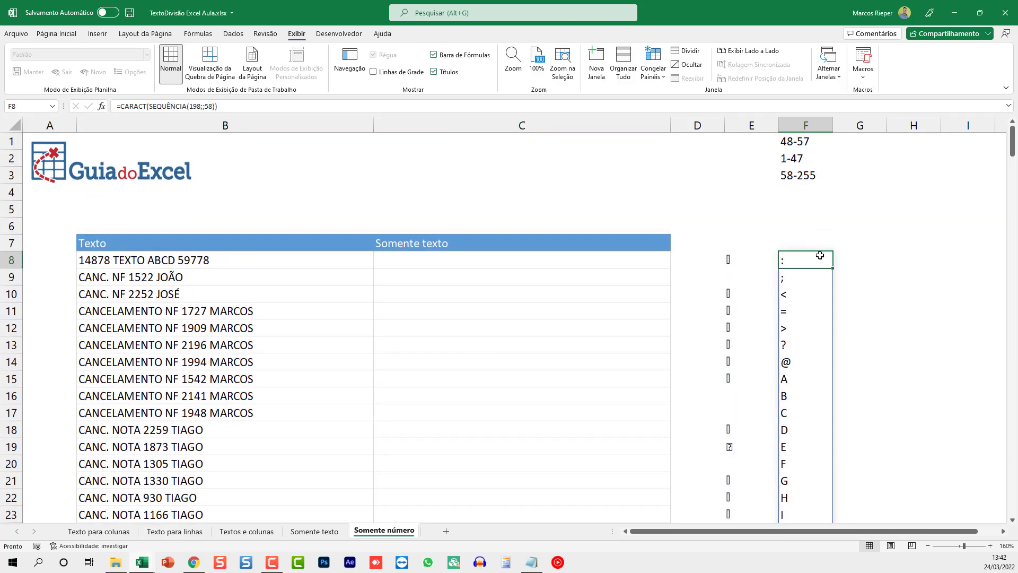
key("F2")
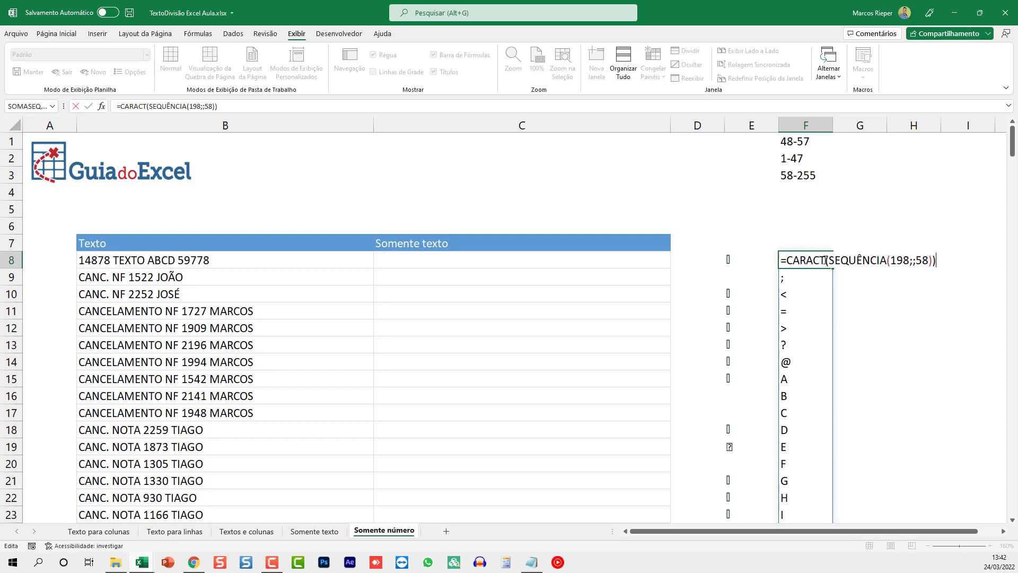
key("Escape")
left_click(754, 260)
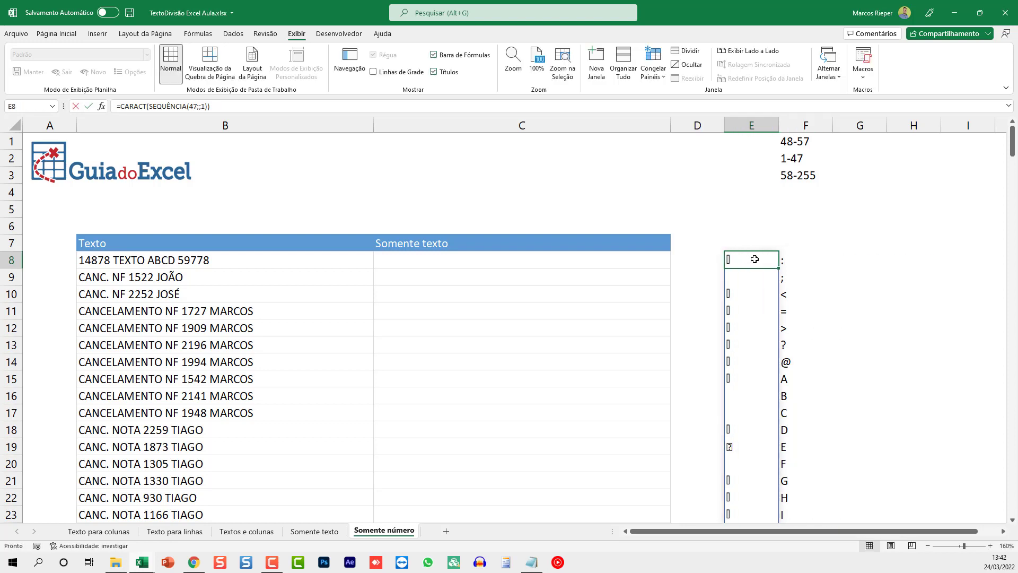
key("F2")
key("Escape")
left_click(802, 260)
key("F2")
key("Escape")
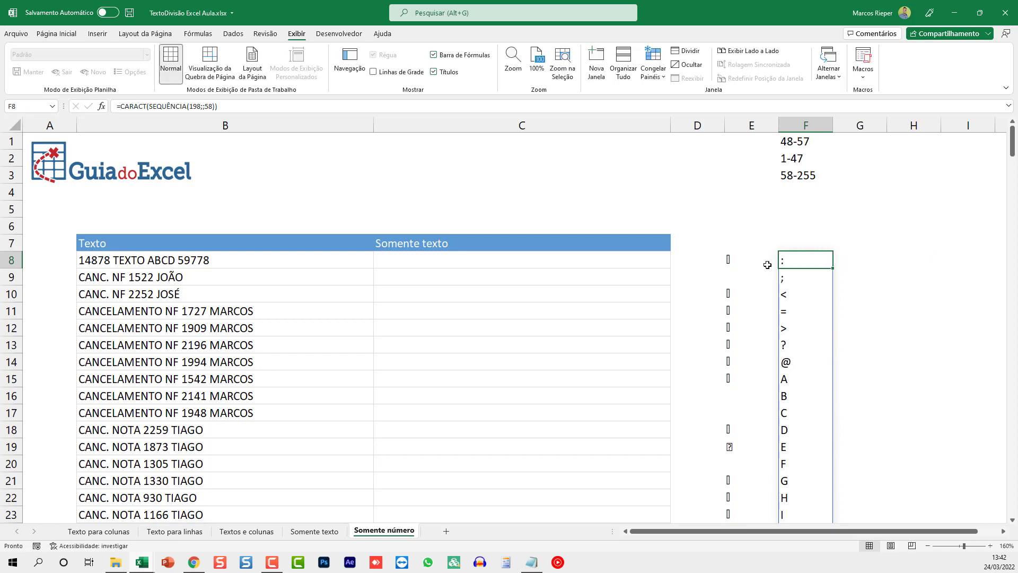
left_click(747, 260)
left_click(791, 256)
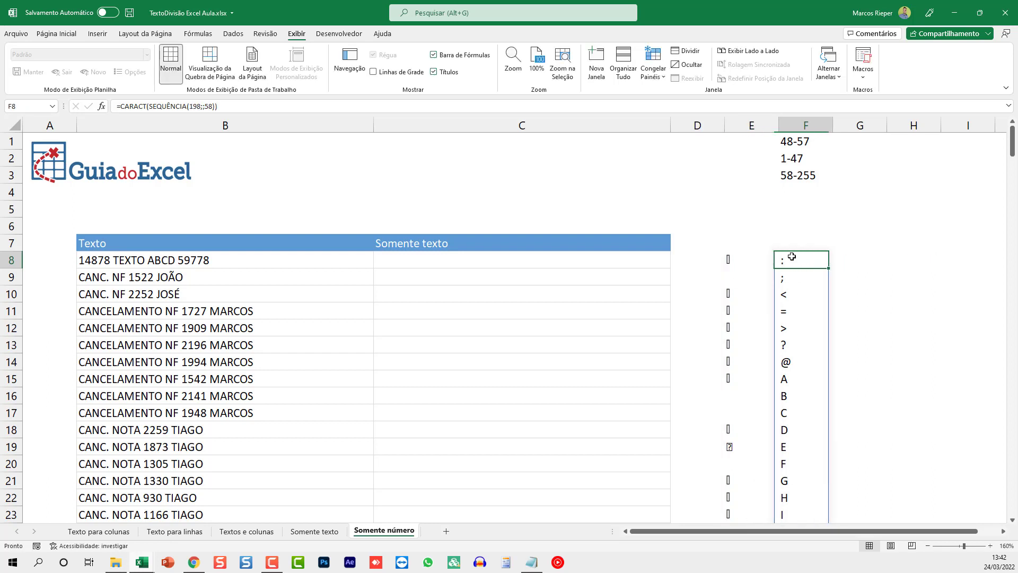
left_click(763, 257)
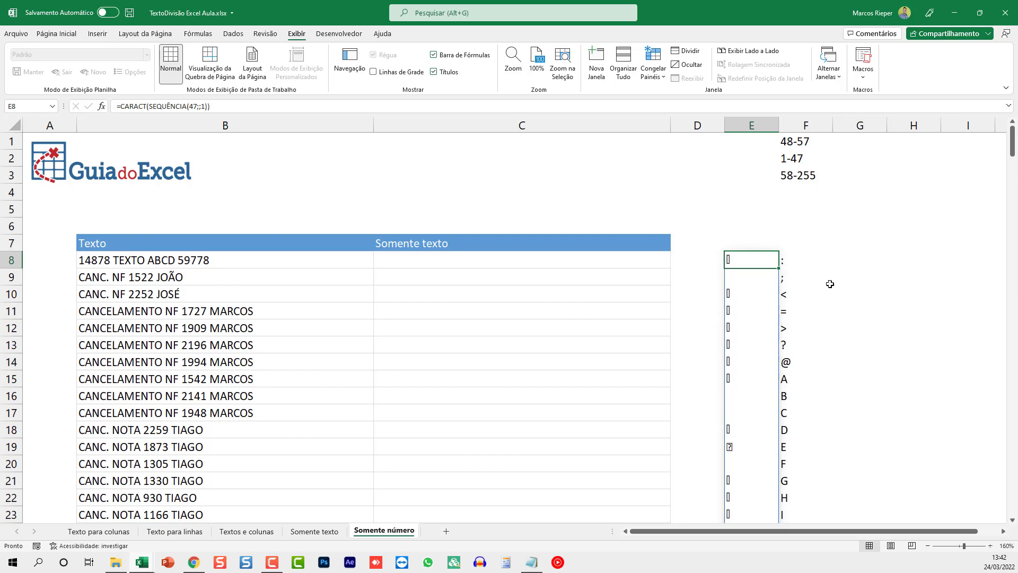
Step: Review the delimiter argument of the TEXTODIVISÃO formula in D8 on the Somente texto sheet, and return to the Somente número sheet
left_click(442, 261)
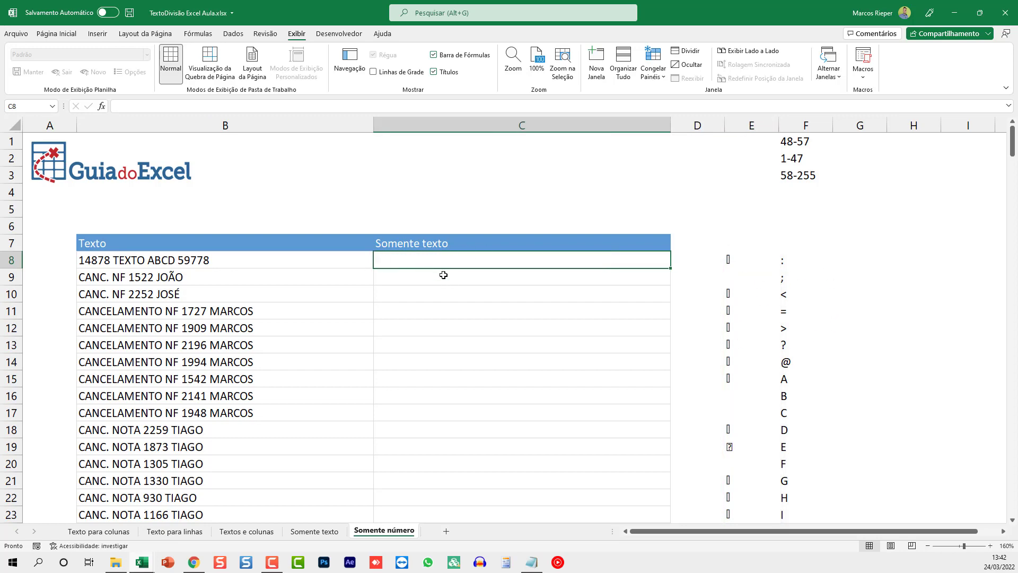
left_click(315, 532)
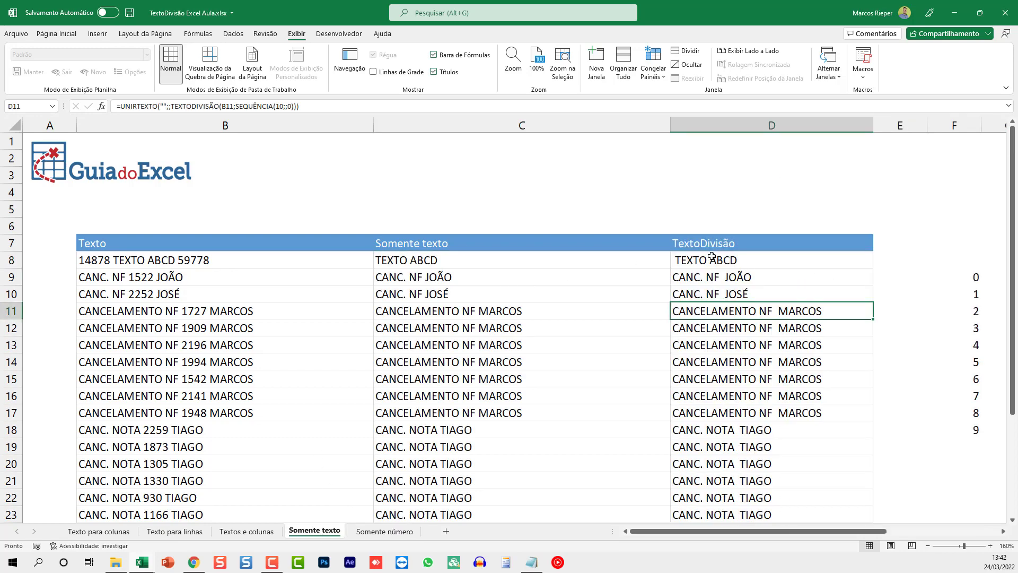
key("F2")
double_click(841, 260)
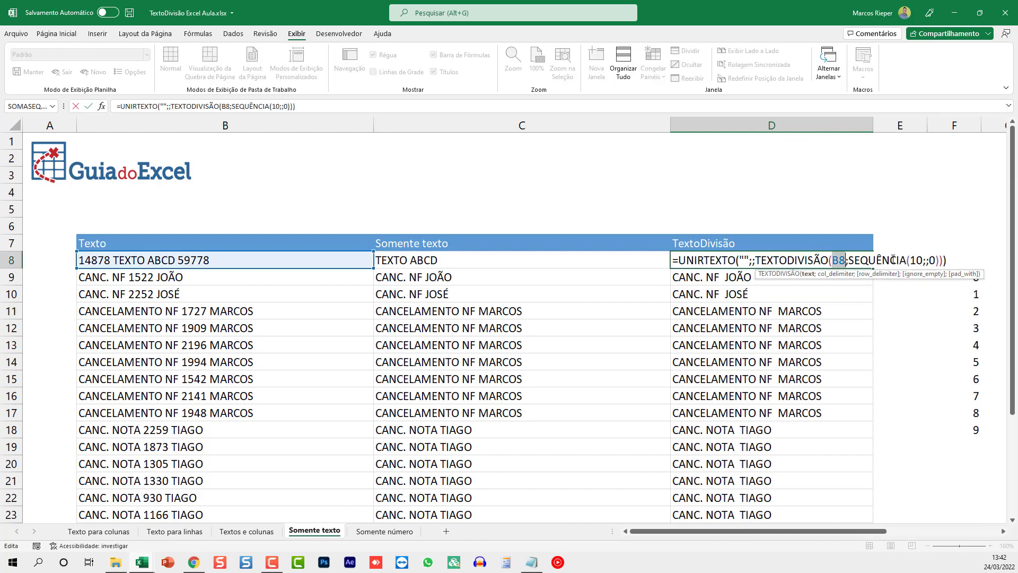
left_click_drag(891, 264, 948, 264)
key("Escape")
left_click(384, 531)
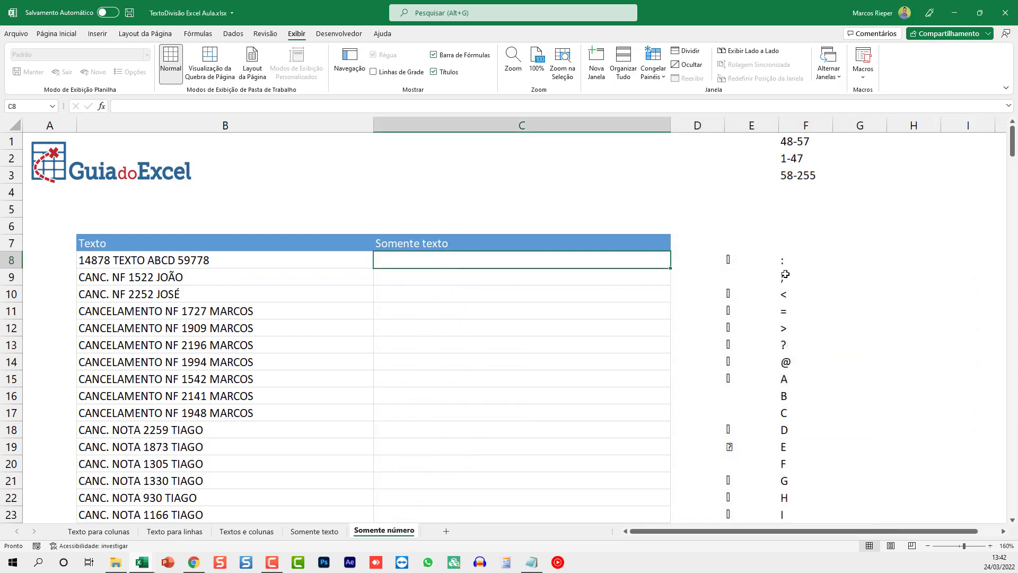
Step: Enter =VSTACK(E8#;F8#) in G8 to stack the two spilled character lists into one column
left_click(730, 259)
left_click(790, 264)
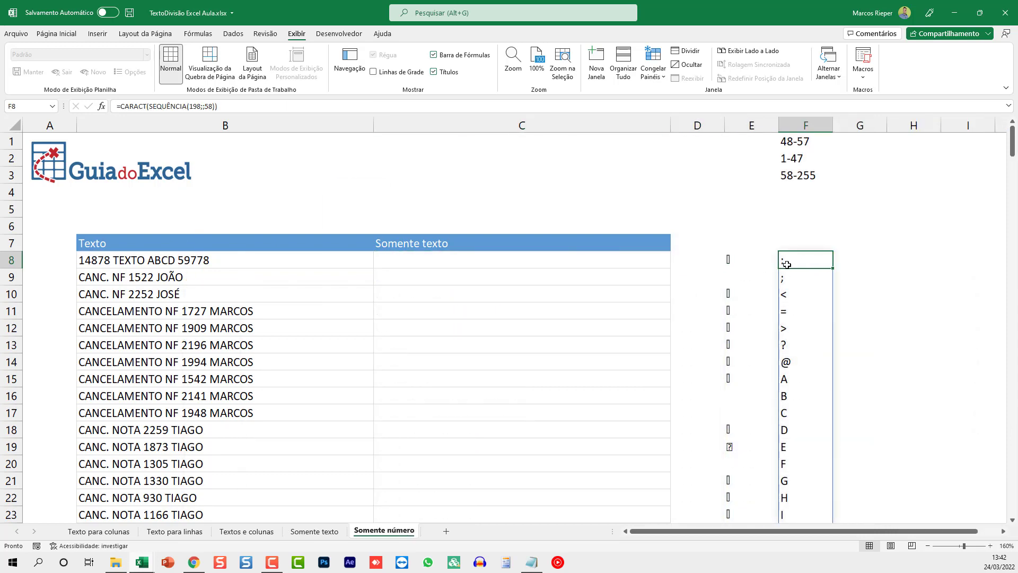
key("Right")
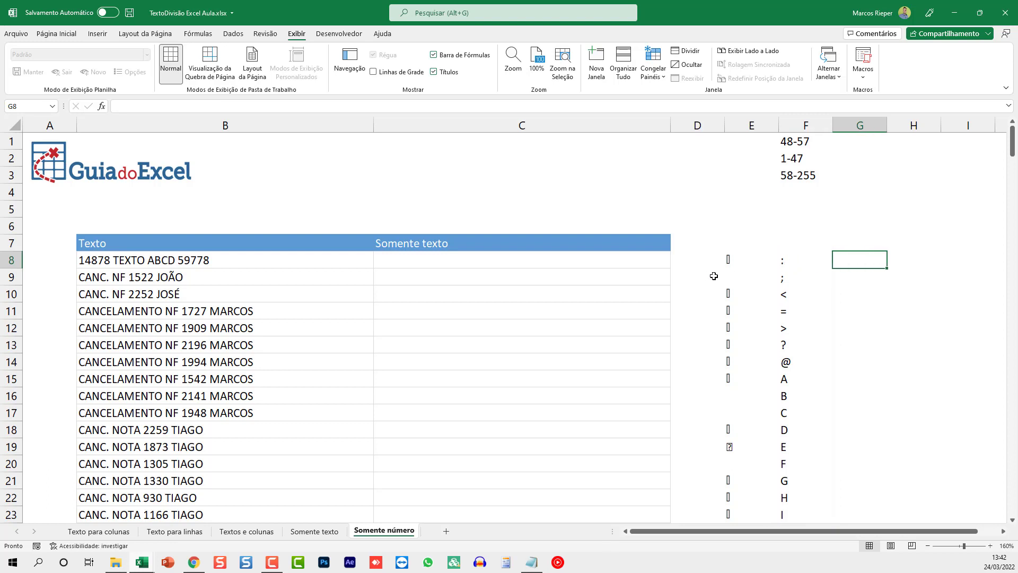
type("=")
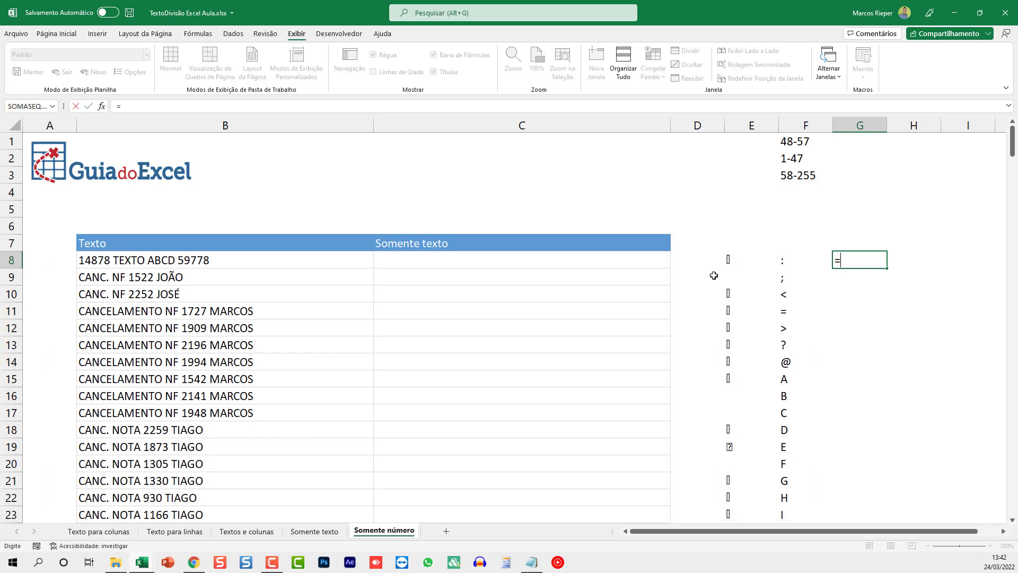
type("VS")
key("BackSpace")
key("BackSpace")
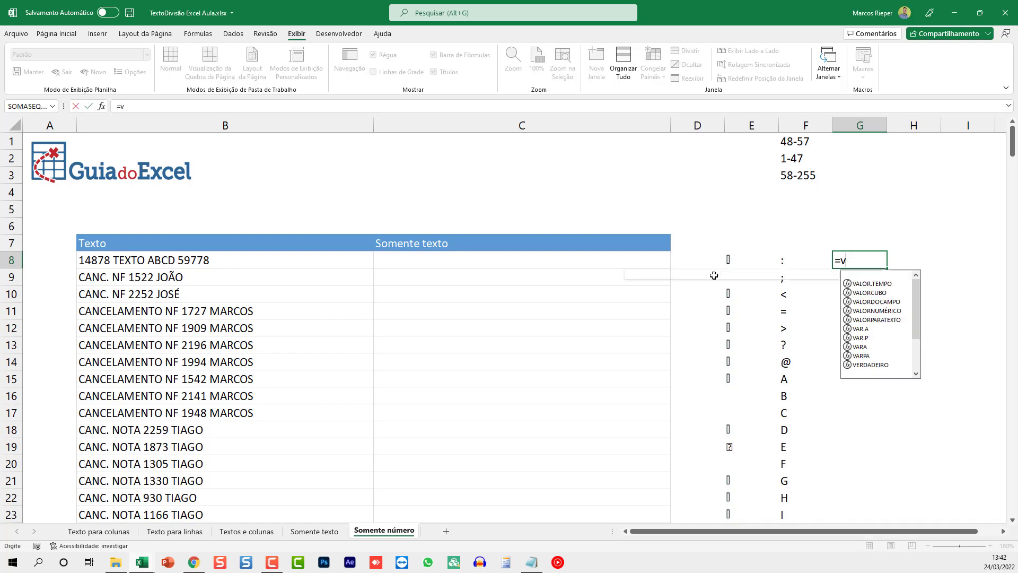
type("VSTACK")
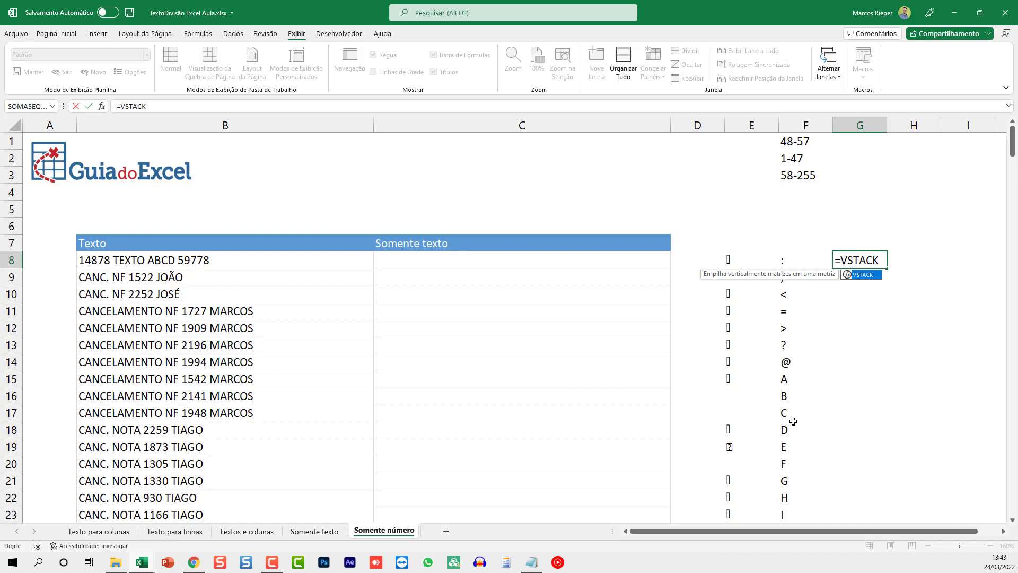
type("(")
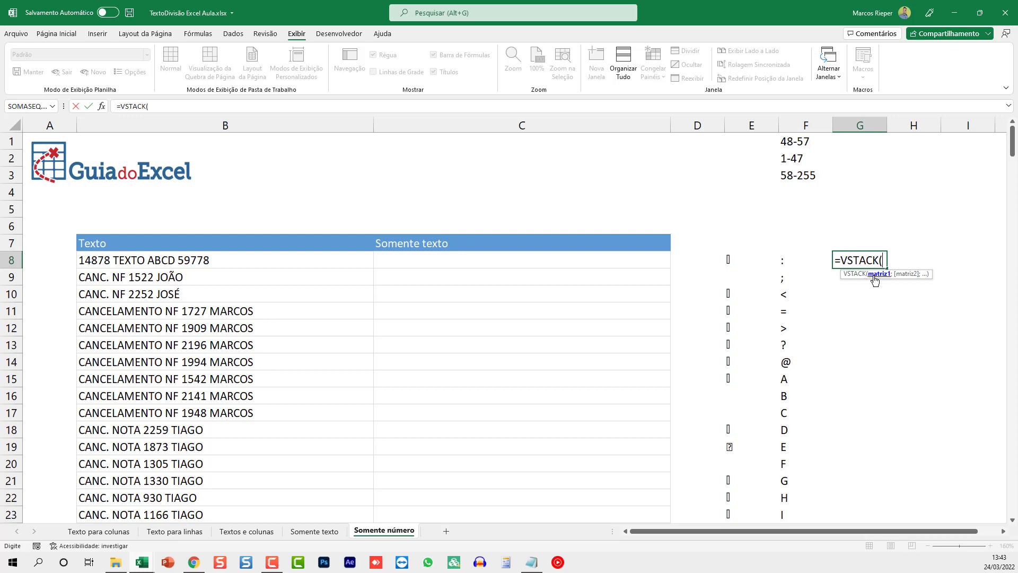
left_click(728, 259)
type("#")
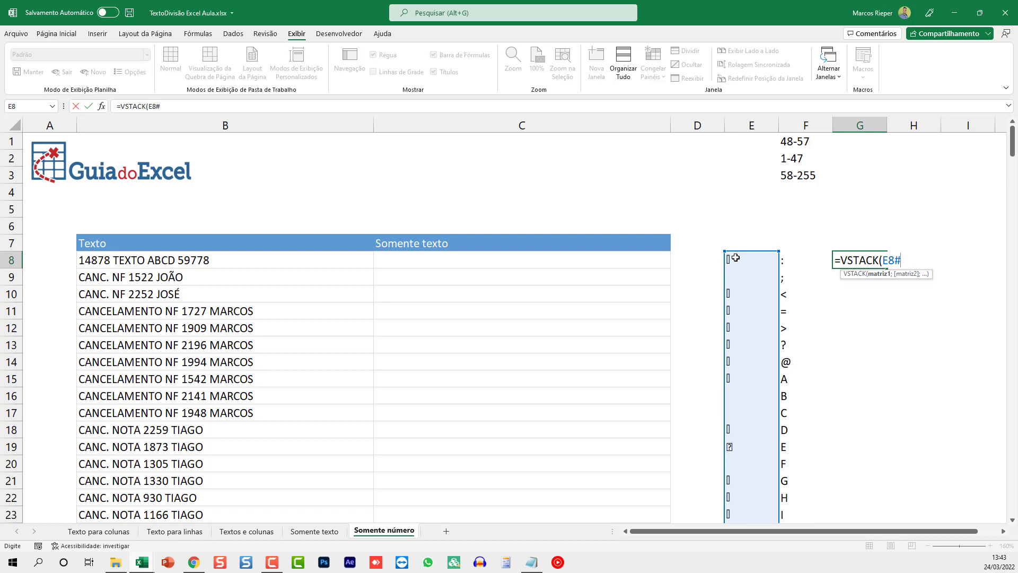
type(";")
key("Left")
key("Left")
key("Right")
type("#")
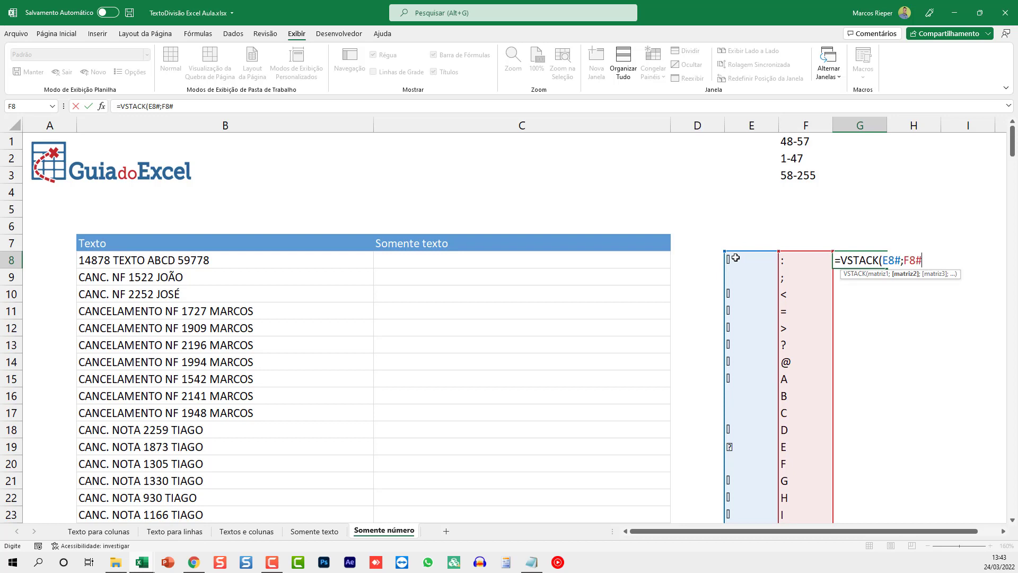
type(")")
key("ctrl+Return")
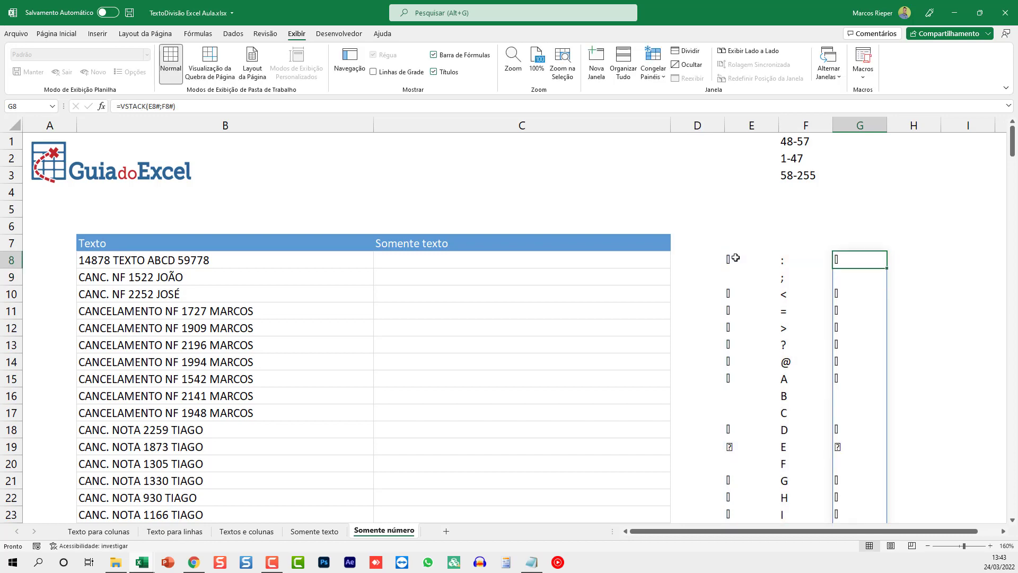
Step: Examine the stacked character list in column G through to its end and review the VSTACK formula in G8
scroll(742, 323, "down", 16)
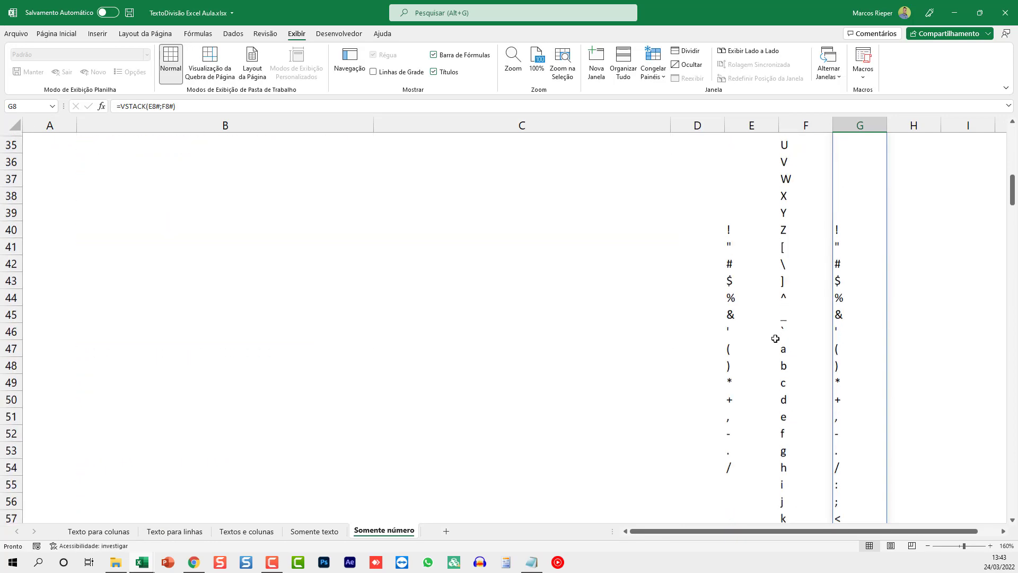
scroll(776, 357, "down", 20)
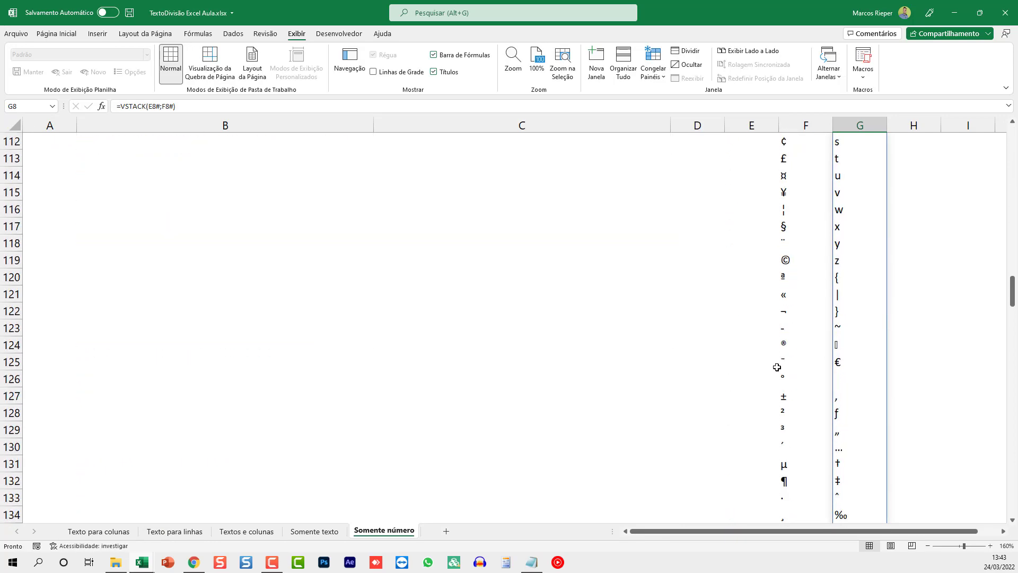
scroll(778, 367, "down", 20)
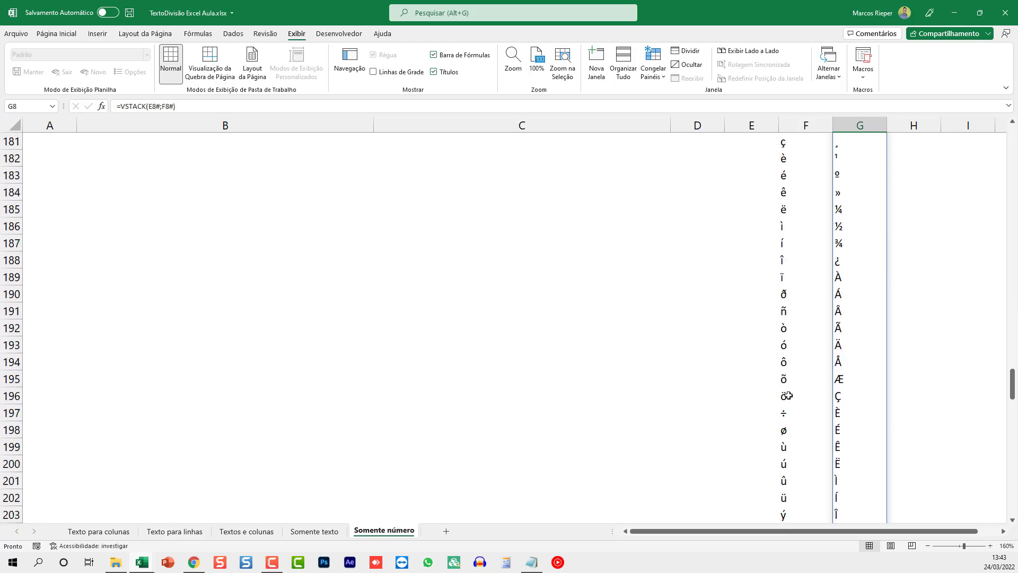
scroll(791, 396, "down", 14)
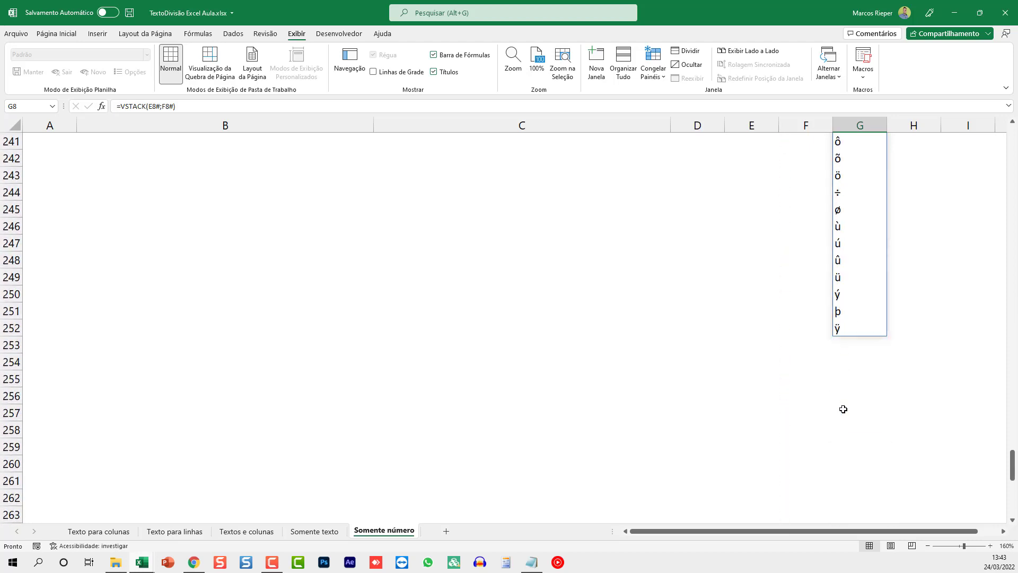
scroll(846, 408, "up", 7)
scroll(845, 408, "up", 20)
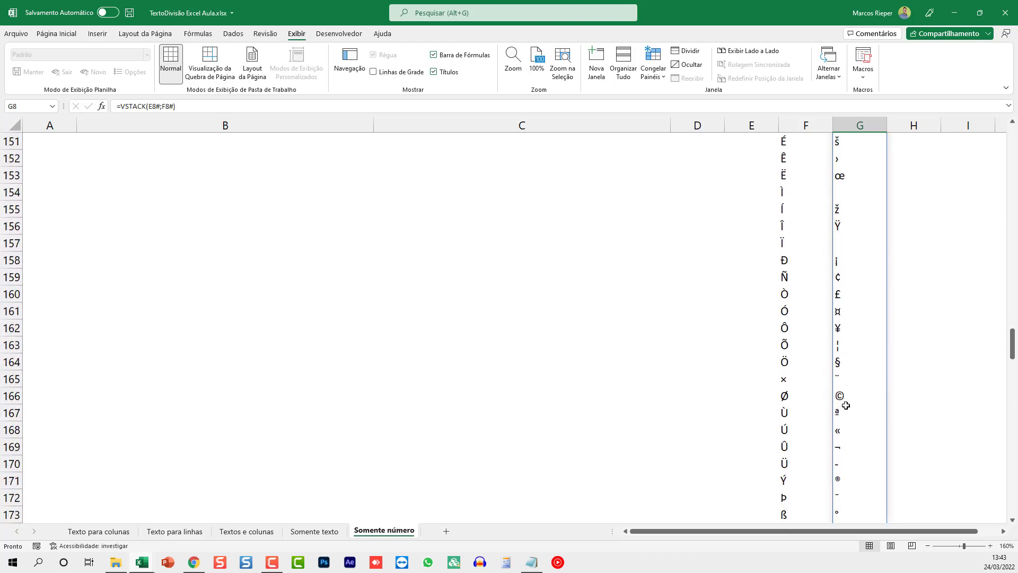
scroll(846, 405, "up", 20)
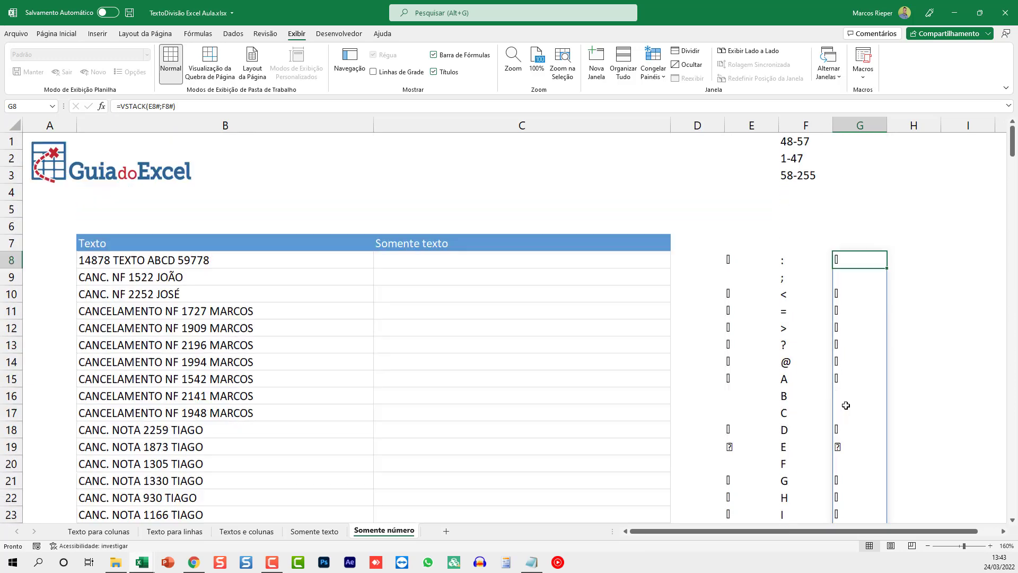
double_click(848, 263)
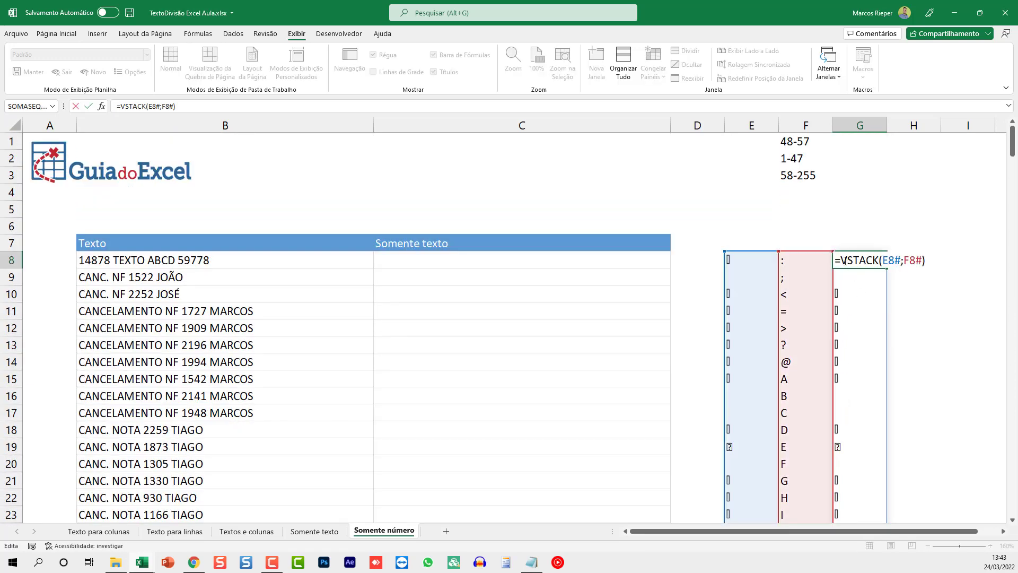
left_click_drag(844, 262, 863, 313)
key("shift+Left")
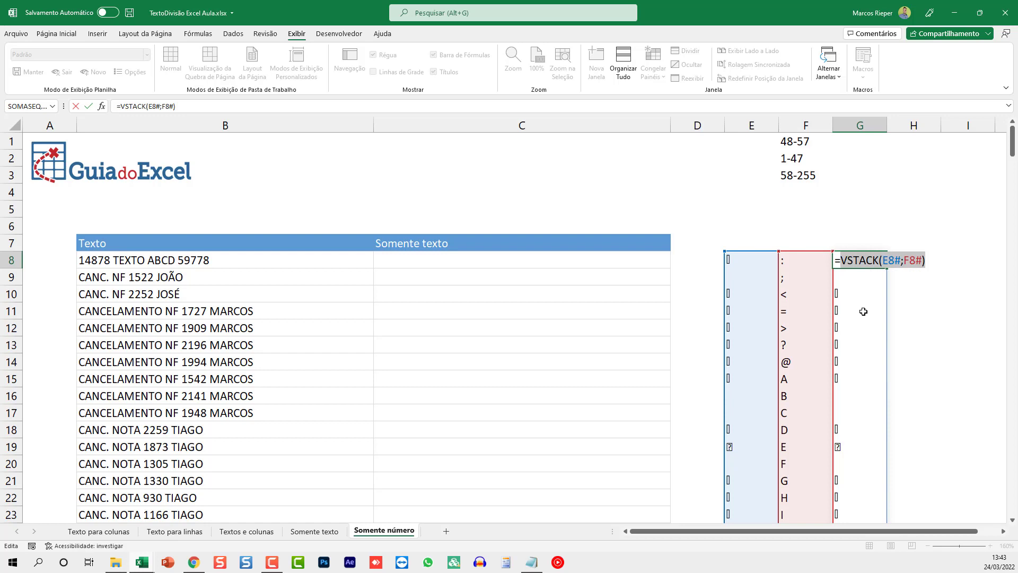
key("Escape")
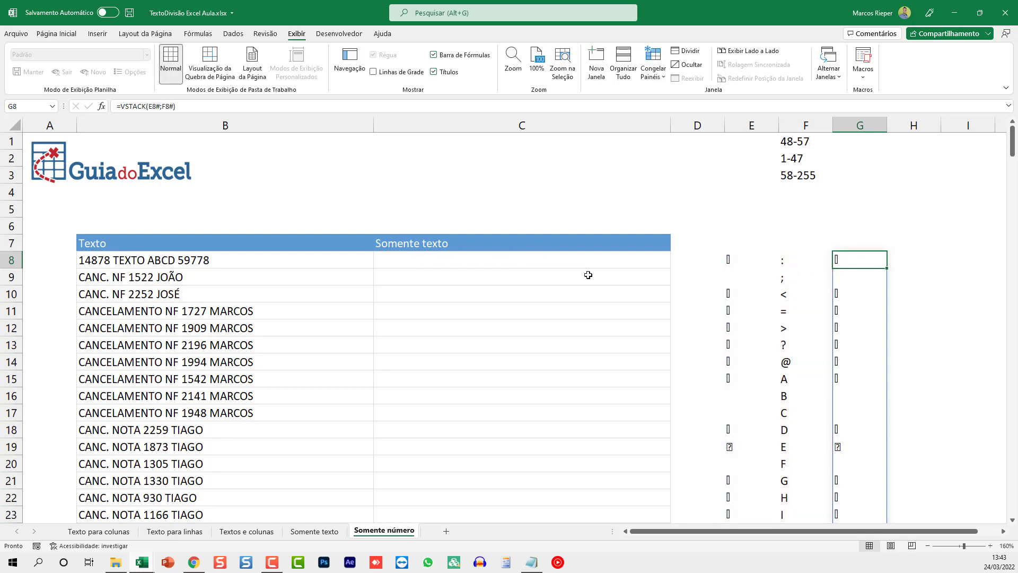
Step: Replace the E8# reference in the G8 VSTACK formula with E8's own expression, CARACT(SEQUÊNCIA(47;;1))
left_click(758, 264)
key("F2")
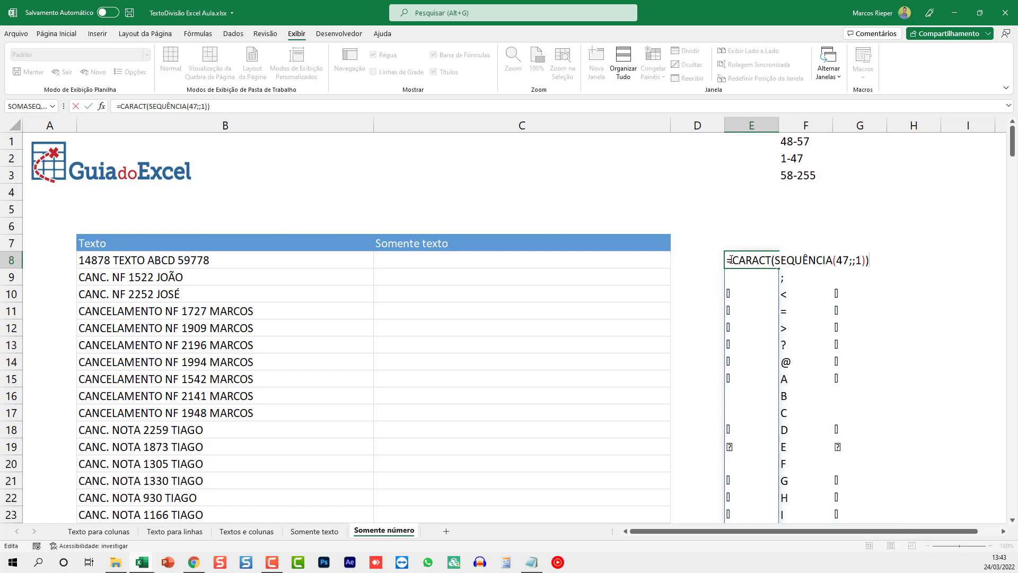
left_click_drag(730, 259, 795, 281)
key("ctrl+c")
key("Escape")
left_click(842, 260)
key("F2")
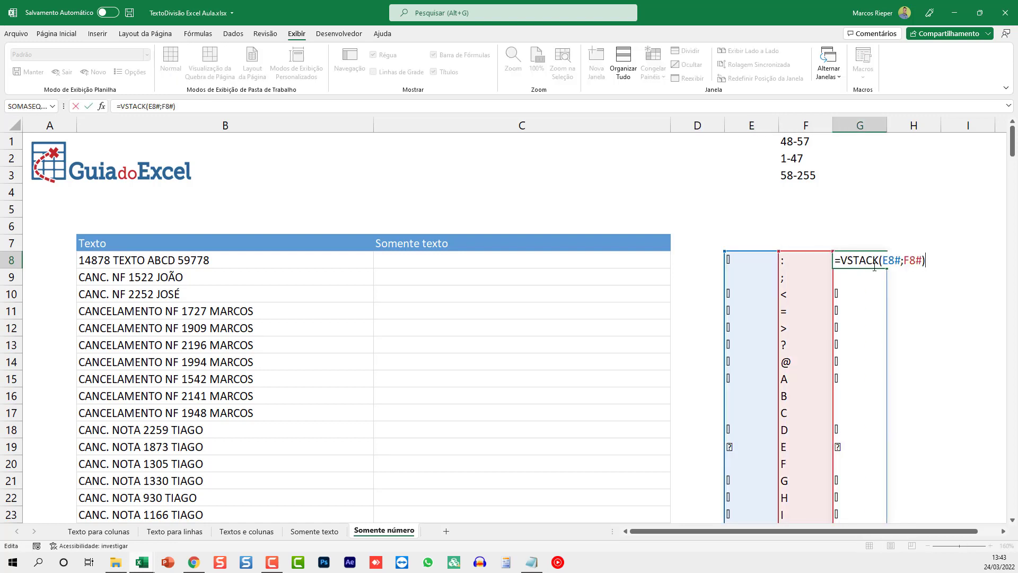
double_click(893, 260)
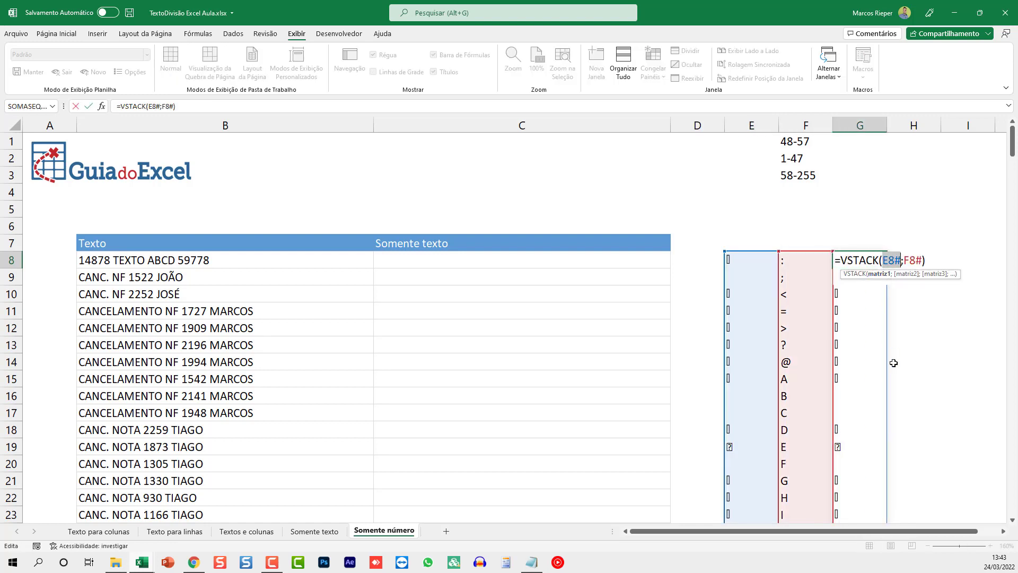
key("ctrl+v")
key("Return")
Step: Replace the F8# reference in the G8 VSTACK formula with F8's expression, CARACT(SEQUÊNCIA(198;;58)), and reopen the formula for editing
key("Up")
key("Left")
key("F2")
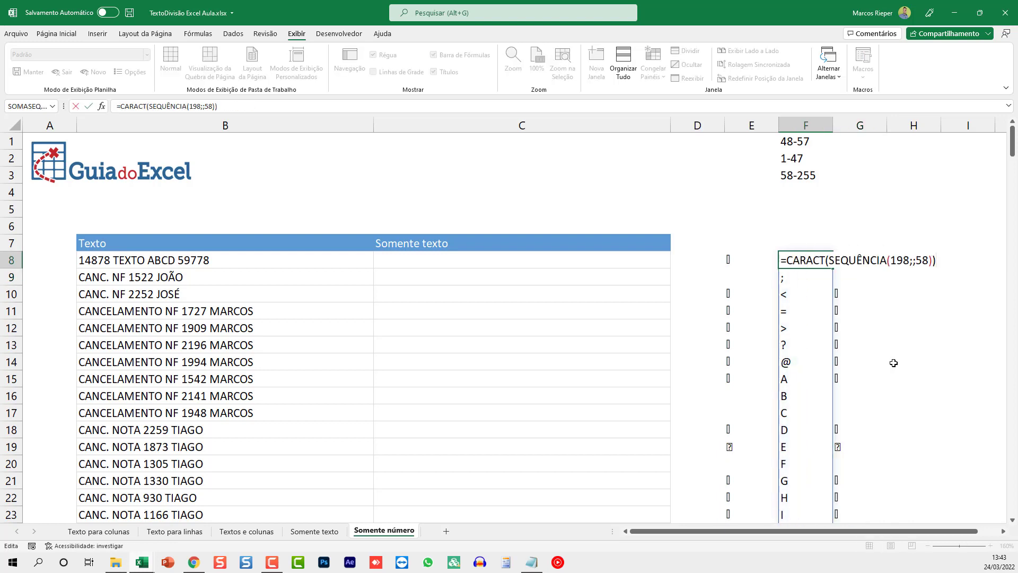
key("shift+Home")
key("shift+Right")
key("ctrl+c")
key("Escape")
key("Right")
key("F2")
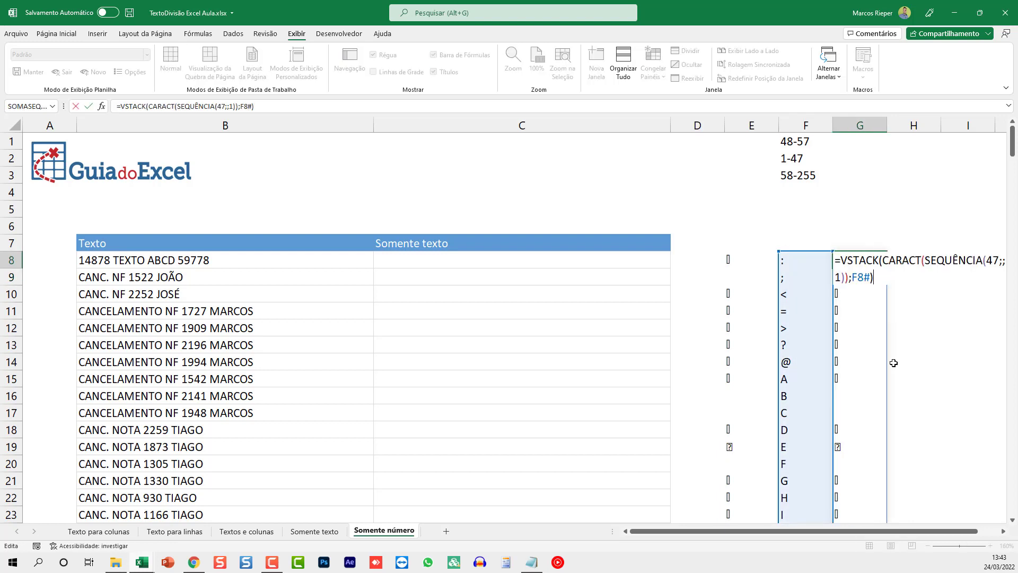
key("Left")
key("shift+Left")
key("shift+Left")
key("shift+Left")
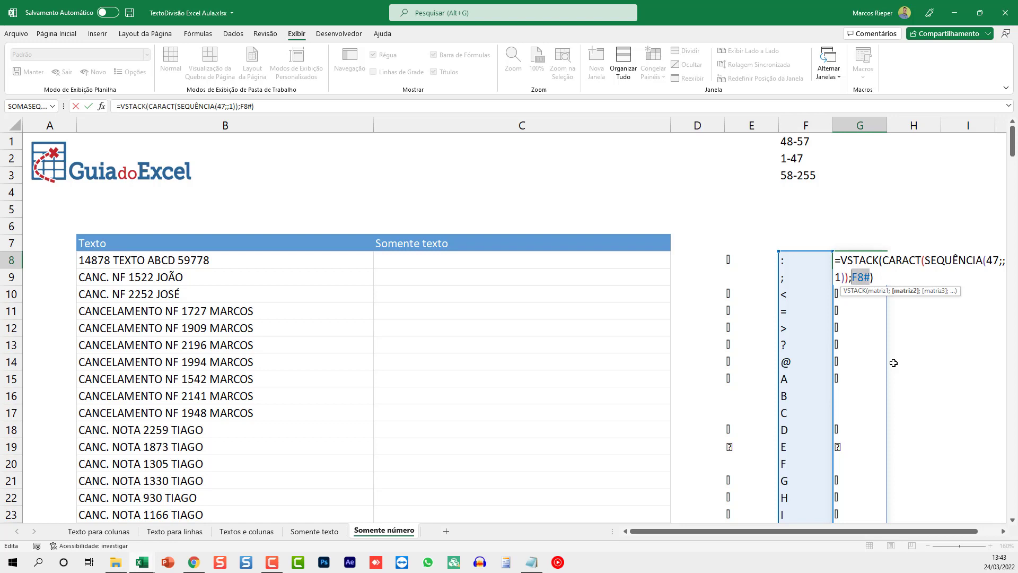
key("ctrl+v")
key("ctrl+Return")
key("F2")
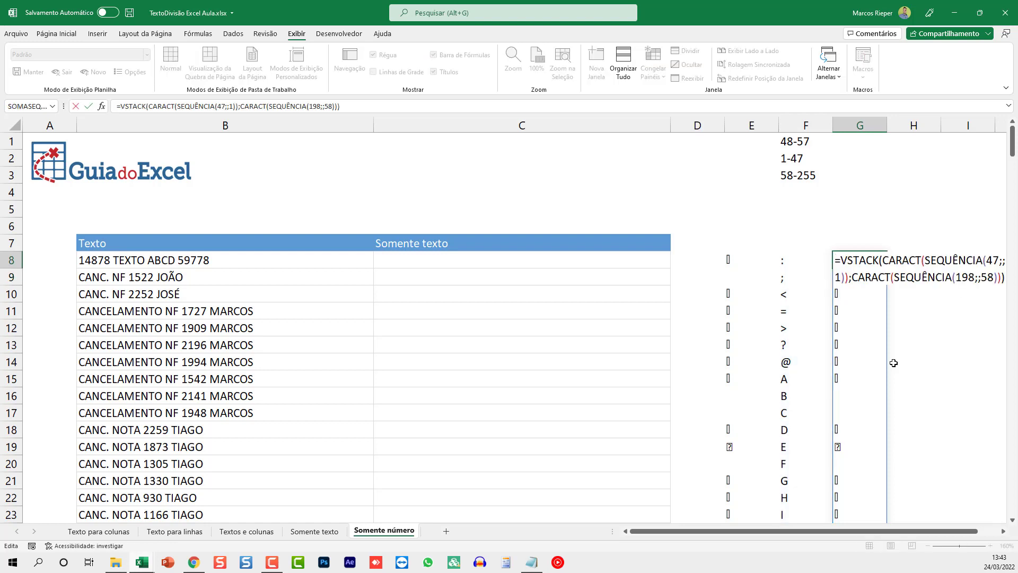
Step: Copy the full text of G8's formula, =VSTACK(CARACT(SEQUÊNCIA(47;;1));CARACT(SEQUÊNCIA(198;;58))), leaving the cell unchanged
key("shift+Home")
key("ctrl+c")
key("Escape")
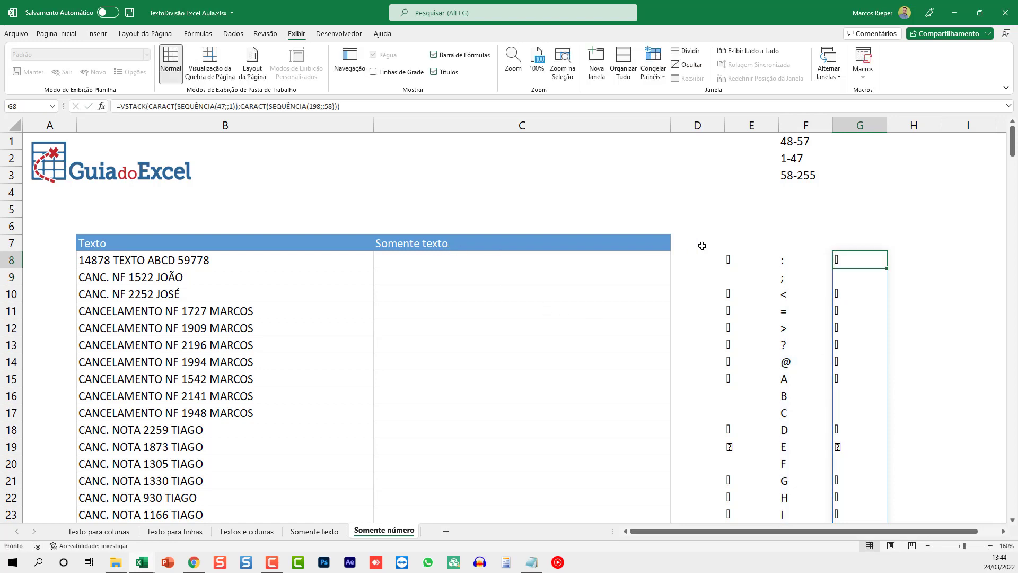
Step: Paste the copied VSTACK formula into H8 and check its spilled list and expression
left_click_drag(720, 255, 789, 265)
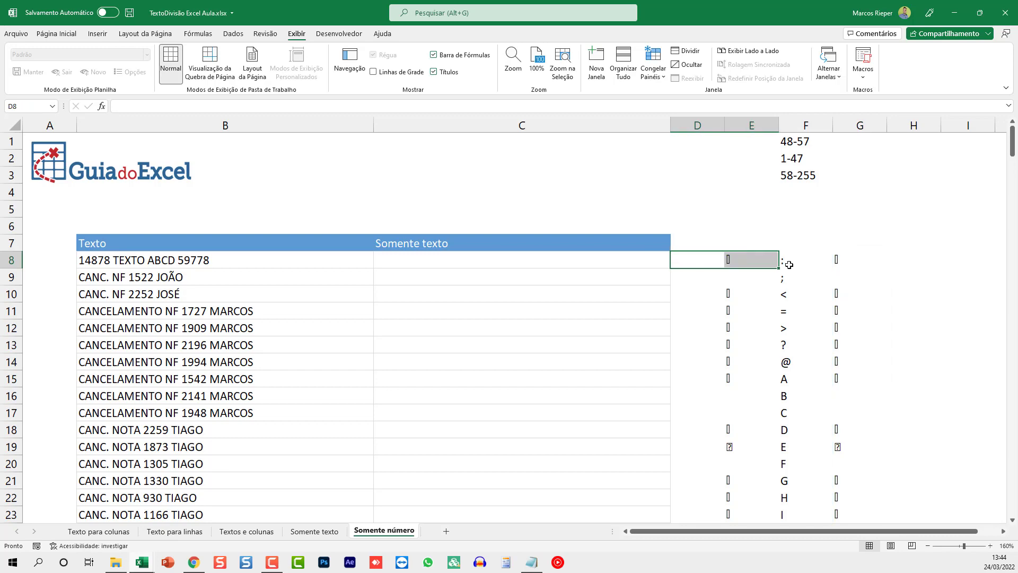
left_click(916, 256)
key("Left")
key("Left")
key("Left")
key("Left")
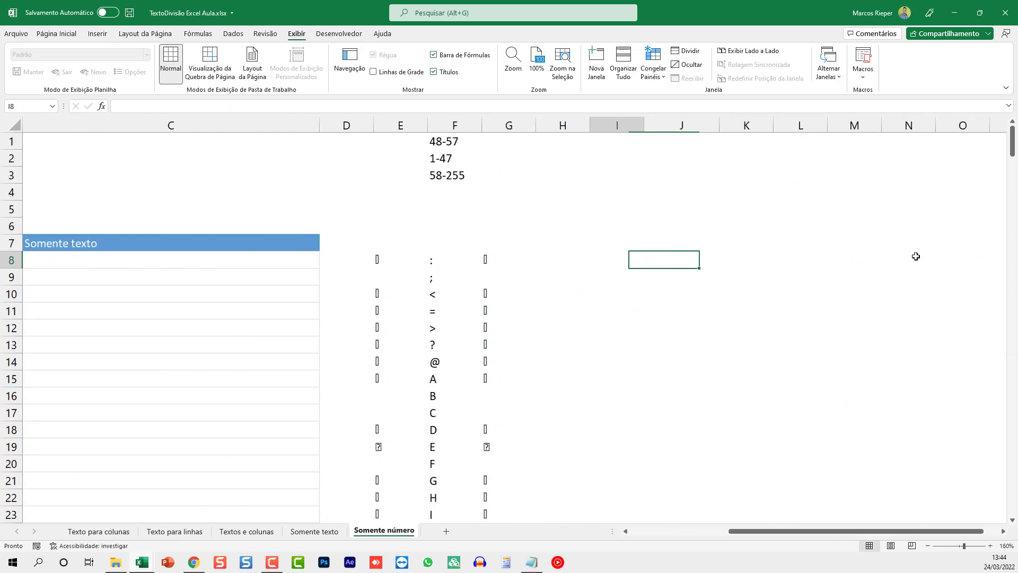
key("ctrl+v")
key("ctrl+Down")
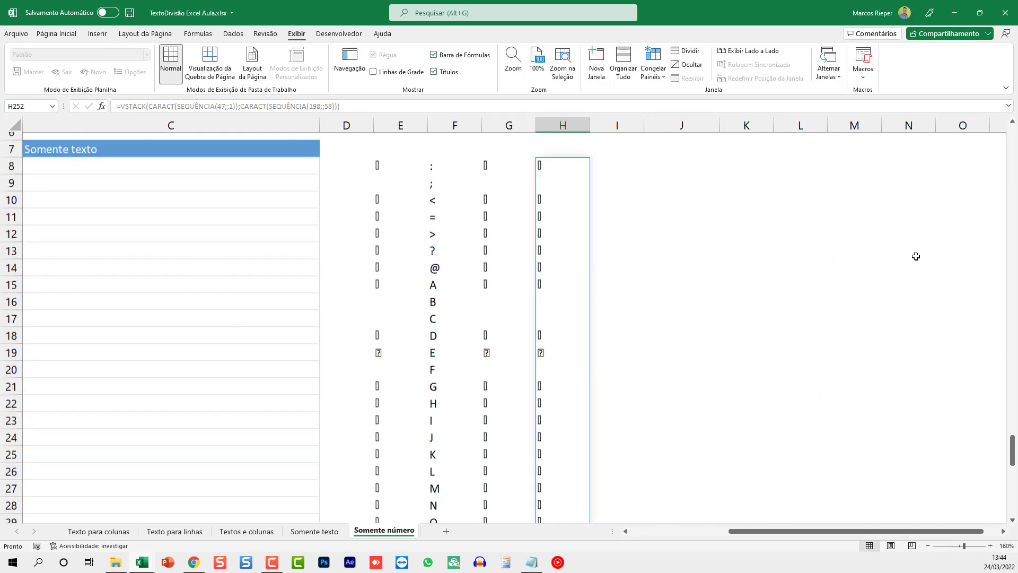
key("ctrl+Up")
key("F2")
scroll(916, 256, "up", 2)
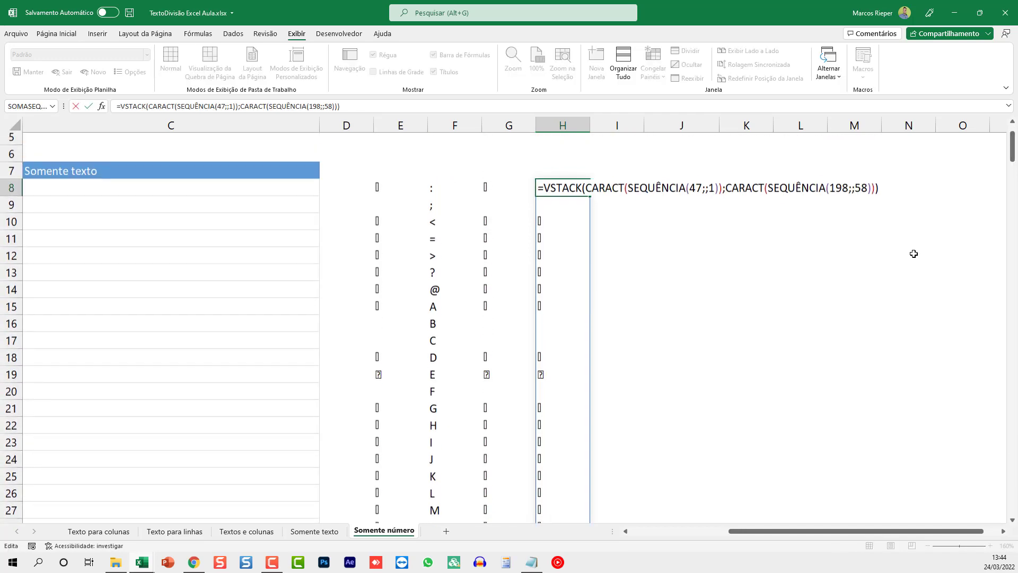
key("Escape")
Step: Start a TEXTODIVISÃO formula in C8 with B8 as the text and the copied VSTACK formula pasted as the column delimiter
key("Left")
key("Left")
key("Left")
key("Left")
key("Left")
key("Left")
key("Left")
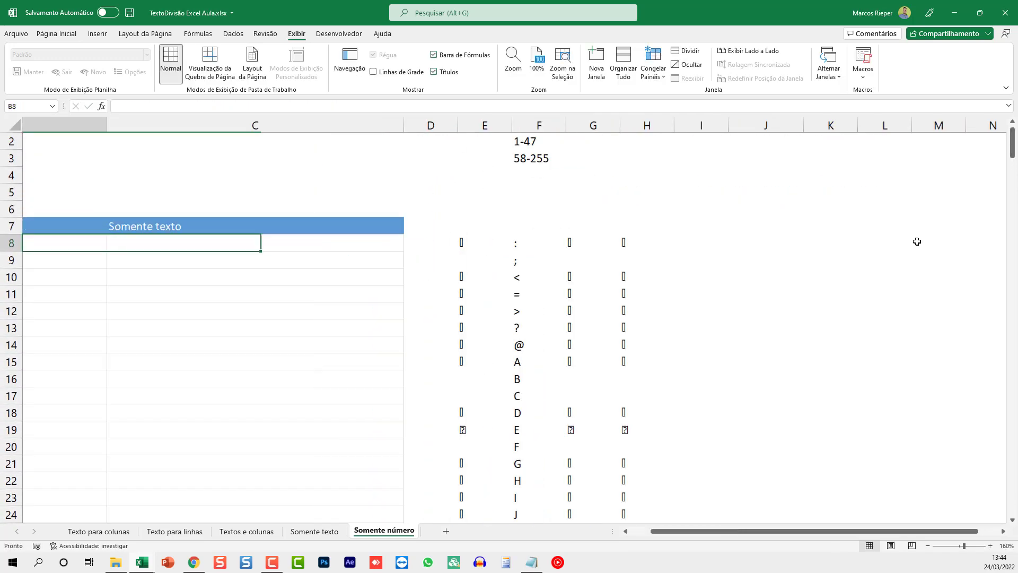
key("Right")
key("Right")
key("Right")
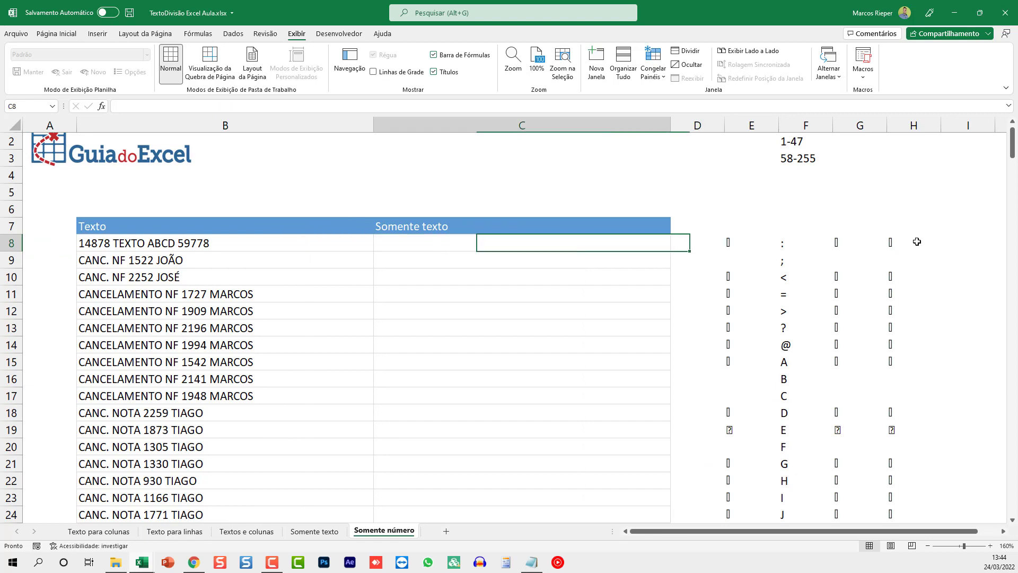
key("Right")
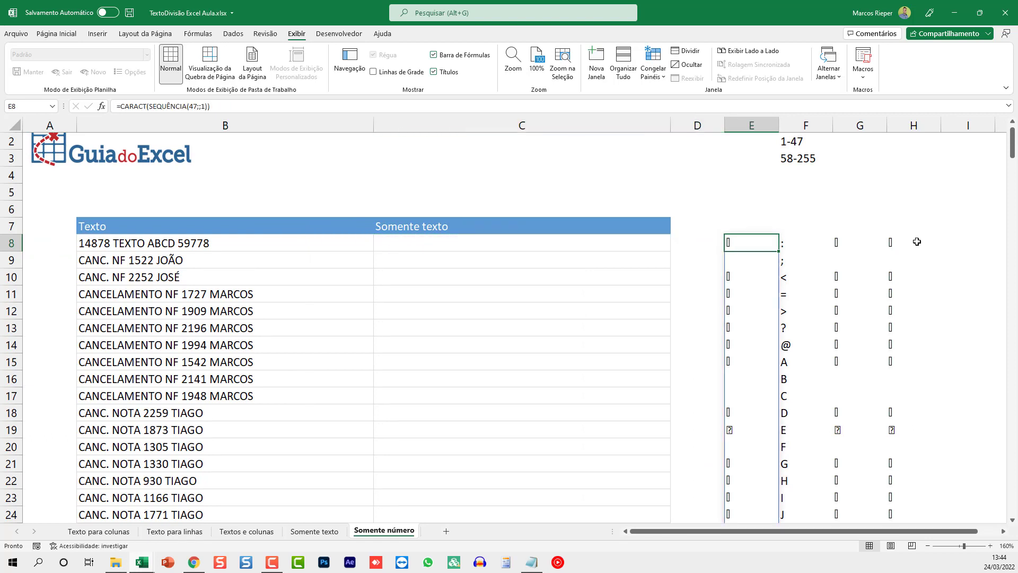
key("Left")
key("Left")
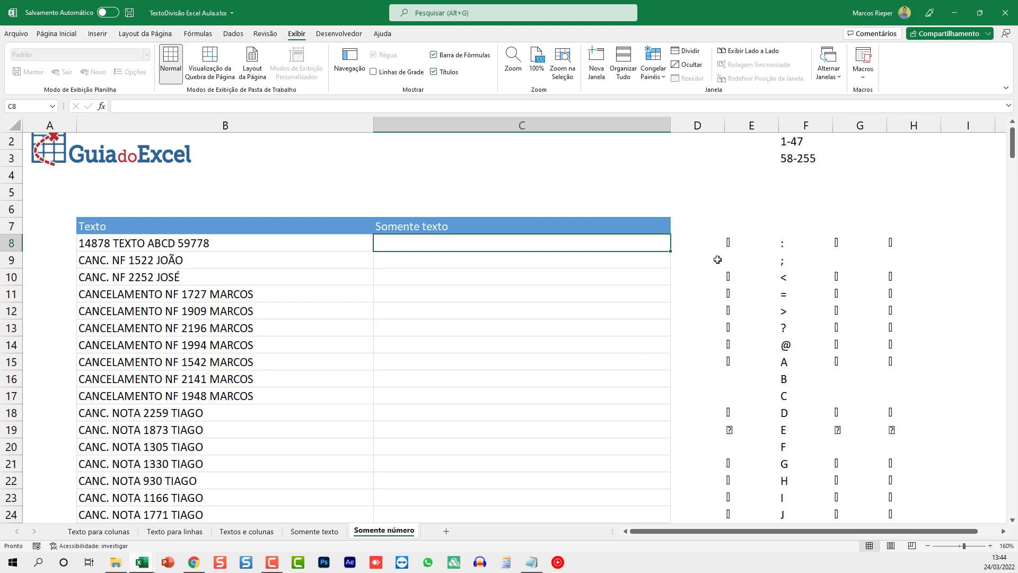
type("=TEXT")
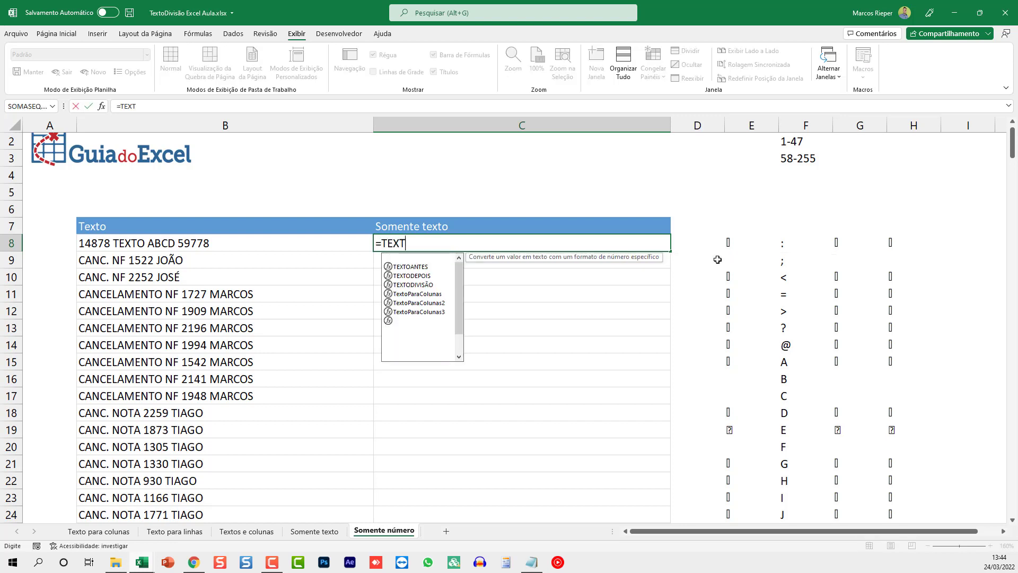
type("ODIVISÃO")
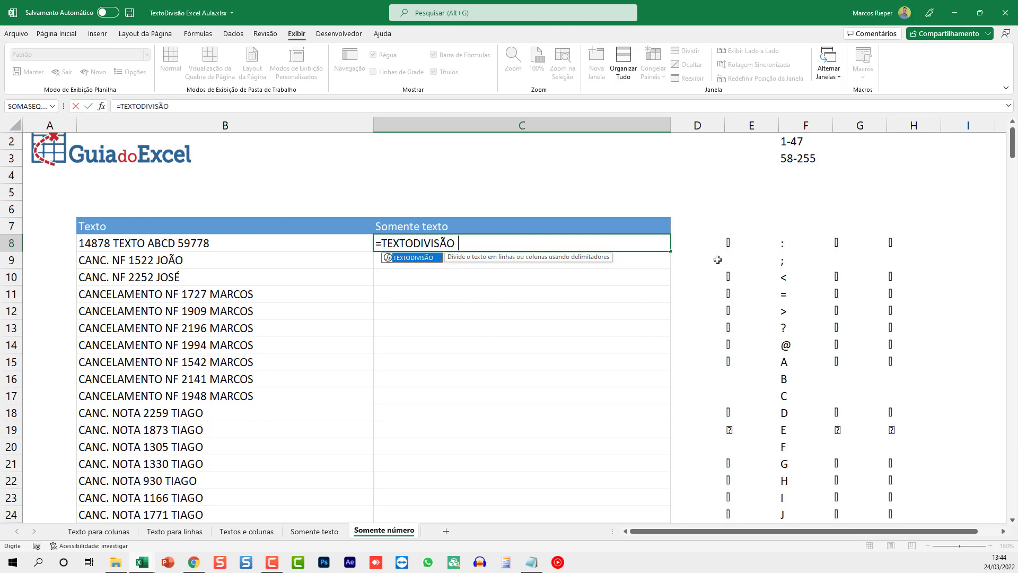
type("(")
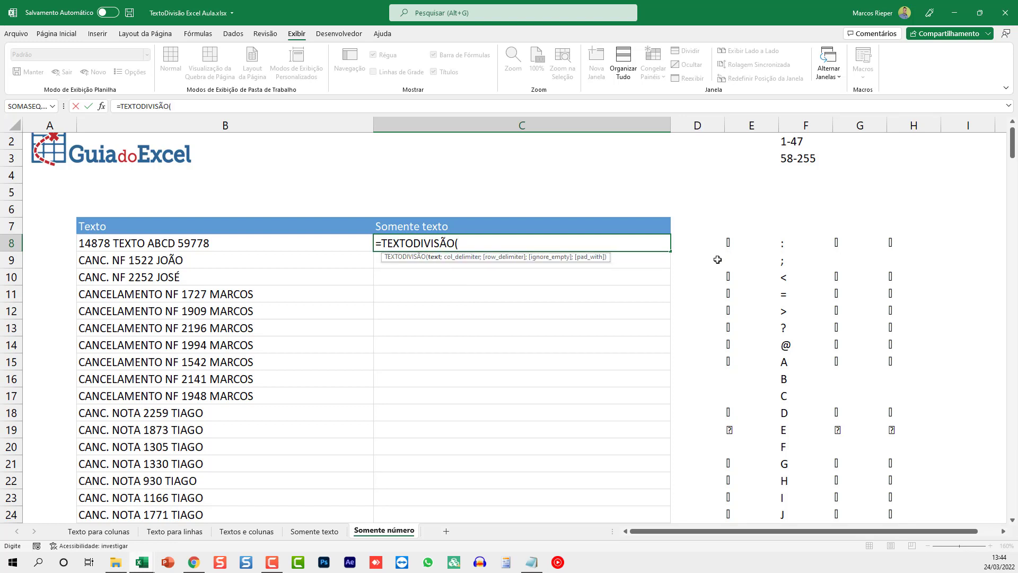
key("Left")
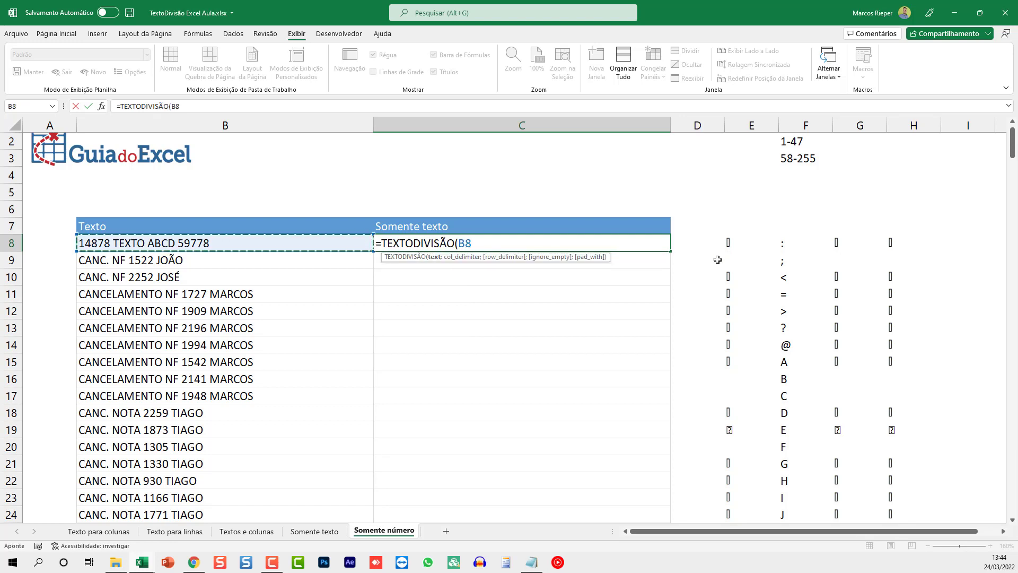
type(";")
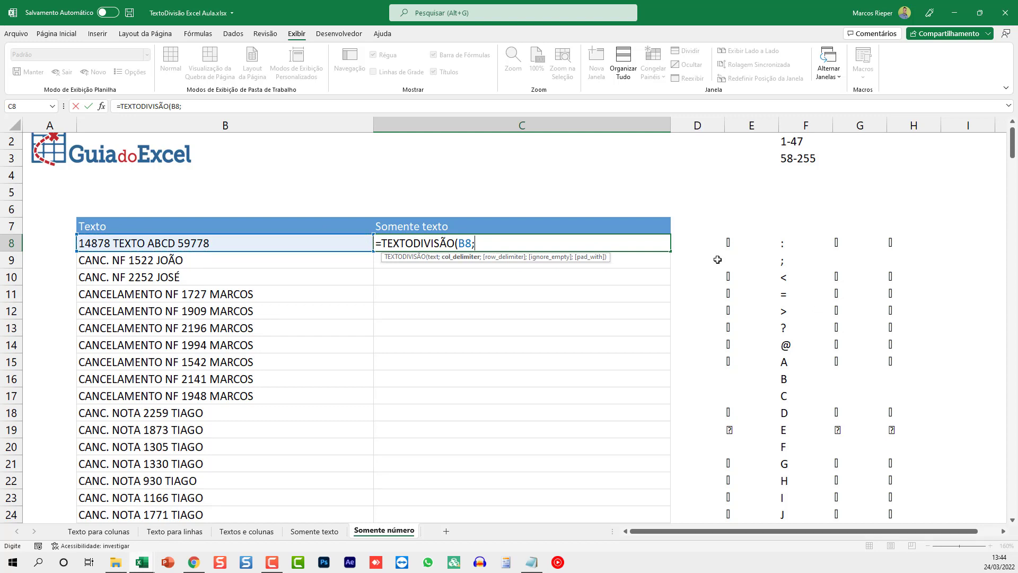
key("ctrl+v")
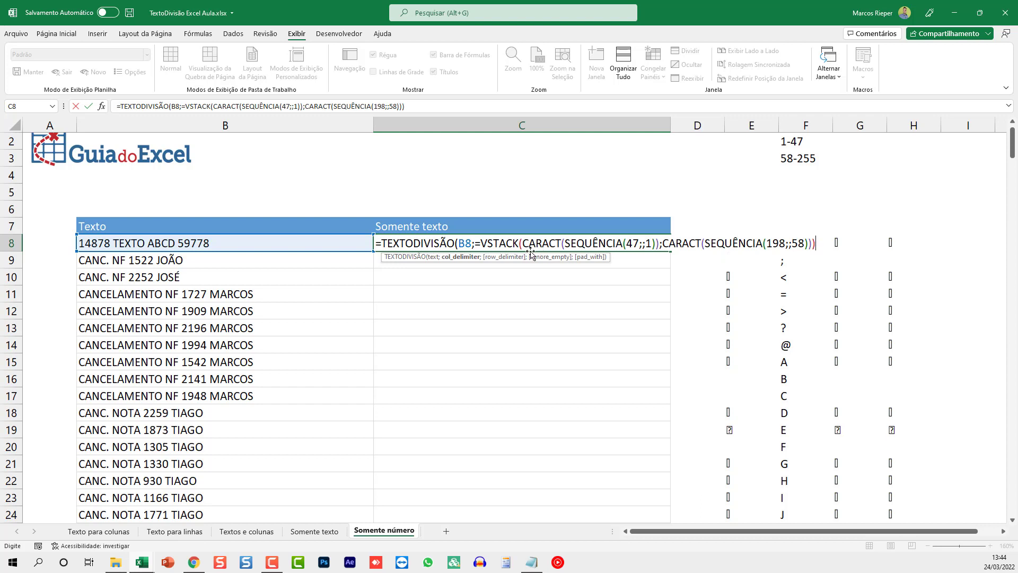
Step: Remove the extra equals sign before VSTACK in C8, put VSTACK on its own line, and close and enter the formula
left_click(480, 243)
key("BackSpace")
key("alt+Return")
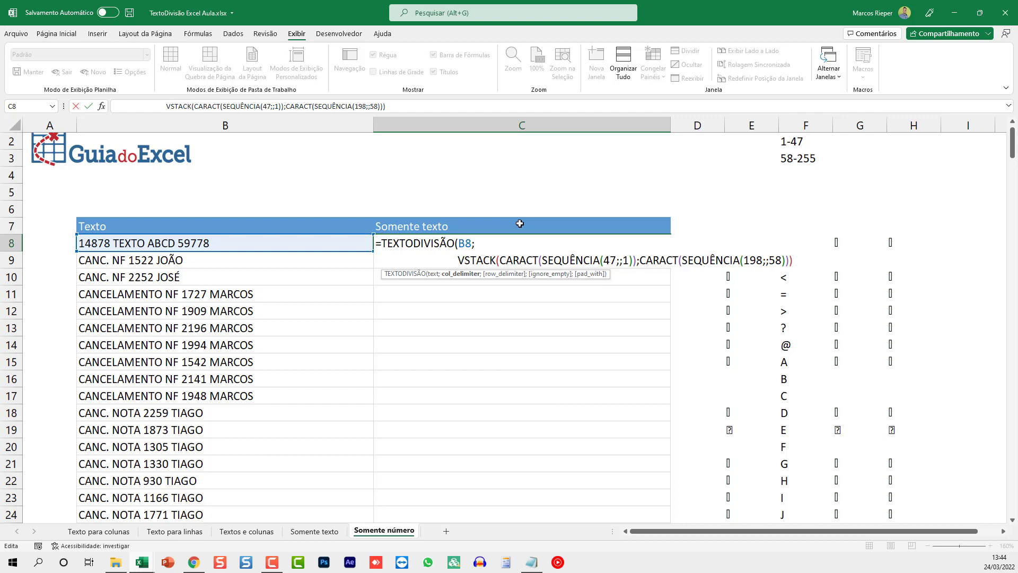
type(")")
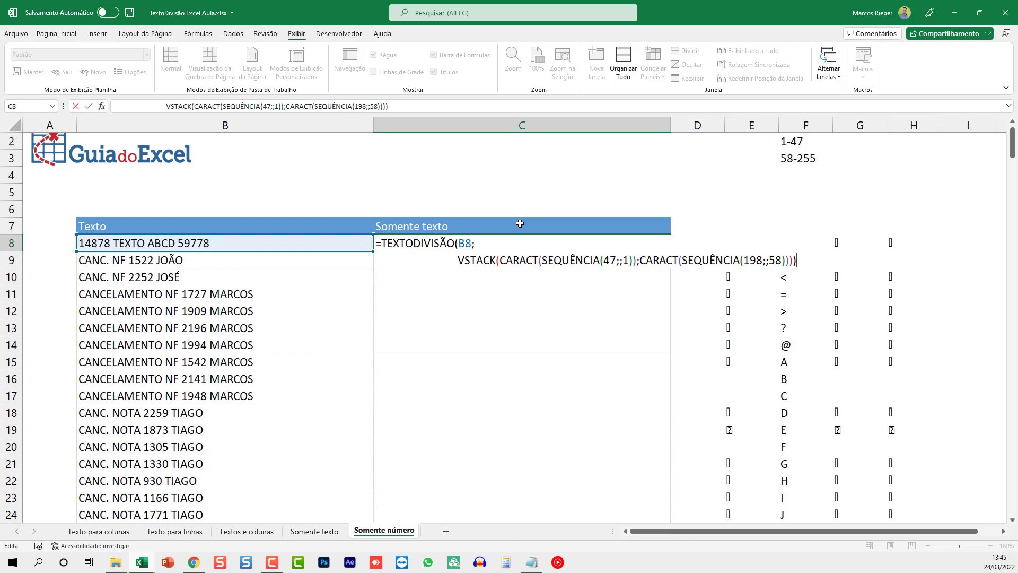
key("Return")
key("Up")
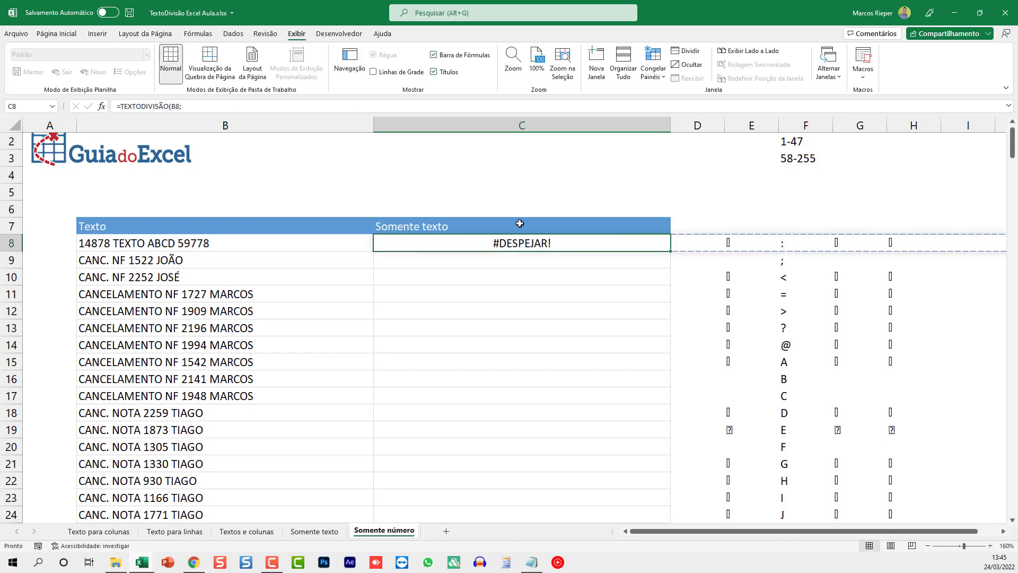
Step: Clear the helper formulas in D8:H8 so that C8's split result has room to spill
key("F2")
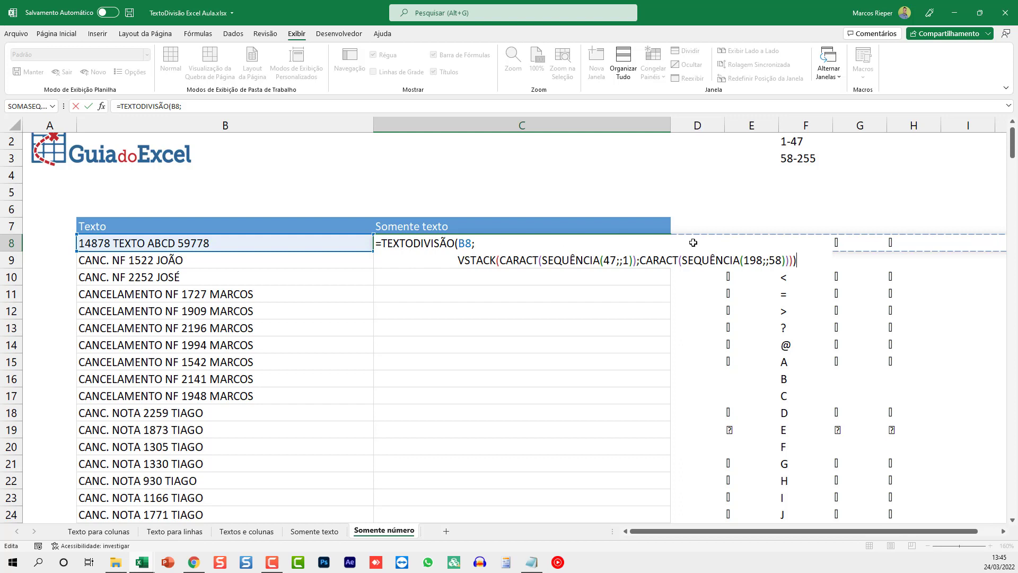
left_click_drag(694, 242, 898, 246)
key("Delete")
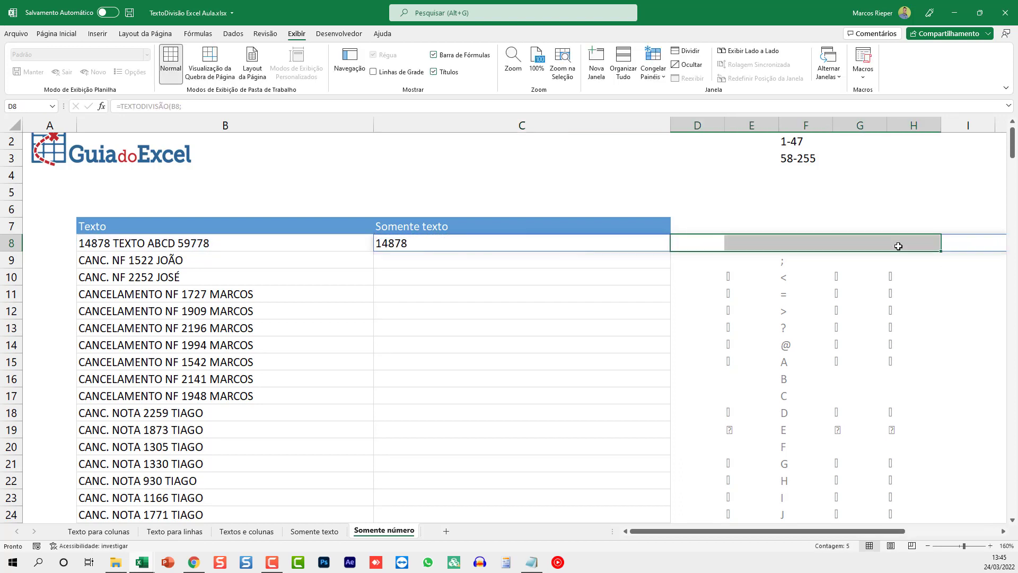
key("Left")
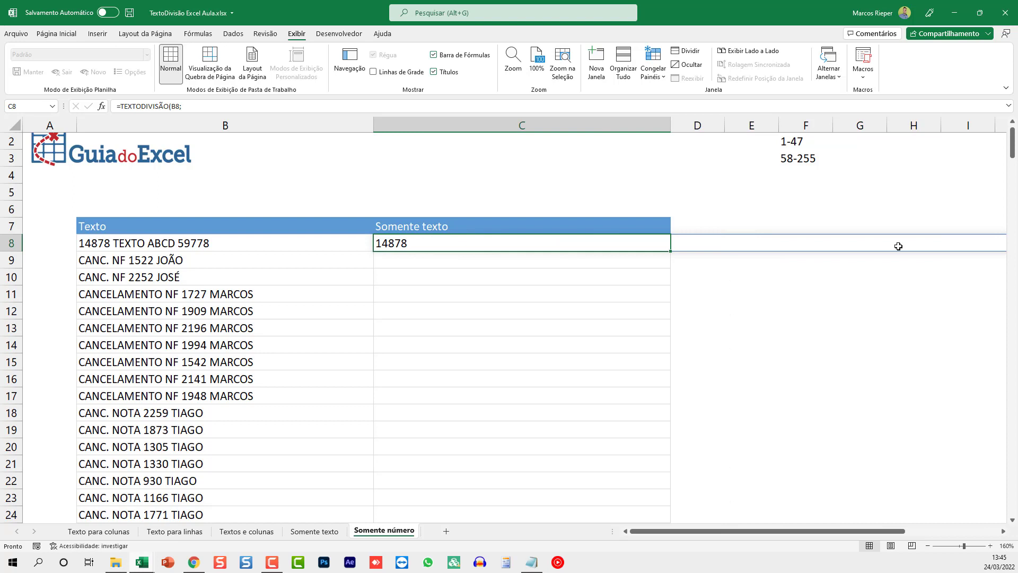
left_click_drag(790, 531, 690, 538)
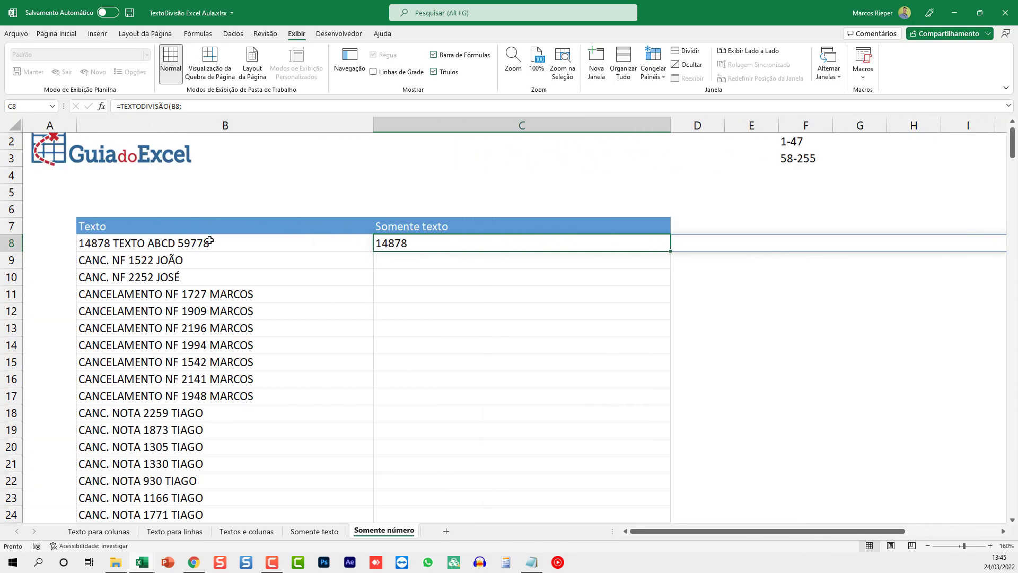
Step: Wrap C8's TEXTODIVISÃO formula in UNIRTEXTO with " " as the delimiter and the ignore-empty argument left blank
double_click(401, 243)
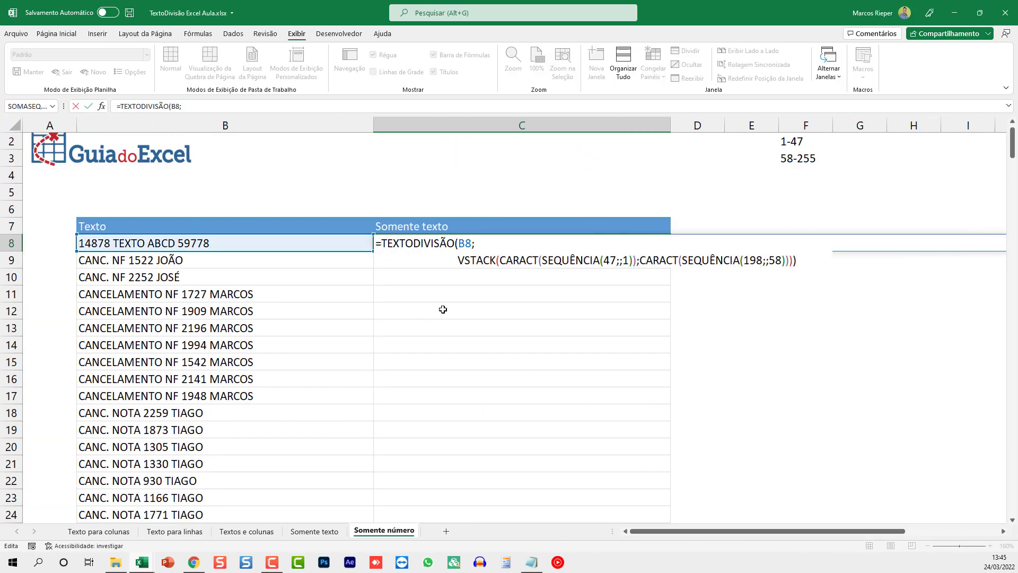
type("UNIRTEXTO")
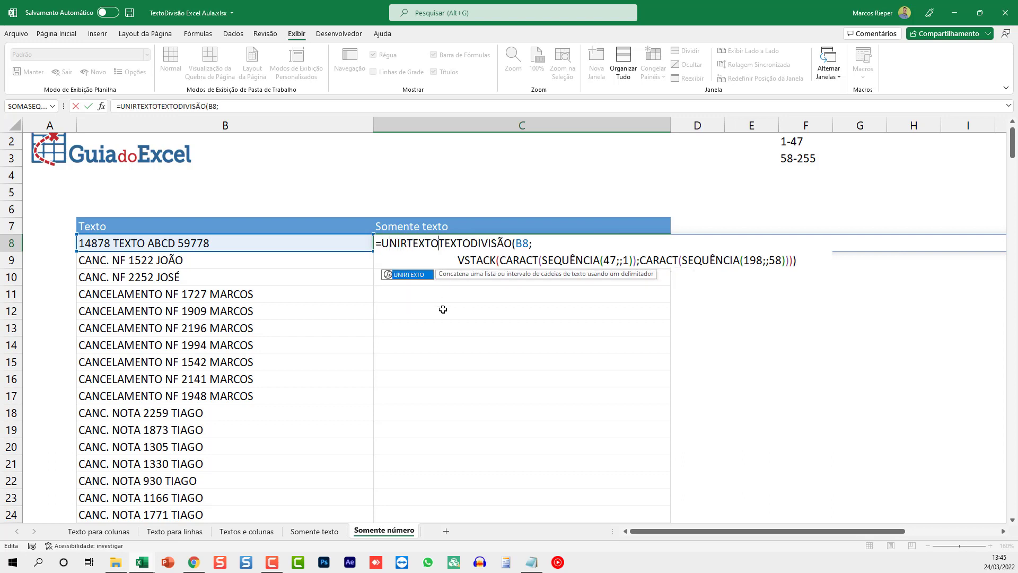
type("(;")
key("Left")
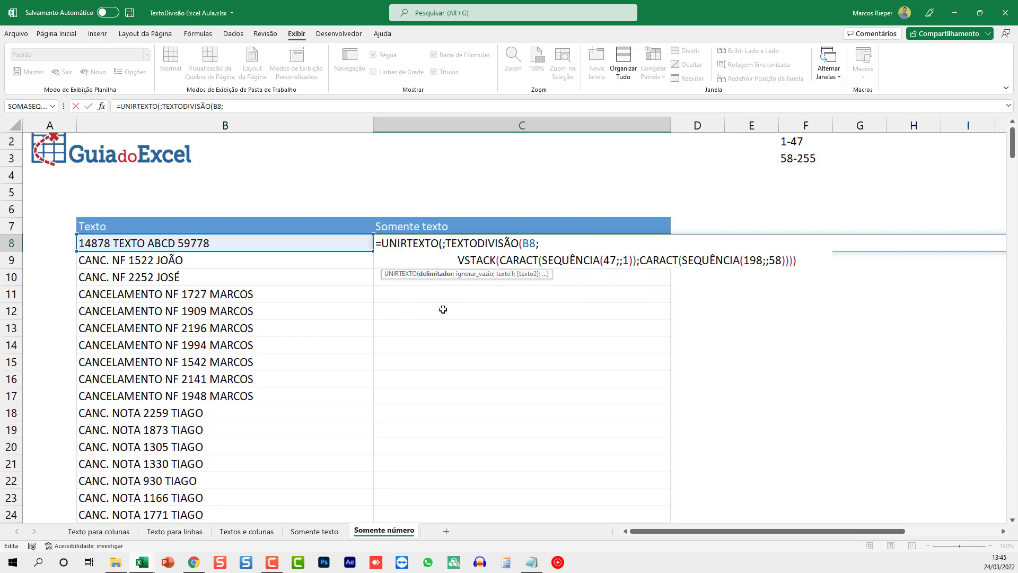
type("\" \"")
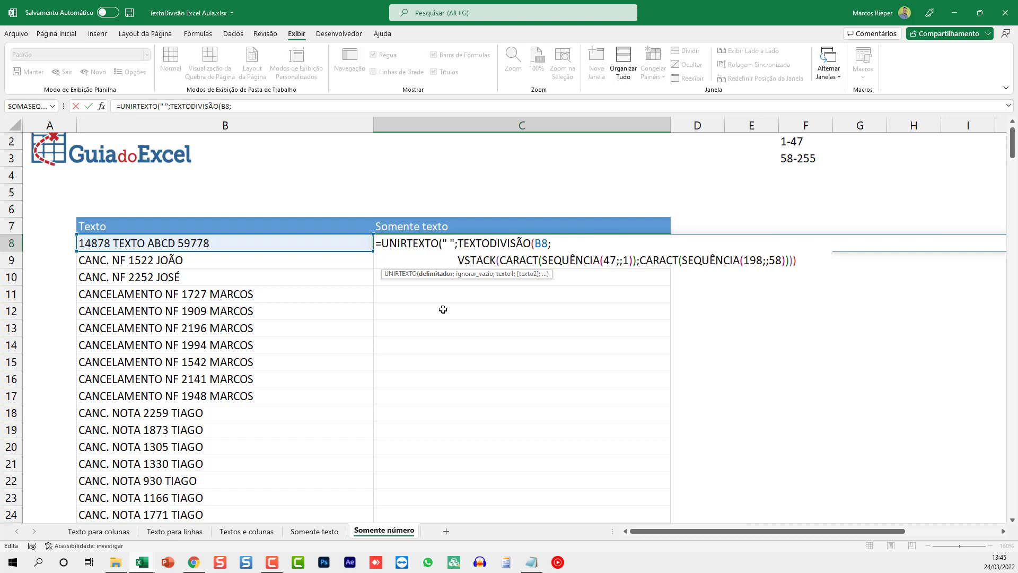
key("Right")
type(";")
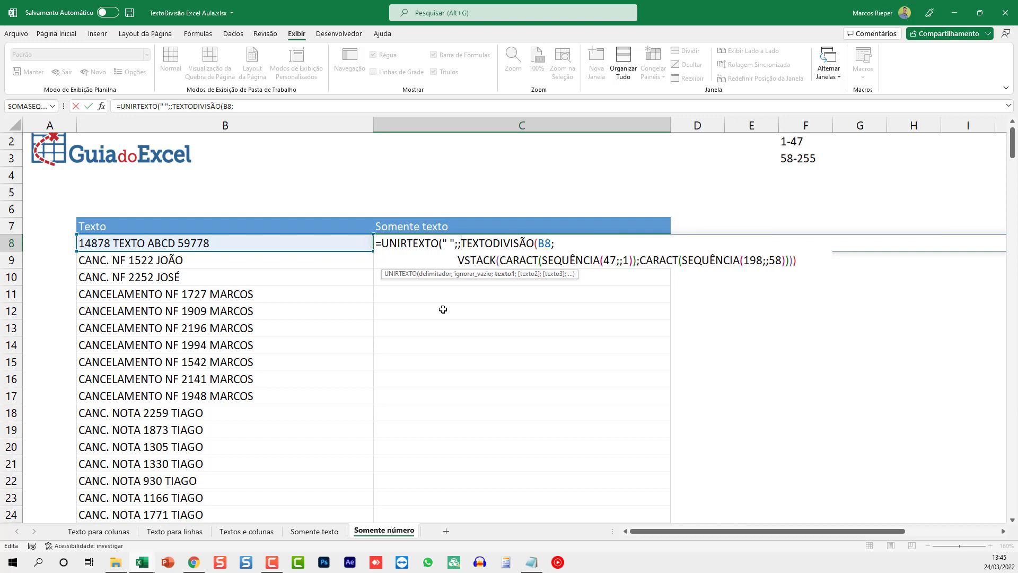
key("ctrl+End")
type(")")
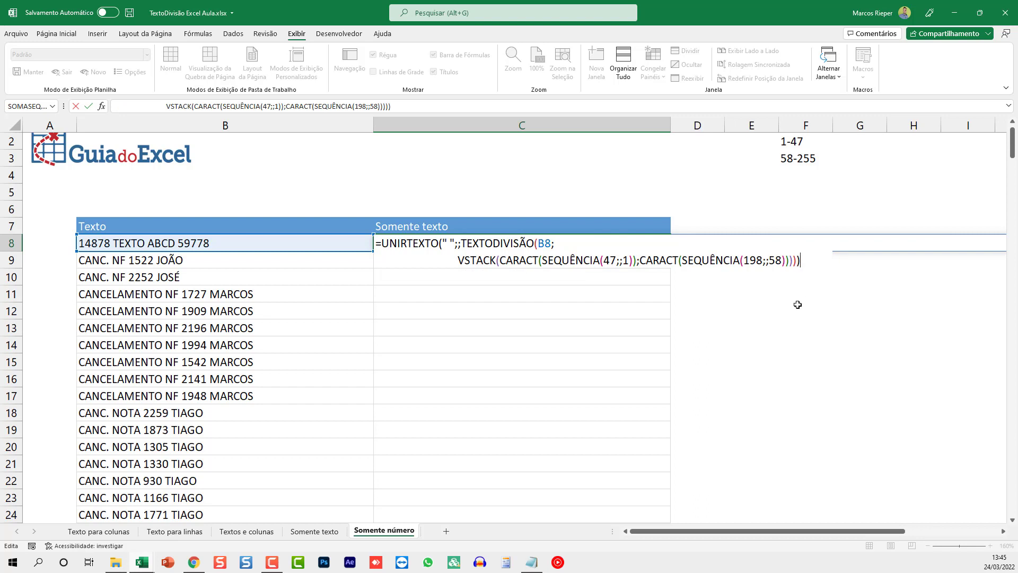
key("Return")
key("Up")
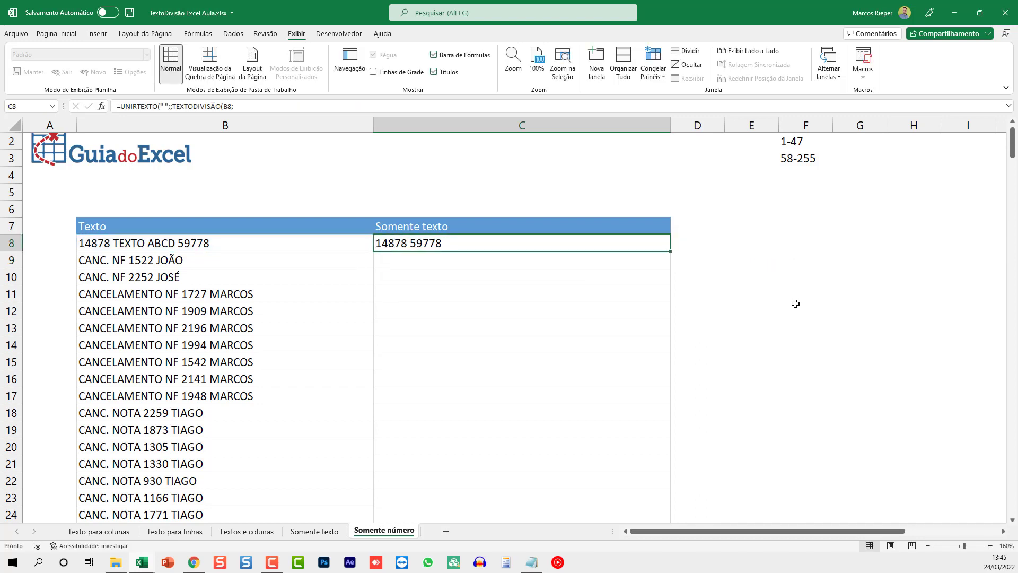
Step: Change the UNIRTEXTO delimiter in C8 to " - "
double_click(443, 242)
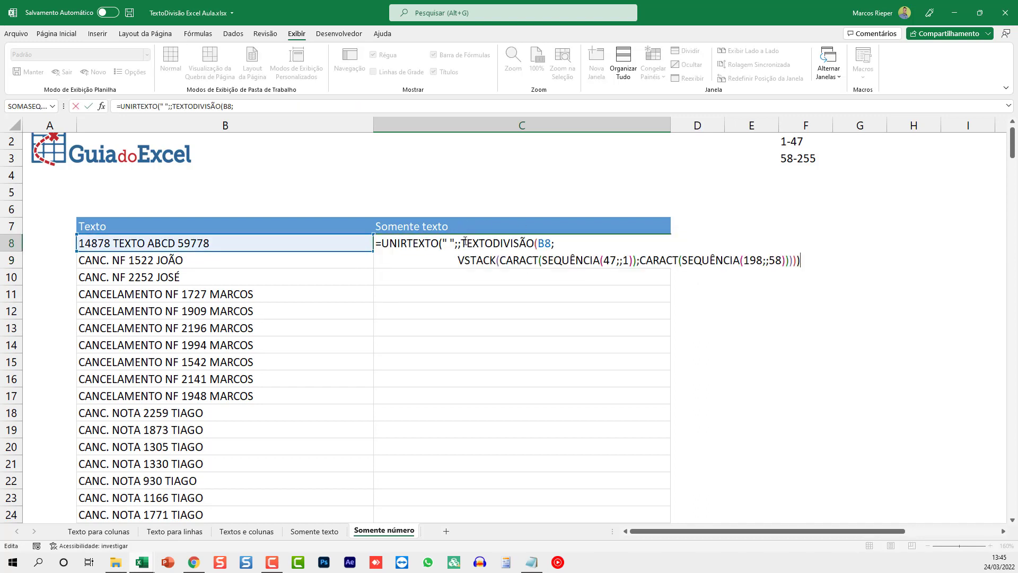
key("BackSpace")
type("-")
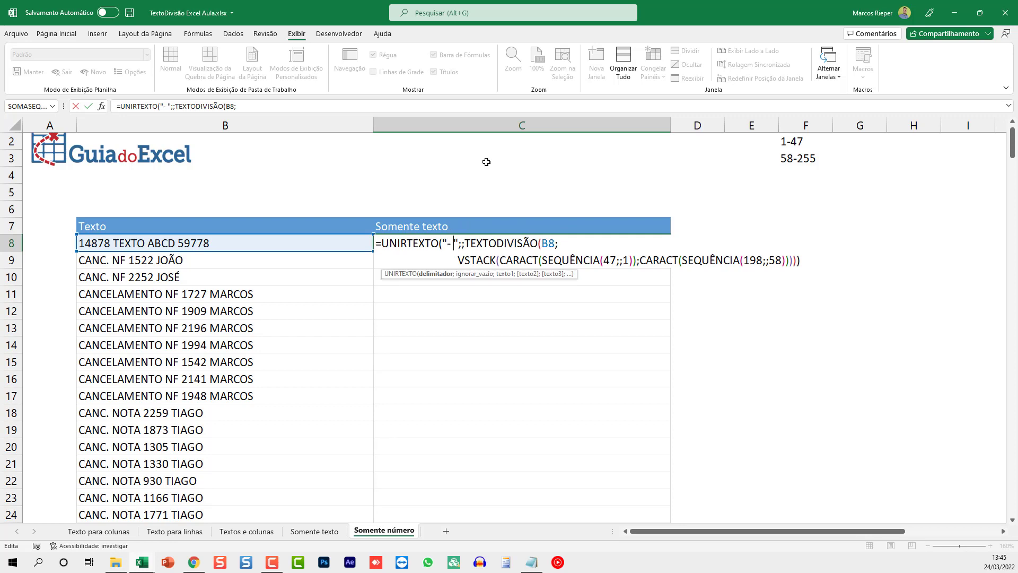
key("Left")
key("Return")
key("Up")
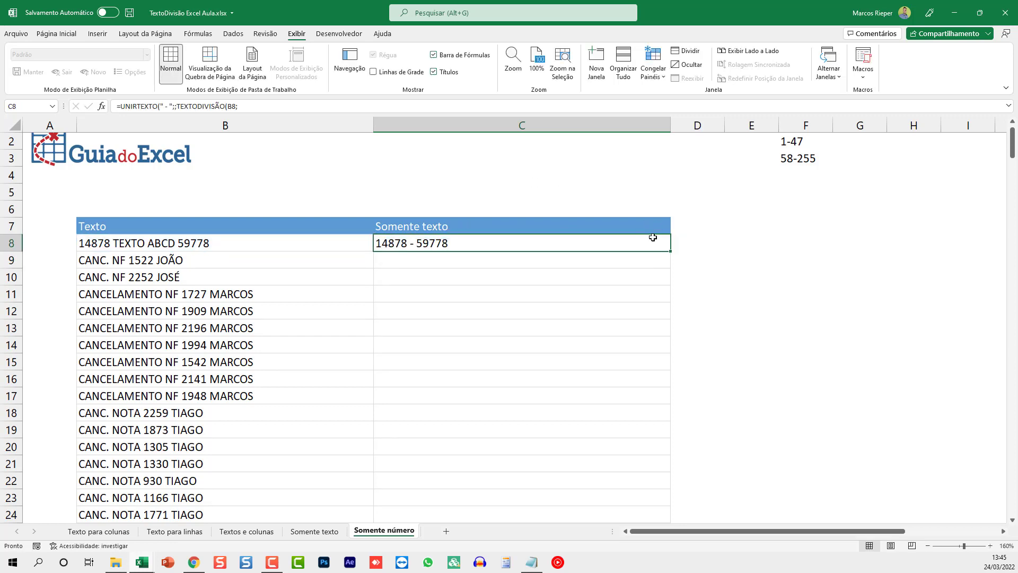
Step: Fill C8's formula down to C31 and check the extracted numbers through to the last row
double_click(669, 250)
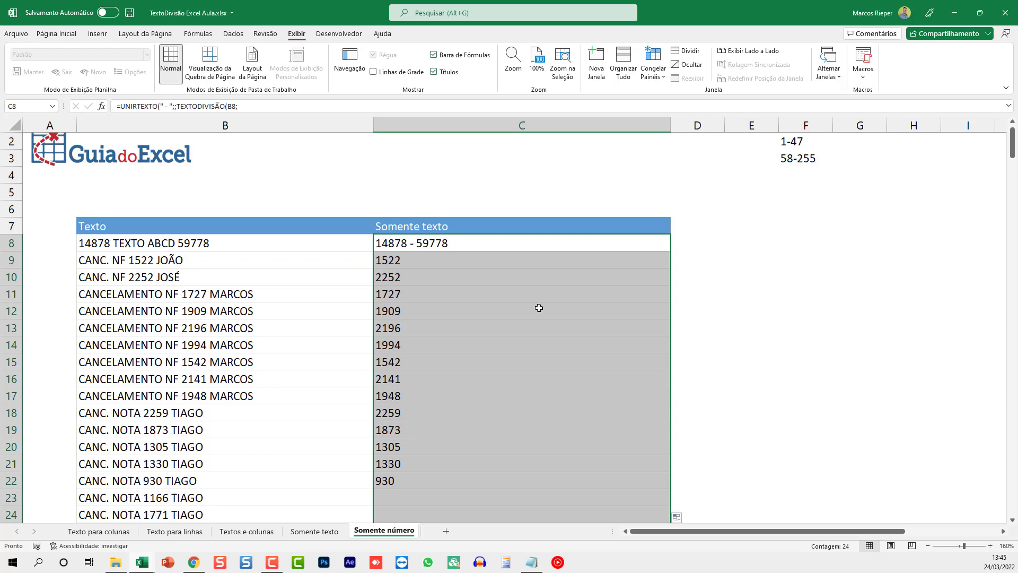
left_click(449, 263)
scroll(484, 297, "down", 4)
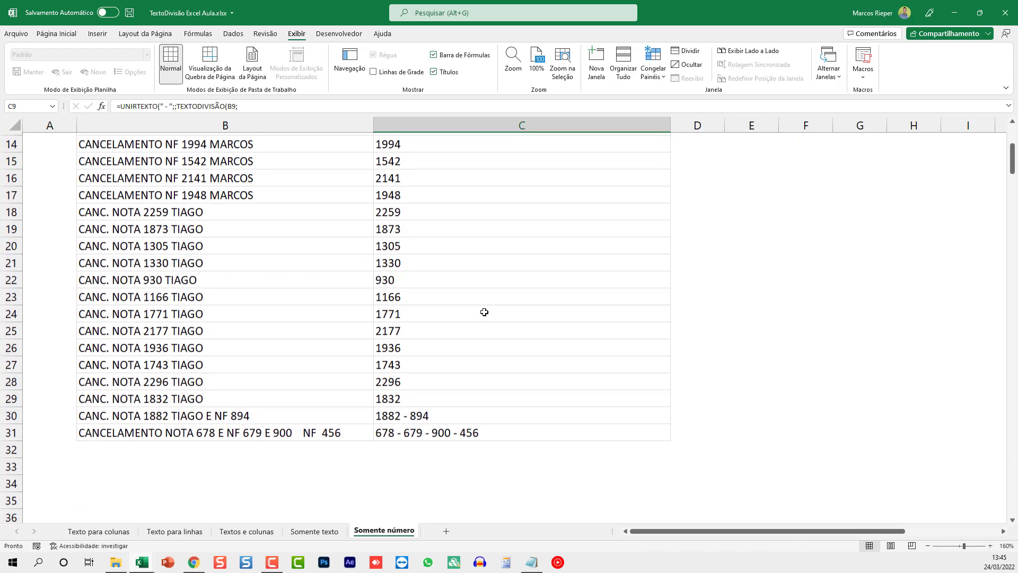
left_click(475, 428)
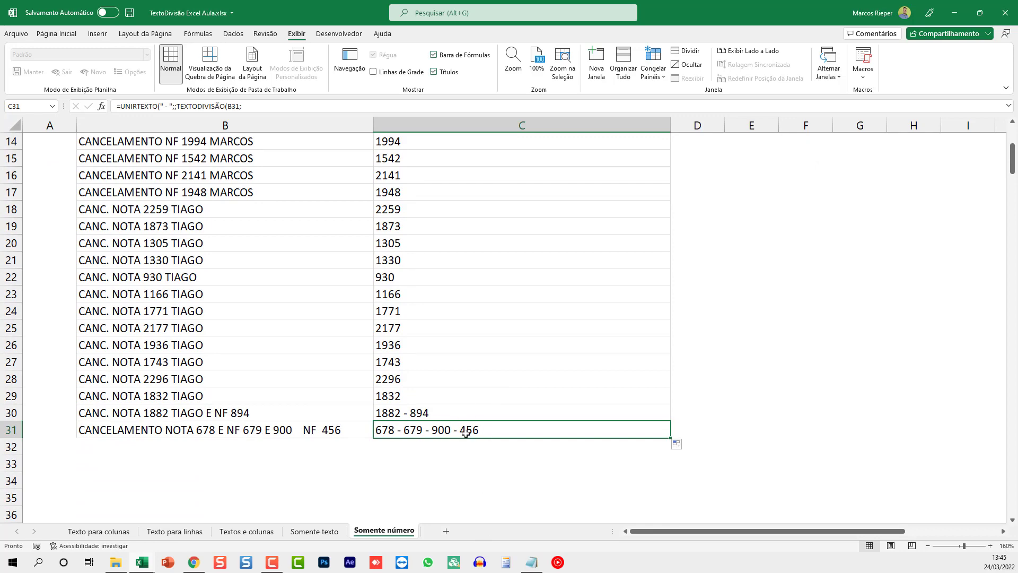
Step: Examine the combined UNIRTEXTO and TEXTODIVISÃO formula in C8, leaving it unchanged
scroll(456, 389, "up", 4)
double_click(426, 243)
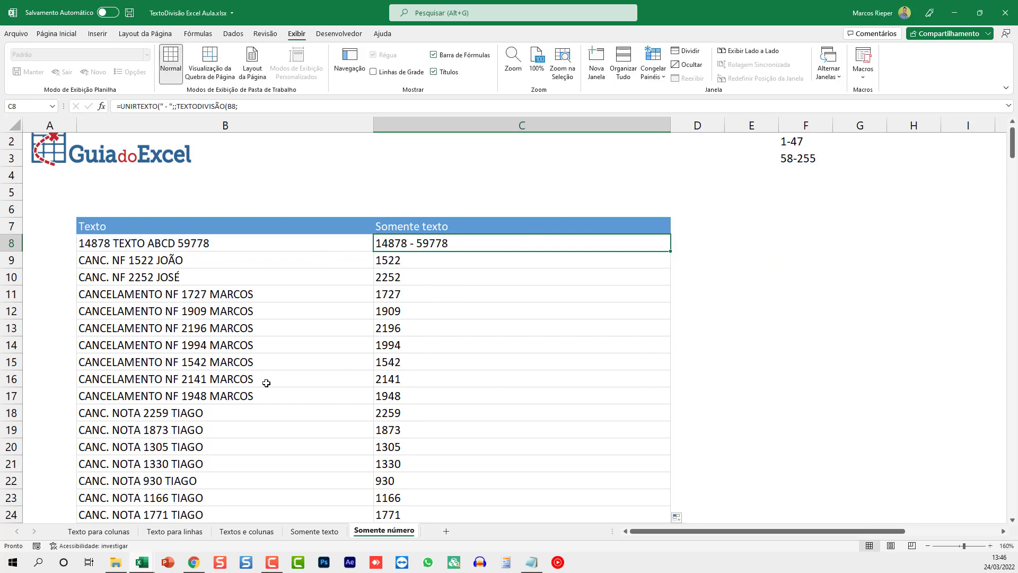
key("ctrl+Return")
Step: On the Somente texto sheet, compare D8's TEXTODIVISÃO formula with the longer ARRUMAR, CONCAT and FILTRO formula in C8
left_click(313, 531)
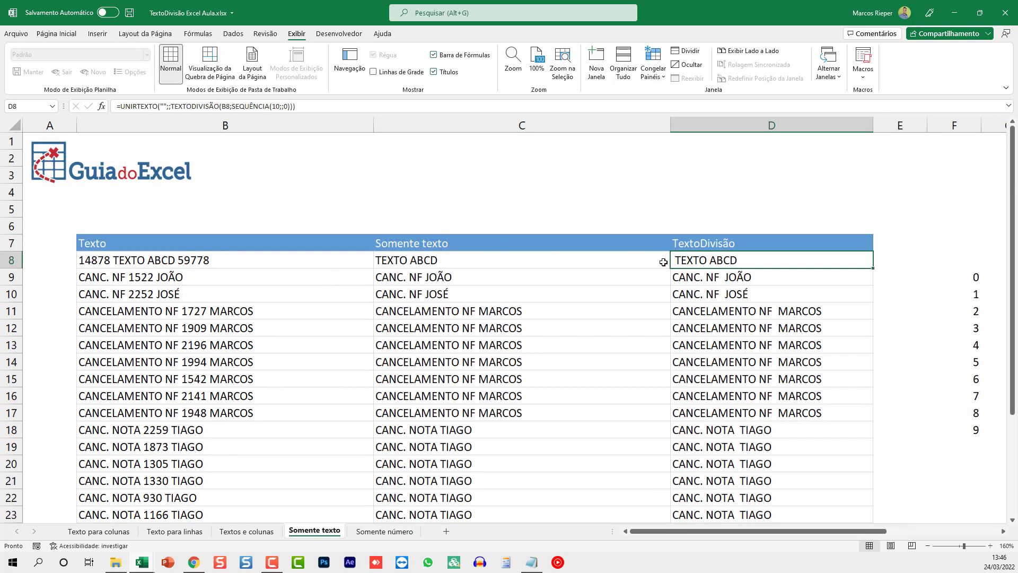
double_click(698, 261)
key("Escape")
left_click(491, 261)
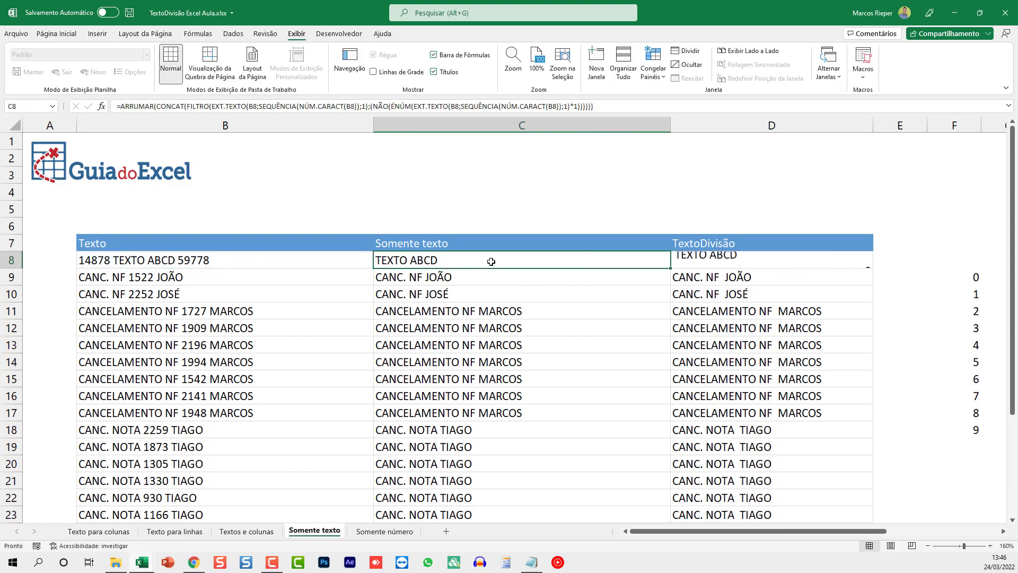
double_click(495, 259)
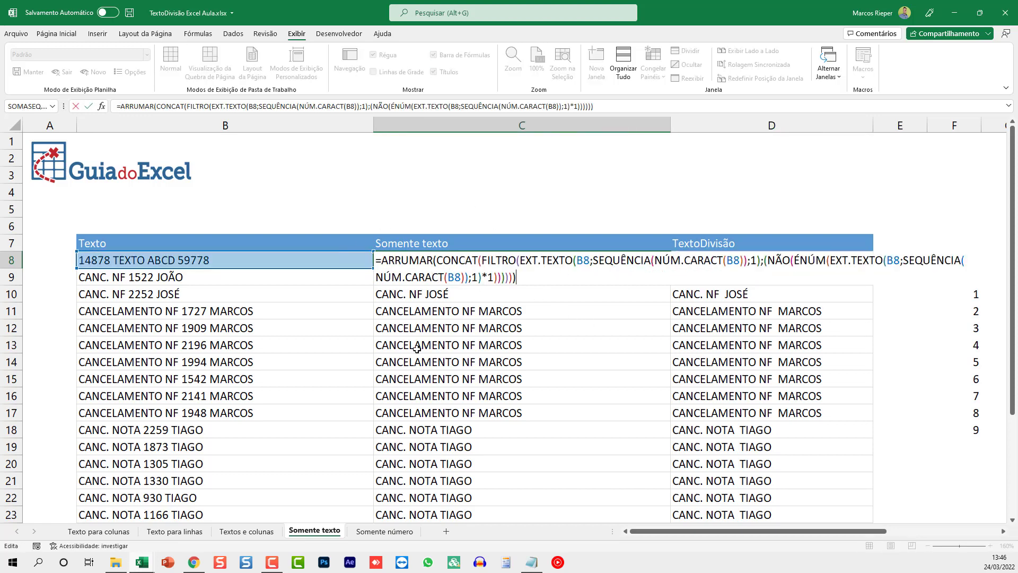
key("Escape")
Step: Return to the Somente número sheet and review how C8 uses VSTACK inside its TEXTODIVISÃO formula
left_click(378, 532)
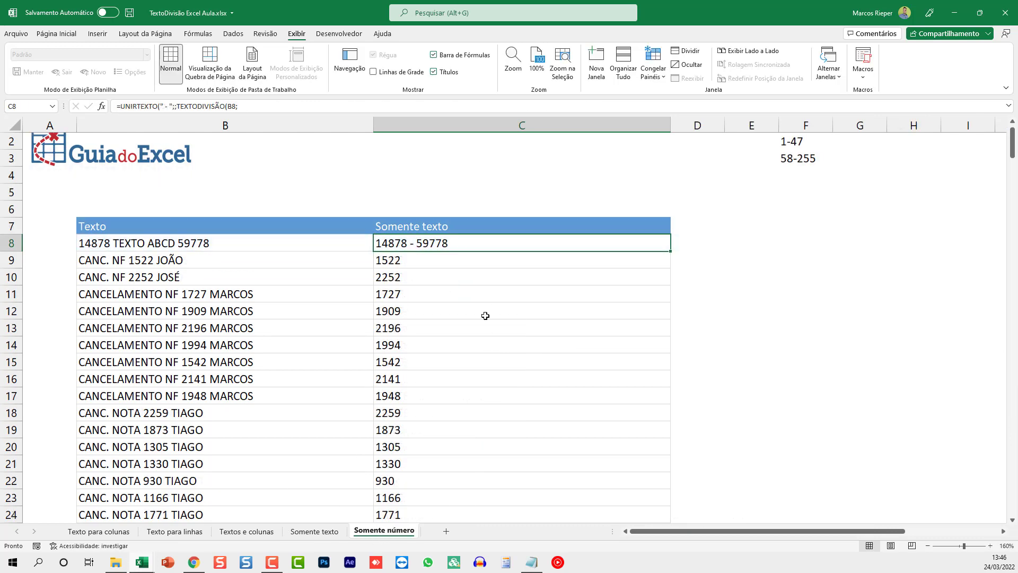
double_click(435, 243)
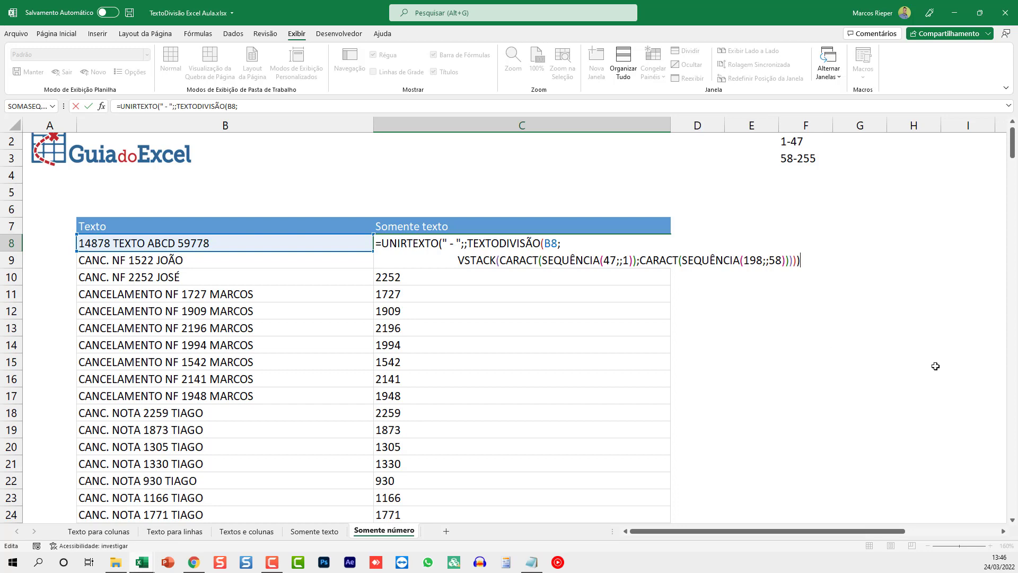
key("Escape")
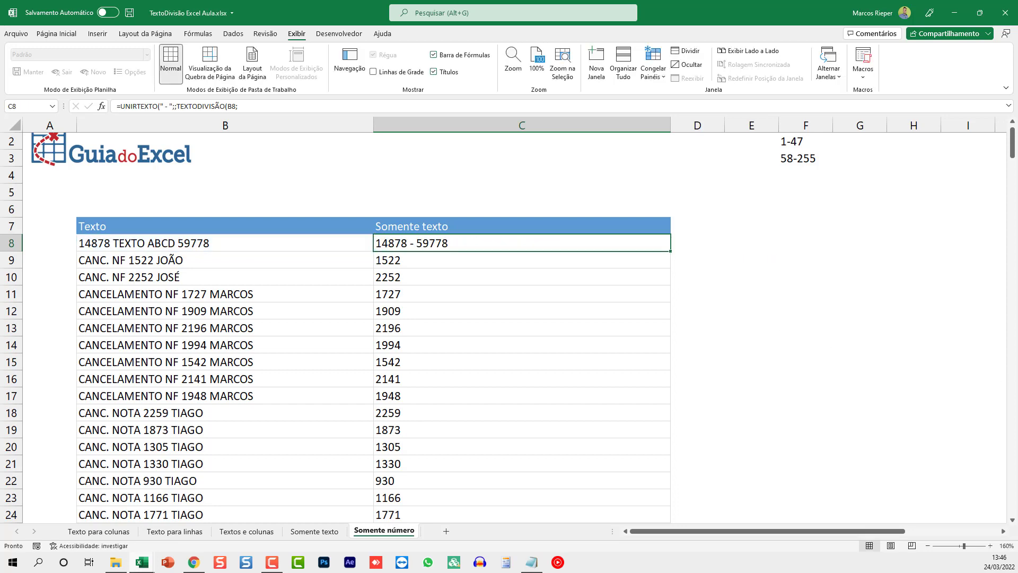